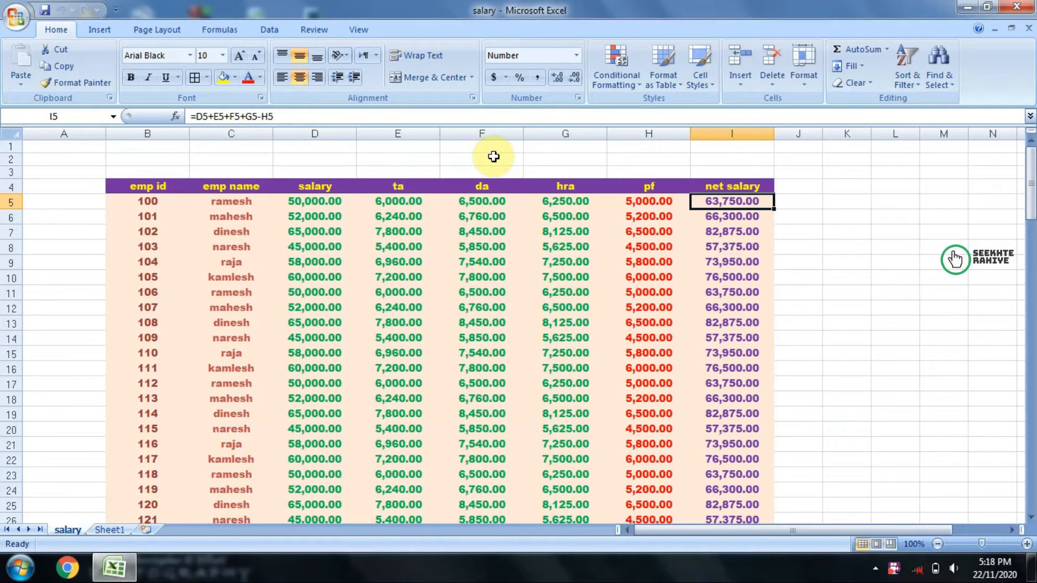
# Step: Select cell C7 on Sheet1 as the destination and start an external data import from Access
pyautogui.click(269, 33)
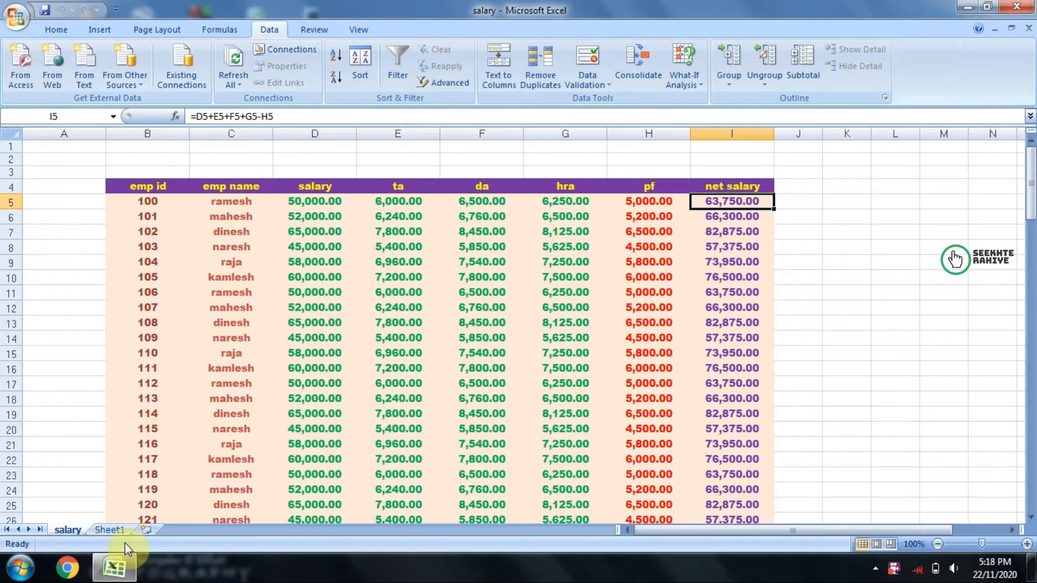
pyautogui.click(110, 530)
pyautogui.click(165, 223)
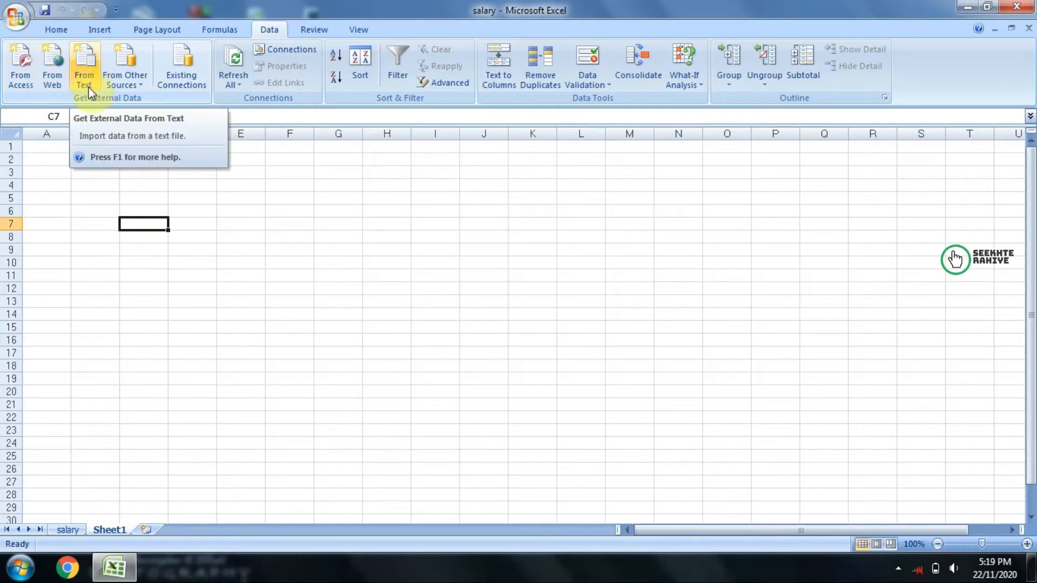
pyautogui.click(116, 82)
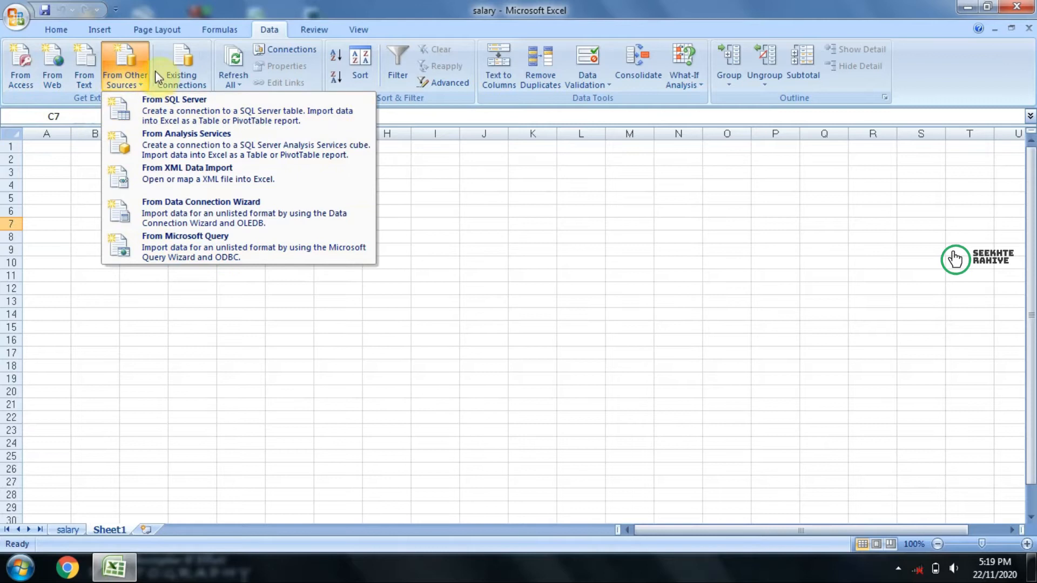
pyautogui.click(43, 155)
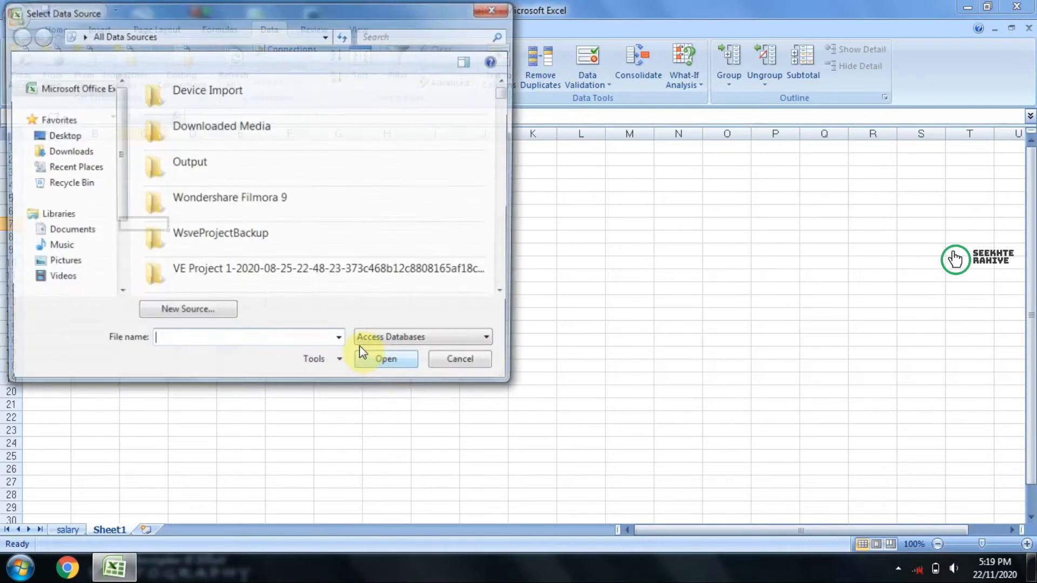
# Step: Look for an Access database in the default data sources, Recycle Bin, Downloads and Recent Places
pyautogui.moveTo(195, 22); pyautogui.dragTo(630, 88)
pyautogui.click(622, 286)
pyautogui.scroll(-5, 621, 286)
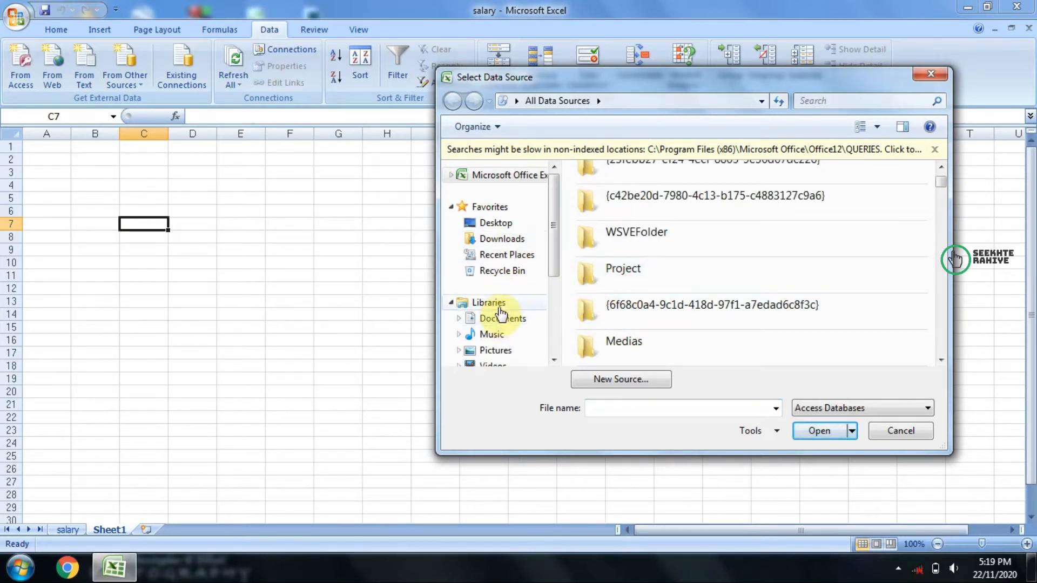
pyautogui.click(502, 271)
pyautogui.scroll(-3, 481, 273)
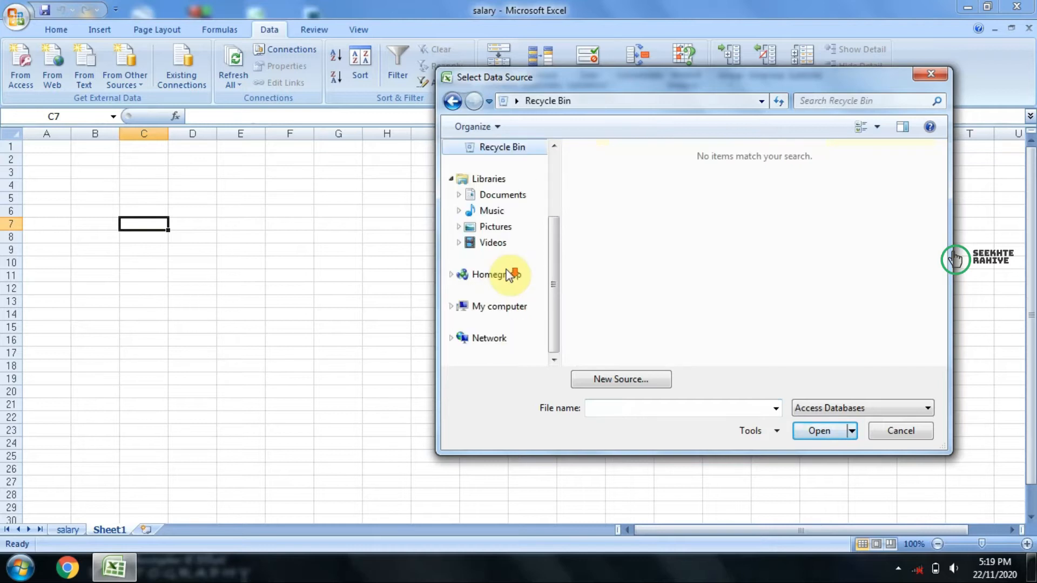
pyautogui.scroll(3, 486, 210)
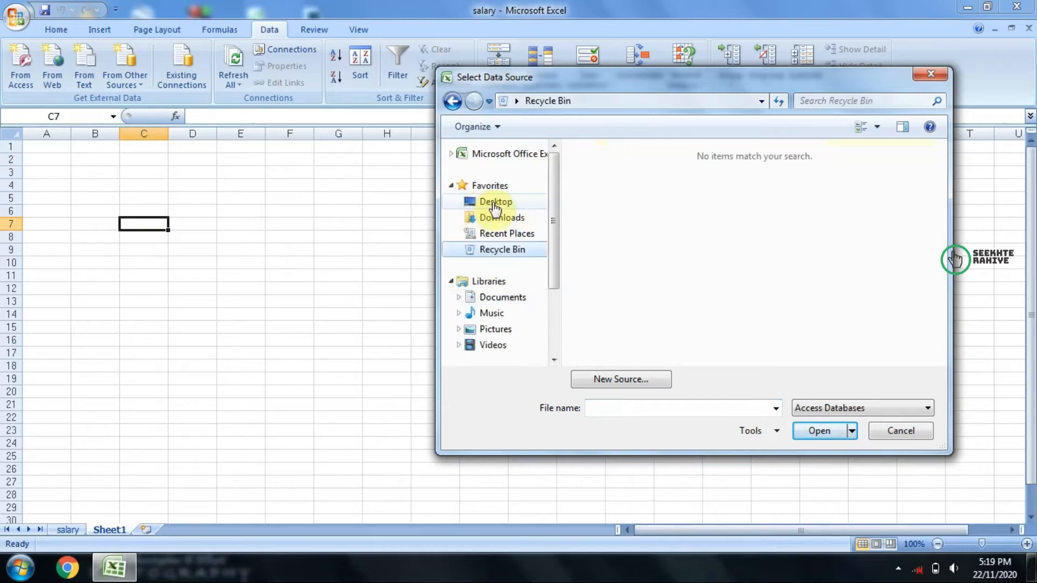
pyautogui.click(500, 221)
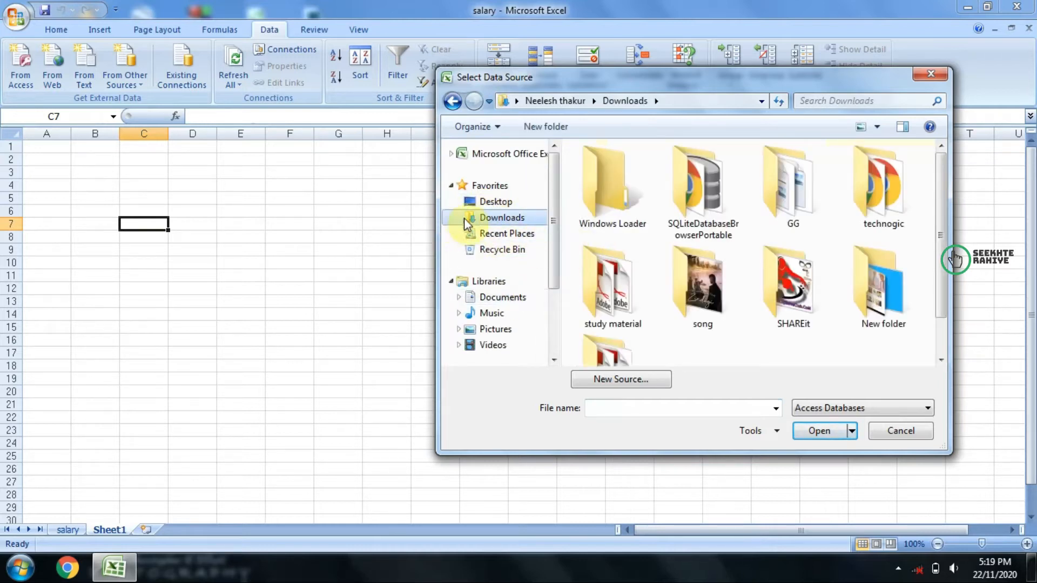
pyautogui.click(480, 235)
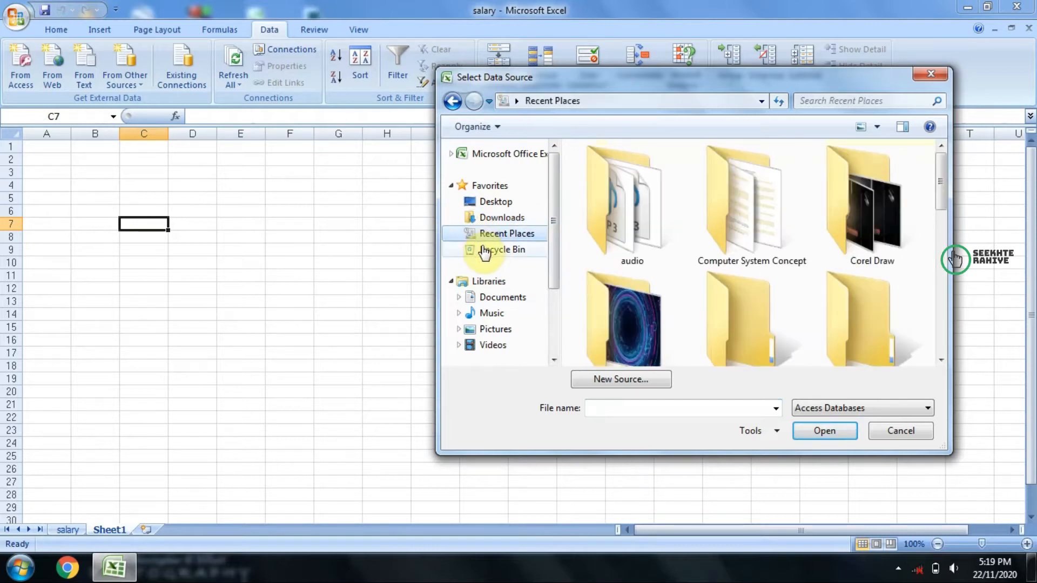
# Step: Import Database1 from the Documents library as a table into the existing worksheet at cell C7
pyautogui.click(486, 296)
pyautogui.scroll(-6, 645, 267)
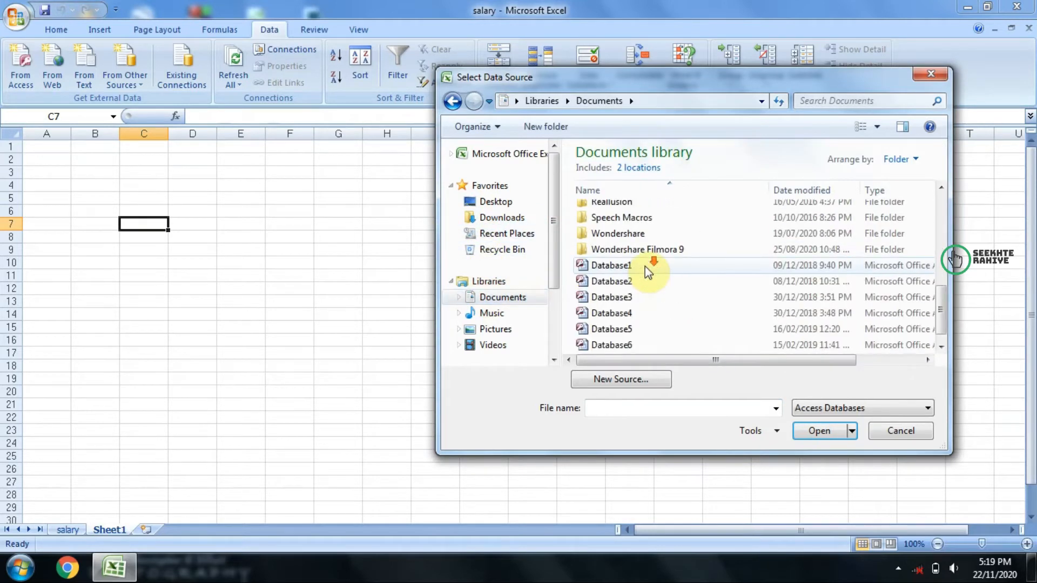
pyautogui.click(751, 252)
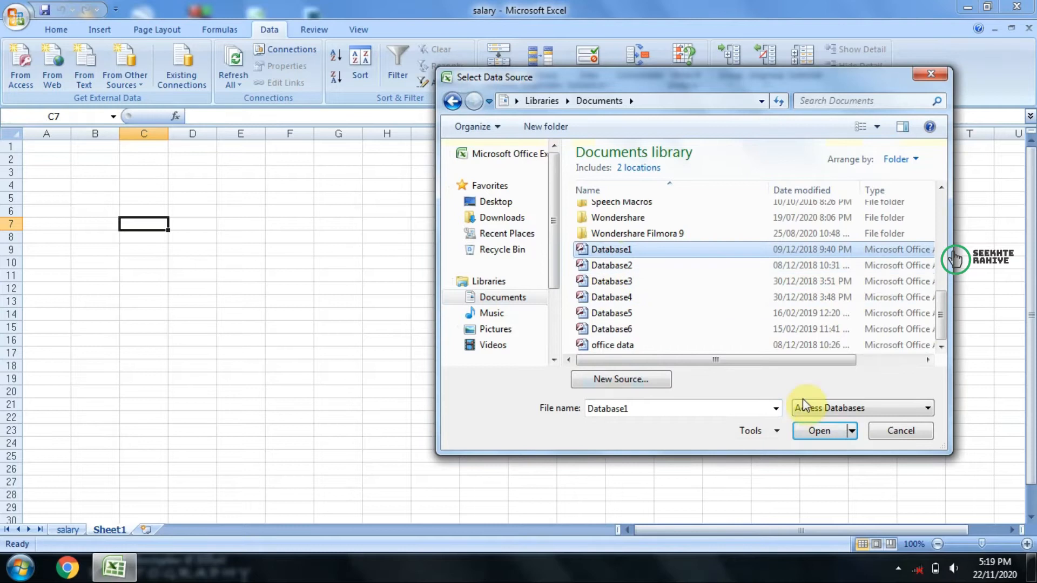
pyautogui.click(808, 432)
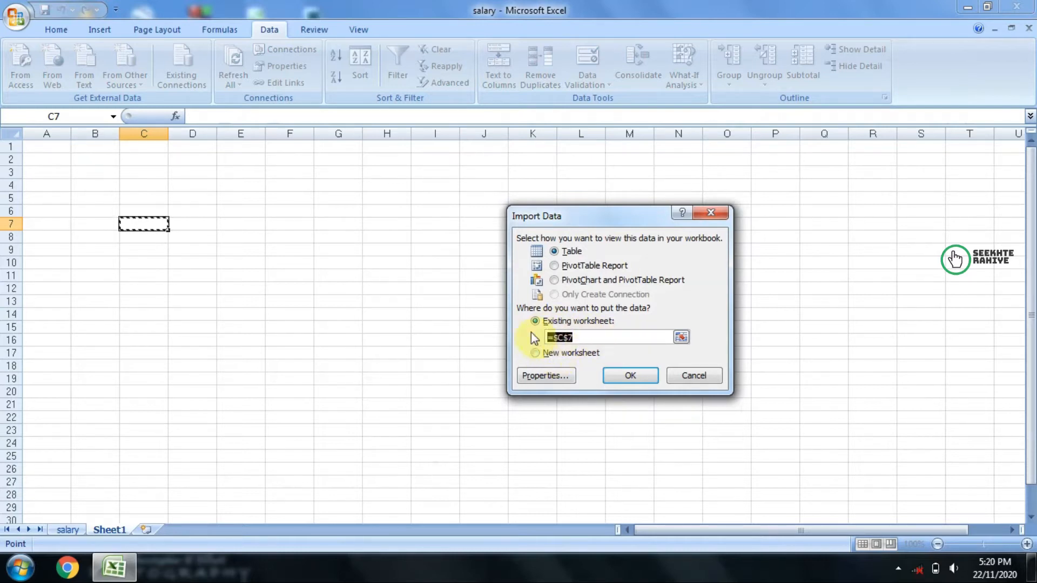
pyautogui.click(625, 380)
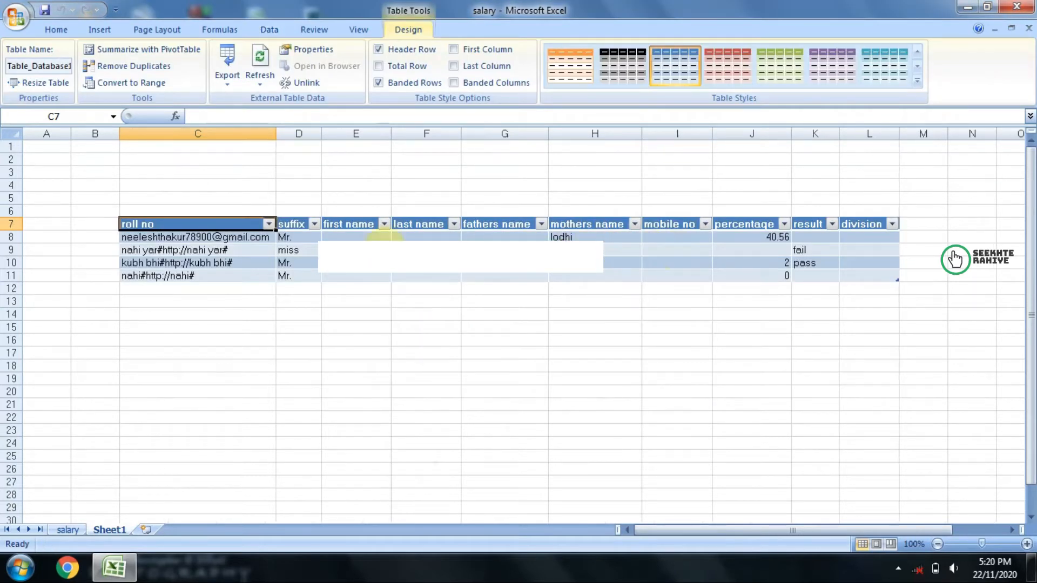
pyautogui.moveTo(180, 224); pyautogui.dragTo(887, 282)
pyautogui.click(672, 343)
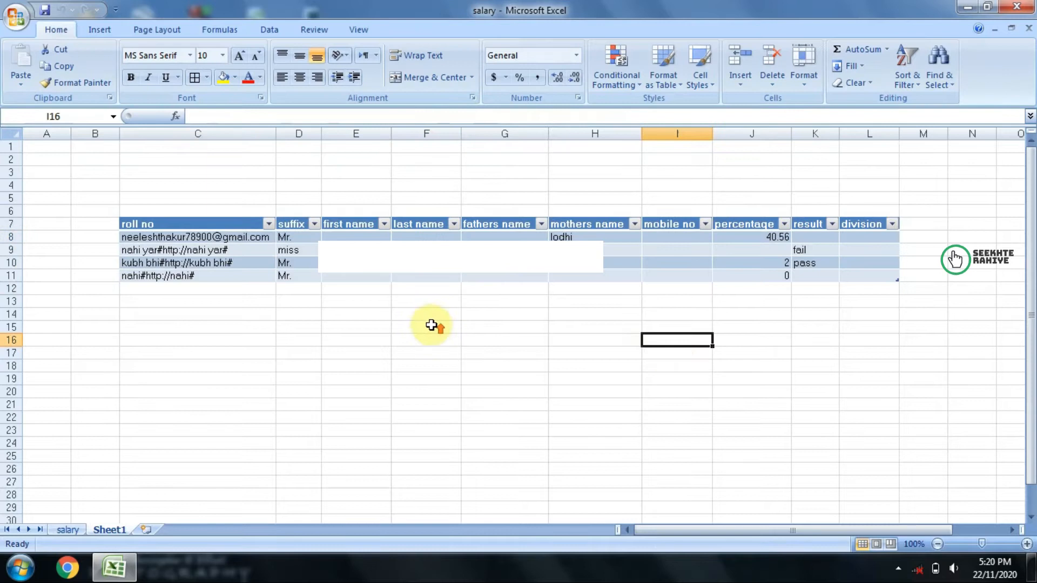
pyautogui.click(218, 252)
# Step: Turn off the filter on the header row of the imported table in C7:L11
pyautogui.click(269, 29)
pyautogui.click(121, 201)
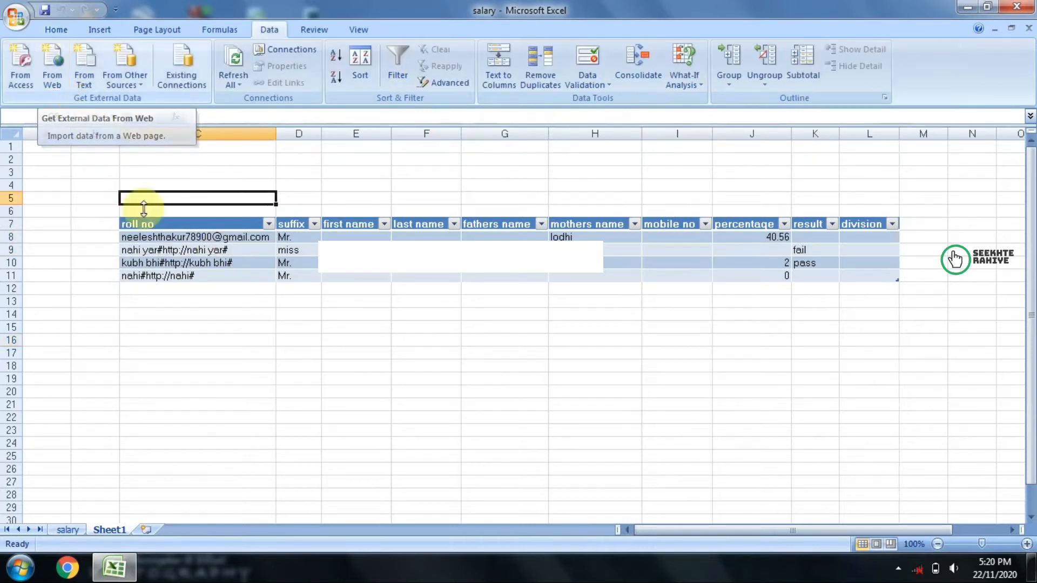
pyautogui.click(162, 222)
pyautogui.moveTo(162, 223); pyautogui.dragTo(863, 275)
pyautogui.click(411, 62)
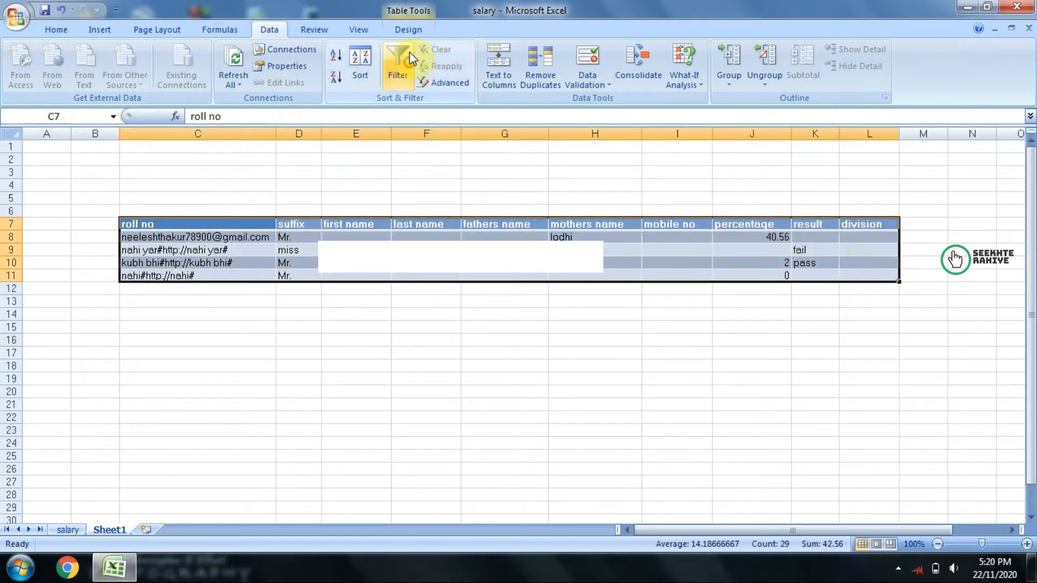
pyautogui.click(399, 365)
# Step: Center the contents of the imported table C7:L11 horizontally and align them to the middle vertically
pyautogui.moveTo(230, 222); pyautogui.dragTo(859, 274)
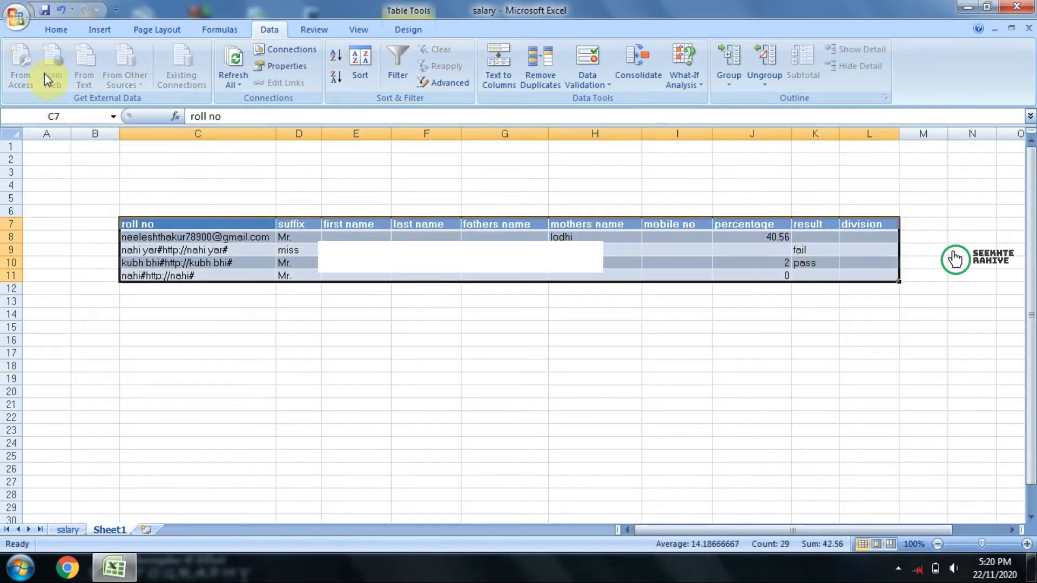
pyautogui.click(56, 29)
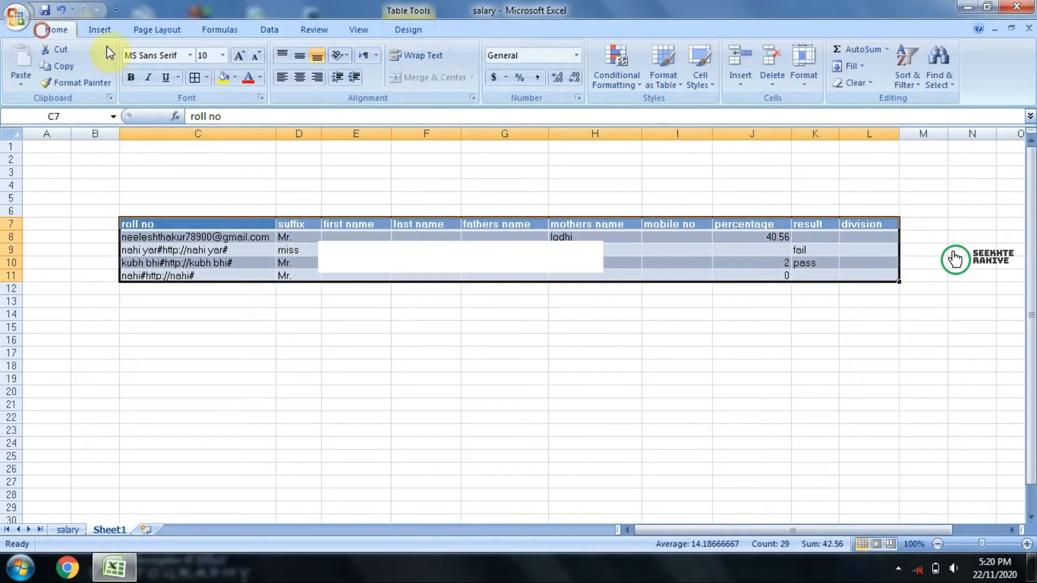
pyautogui.click(300, 78)
pyautogui.click(300, 56)
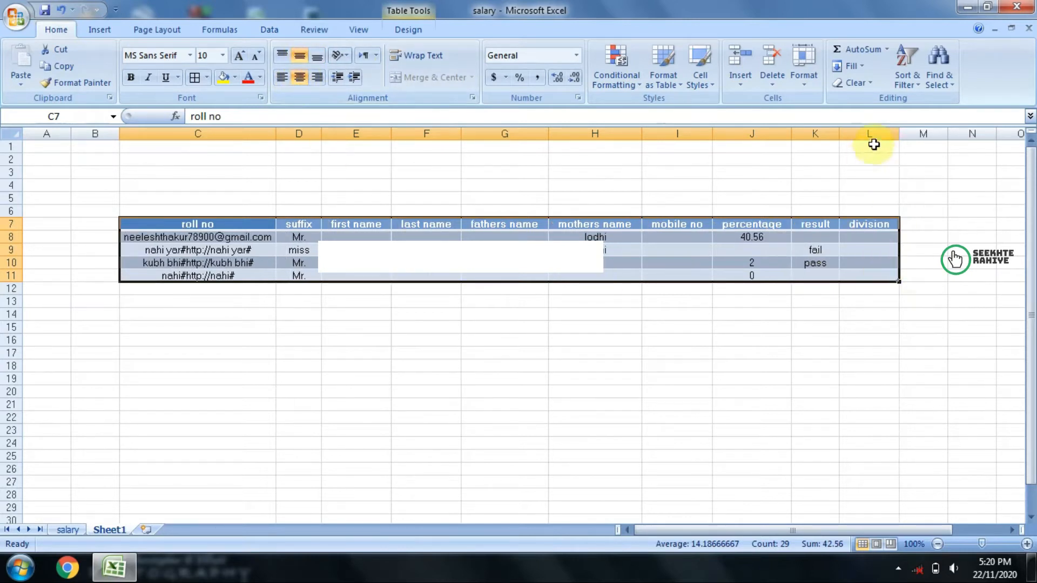
# Step: Apply the aqua banded table style to the imported table and deselect it
pyautogui.click(421, 30)
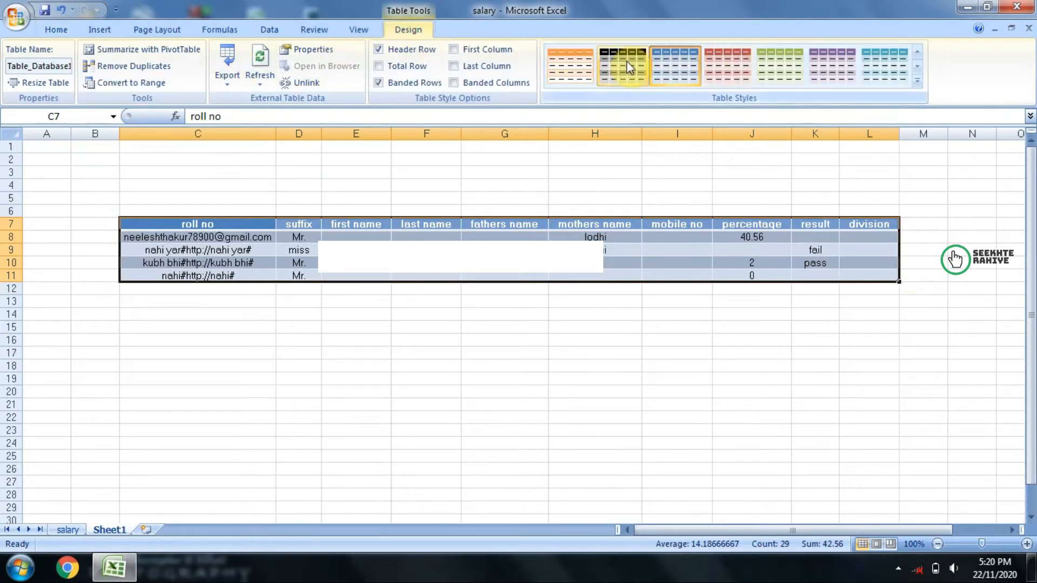
pyautogui.click(626, 60)
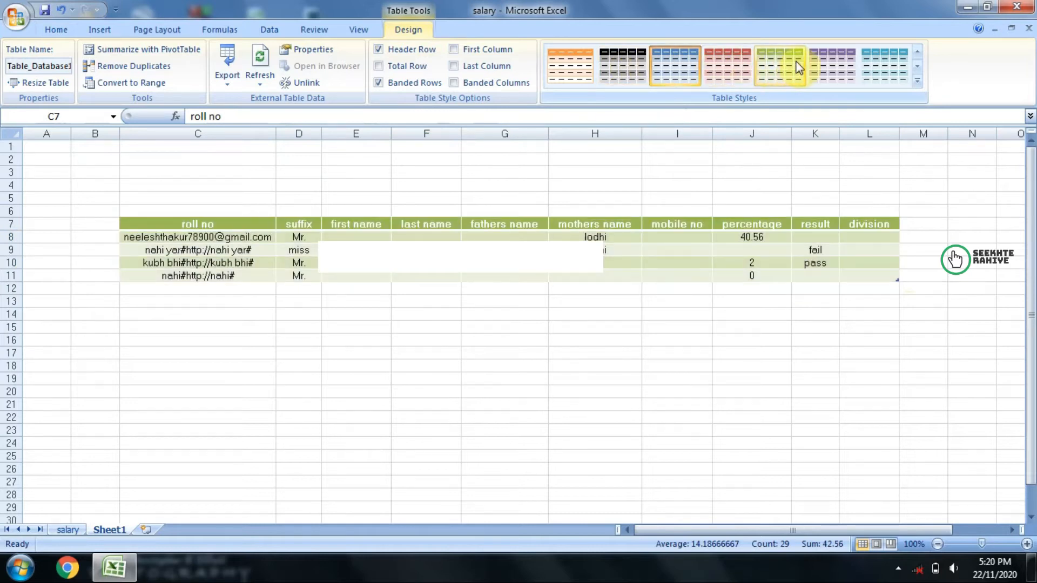
pyautogui.click(885, 59)
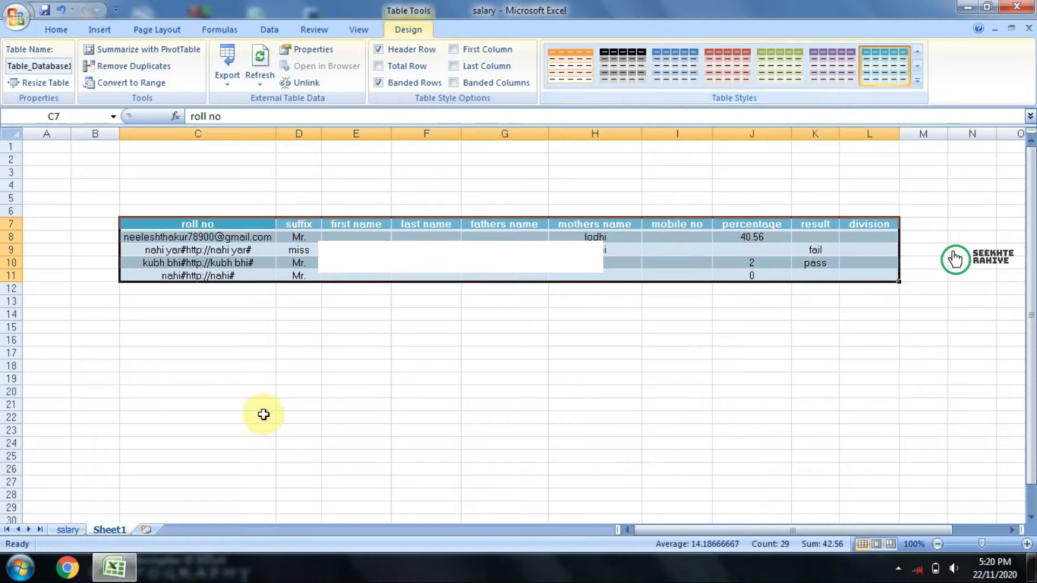
pyautogui.click(54, 30)
pyautogui.click(356, 353)
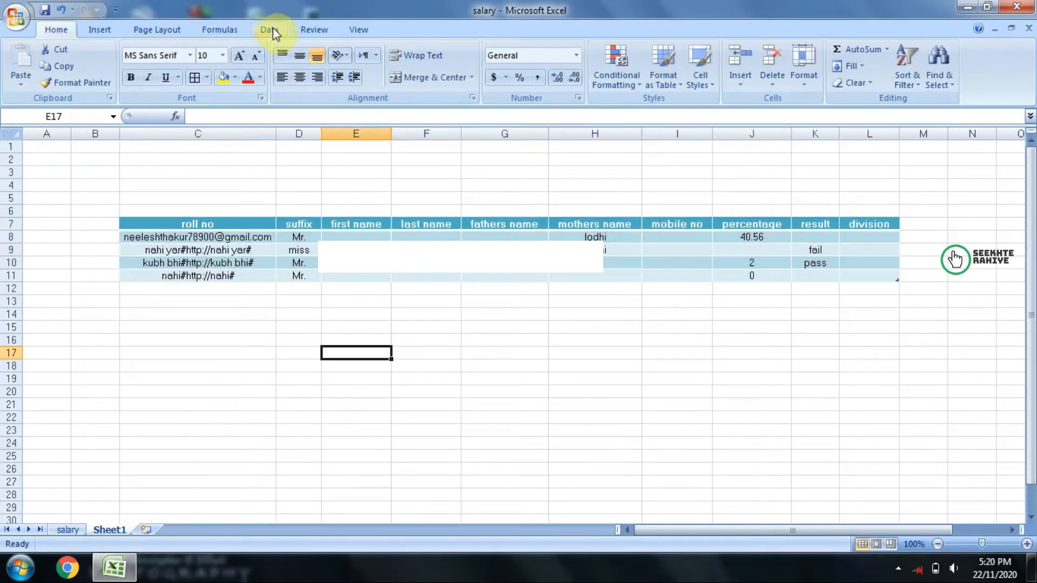
pyautogui.click(269, 29)
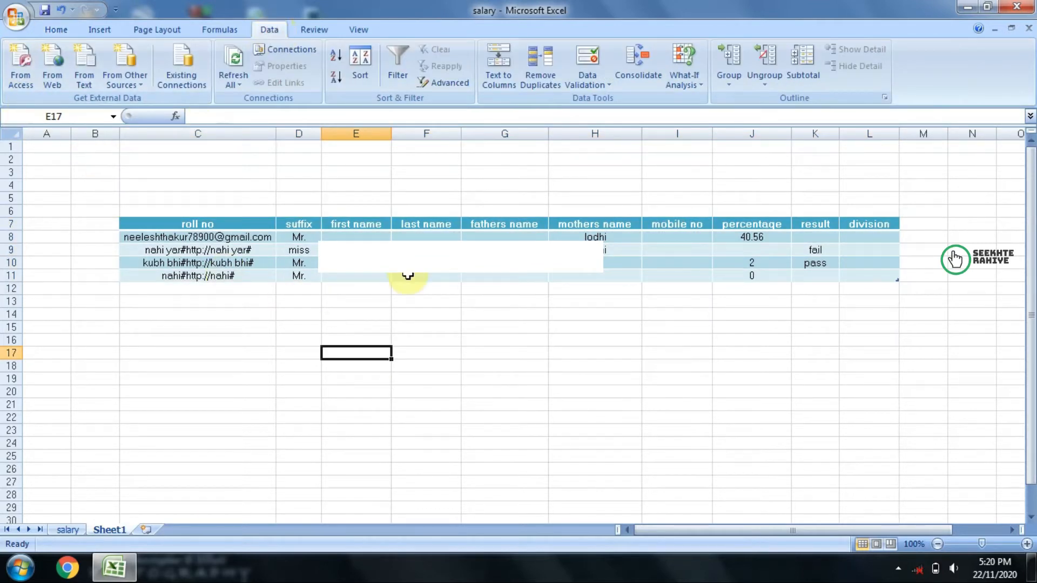
pyautogui.click(64, 78)
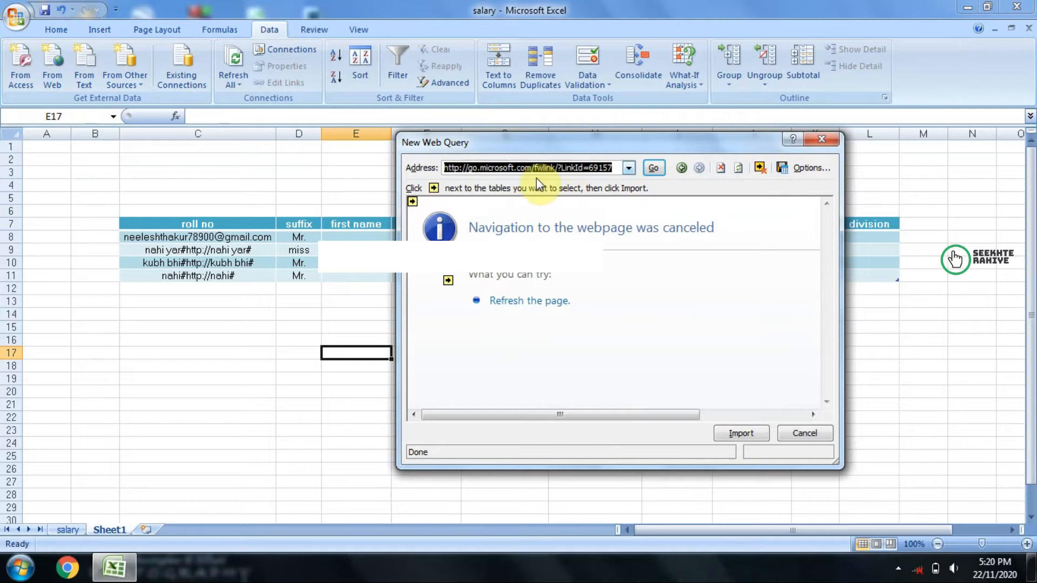
pyautogui.click(808, 434)
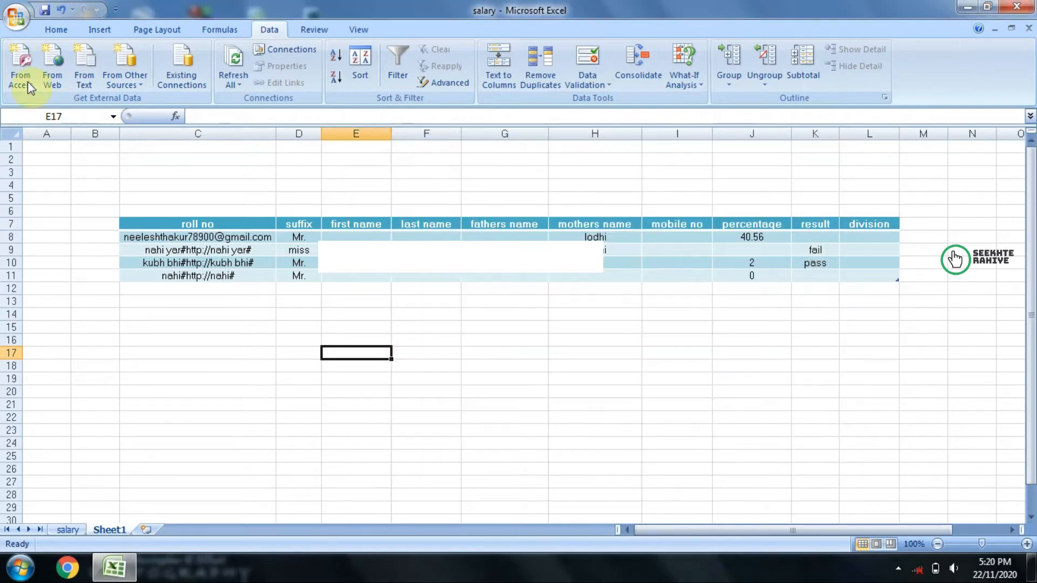
# Step: Select cell C17 on Sheet1, switch to a new Notepad document and enter "india is a democratic country"
pyautogui.click(222, 353)
pyautogui.scroll(-4, 202, 307)
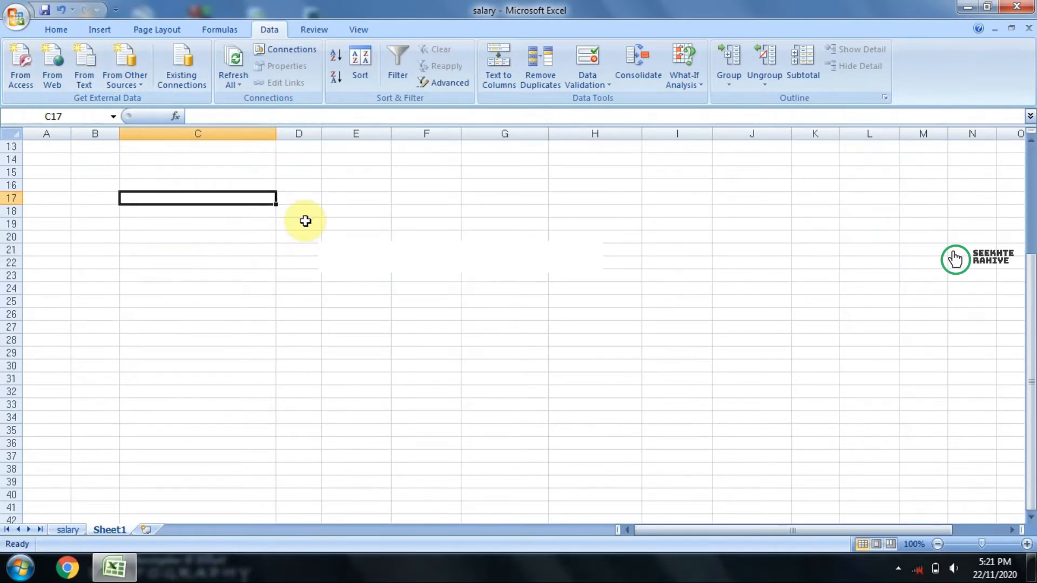
pyautogui.scroll(2, 183, 220)
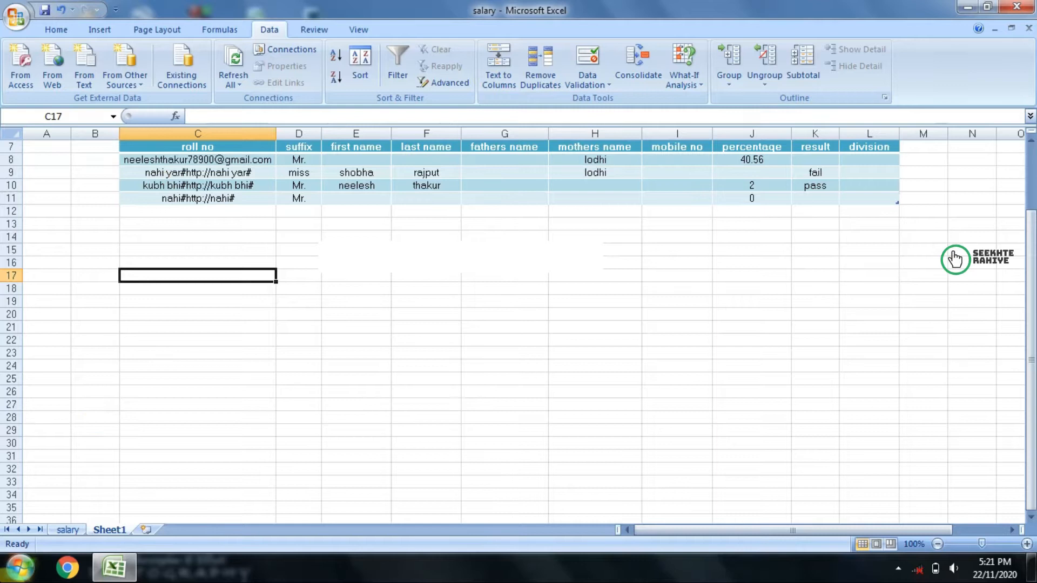
pyautogui.click(21, 568)
pyautogui.click(56, 358)
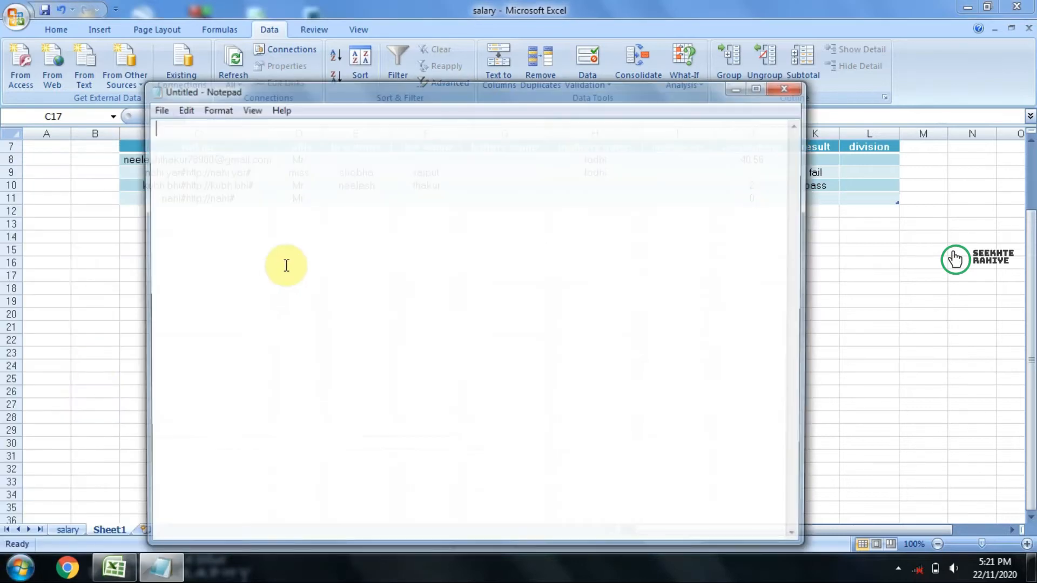
pyautogui.write('india is a democratic country')
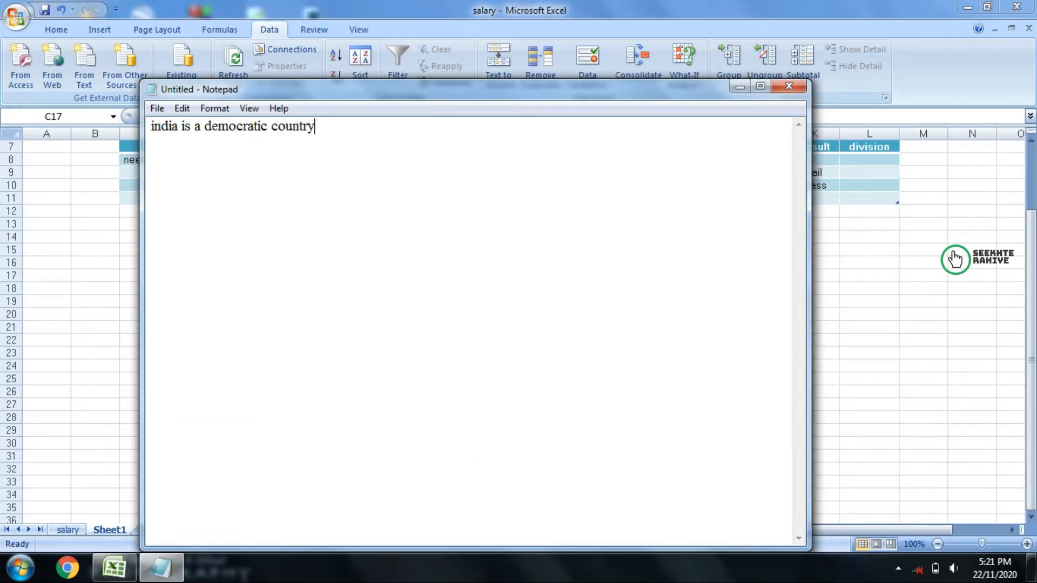
# Step: Save the text document on the Desktop under the file name dmeo and close Notepad
pyautogui.click(154, 108)
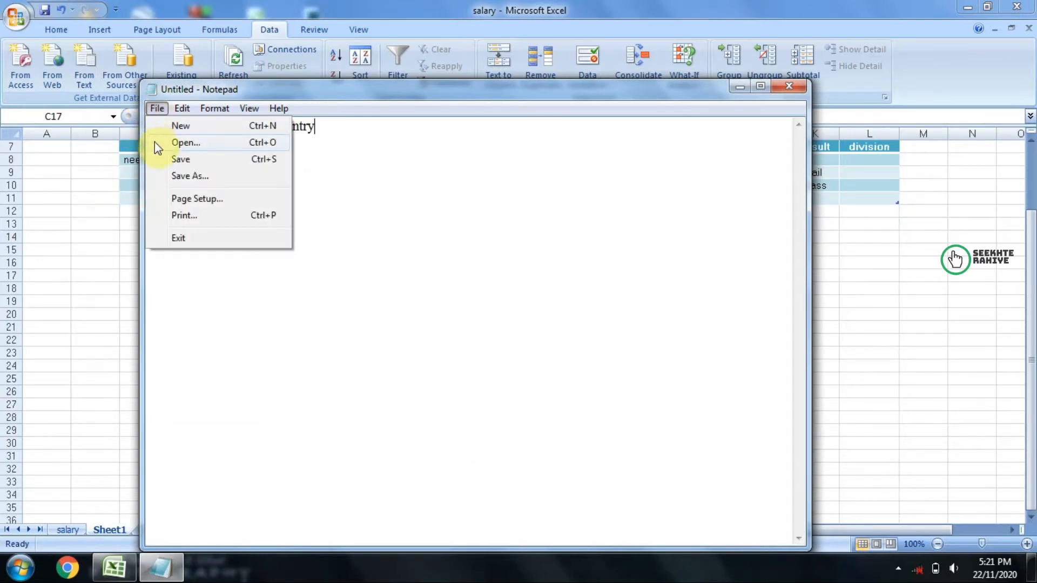
pyautogui.click(156, 146)
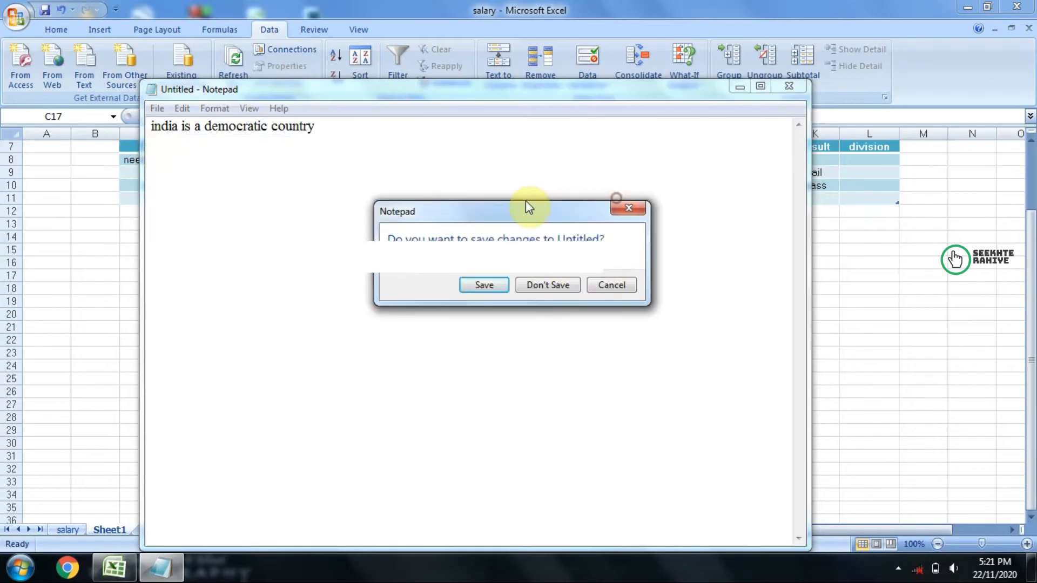
pyautogui.click(484, 286)
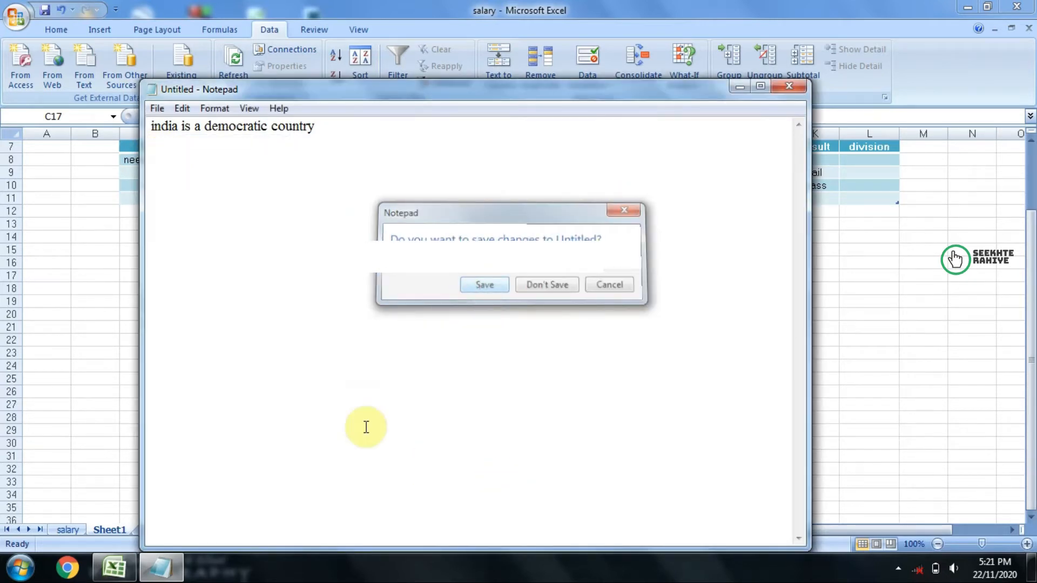
pyautogui.click(195, 218)
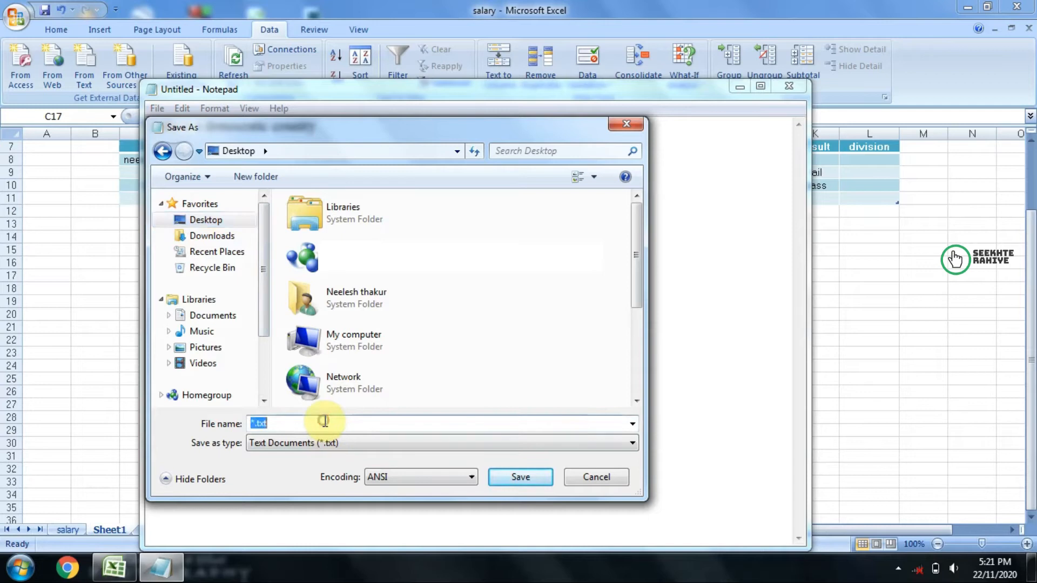
pyautogui.write('dme')
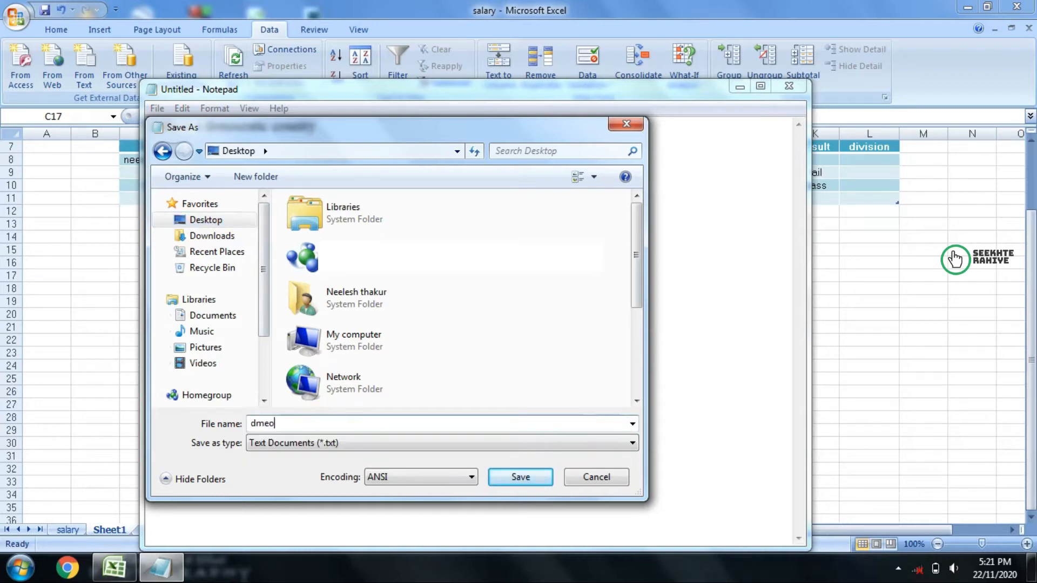
pyautogui.write('o')
pyautogui.click(518, 478)
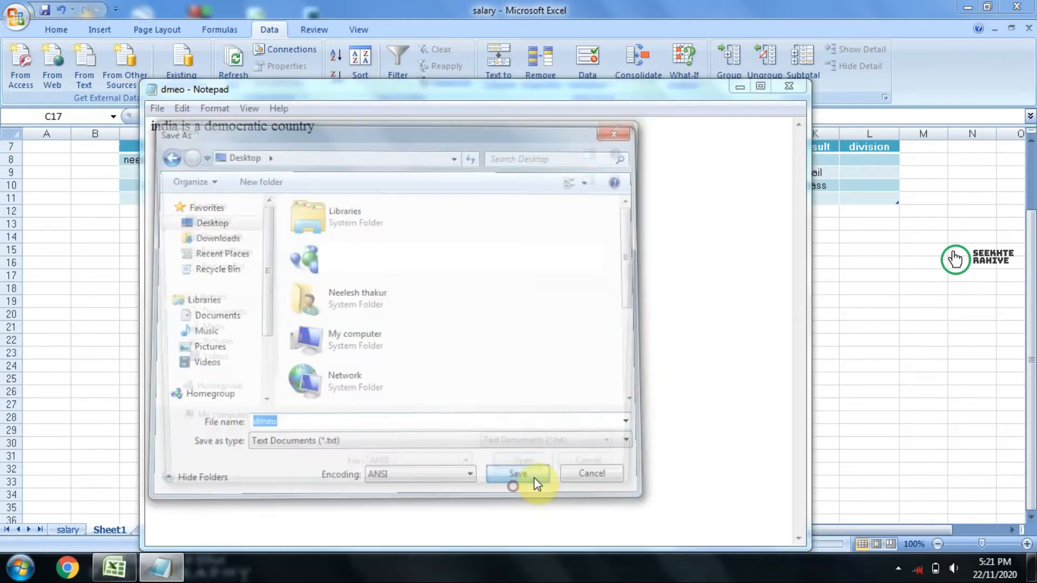
pyautogui.hotkey('ctrl', 'o')
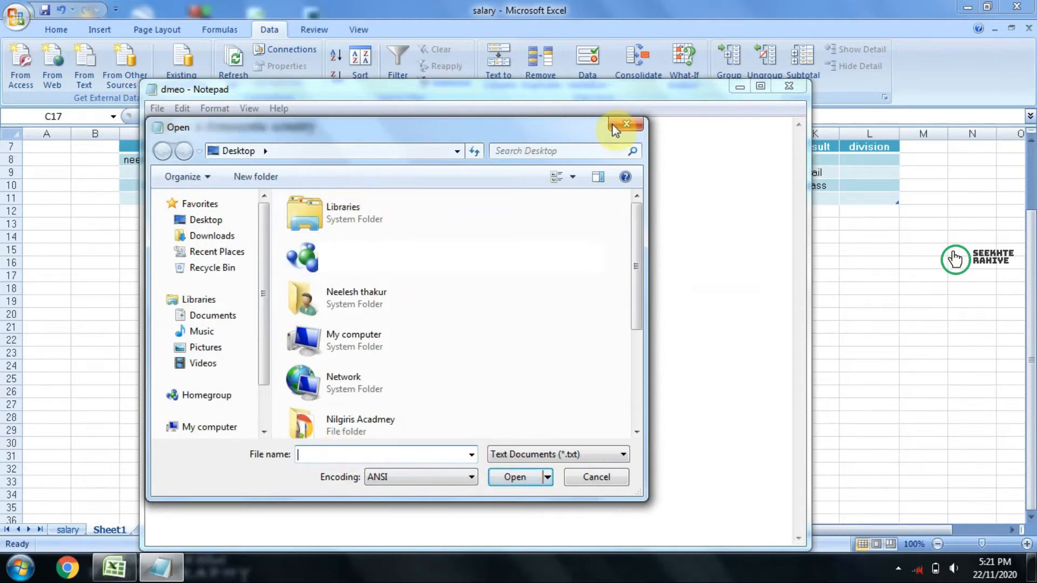
pyautogui.click(626, 124)
pyautogui.click(799, 89)
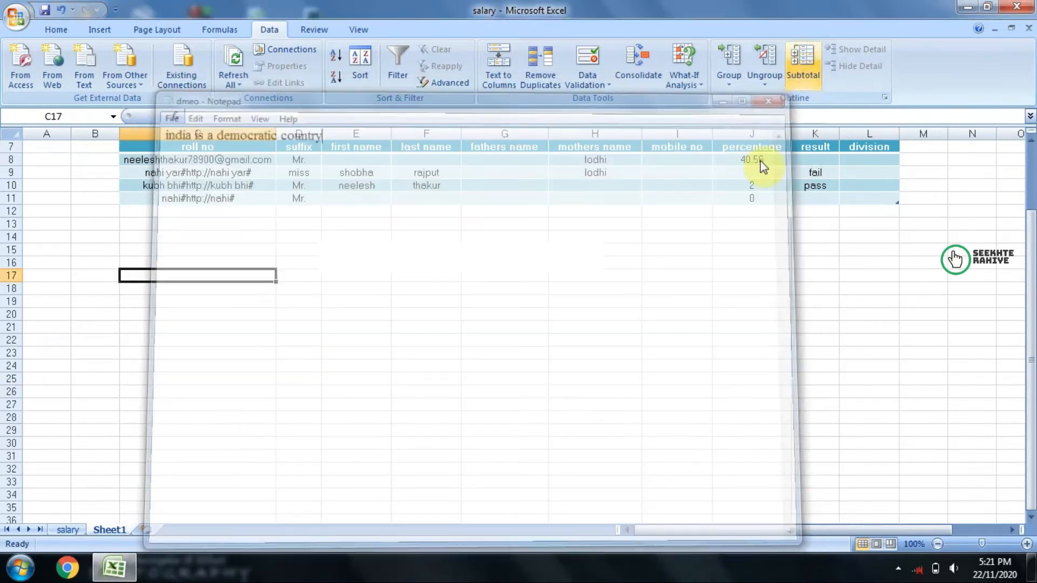
# Step: Check the desktop for the saved file, return to Excel and choose dmeo from the Desktop as the text file to import
pyautogui.click(966, 7)
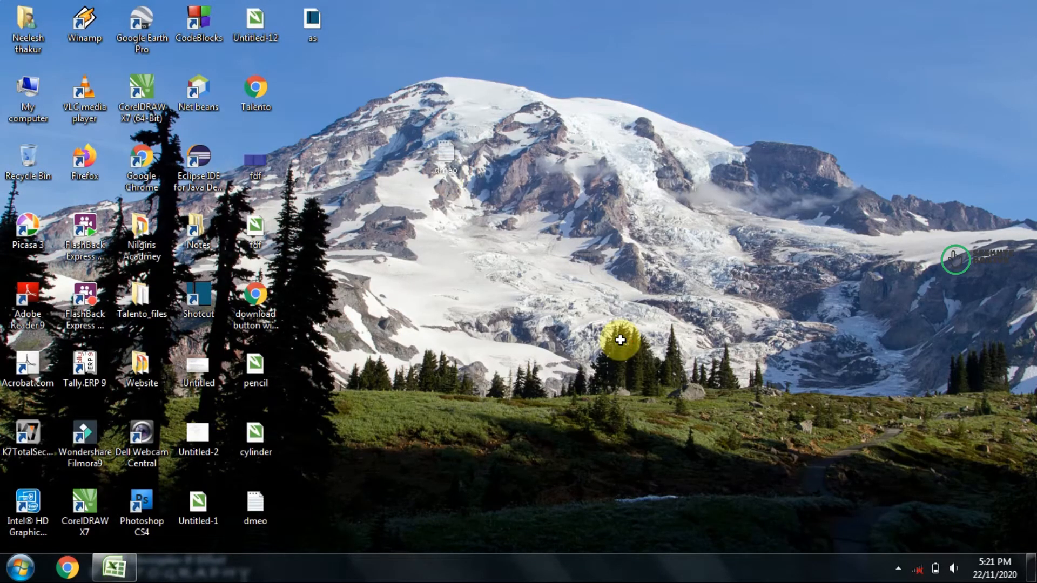
pyautogui.hotkey('alt', 'Tab')
pyautogui.click(80, 69)
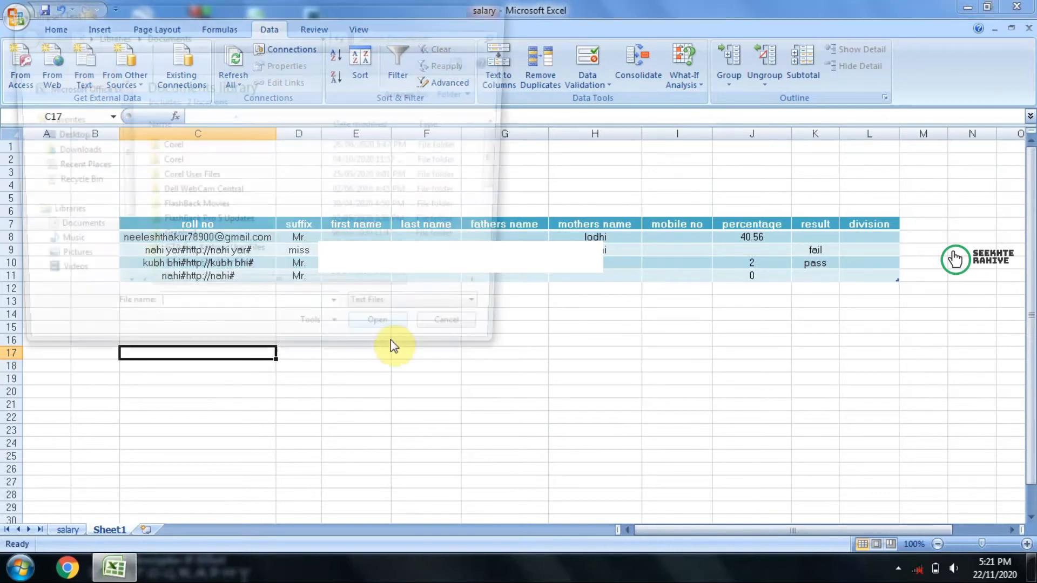
pyautogui.click(63, 135)
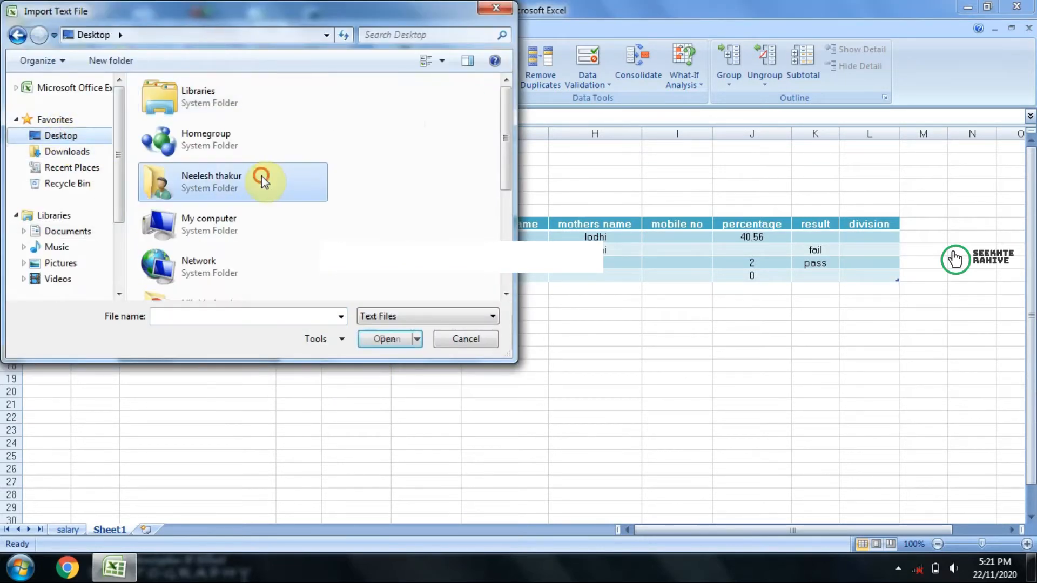
pyautogui.scroll(-3, 261, 176)
pyautogui.click(242, 241)
pyautogui.click(368, 342)
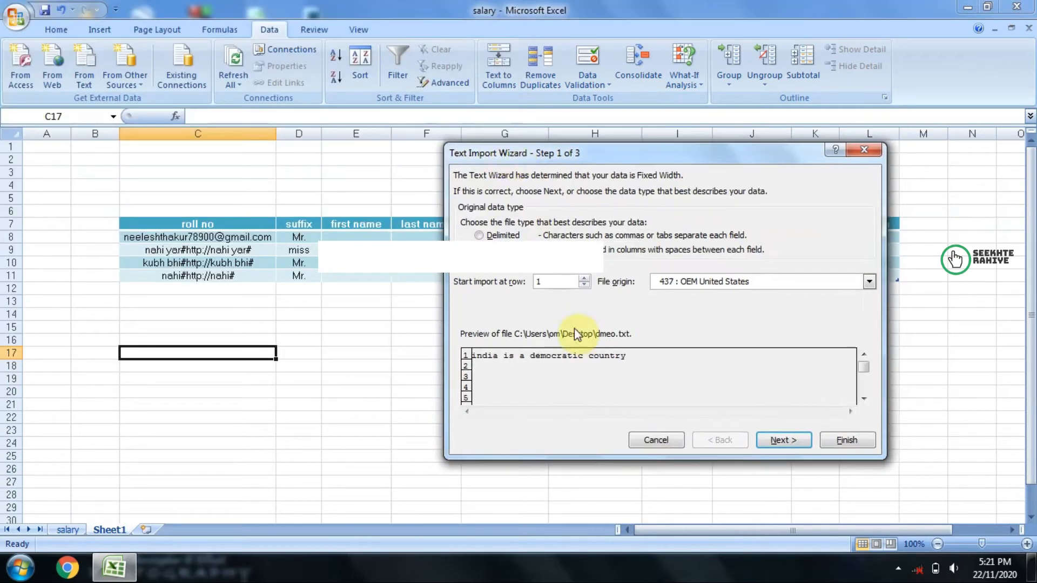
# Step: Add a column break at position 25 in the fixed-width import and finish placing the text at cell C17
pyautogui.click(783, 440)
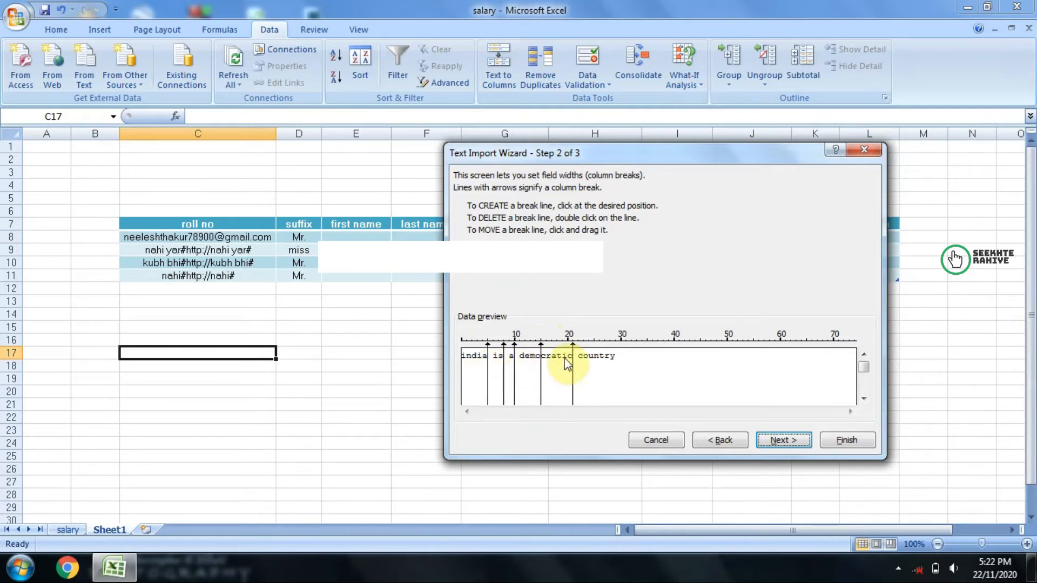
pyautogui.click(595, 340)
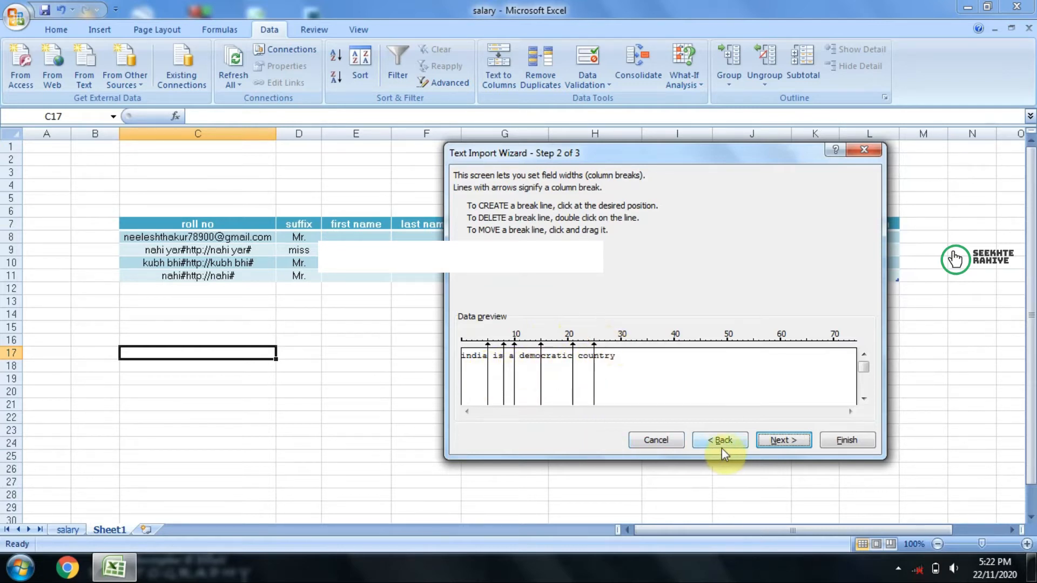
pyautogui.click(785, 441)
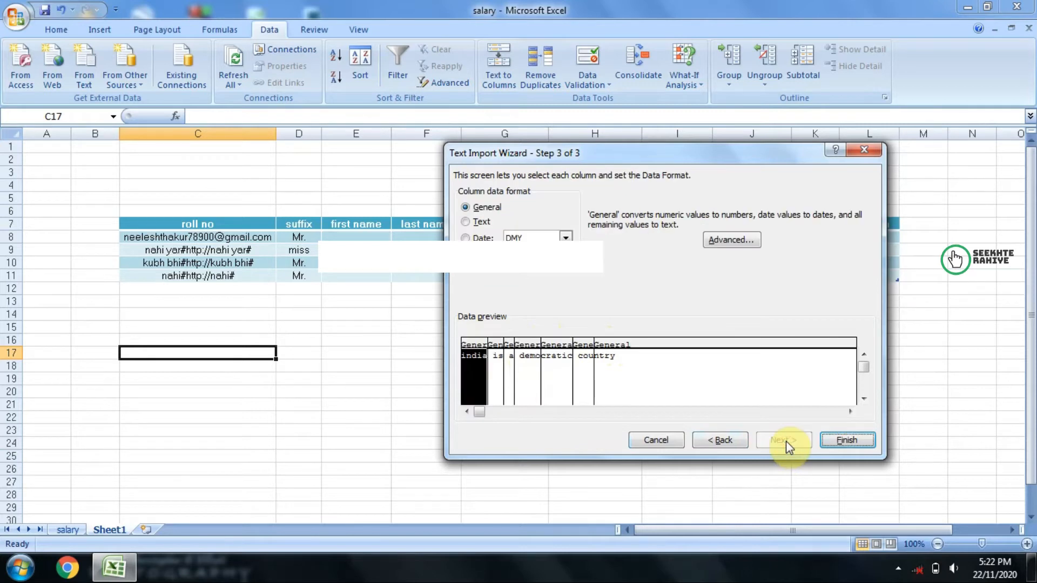
pyautogui.click(847, 440)
pyautogui.click(666, 341)
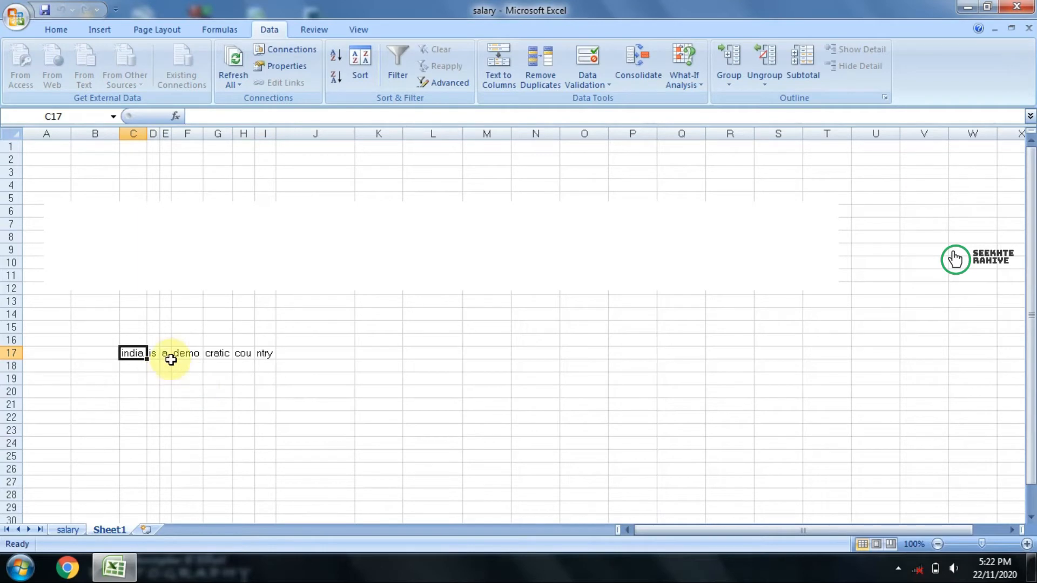
# Step: Inspect how the imported sentence is split across C17:I17 and readjust the widths of the narrowed columns
pyautogui.click(209, 354)
pyautogui.click(197, 353)
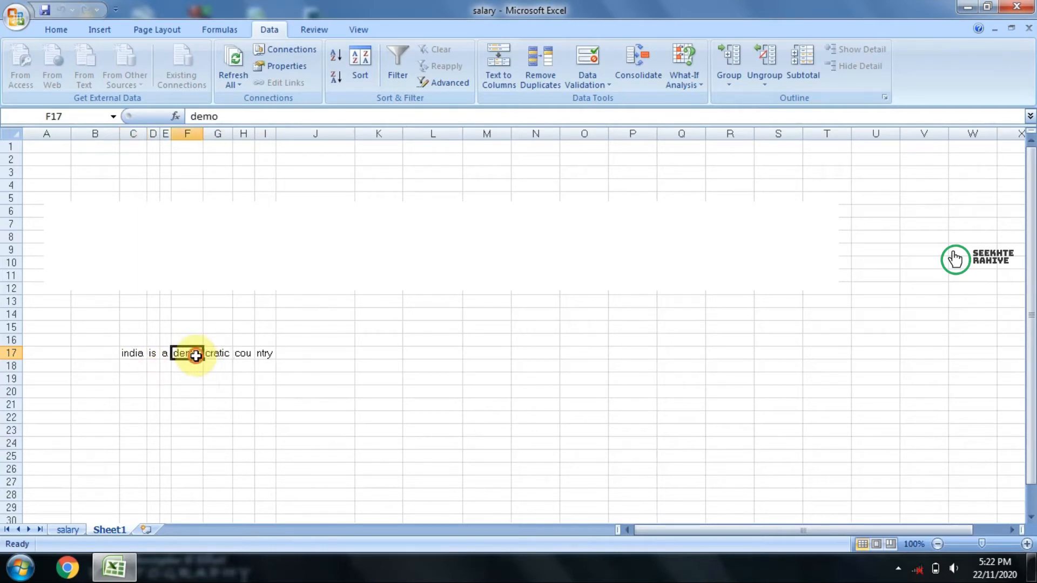
pyautogui.click(216, 354)
pyautogui.click(250, 354)
pyautogui.click(265, 353)
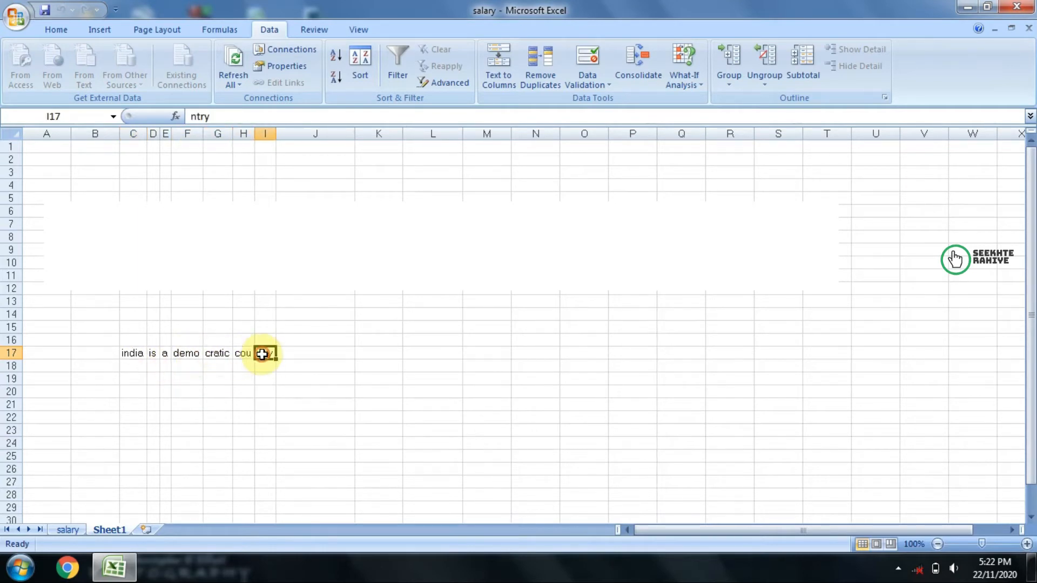
pyautogui.moveTo(139, 353); pyautogui.dragTo(274, 352)
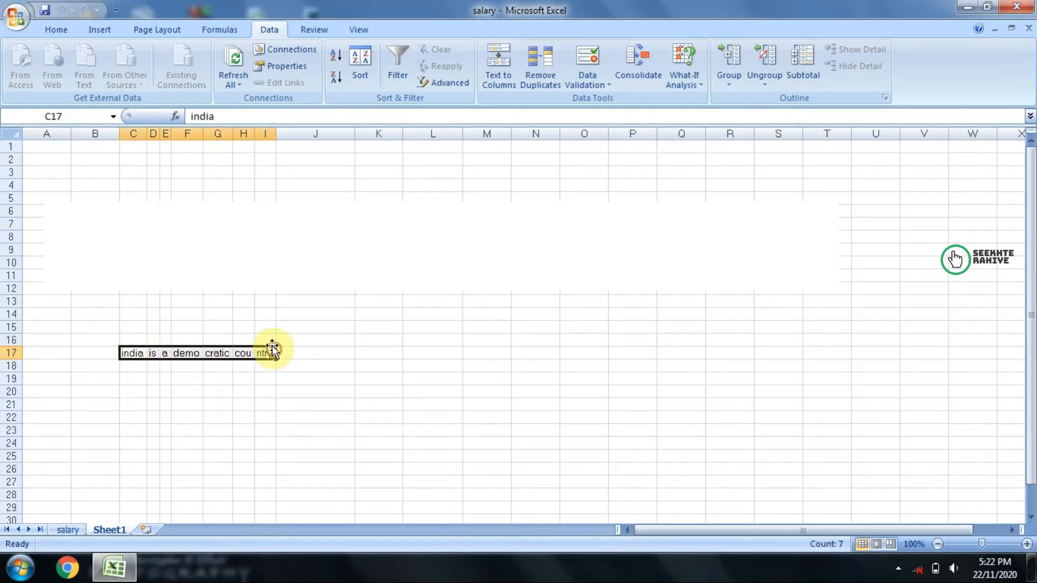
pyautogui.moveTo(255, 134); pyautogui.dragTo(182, 134)
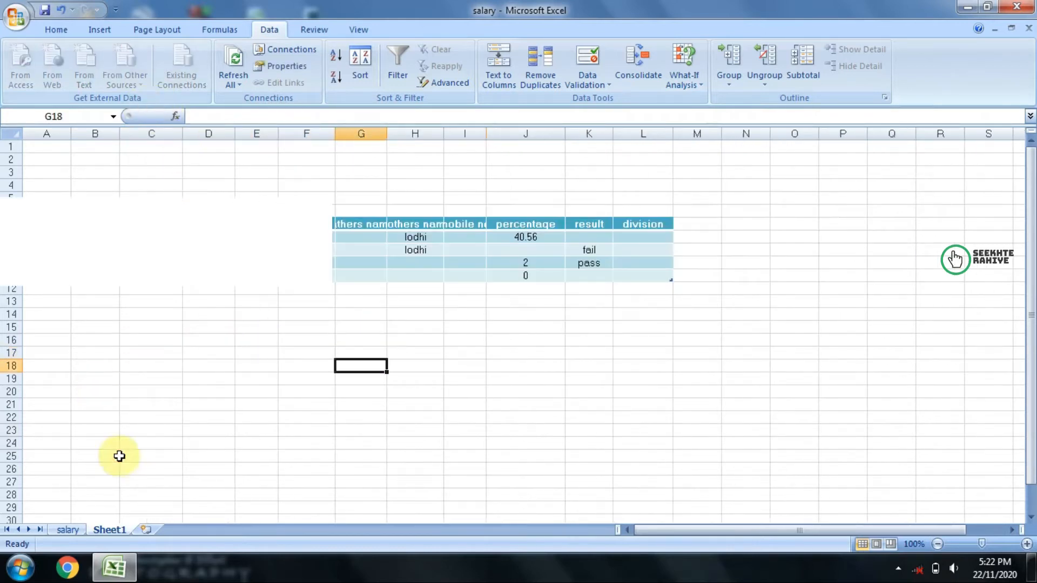
# Step: Select cell C25 and review the other external data sources offered for import
pyautogui.click(120, 457)
pyautogui.click(135, 80)
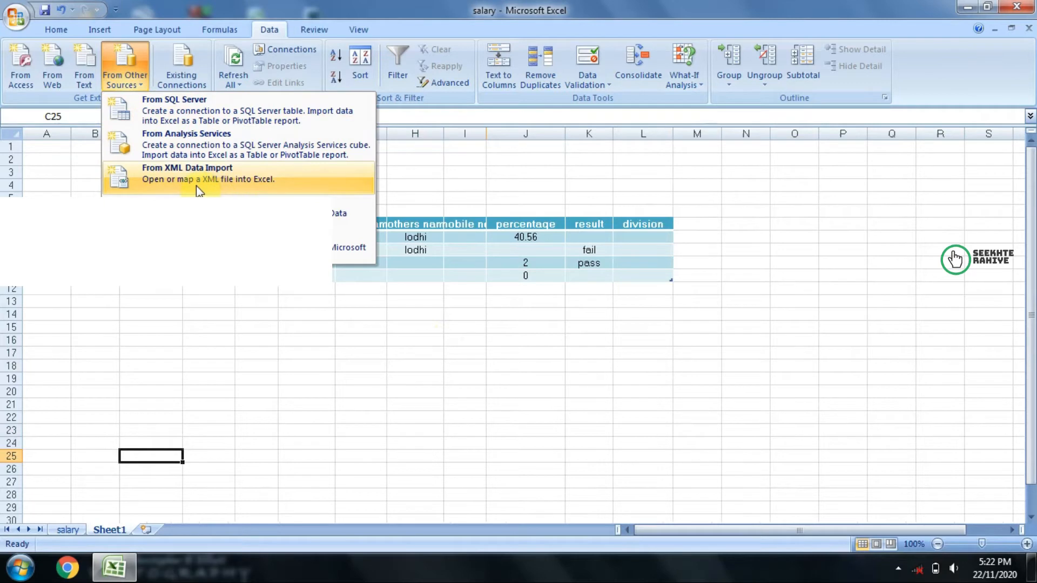
pyautogui.click(229, 348)
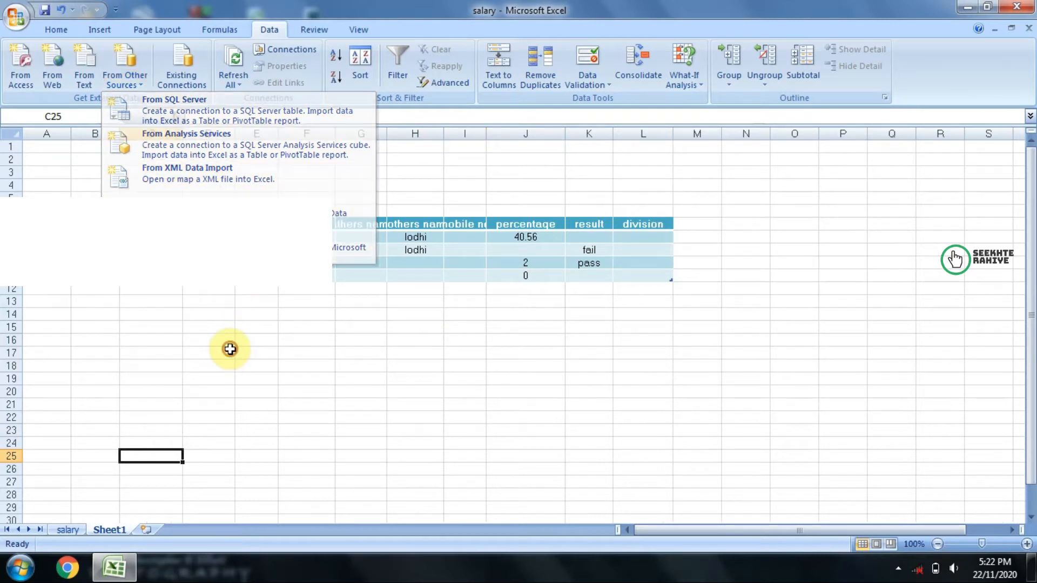
# Step: Browse the existing connections, examine the dmeo entry and close the list without opening a connection
pyautogui.click(182, 85)
pyautogui.moveTo(349, 103); pyautogui.dragTo(248, 162)
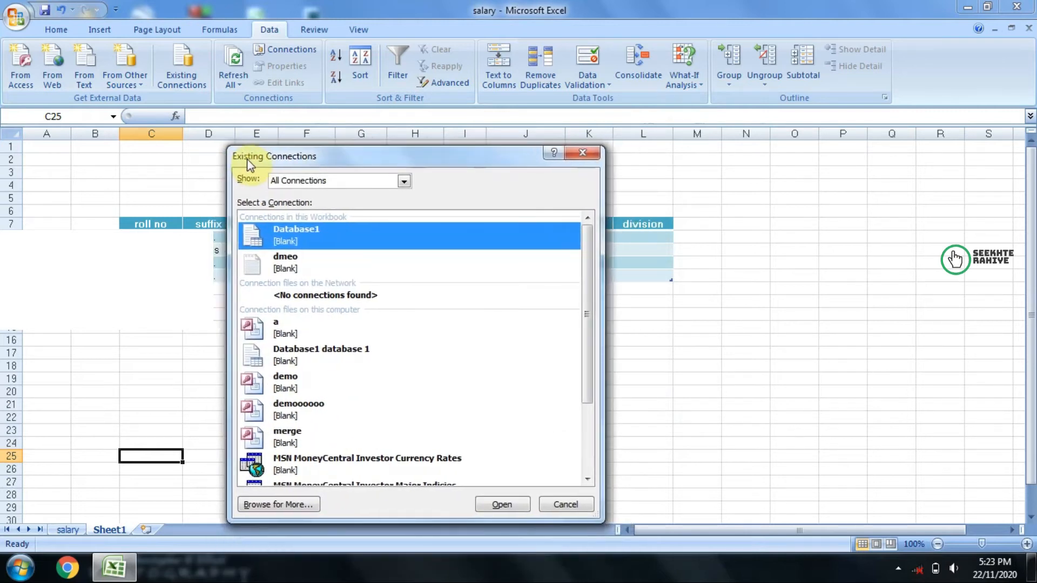
pyautogui.moveTo(589, 310); pyautogui.dragTo(567, 271)
pyautogui.click(304, 264)
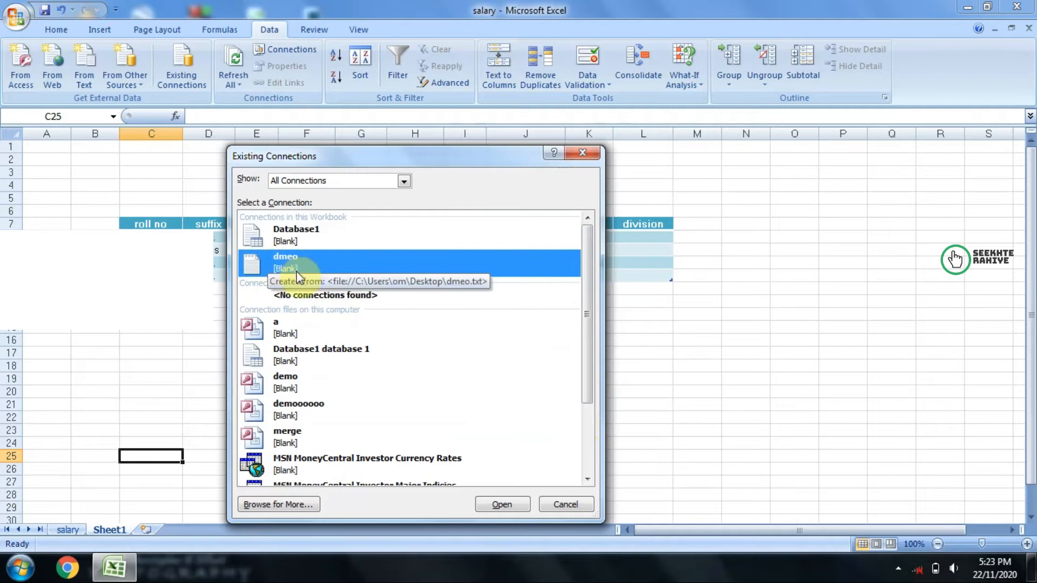
pyautogui.scroll(-3, 300, 265)
pyautogui.scroll(3, 301, 265)
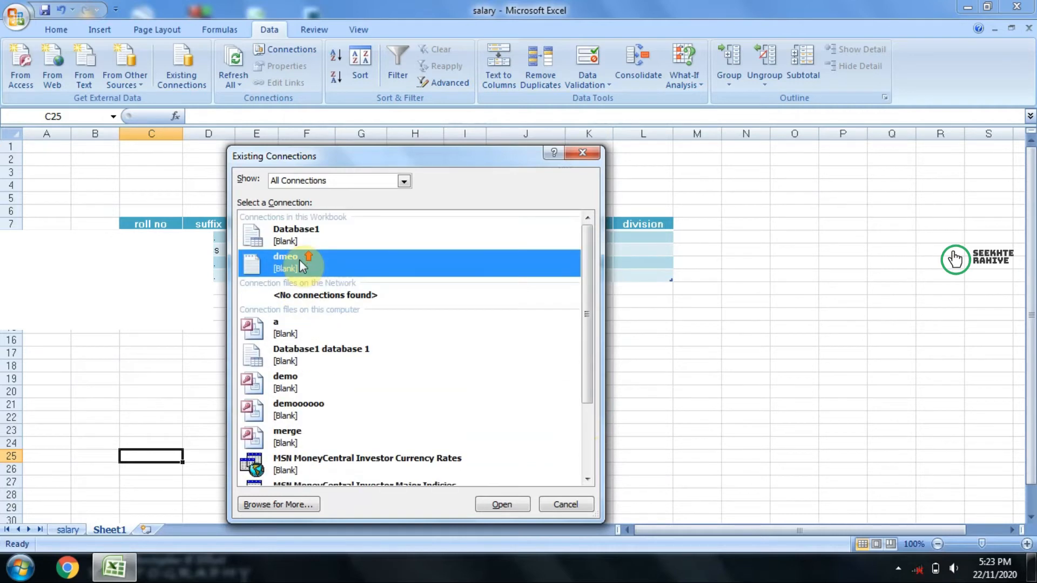
pyautogui.scroll(-3, 307, 250)
pyautogui.scroll(3, 309, 261)
pyautogui.click(564, 504)
pyautogui.click(314, 384)
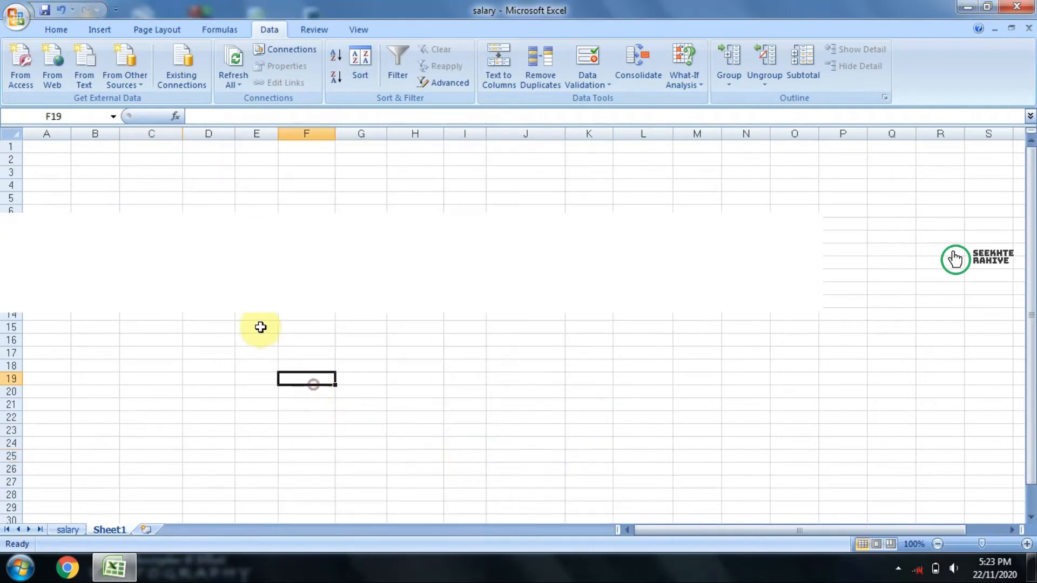
pyautogui.moveTo(210, 250); pyautogui.dragTo(589, 264)
pyautogui.click(586, 365)
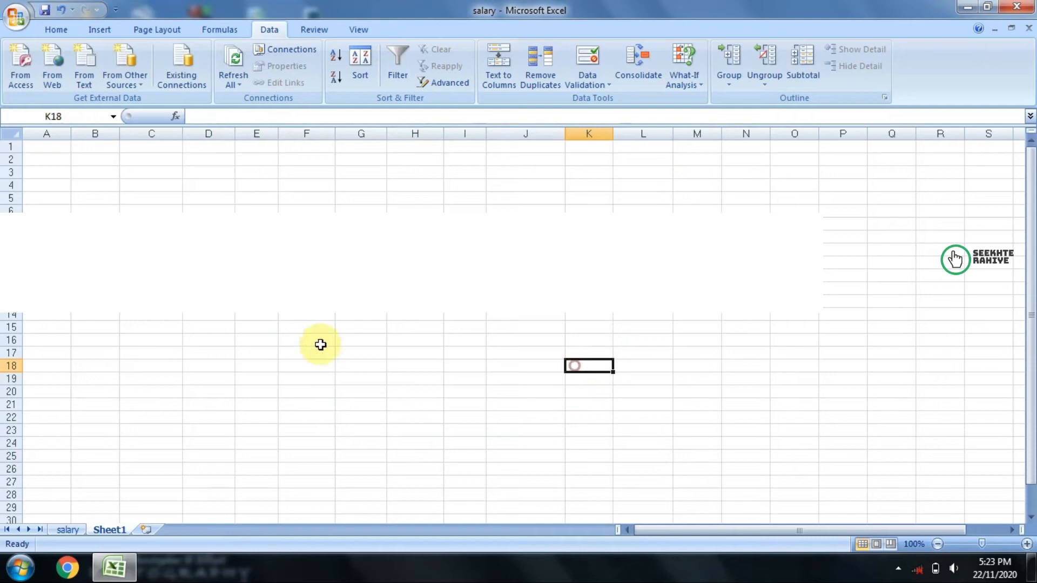
# Step: Insert a new worksheet and try to refresh all data connections, cancelling the file and follow-up dialogs
pyautogui.click(147, 531)
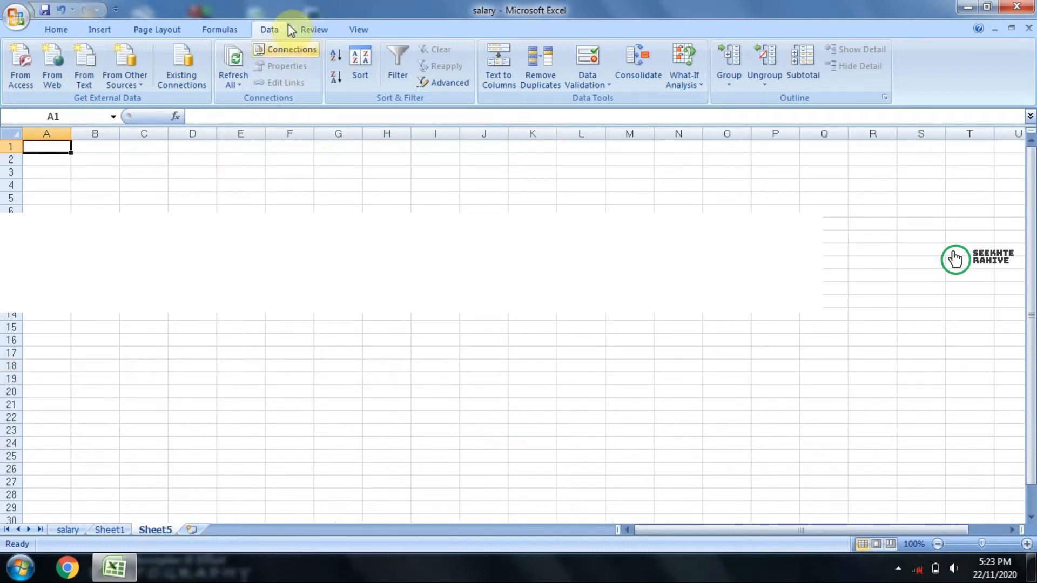
pyautogui.click(241, 56)
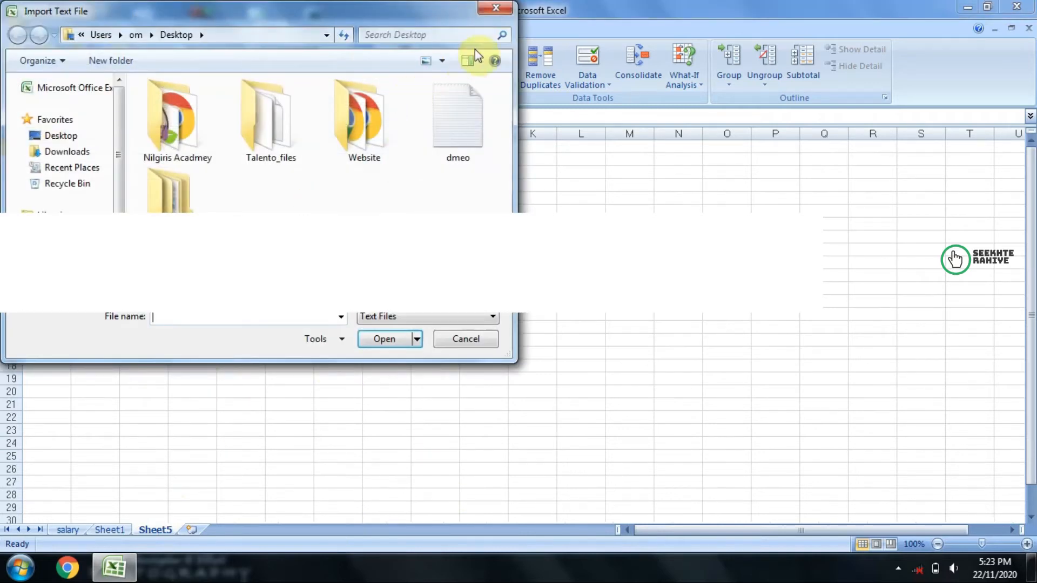
pyautogui.click(503, 13)
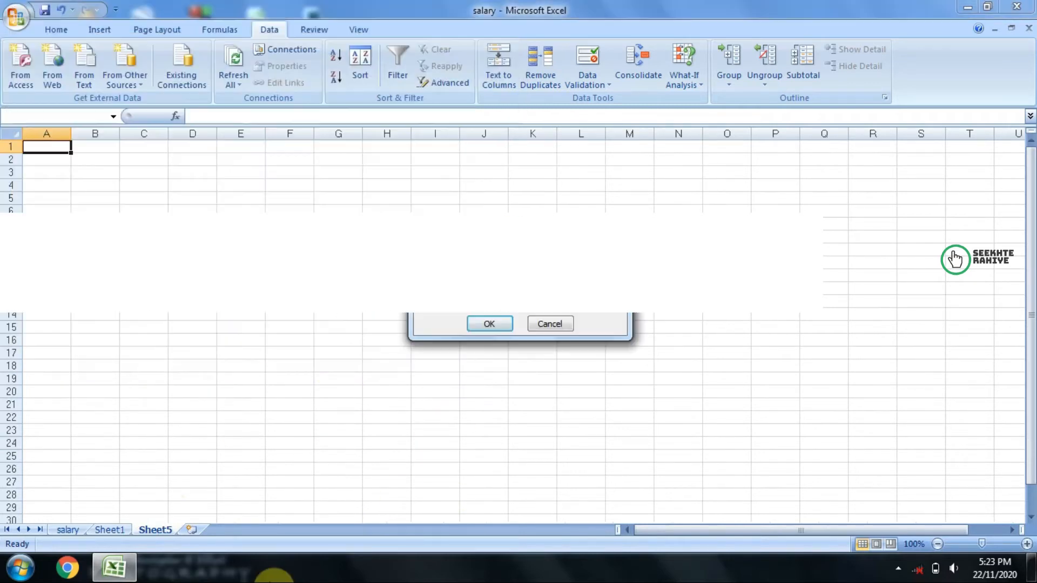
pyautogui.click(566, 326)
# Step: Return to Sheet1, delete the imported table within the range B4:L12 and deselect it
pyautogui.click(109, 530)
pyautogui.moveTo(84, 185); pyautogui.dragTo(643, 289)
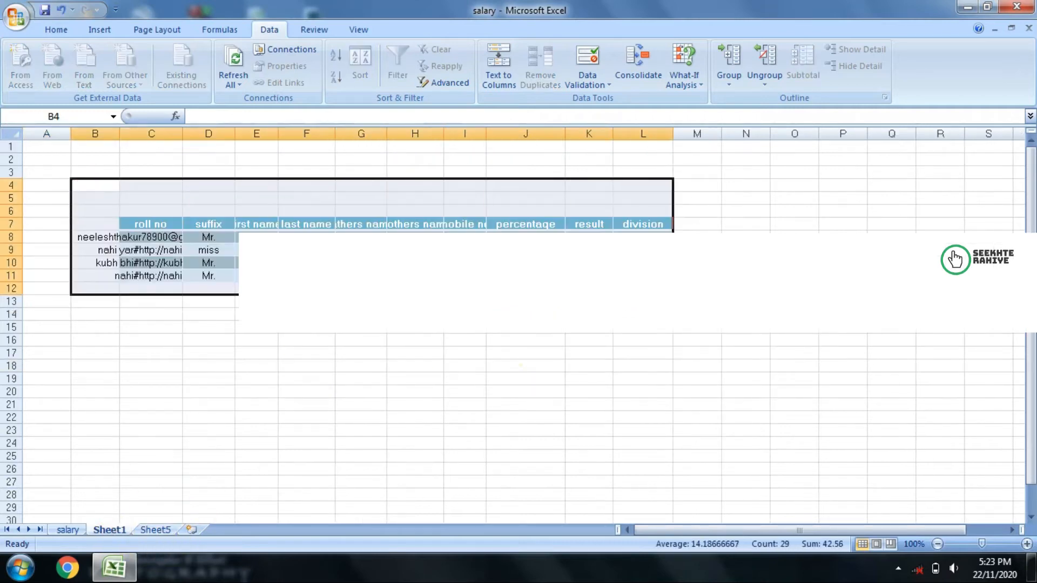
pyautogui.press('Delete')
pyautogui.click(490, 322)
pyautogui.click(324, 329)
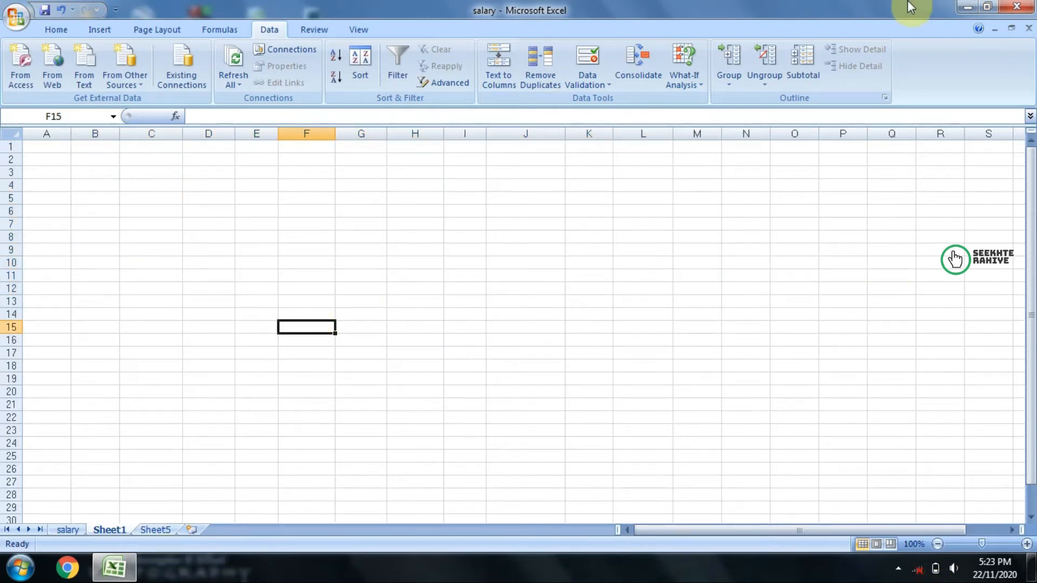
# Step: Append "and citizen of india is very patriotic" to the dmeo text file on the desktop, save it and return to the Excel workbook
pyautogui.click(967, 7)
pyautogui.doubleClick(426, 178)
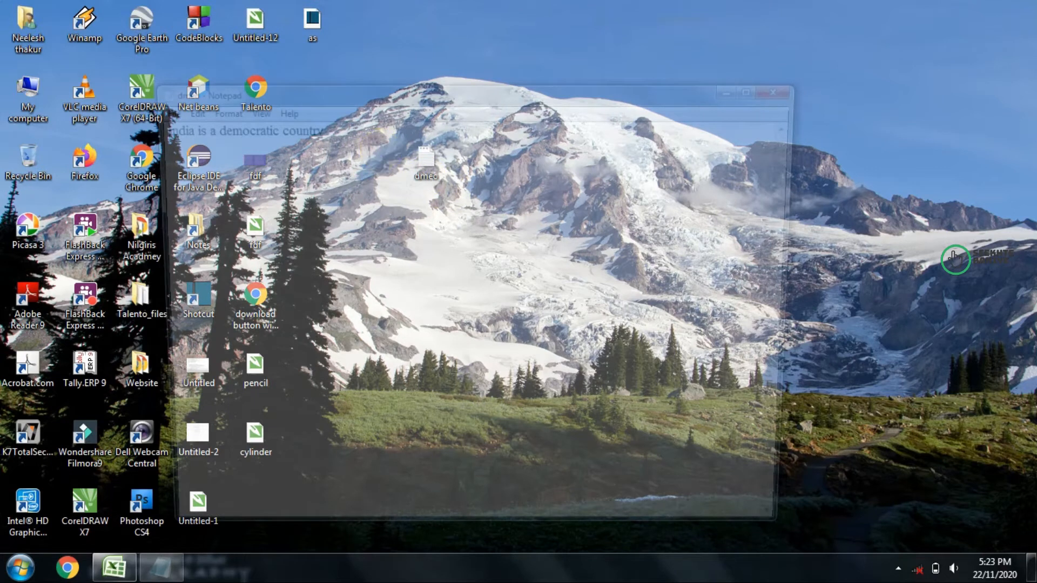
pyautogui.write('and citizen of india is very patriotic')
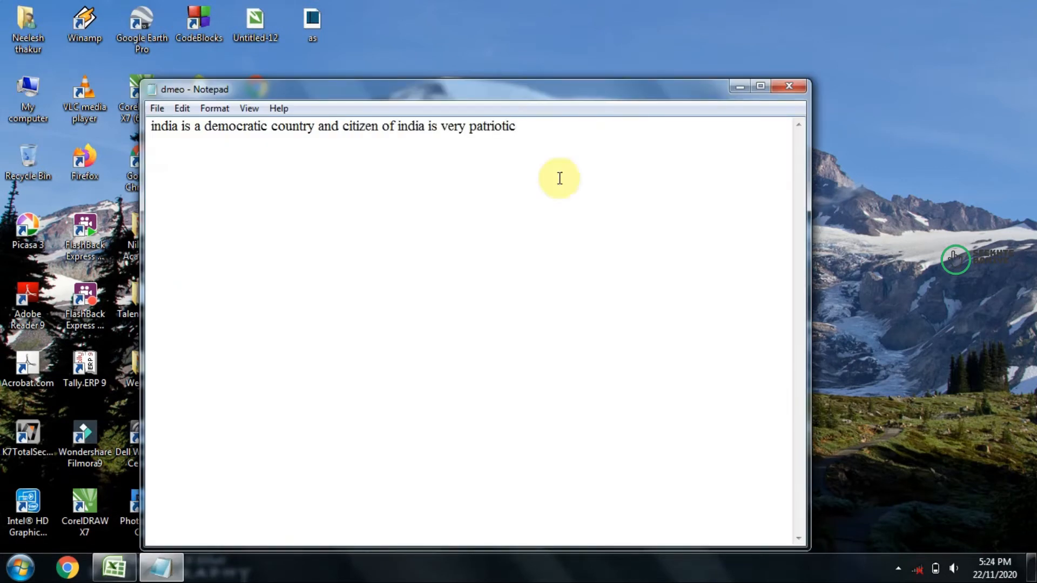
pyautogui.click(789, 87)
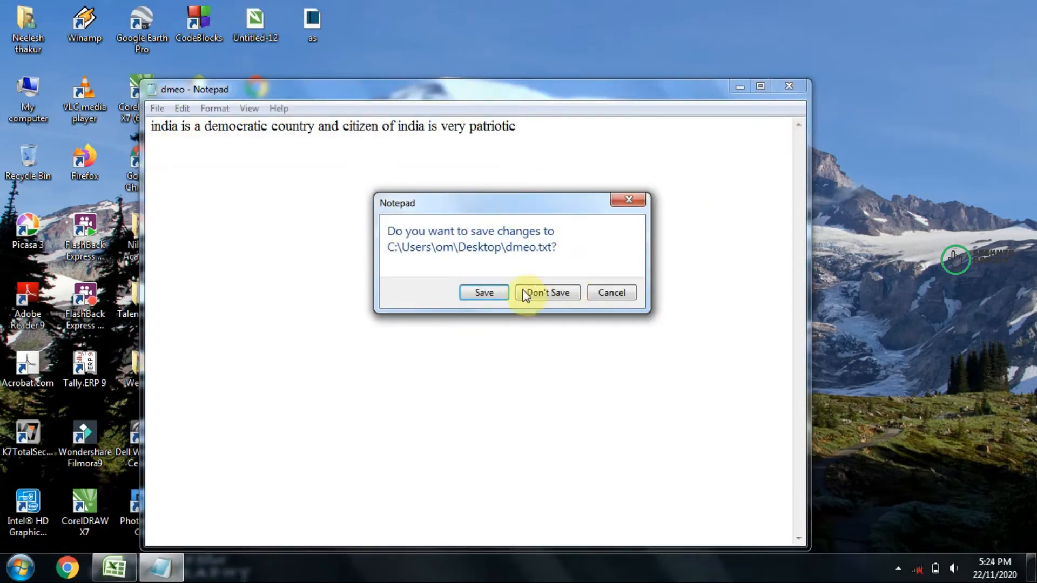
pyautogui.click(484, 293)
pyautogui.click(111, 567)
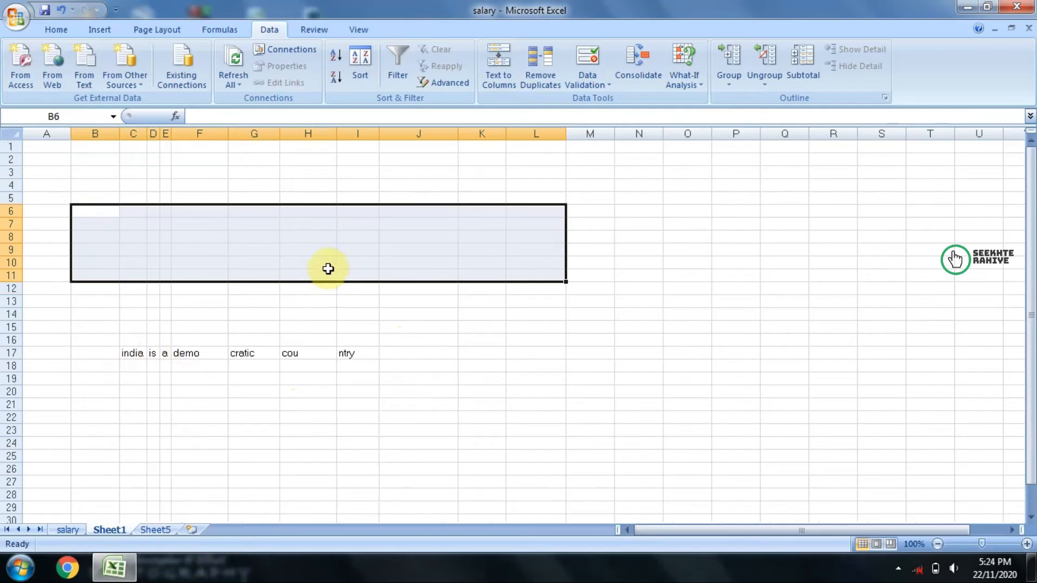
# Step: Refresh the imported text data from the dmeo file and check the updated cell I17
pyautogui.click(233, 60)
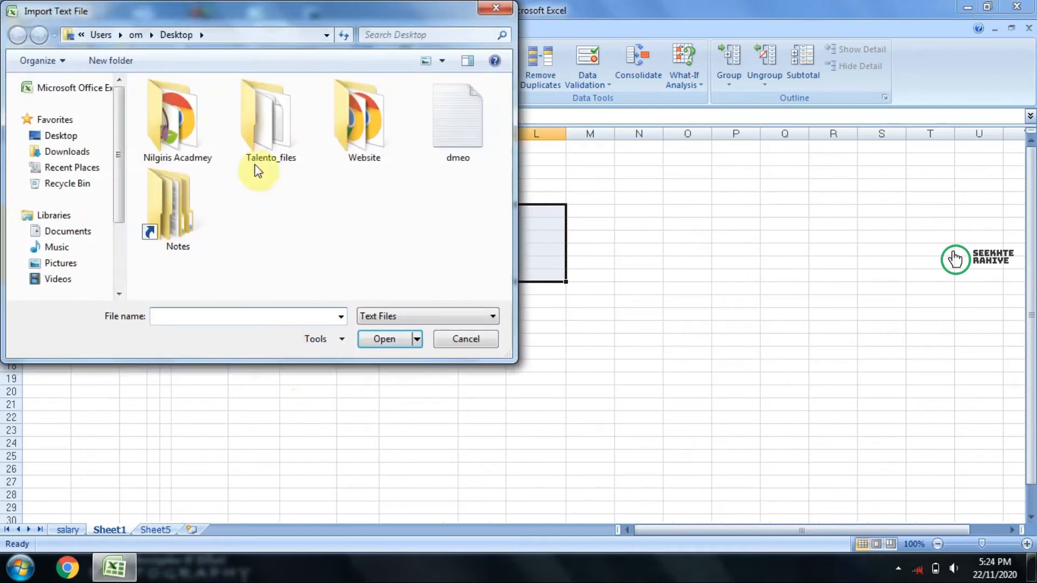
pyautogui.click(441, 135)
pyautogui.click(381, 337)
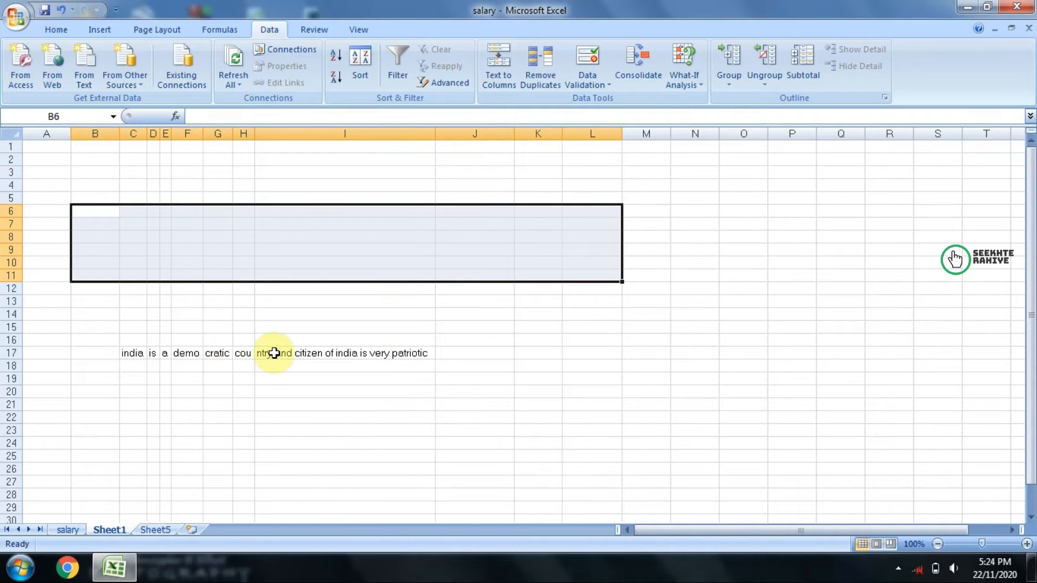
pyautogui.click(274, 352)
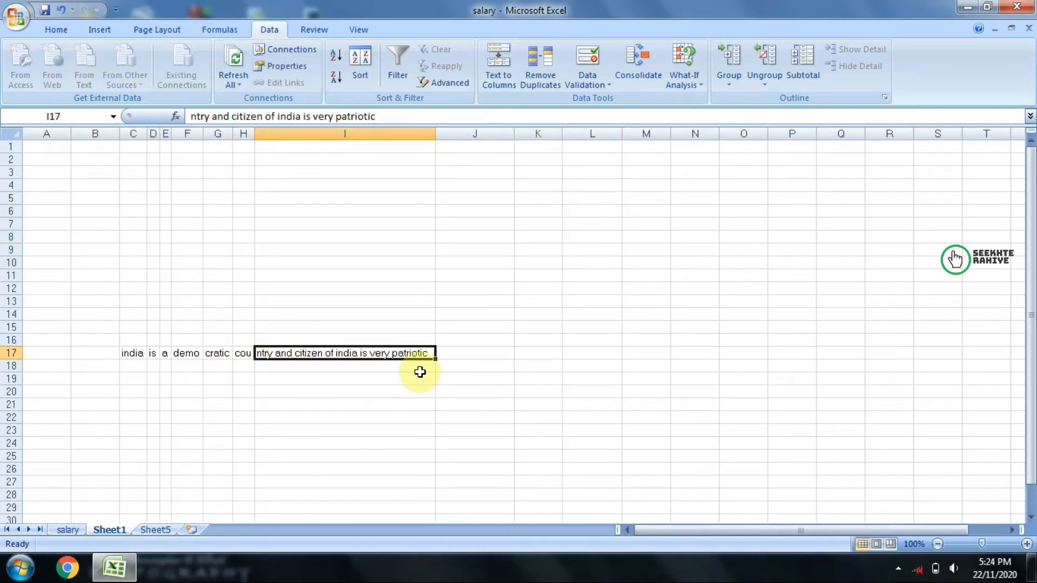
pyautogui.click(244, 407)
# Step: Select the imported text in C17:I17 and refresh it using the dmeo text file from the Desktop
pyautogui.click(133, 353)
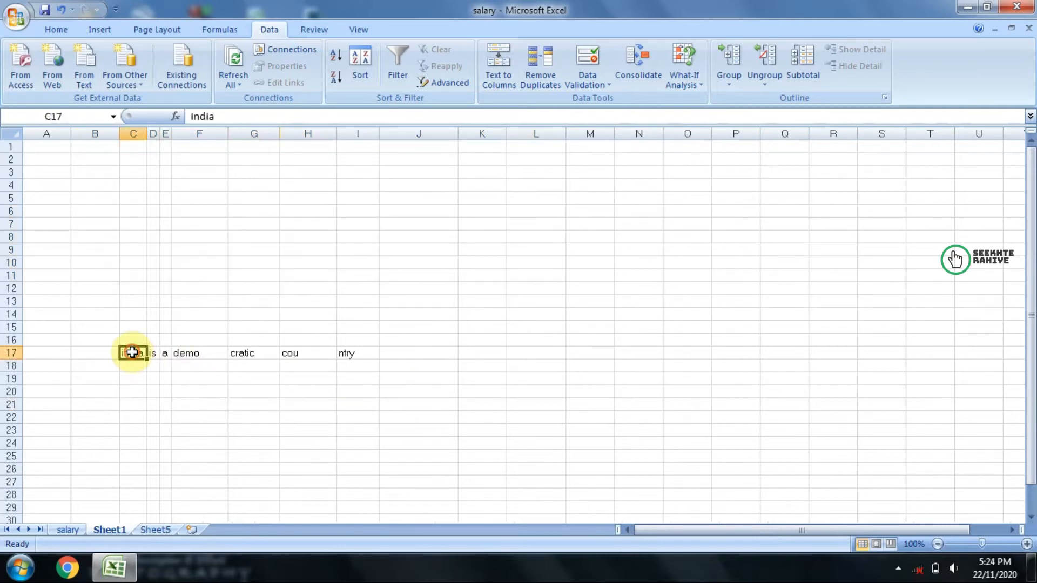
pyautogui.moveTo(132, 352); pyautogui.dragTo(354, 348)
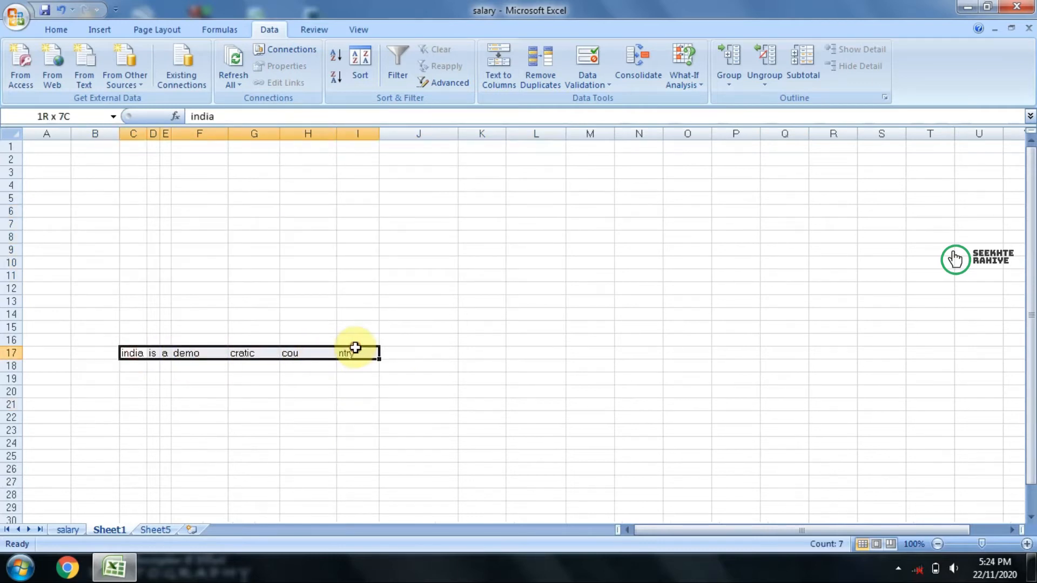
pyautogui.click(233, 60)
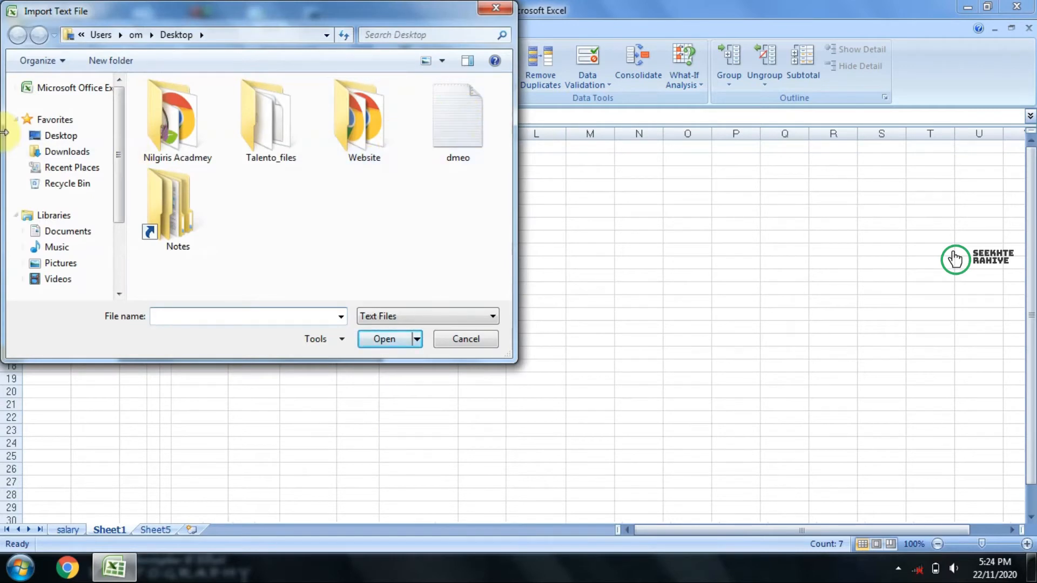
pyautogui.click(38, 137)
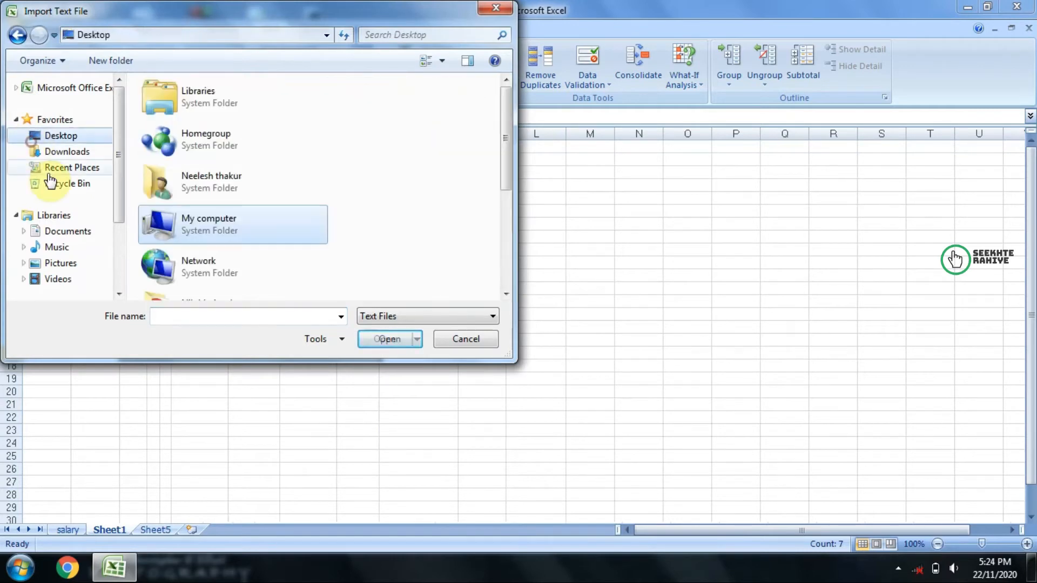
pyautogui.scroll(-3, 190, 222)
pyautogui.click(194, 235)
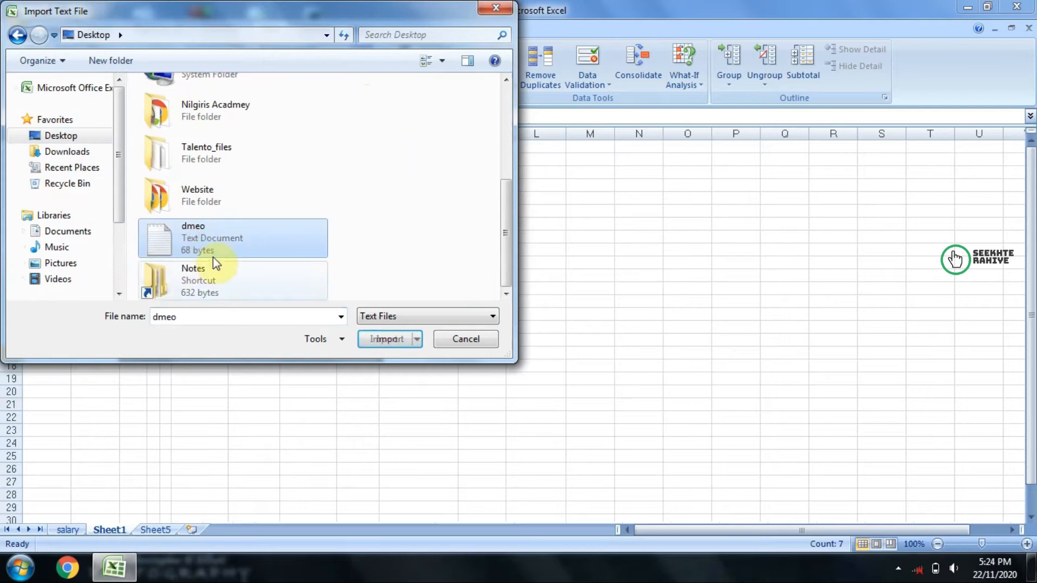
pyautogui.click(382, 339)
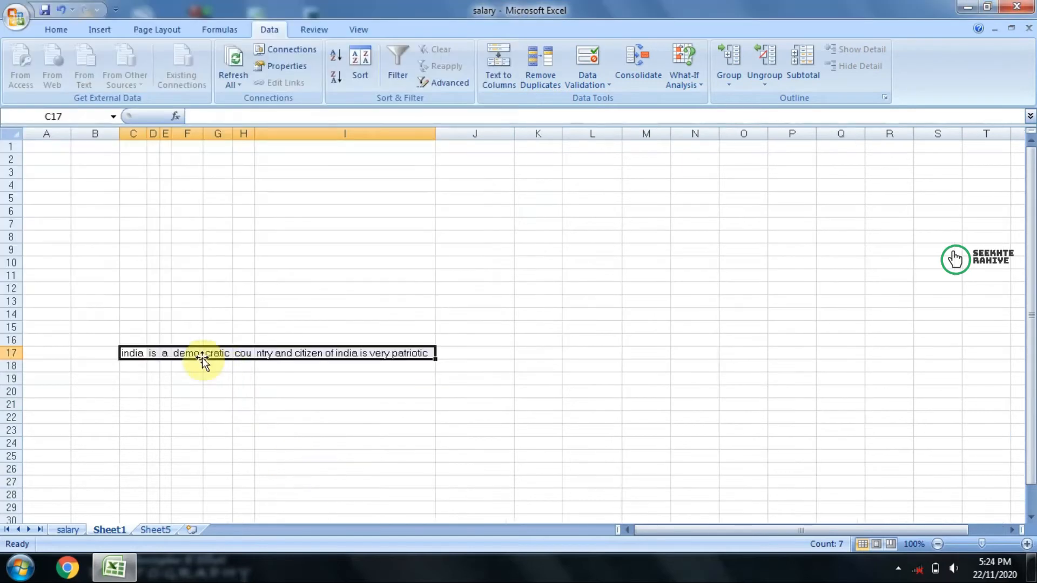
# Step: Examine the refreshed sentence in row 17, particularly the text in cell I17
pyautogui.doubleClick(294, 354)
pyautogui.moveTo(276, 354); pyautogui.dragTo(432, 354)
pyautogui.click(410, 430)
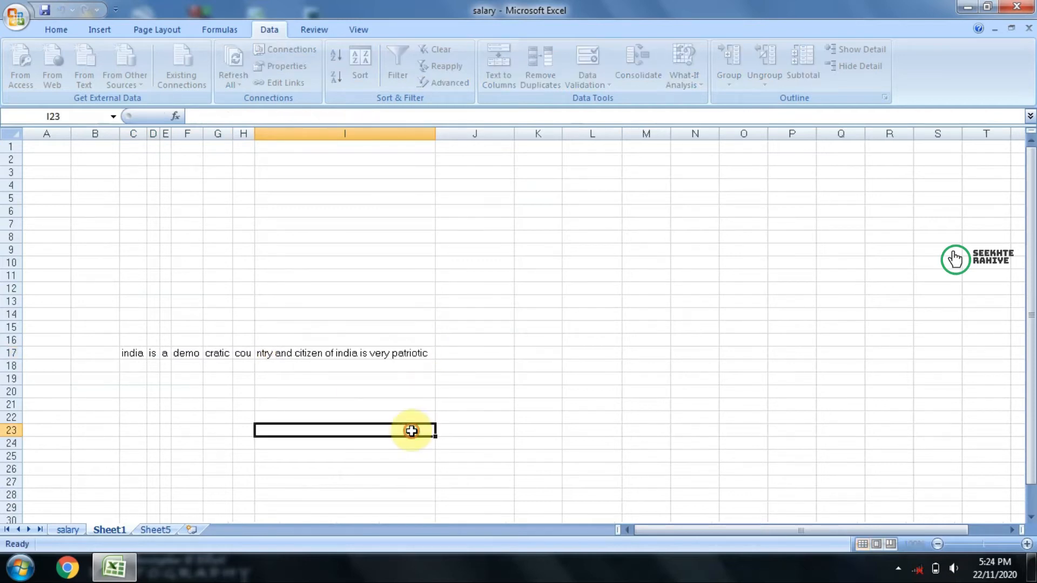
pyautogui.click(318, 354)
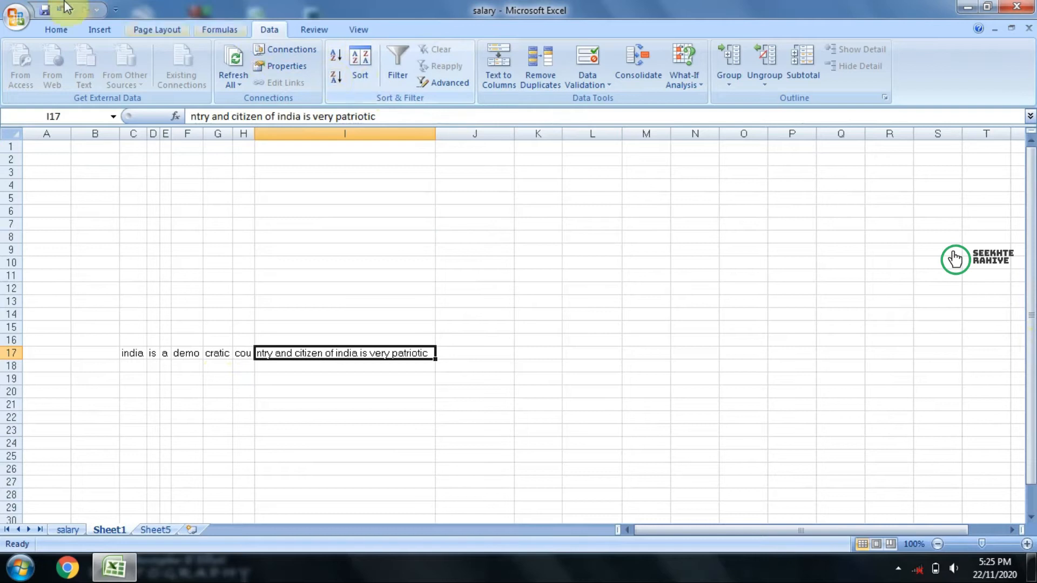
pyautogui.click(54, 29)
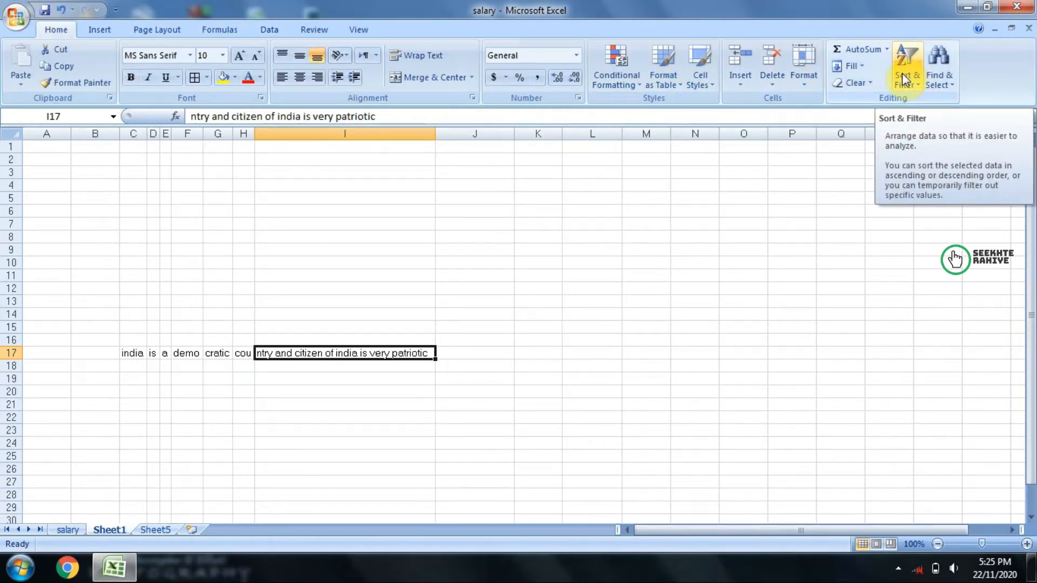
pyautogui.click(267, 29)
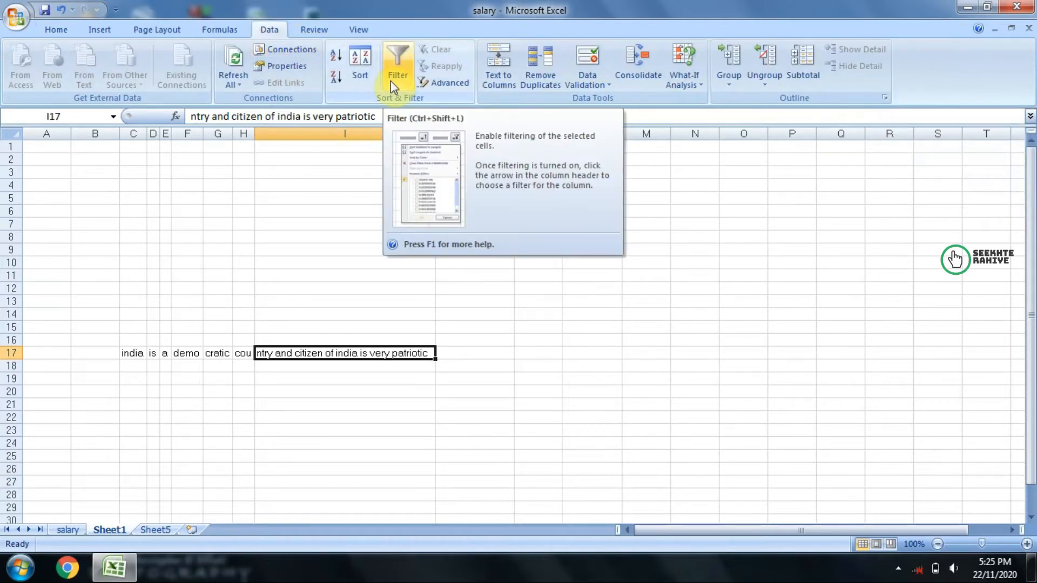
pyautogui.click(64, 30)
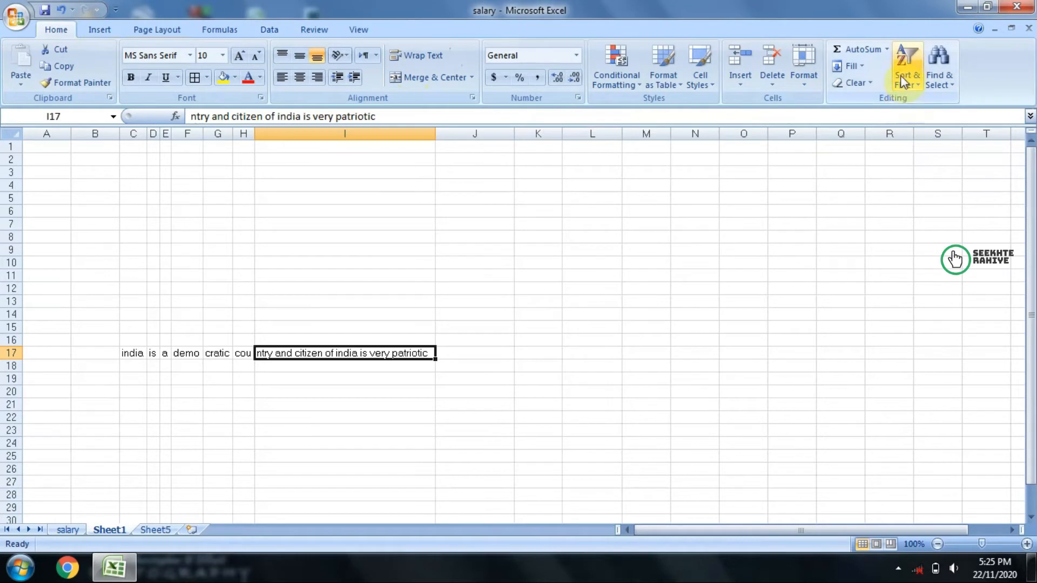
pyautogui.click(262, 28)
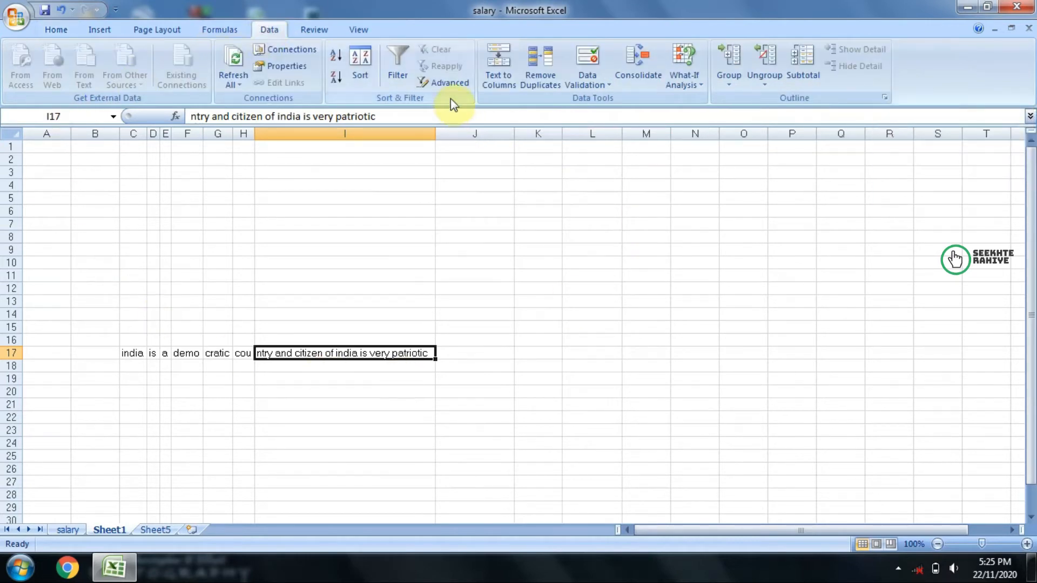
# Step: Switch to the salary sheet and look over the employee table
pyautogui.click(70, 532)
pyautogui.moveTo(166, 191); pyautogui.dragTo(654, 294)
pyautogui.click(841, 222)
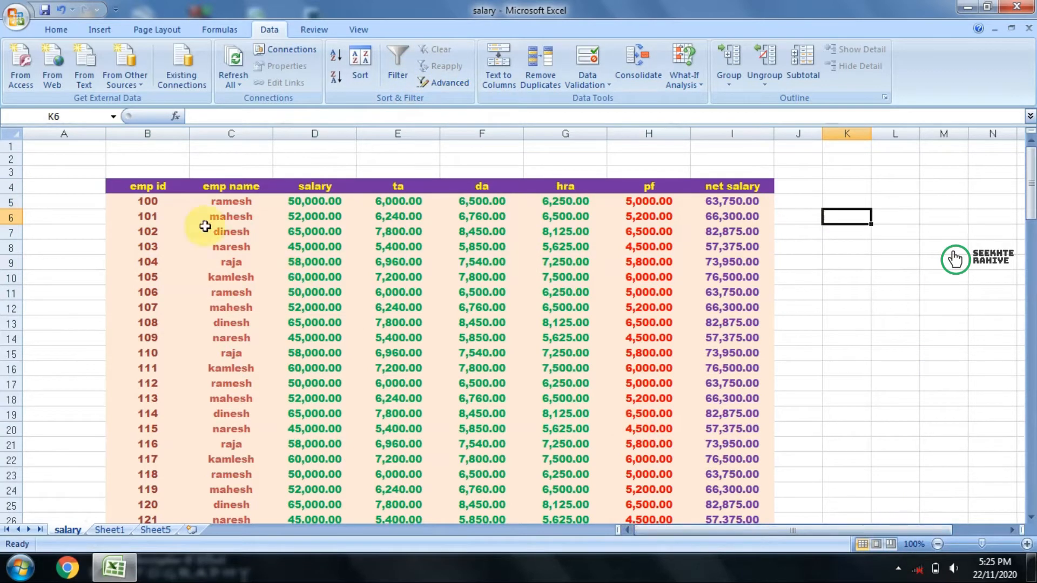
# Step: Select the header row and first record, B4:I5, and turn on filtering for the employee table
pyautogui.click(149, 185)
pyautogui.moveTo(150, 184); pyautogui.dragTo(736, 202)
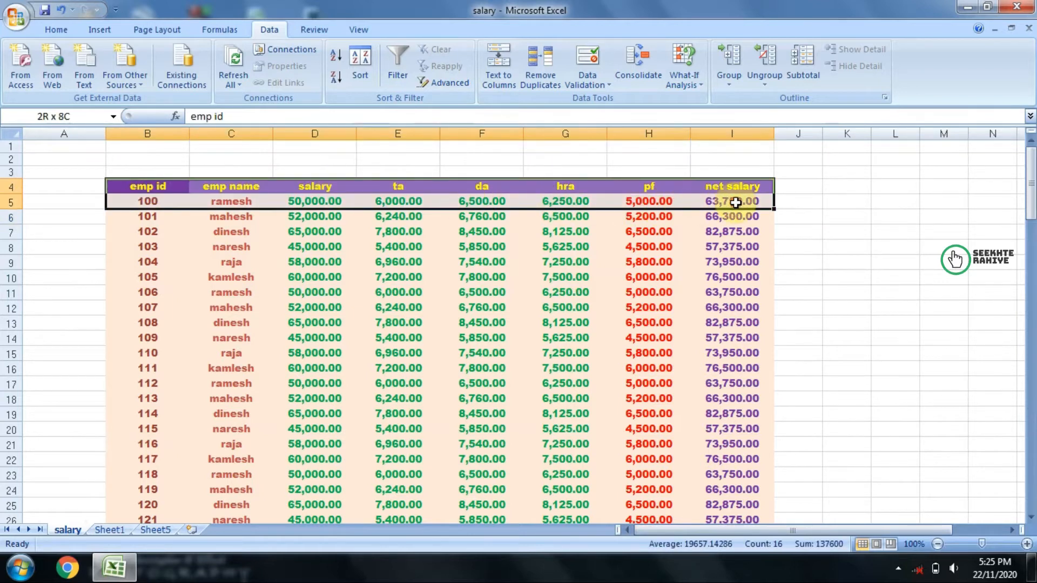
pyautogui.click(409, 78)
pyautogui.click(832, 233)
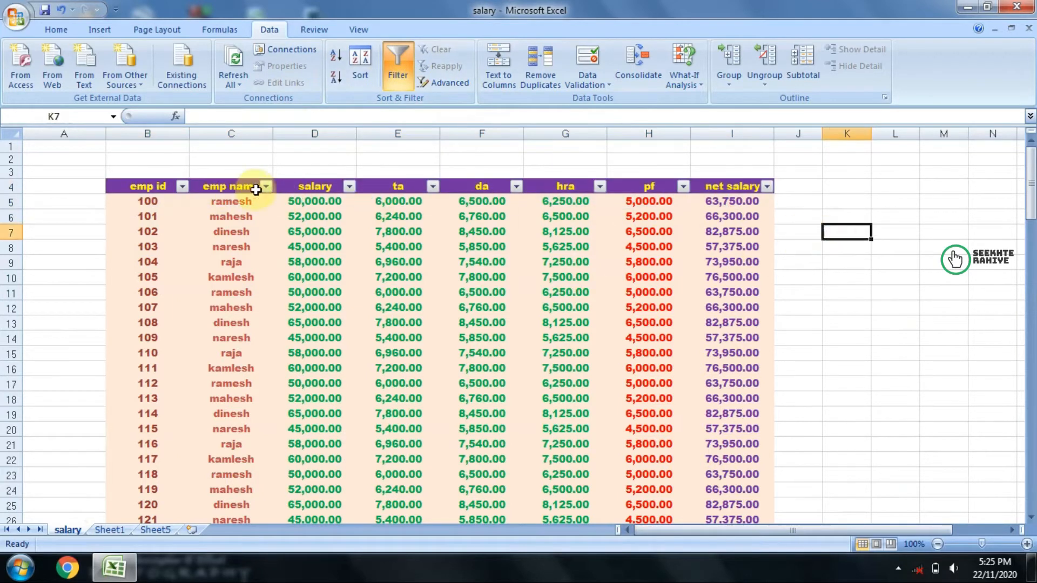
# Step: Filter the emp id column to show only 151
pyautogui.click(182, 188)
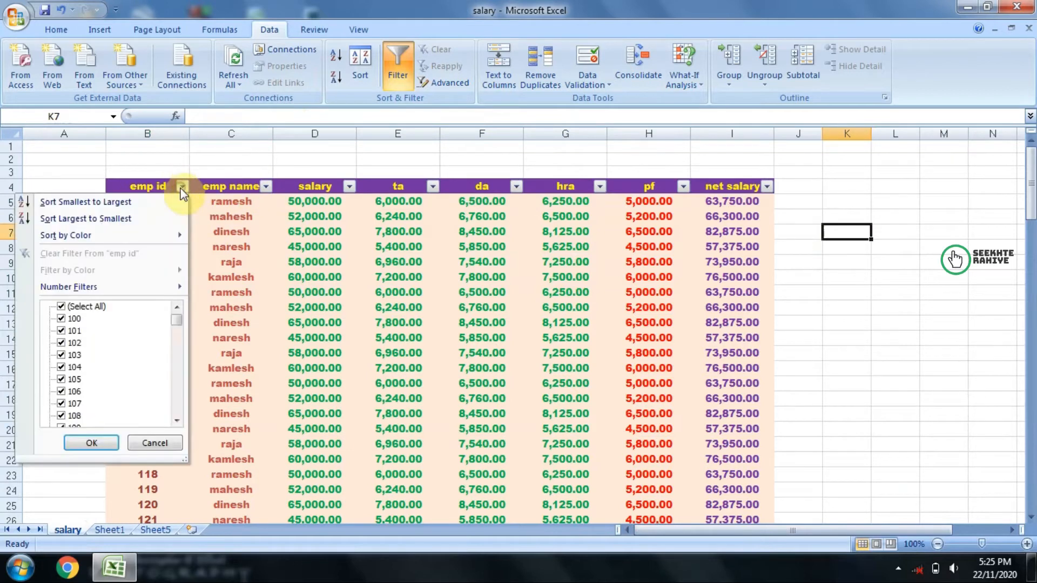
pyautogui.click(73, 309)
pyautogui.scroll(-3, 81, 381)
pyautogui.scroll(3, 82, 381)
pyautogui.moveTo(175, 322); pyautogui.dragTo(179, 363)
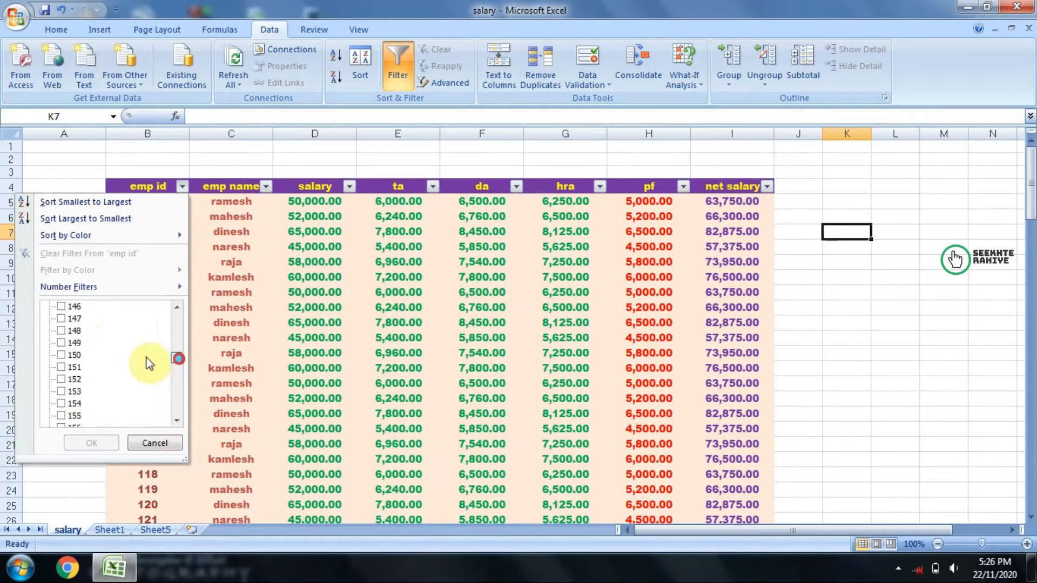
pyautogui.click(61, 367)
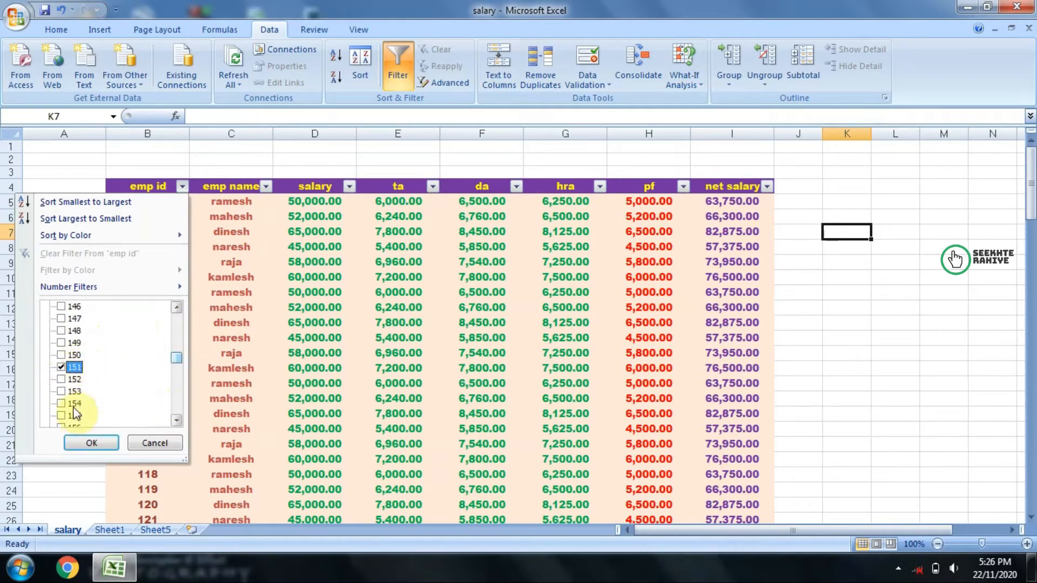
pyautogui.click(91, 443)
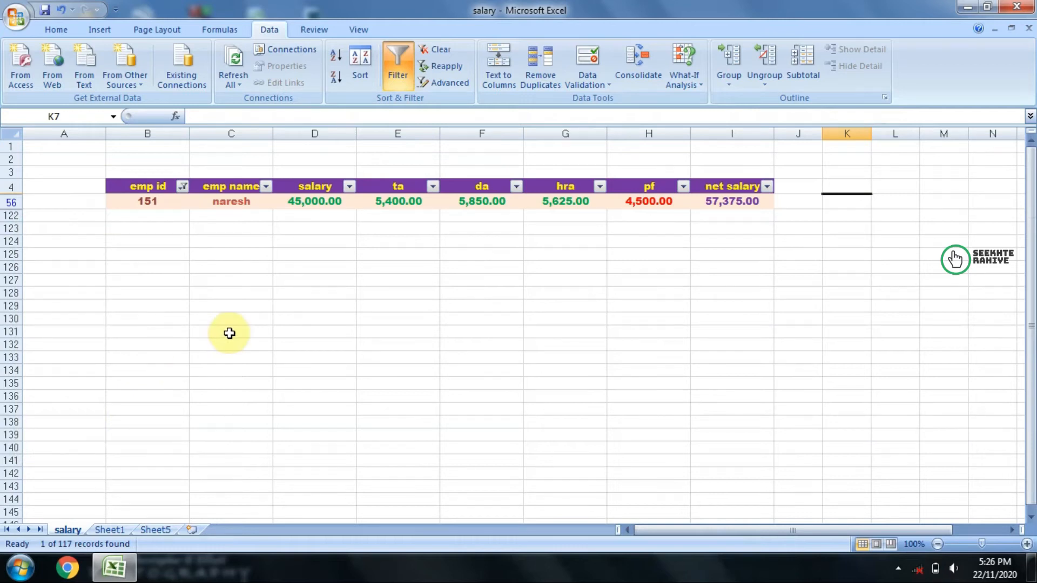
# Step: Undo the emp id filter and turn off filtering for the employee table
pyautogui.hotkey('ctrl', 'z')
pyautogui.click(403, 68)
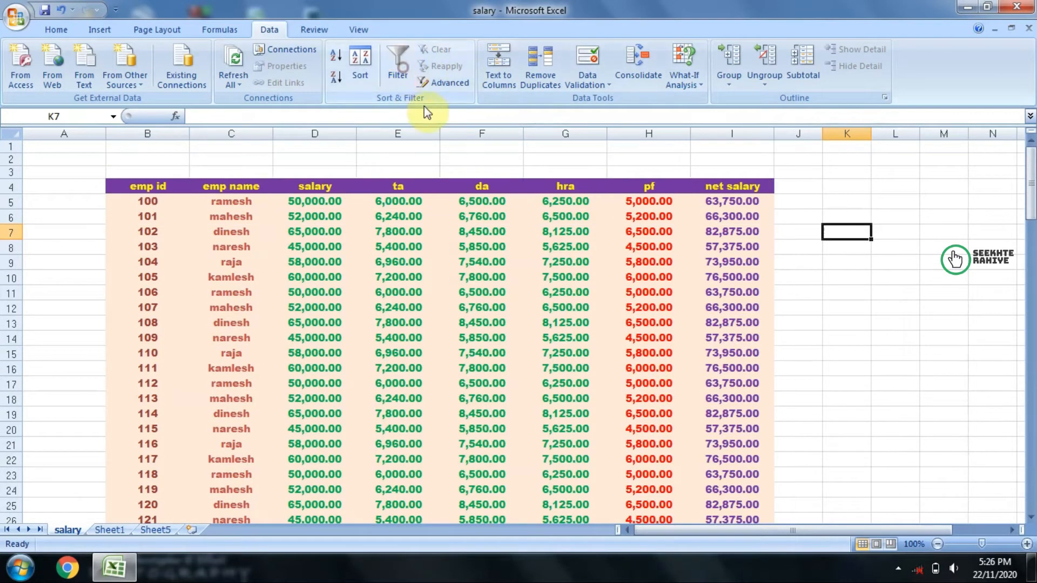
# Step: Turn on filtering from cell J9 and filter the emp name column to show only the last employee name listed
pyautogui.click(808, 264)
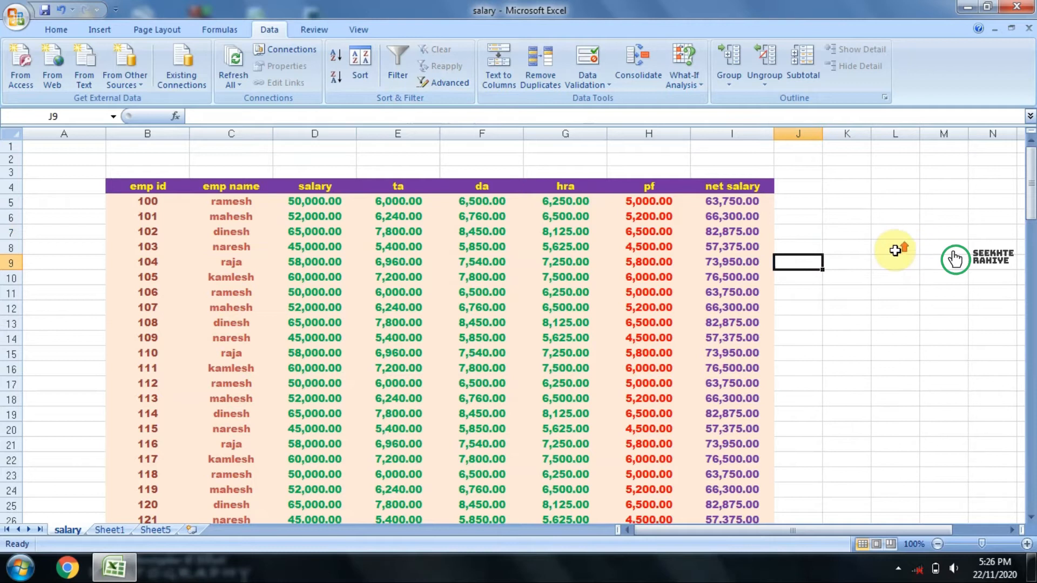
pyautogui.click(387, 77)
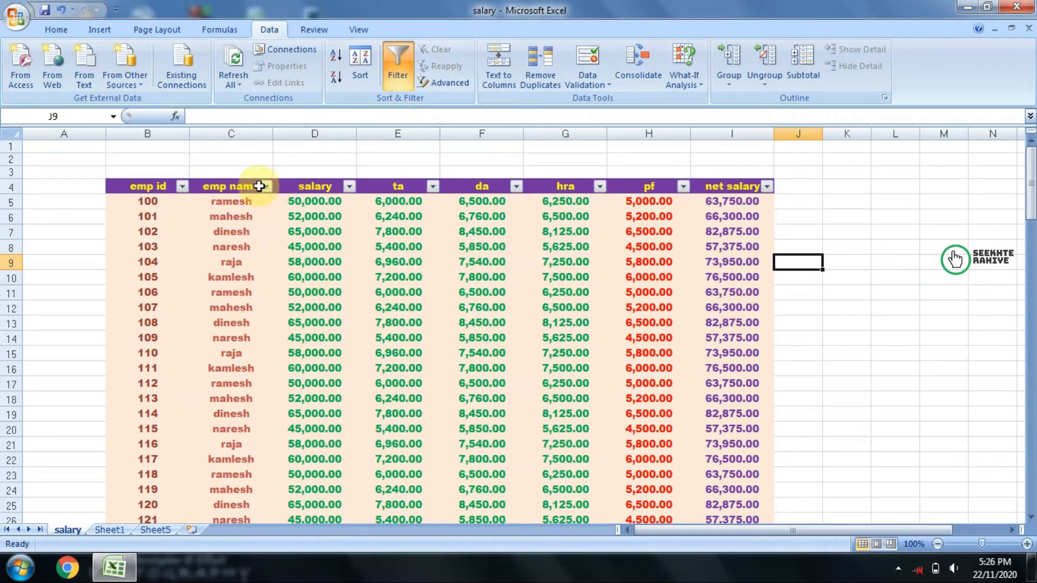
pyautogui.click(266, 186)
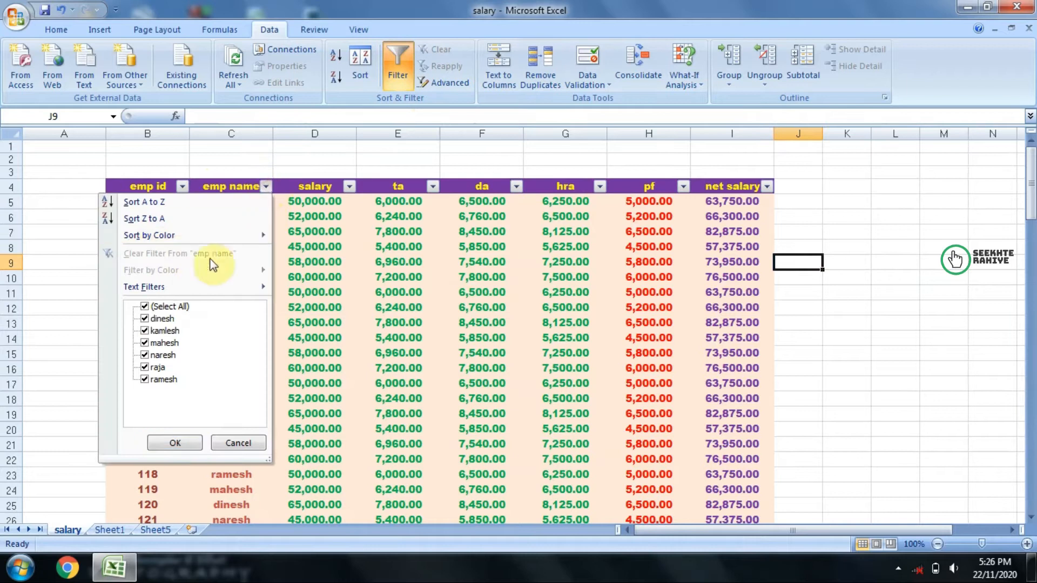
pyautogui.click(145, 307)
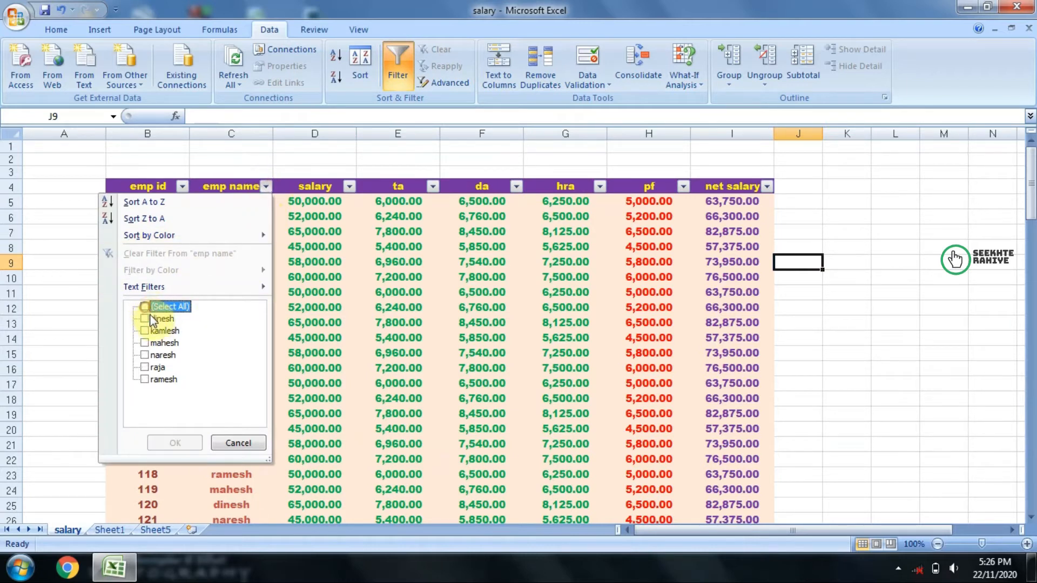
pyautogui.click(160, 356)
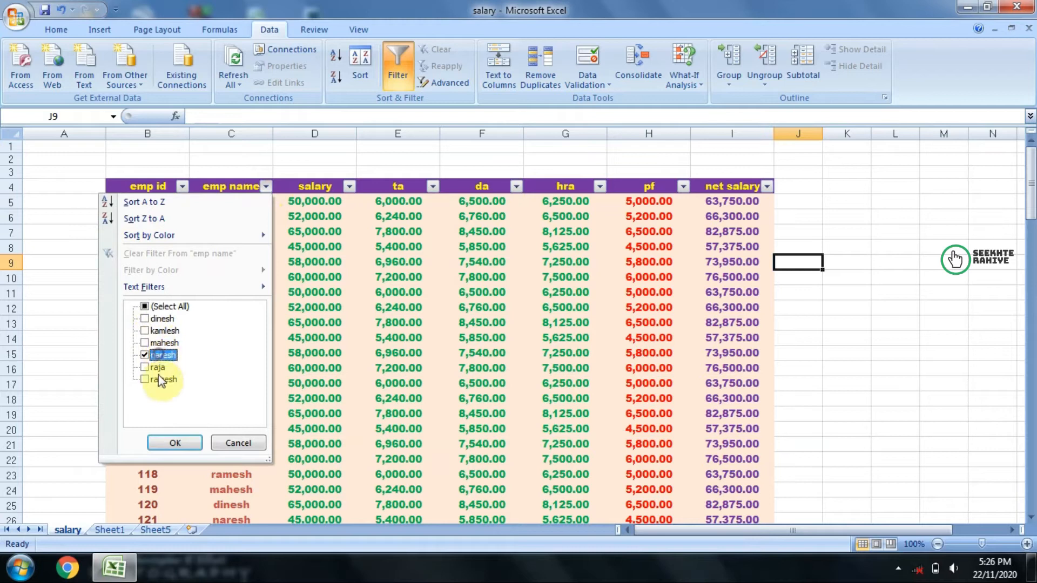
pyautogui.click(151, 355)
pyautogui.click(175, 443)
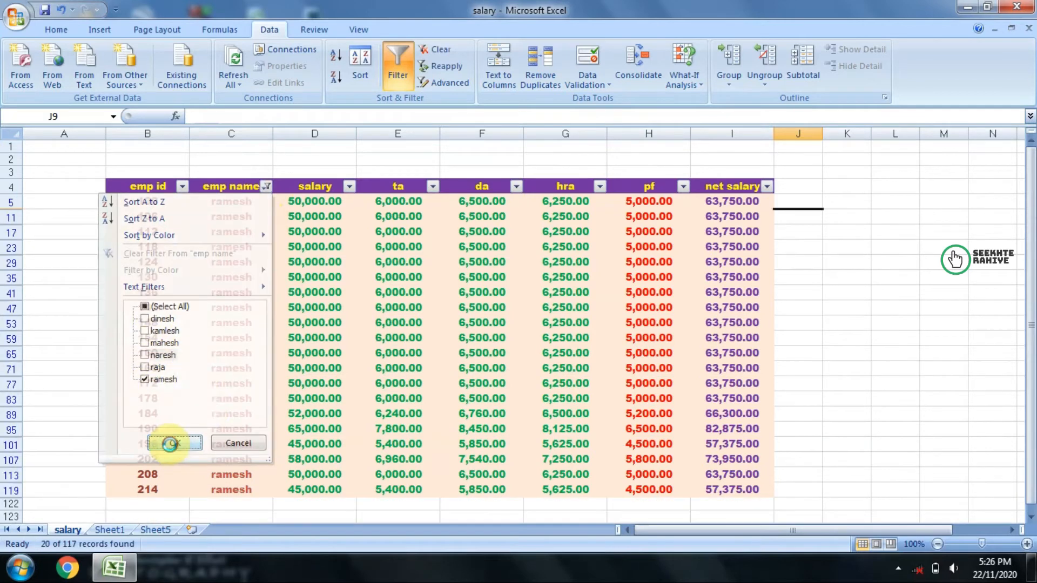
pyautogui.scroll(-2, 252, 280)
pyautogui.scroll(2, 271, 463)
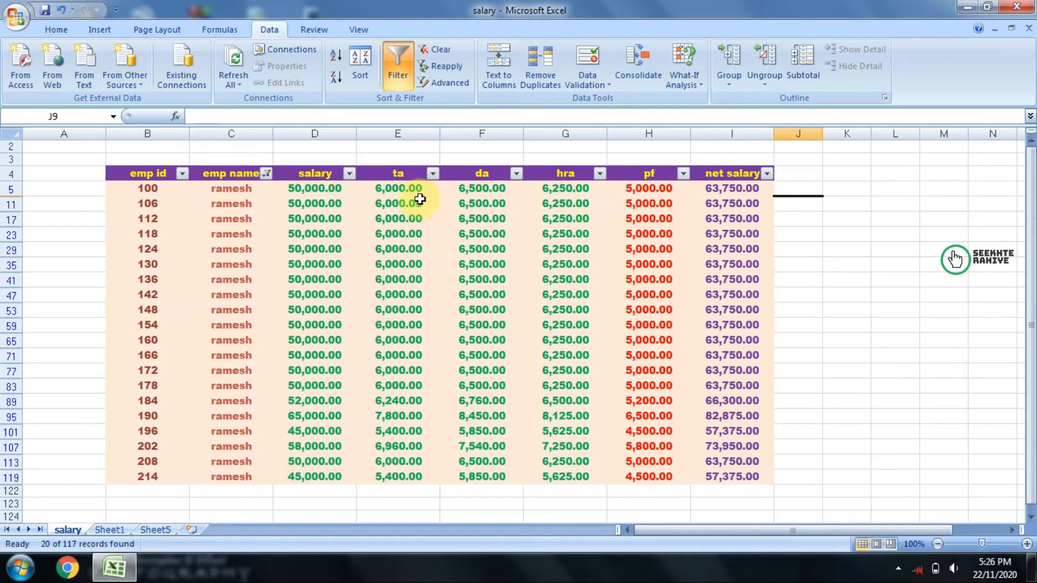
# Step: Filter the salary column to show only 58,000.00, and turn off filtering for the employee table
pyautogui.click(350, 173)
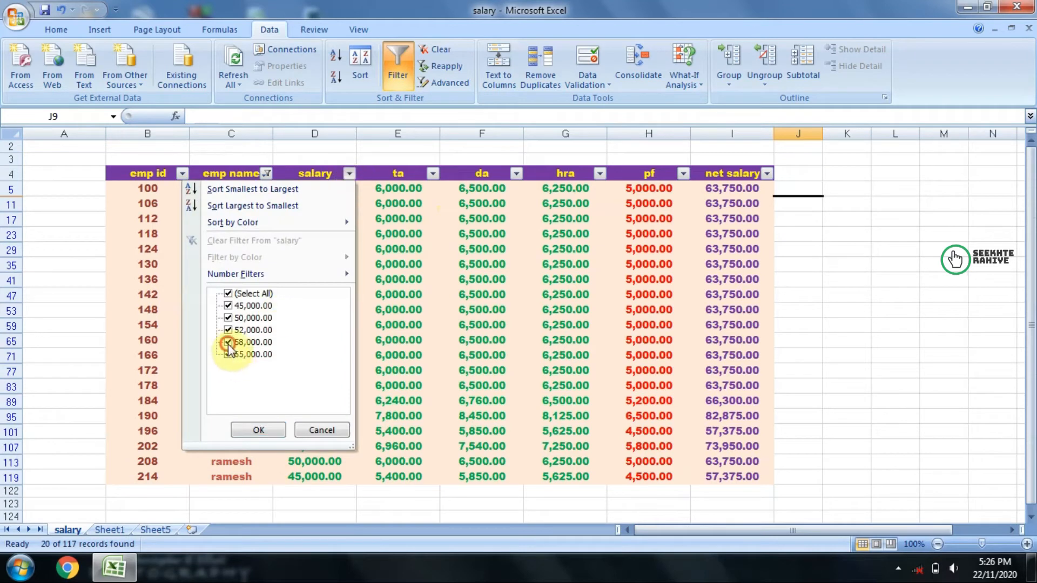
pyautogui.click(227, 293)
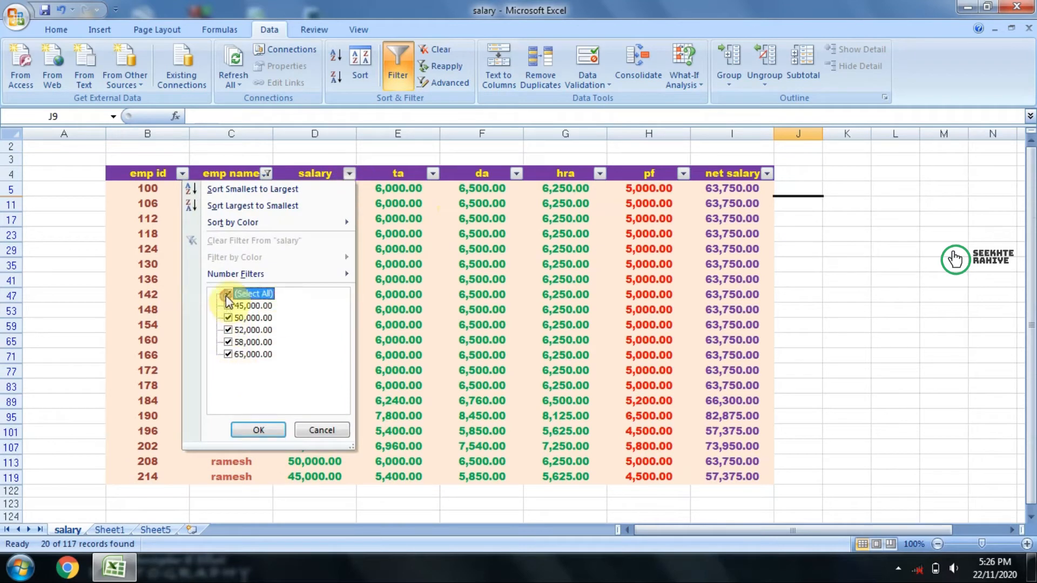
pyautogui.click(227, 294)
pyautogui.click(227, 343)
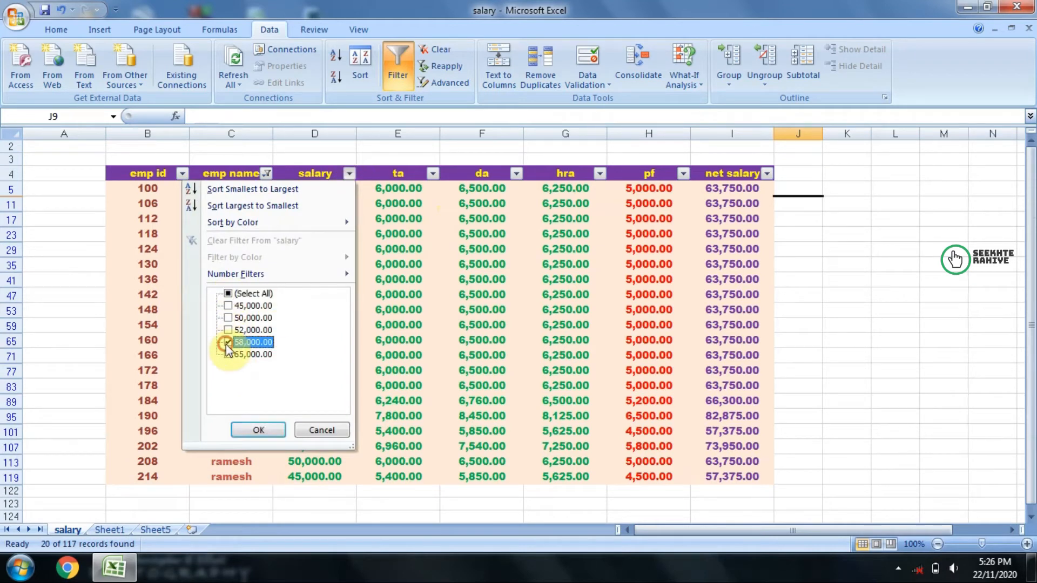
pyautogui.click(255, 430)
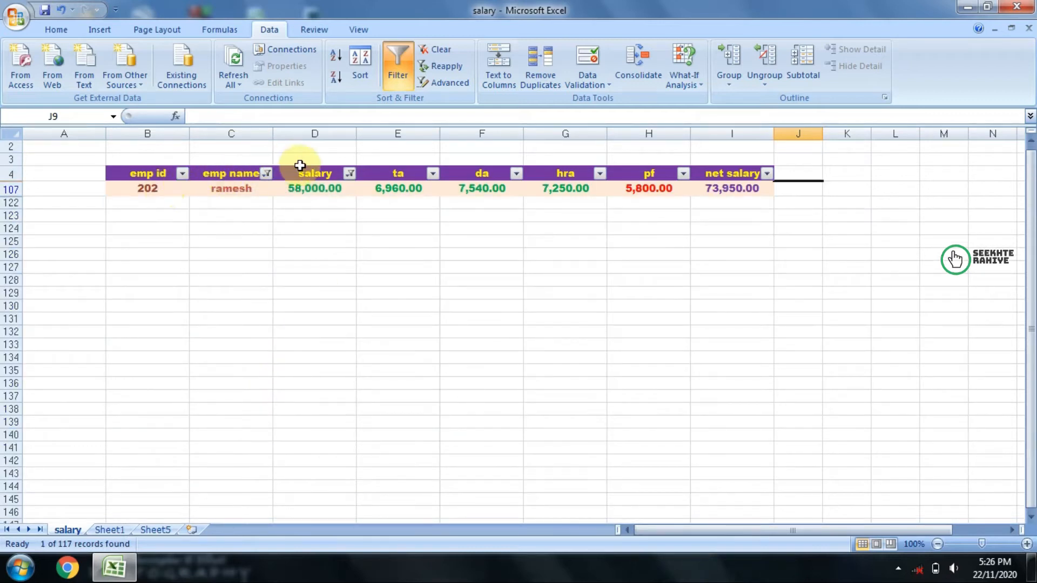
pyautogui.click(397, 68)
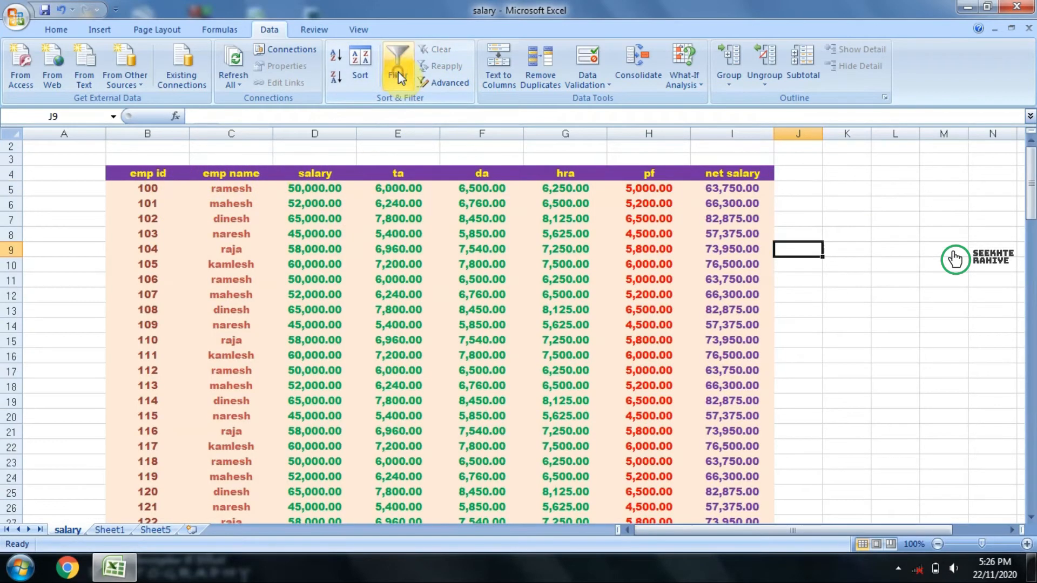
pyautogui.scroll(1, 853, 324)
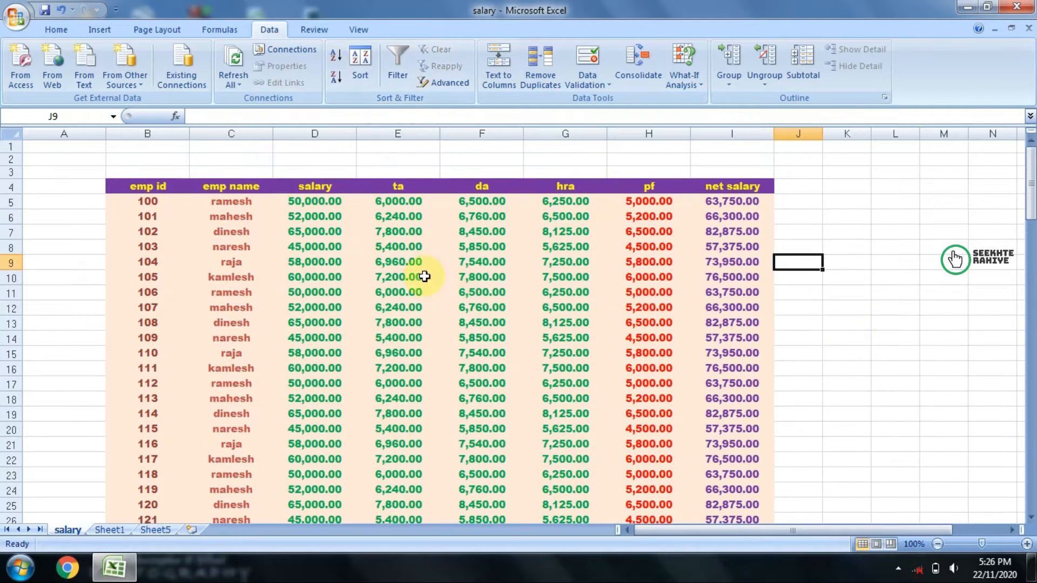
# Step: Copy the emp name and salary headers with the first record, C4:D5, to L7 and autofit columns L and M
pyautogui.click(156, 216)
pyautogui.moveTo(227, 187); pyautogui.dragTo(318, 201)
pyautogui.hotkey('ctrl', 'c')
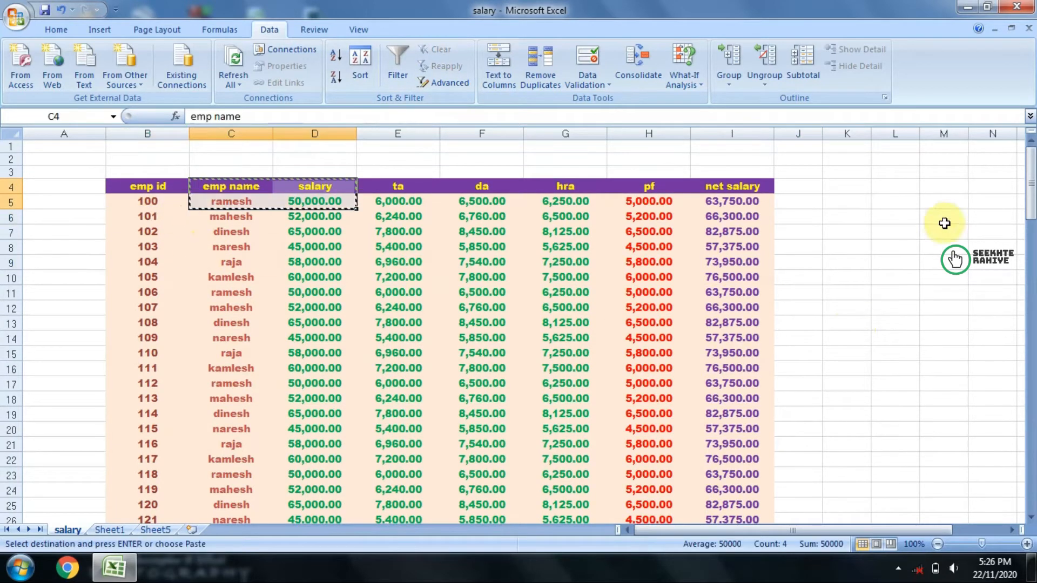
pyautogui.click(890, 238)
pyautogui.hotkey('ctrl', 'v')
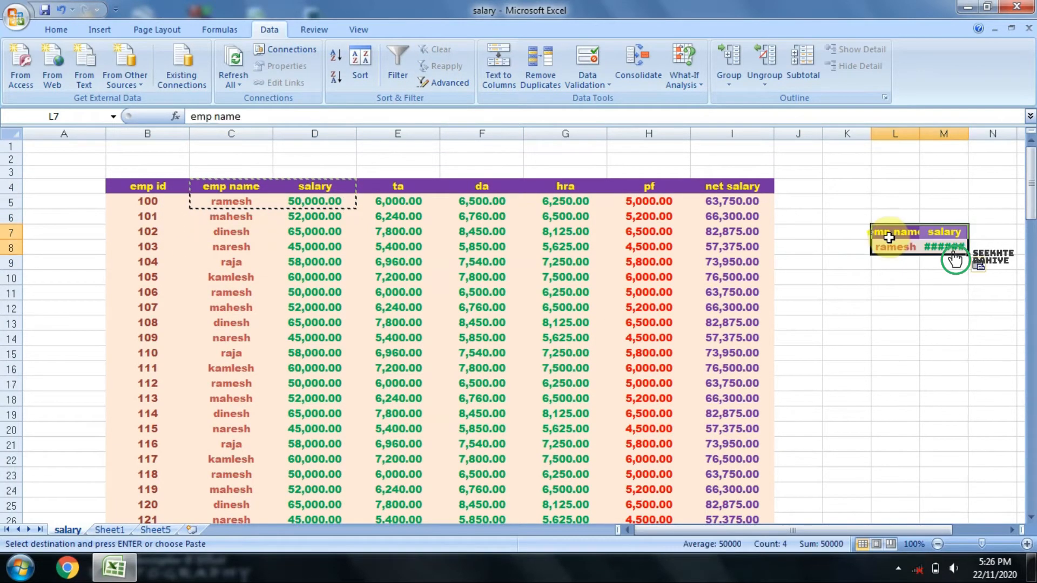
pyautogui.doubleClick(971, 131)
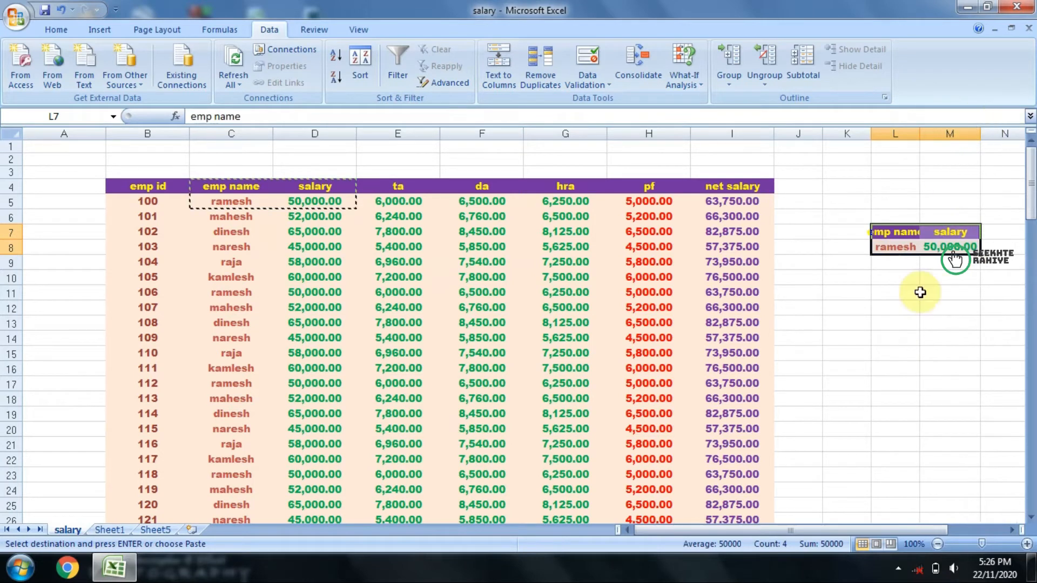
pyautogui.doubleClick(918, 132)
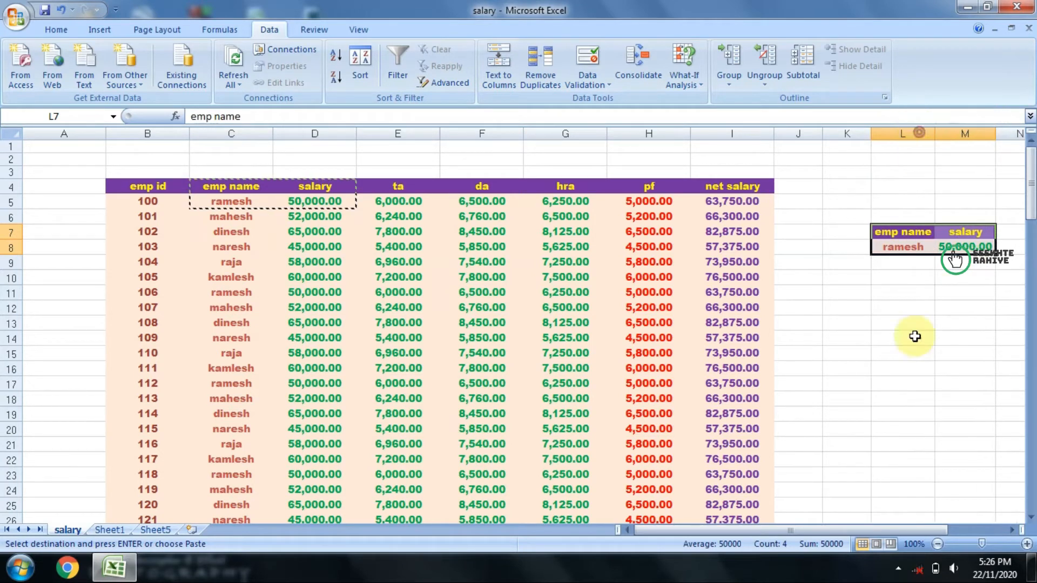
pyautogui.click(884, 275)
pyautogui.click(886, 247)
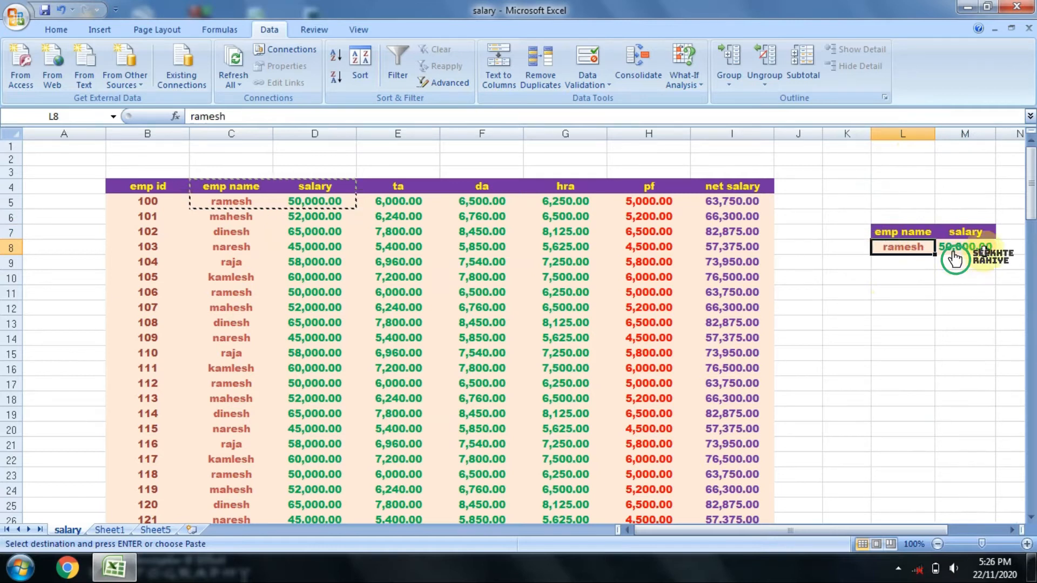
pyautogui.click(980, 246)
pyautogui.moveTo(891, 232); pyautogui.dragTo(954, 241)
pyautogui.click(927, 338)
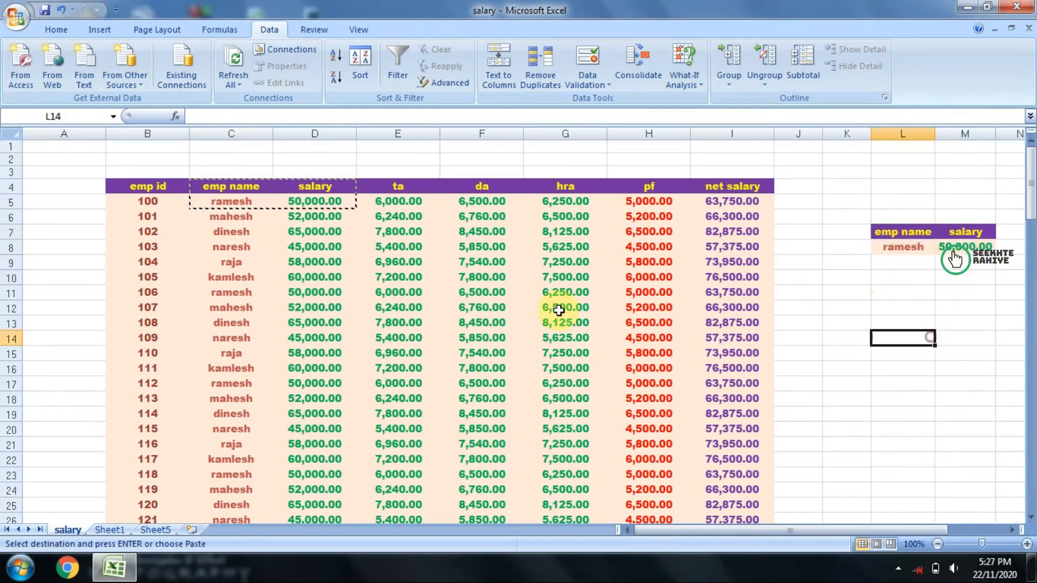
# Step: Apply an in-place Advanced Filter to the employee table B4:I121 using L7:M8 as the criteria range
pyautogui.click(133, 189)
pyautogui.moveTo(207, 190); pyautogui.dragTo(702, 479)
pyautogui.scroll(8, 667, 394)
pyautogui.scroll(20, 664, 399)
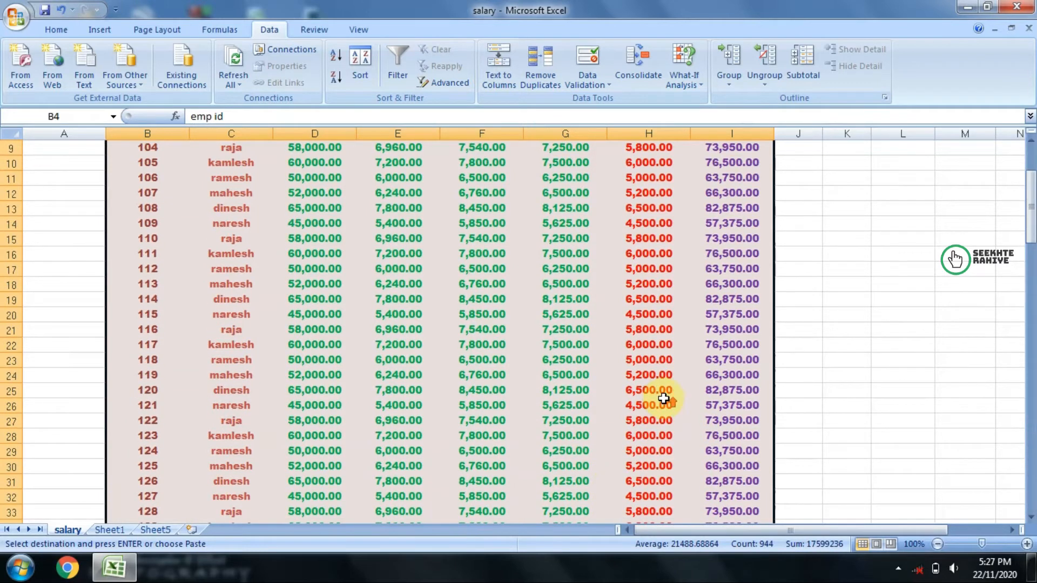
pyautogui.click(441, 81)
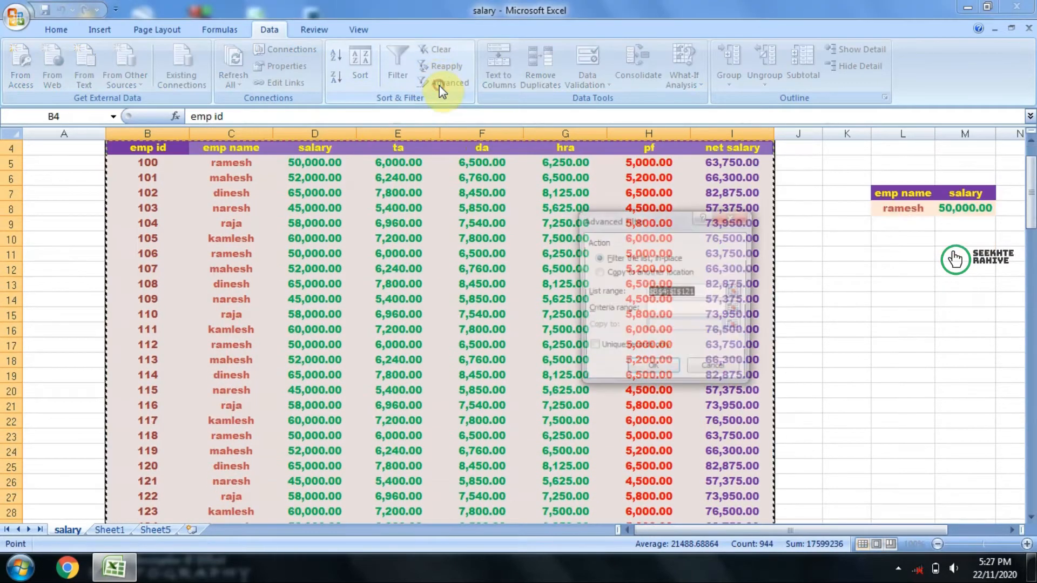
pyautogui.moveTo(616, 222); pyautogui.dragTo(701, 224)
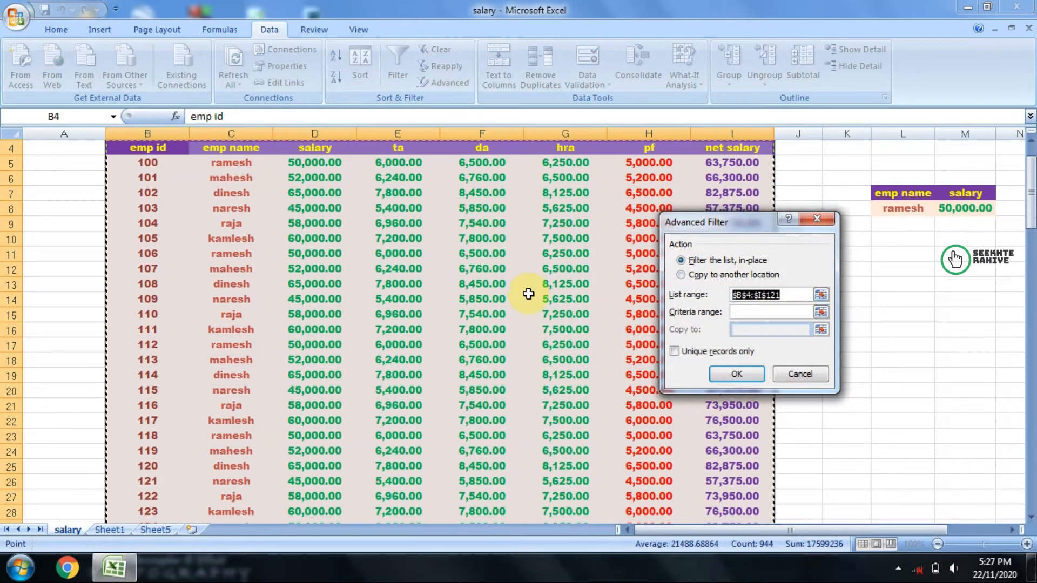
pyautogui.scroll(1, 529, 293)
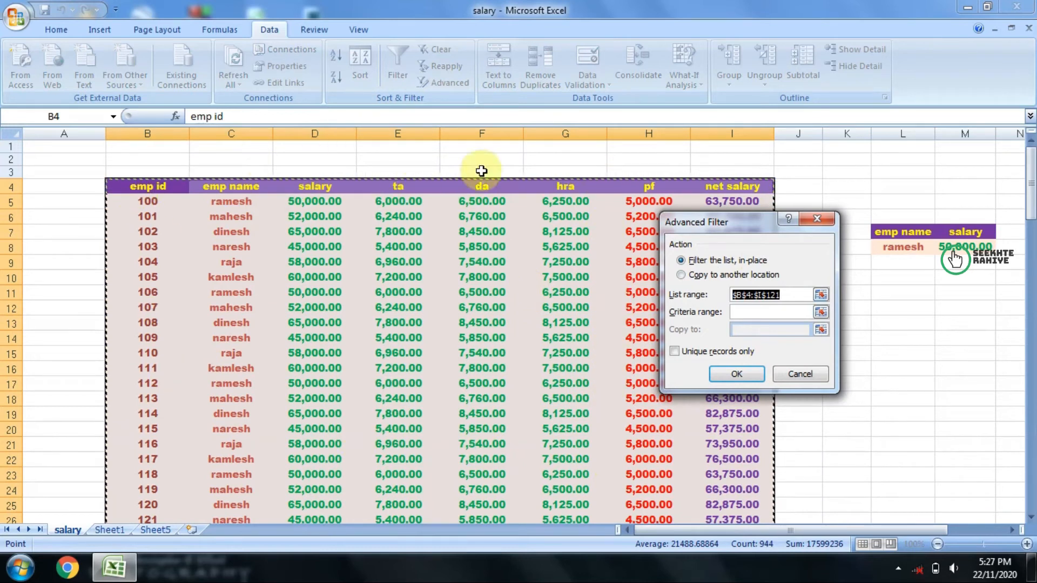
pyautogui.click(737, 313)
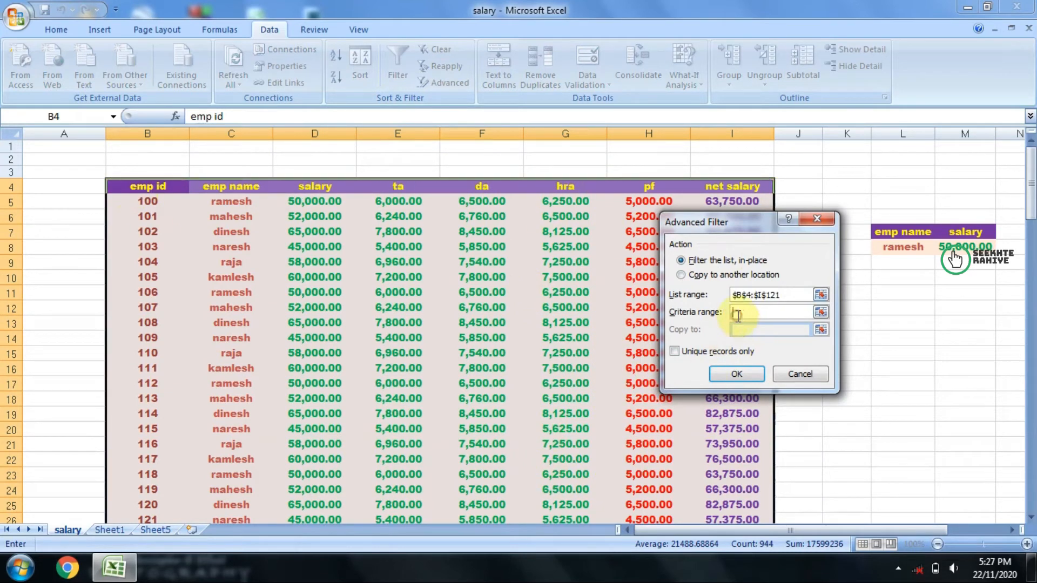
pyautogui.moveTo(724, 226); pyautogui.dragTo(612, 216)
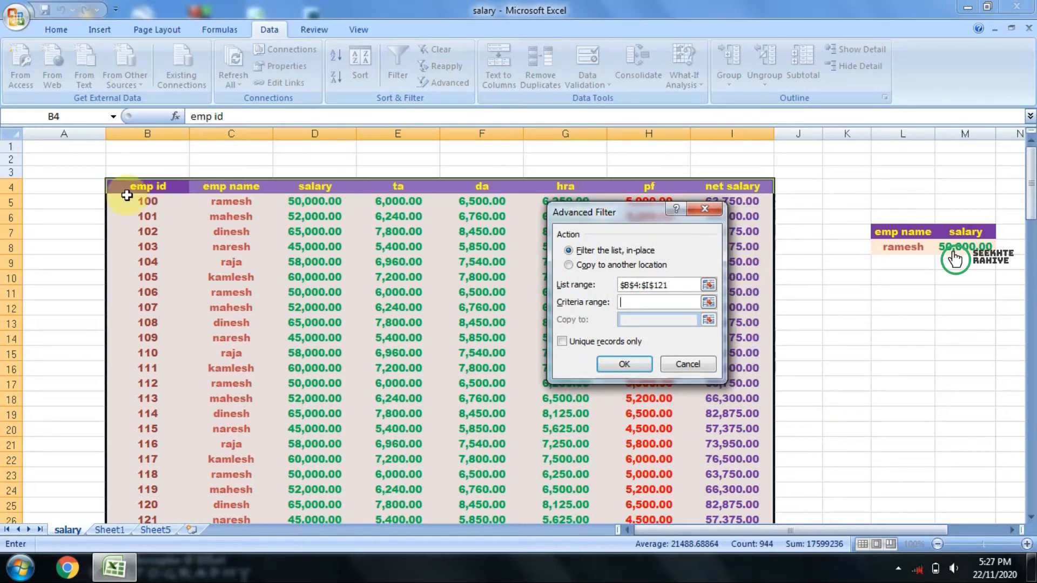
pyautogui.moveTo(903, 233); pyautogui.dragTo(939, 242)
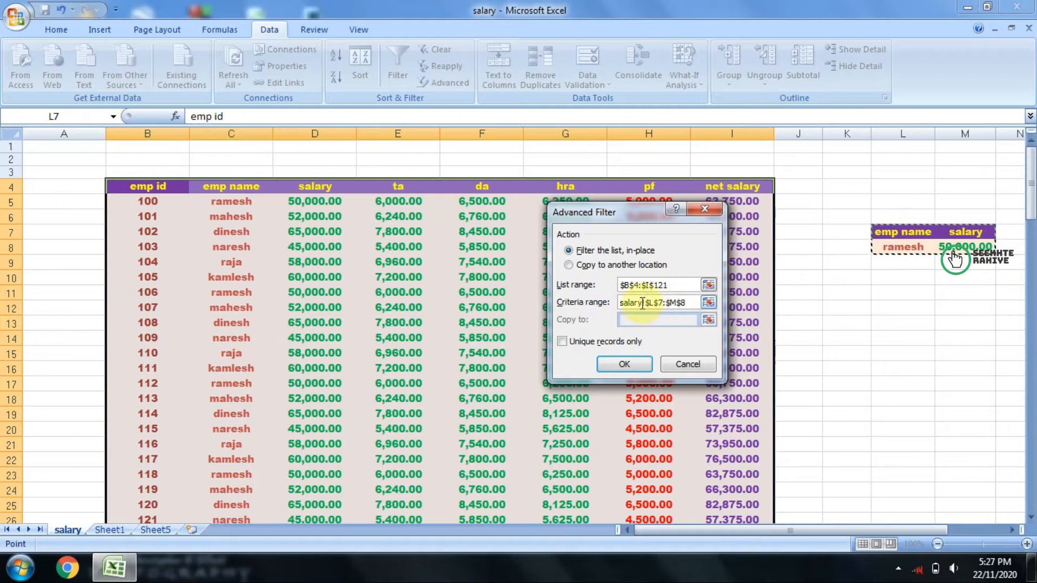
pyautogui.click(625, 365)
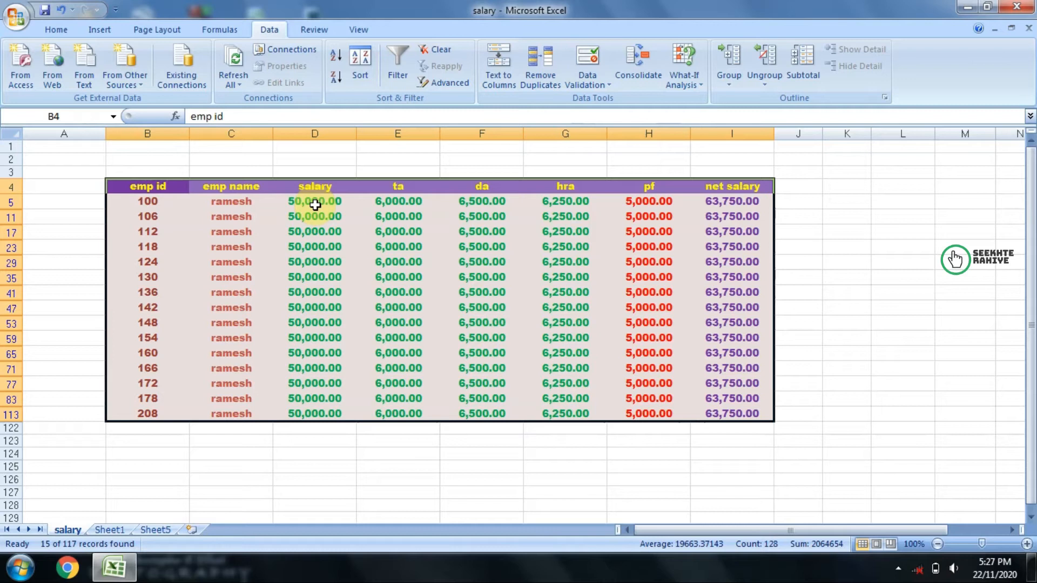
# Step: Look over the filtered records and undo the advanced filter
pyautogui.scroll(-3, 810, 321)
pyautogui.scroll(3, 809, 324)
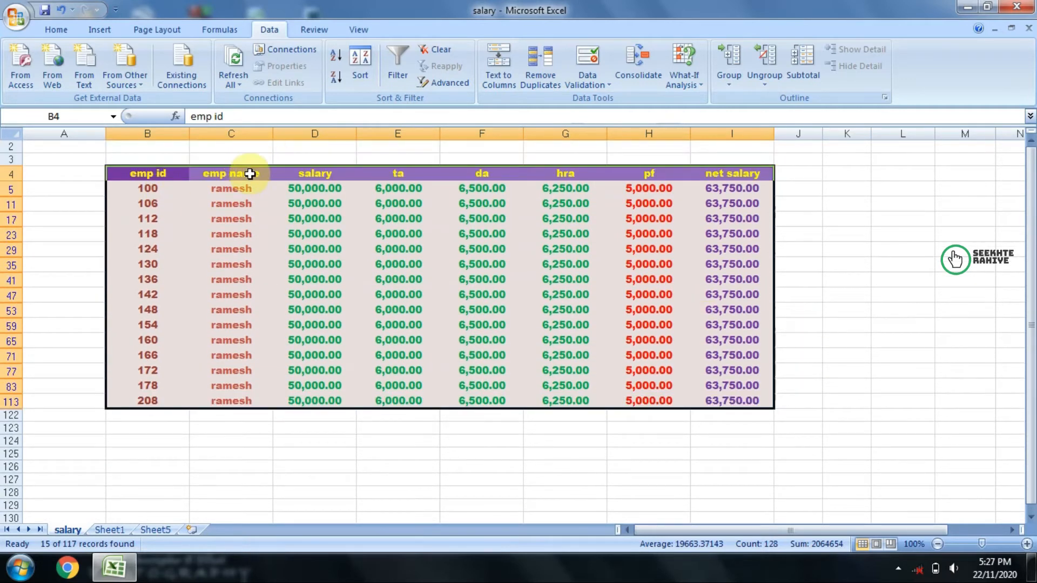
pyautogui.hotkey('ctrl', 'z')
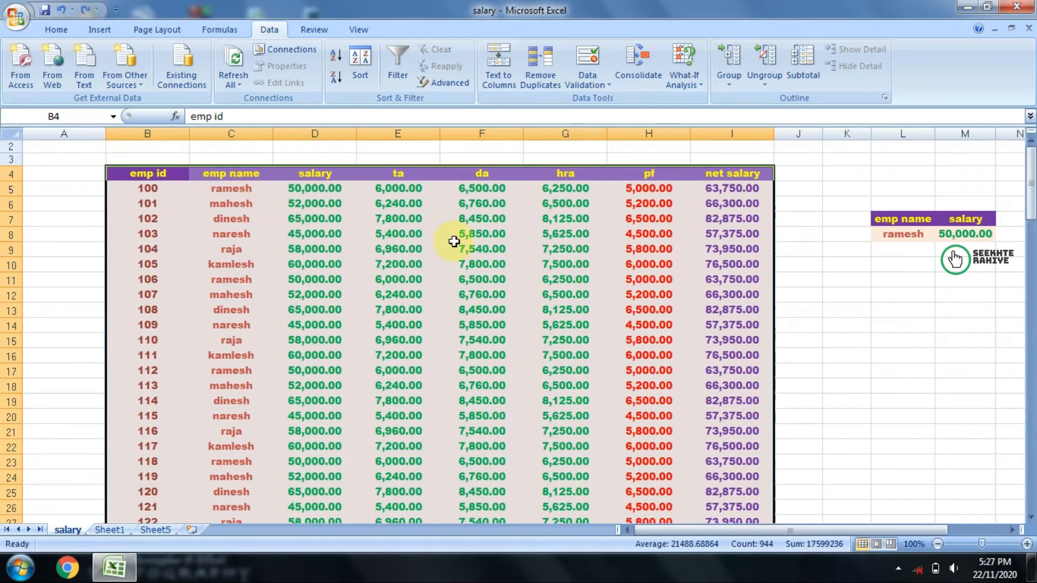
# Step: Clear the criteria values in L8:M8 and replace them with employee 107's name and salary copied from C12:D12
pyautogui.click(1009, 325)
pyautogui.click(898, 232)
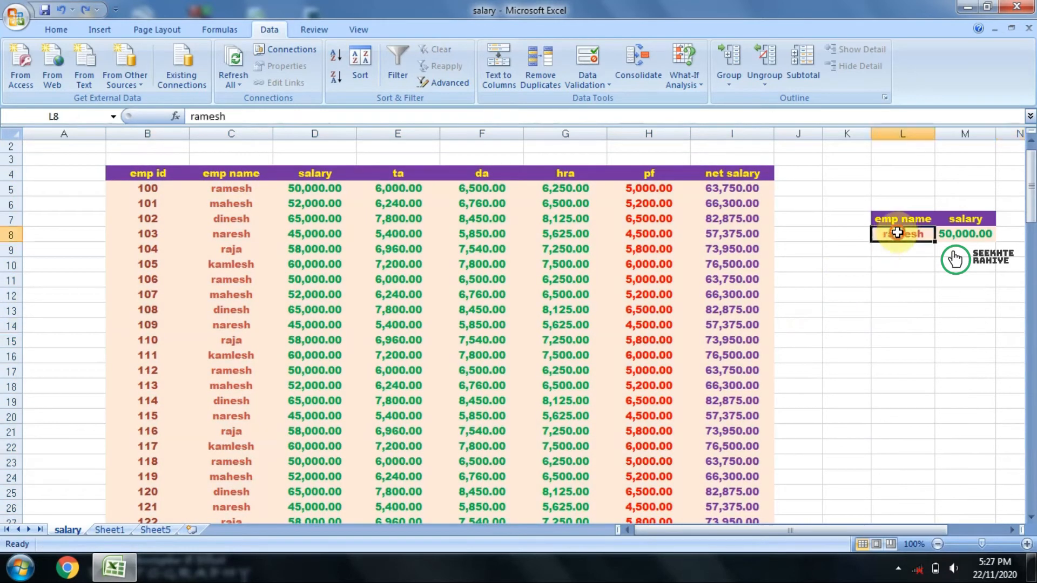
pyautogui.click(965, 234)
pyautogui.press('Delete')
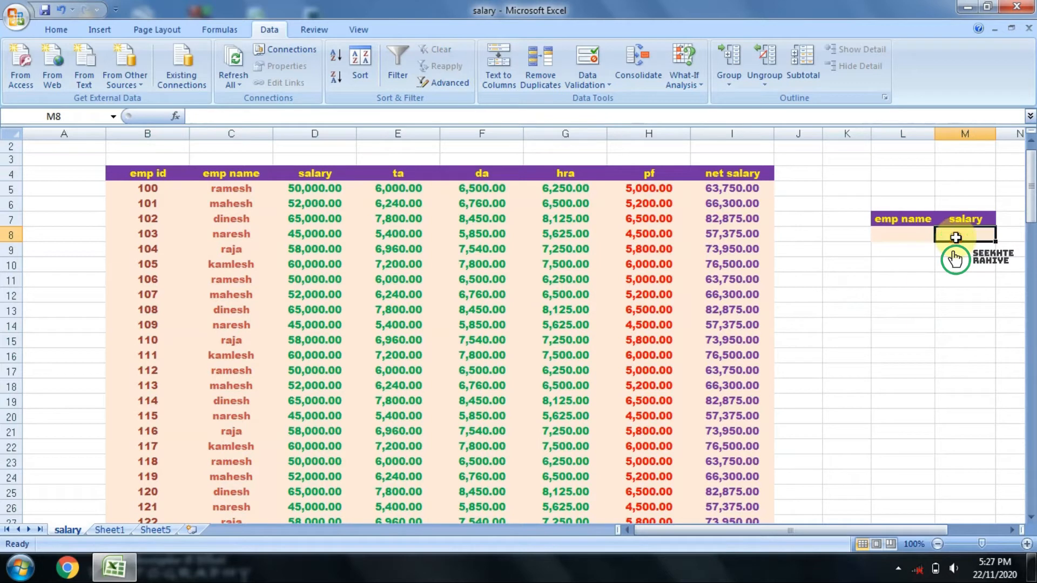
pyautogui.moveTo(228, 296); pyautogui.dragTo(300, 296)
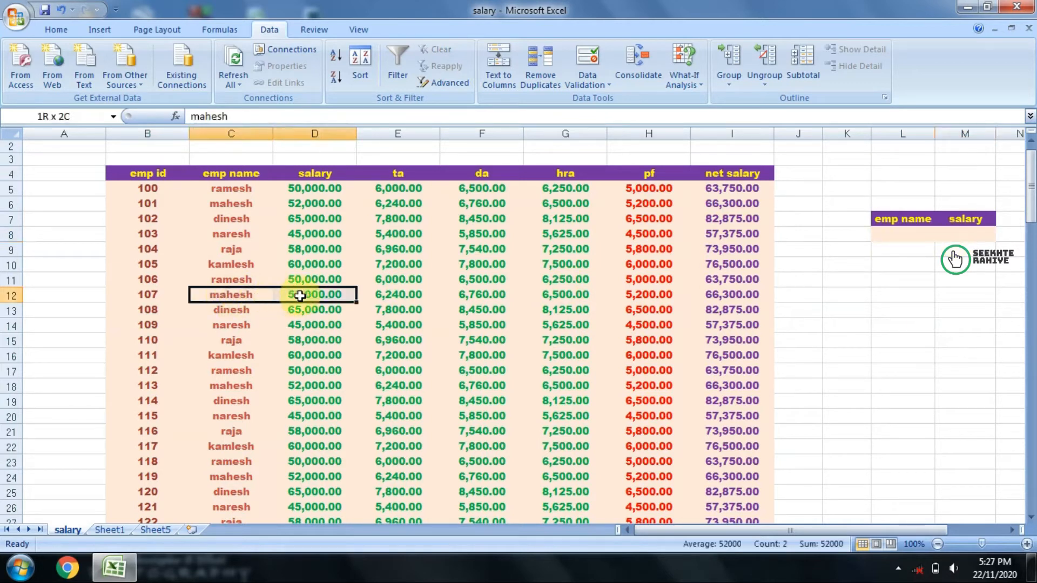
pyautogui.hotkey('ctrl', 'c')
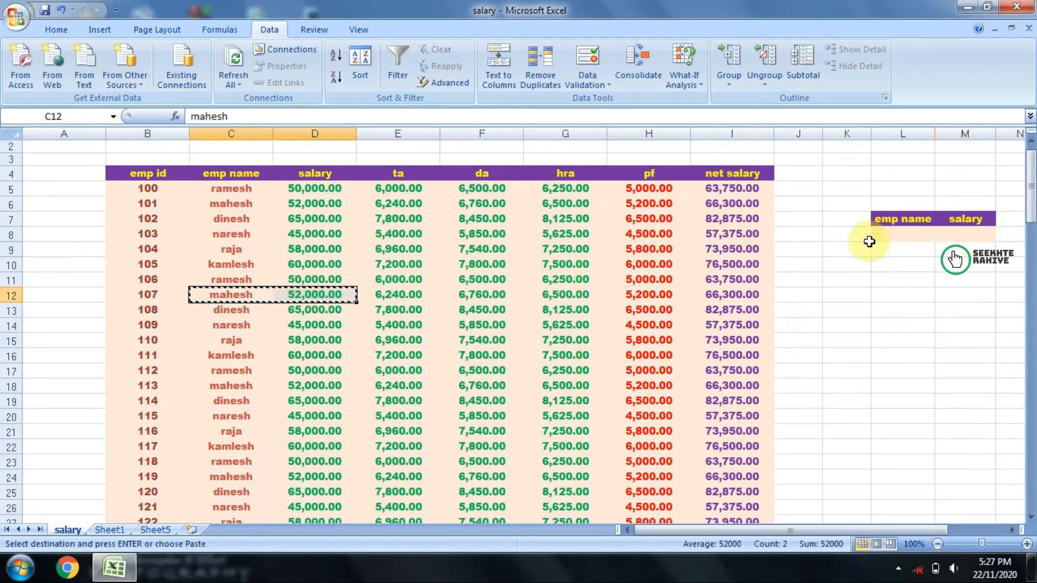
pyautogui.click(880, 233)
pyautogui.hotkey('ctrl', 'v')
pyautogui.click(888, 294)
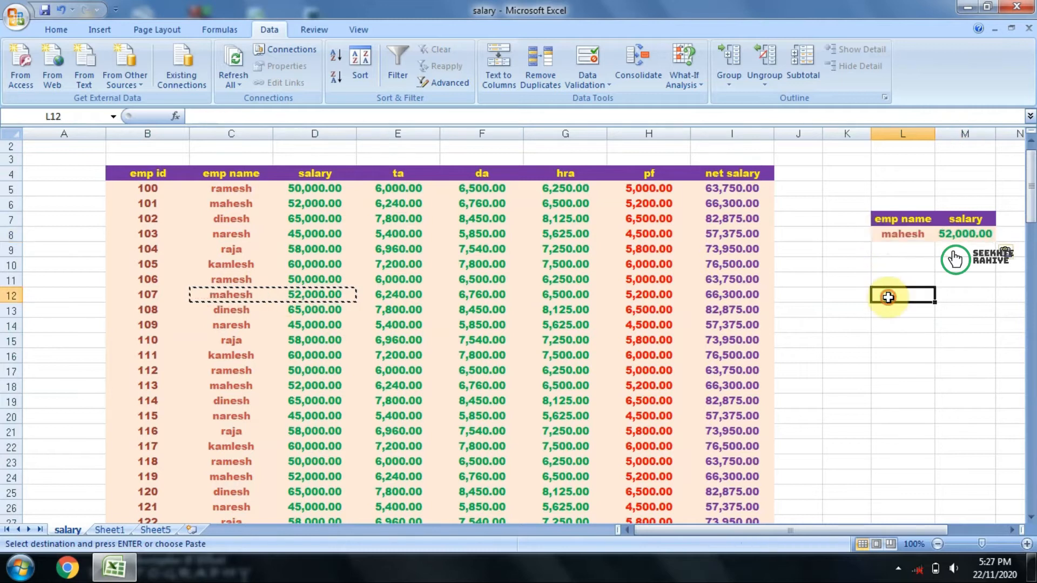
pyautogui.click(897, 234)
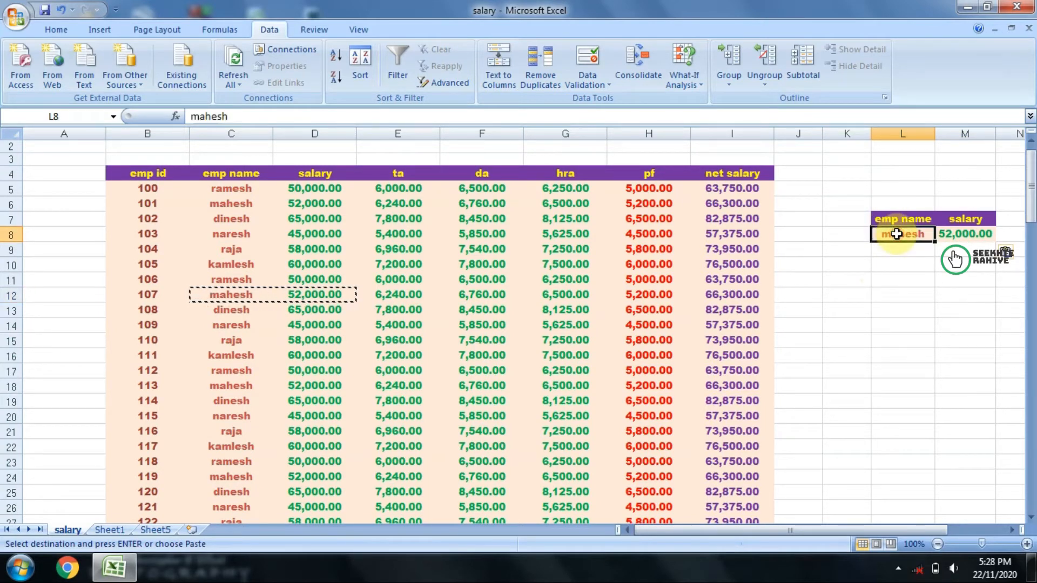
pyautogui.click(955, 233)
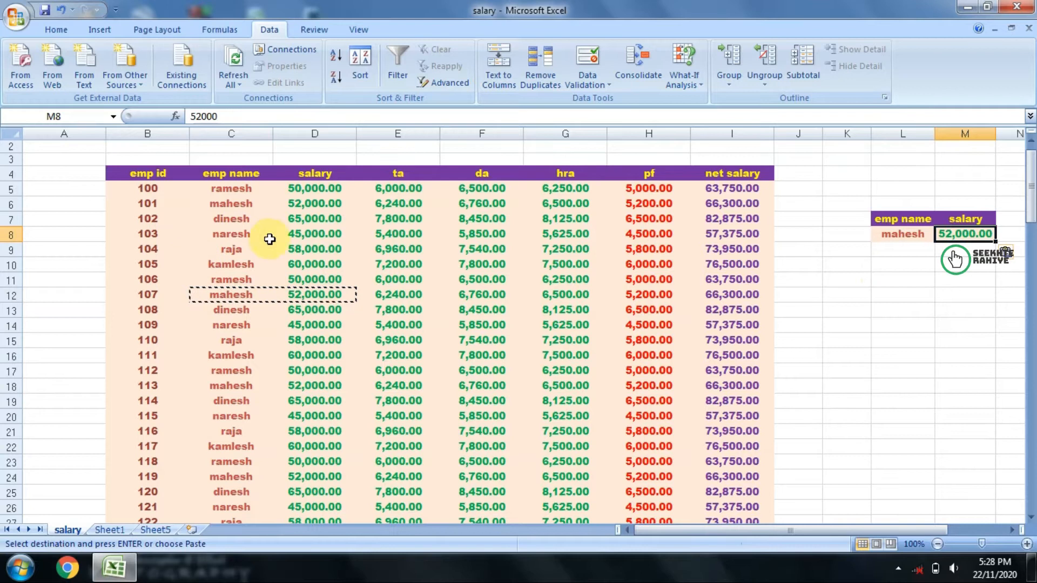
# Step: Filter the list B4:I121 in place with Advanced Filter, using the updated criteria range L7:M8
pyautogui.click(446, 81)
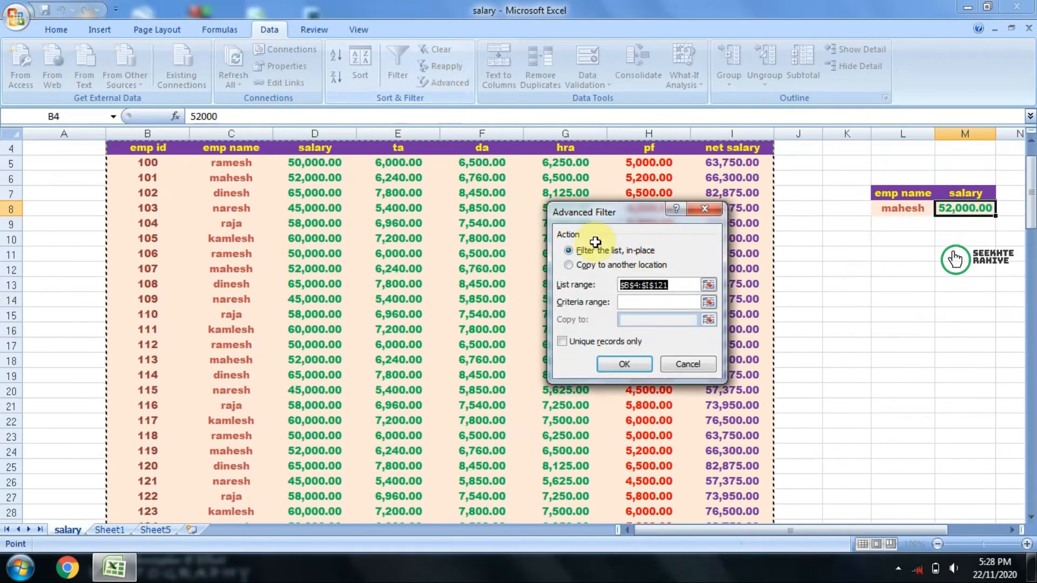
pyautogui.moveTo(575, 212); pyautogui.dragTo(757, 266)
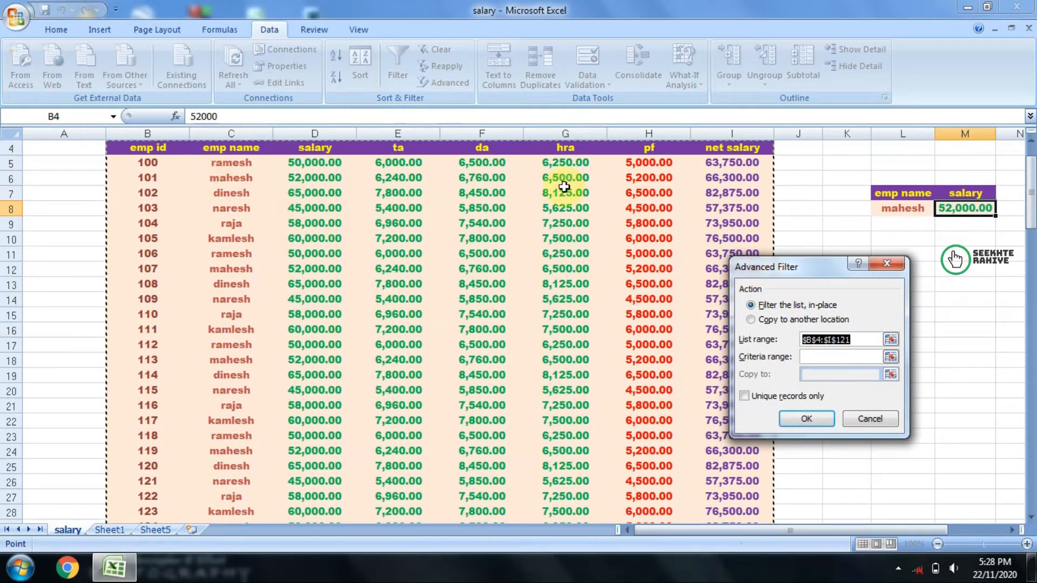
pyautogui.click(826, 358)
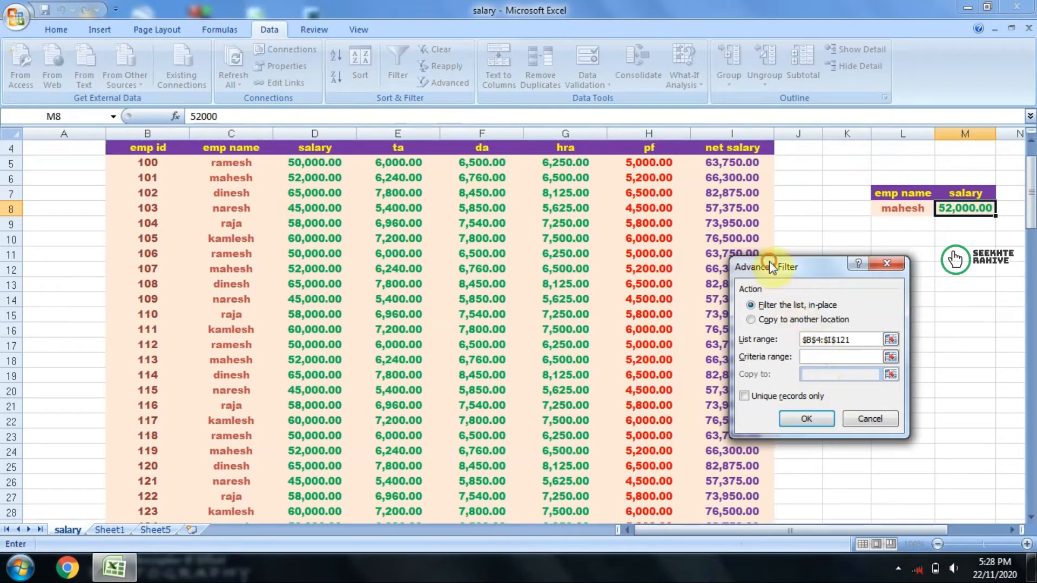
pyautogui.moveTo(771, 267); pyautogui.dragTo(719, 265)
pyautogui.moveTo(903, 193); pyautogui.dragTo(970, 209)
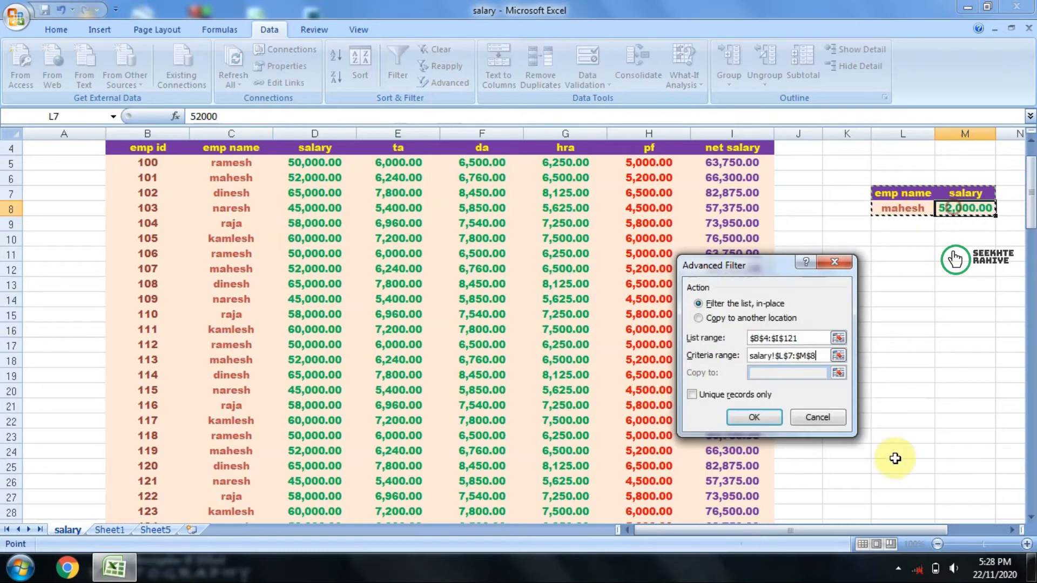
pyautogui.click(751, 417)
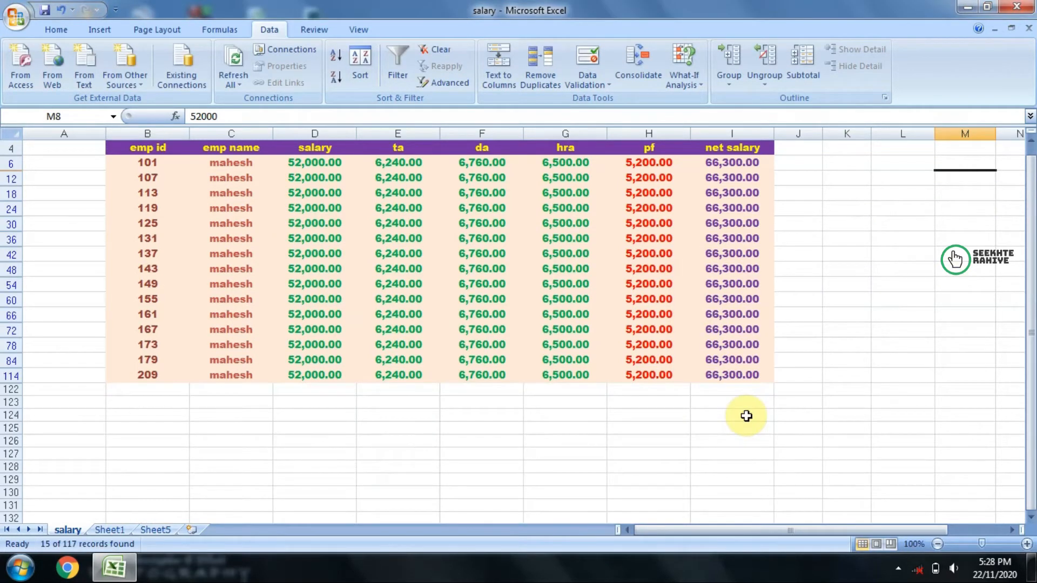
# Step: Examine the emp id, emp name and salary columns of the filtered records against the criteria
pyautogui.scroll(1, 726, 423)
pyautogui.moveTo(161, 203); pyautogui.dragTo(215, 401)
pyautogui.moveTo(315, 202); pyautogui.dragTo(306, 414)
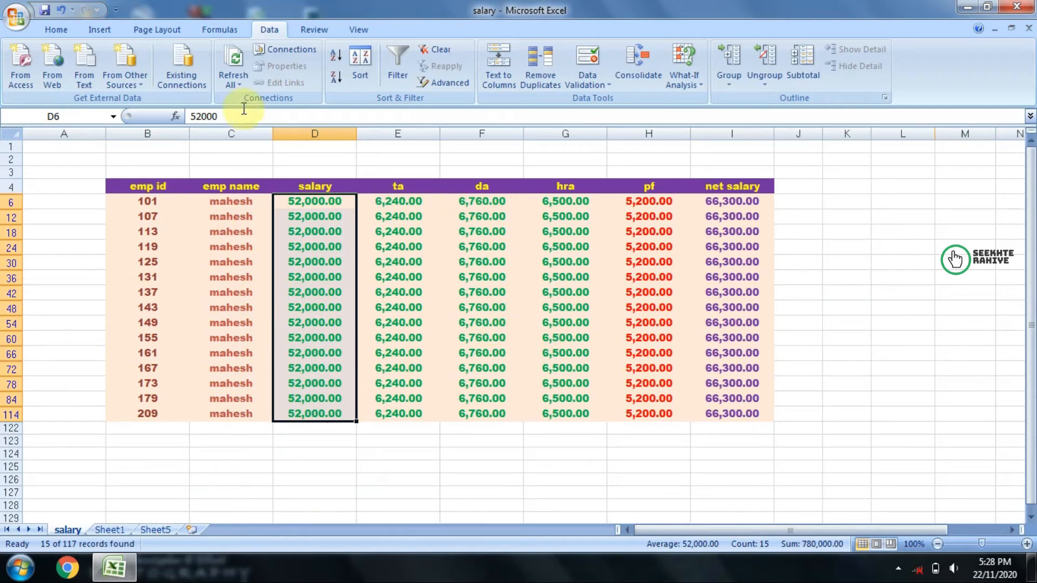
# Step: Clear the advanced filter from the salary table and delete the criteria contents in L7:M8
pyautogui.click(451, 50)
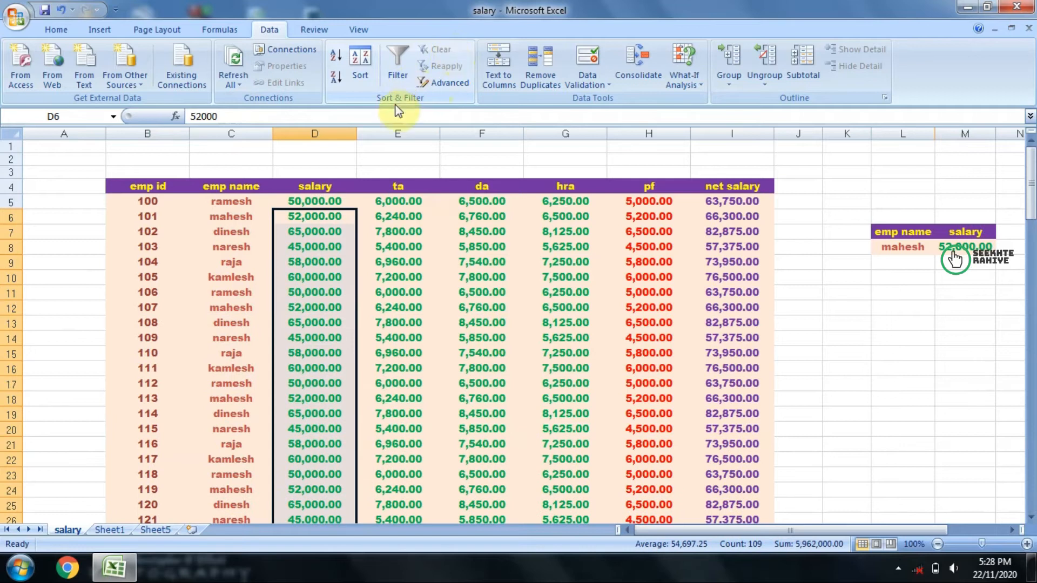
pyautogui.moveTo(875, 233); pyautogui.dragTo(948, 246)
pyautogui.press('Delete')
pyautogui.click(878, 339)
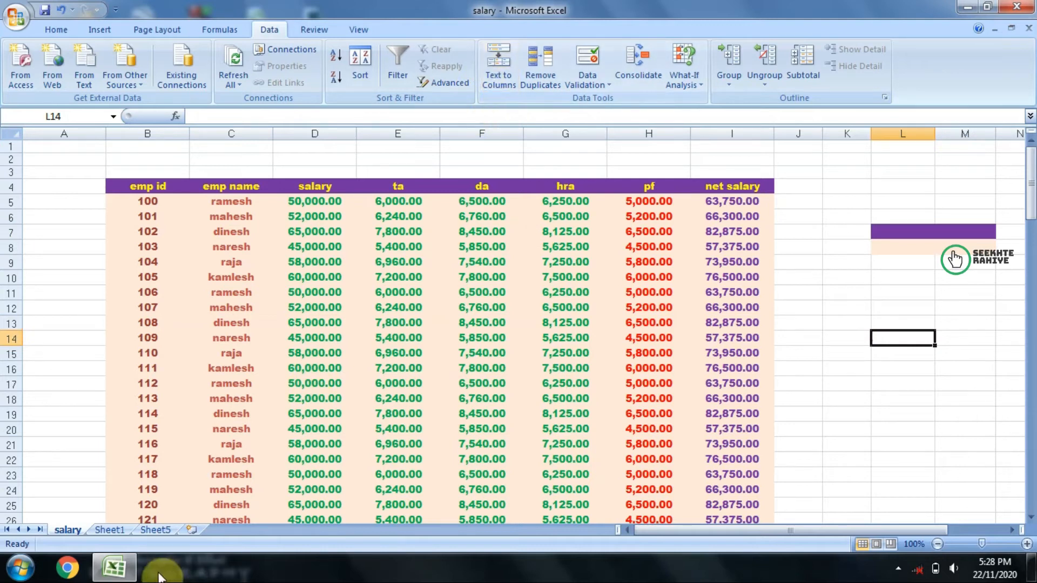
# Step: Add a new worksheet and enter "name hindi english maths computer total percentage" in cell D8
pyautogui.click(190, 531)
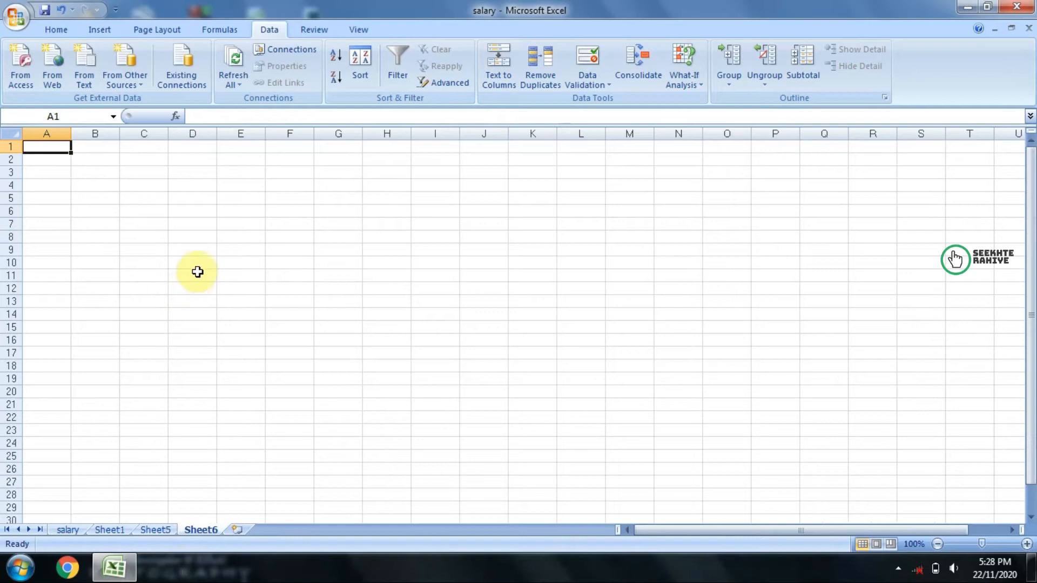
pyautogui.click(199, 237)
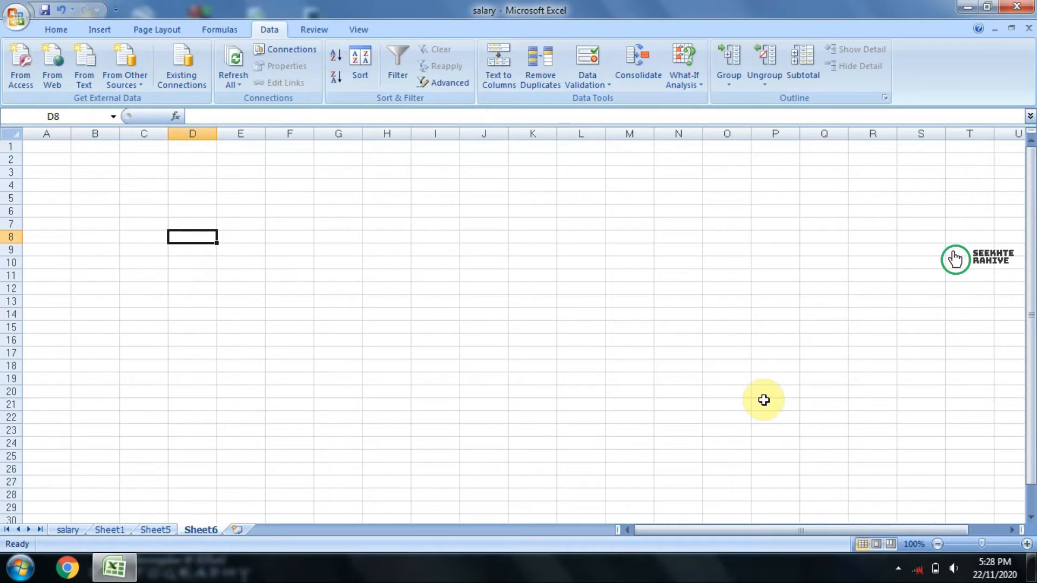
pyautogui.write('na')
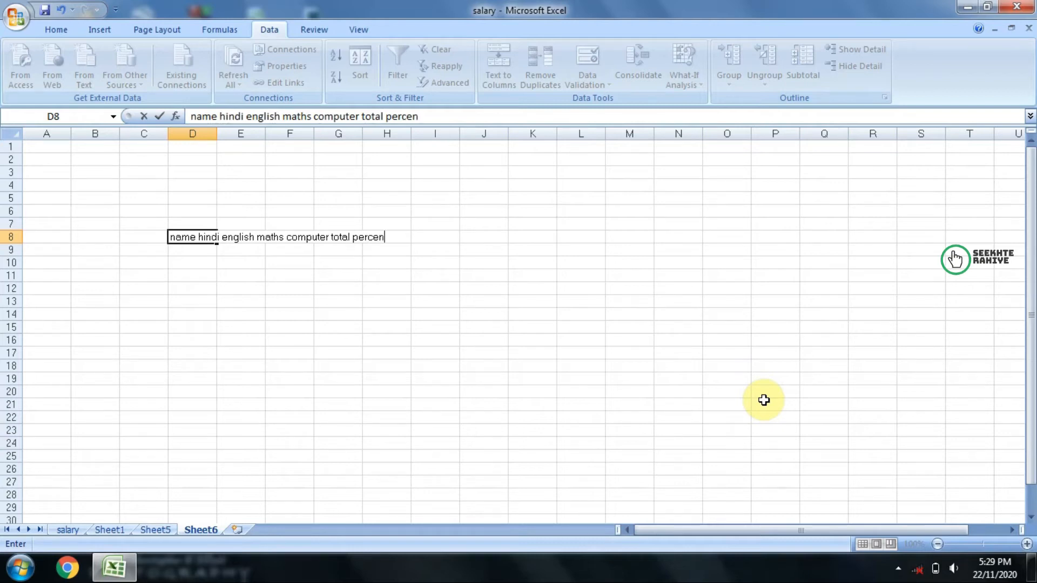
pyautogui.click(580, 417)
# Step: Inspect D8, the cells around it and the cell's full content to see where the text is stored
pyautogui.click(211, 237)
pyautogui.click(230, 202)
pyautogui.click(279, 213)
pyautogui.click(349, 218)
pyautogui.click(388, 214)
pyautogui.click(209, 236)
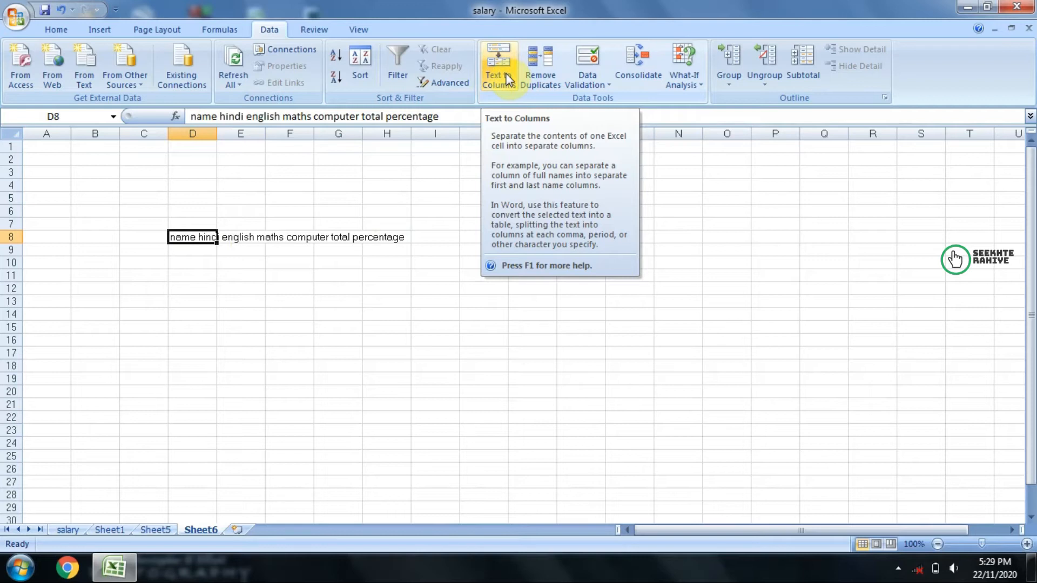
pyautogui.click(203, 286)
pyautogui.click(197, 236)
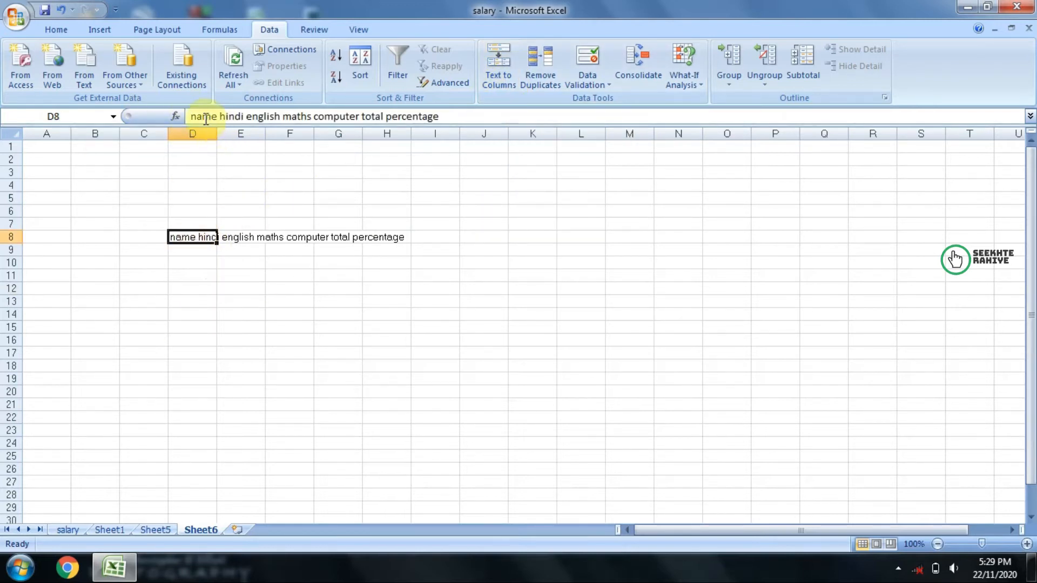
pyautogui.moveTo(189, 116); pyautogui.dragTo(475, 110)
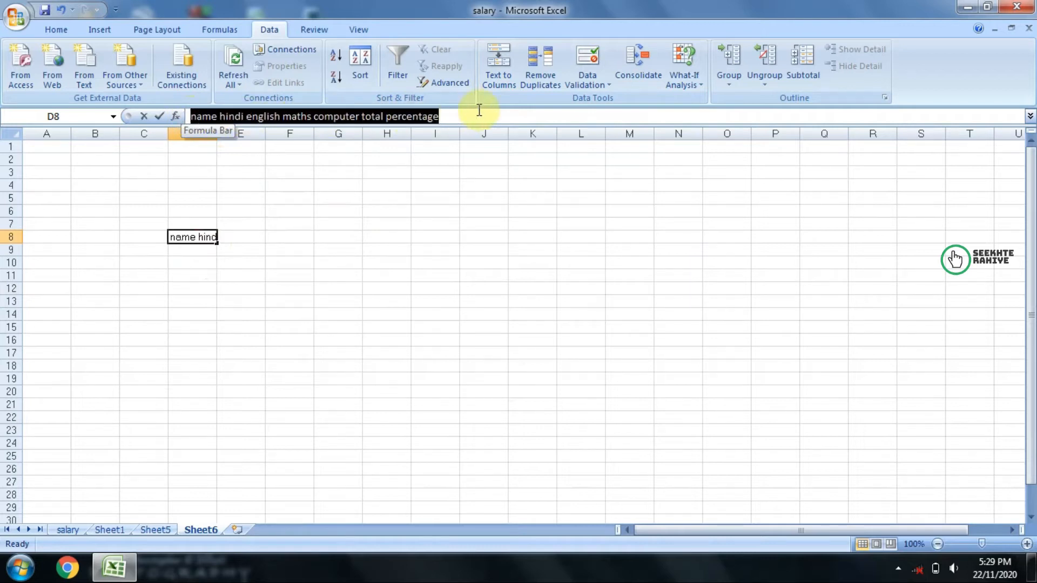
pyautogui.click(148, 313)
# Step: Split D8 with Text to Columns, using Fixed width, the suggested column breaks, General format and destination $D$8
pyautogui.click(186, 236)
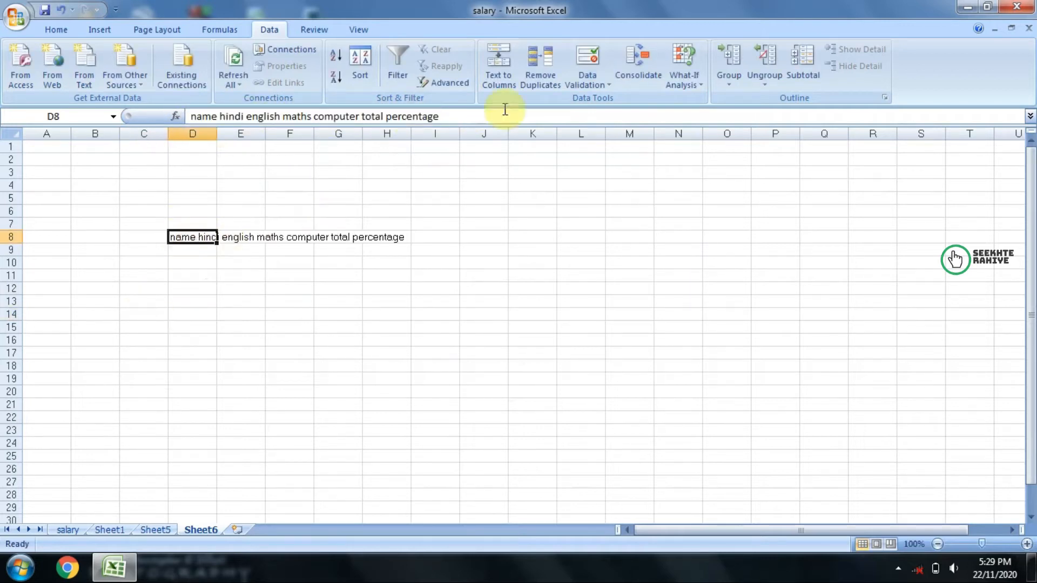
pyautogui.click(493, 82)
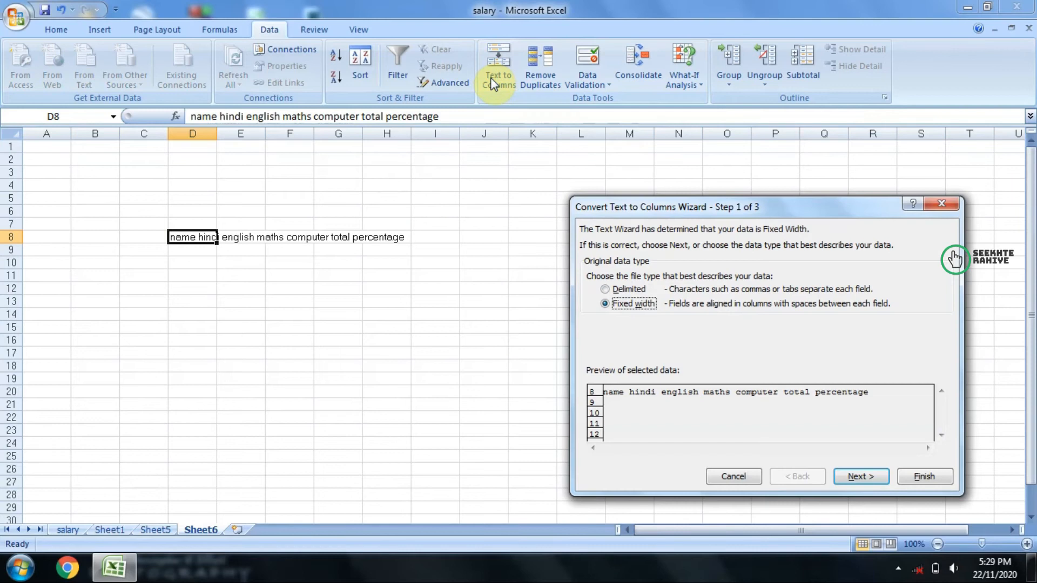
pyautogui.click(854, 479)
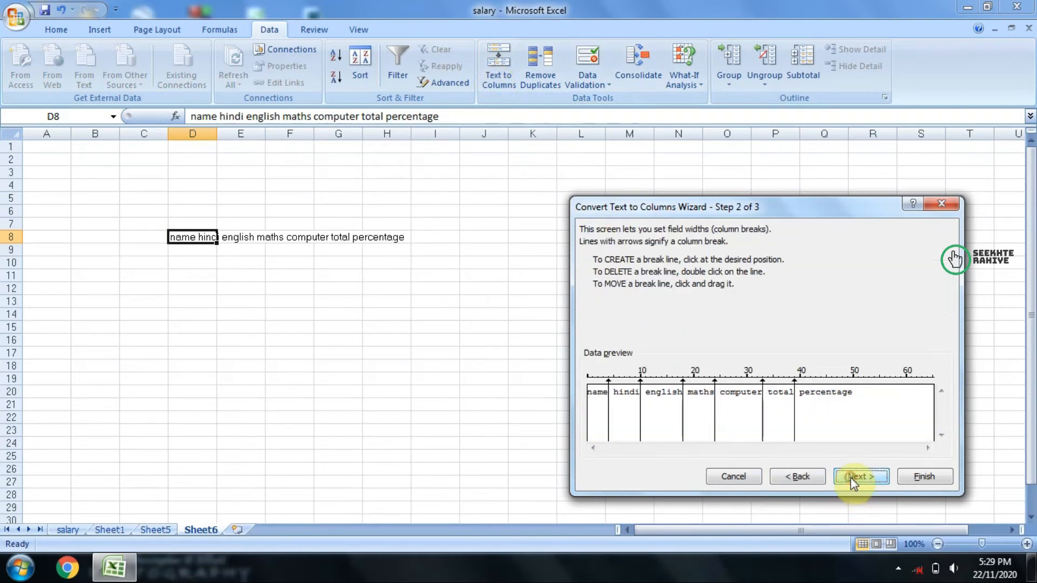
pyautogui.moveTo(672, 204); pyautogui.dragTo(660, 143)
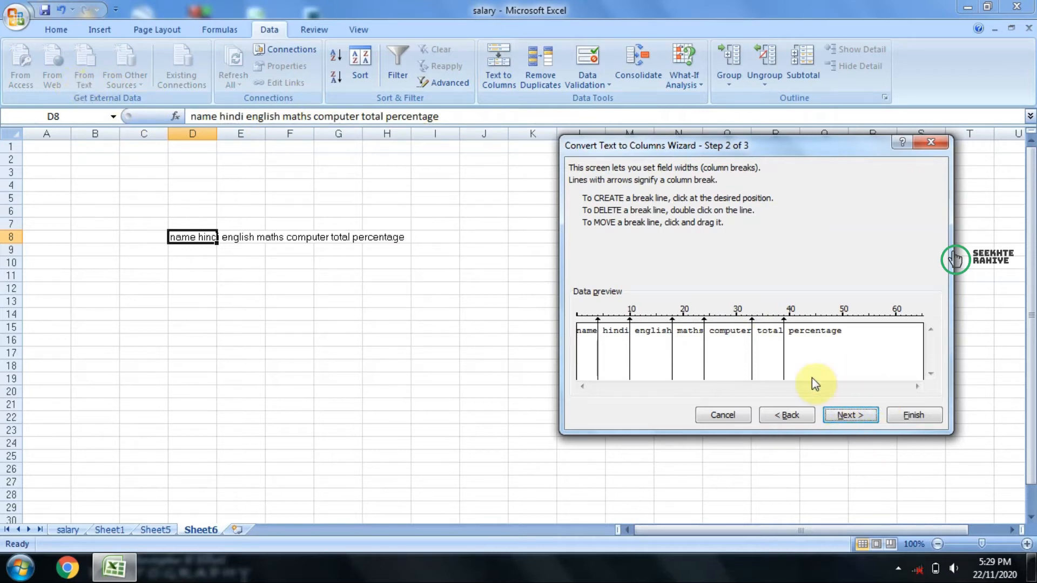
pyautogui.click(846, 416)
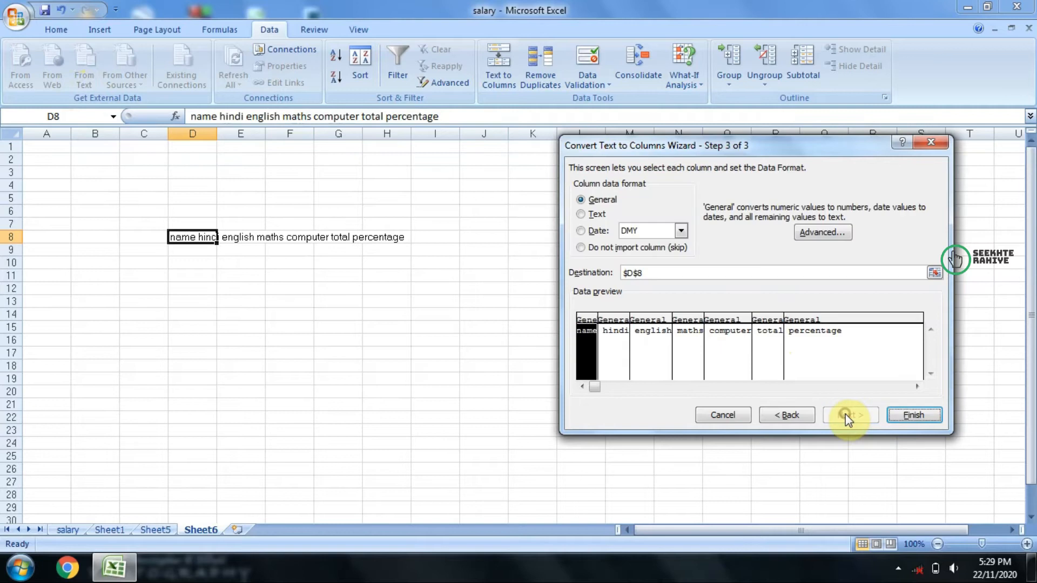
pyautogui.click(931, 415)
# Step: AutoFit column J to the width of the percentage heading
pyautogui.moveTo(200, 238); pyautogui.dragTo(490, 239)
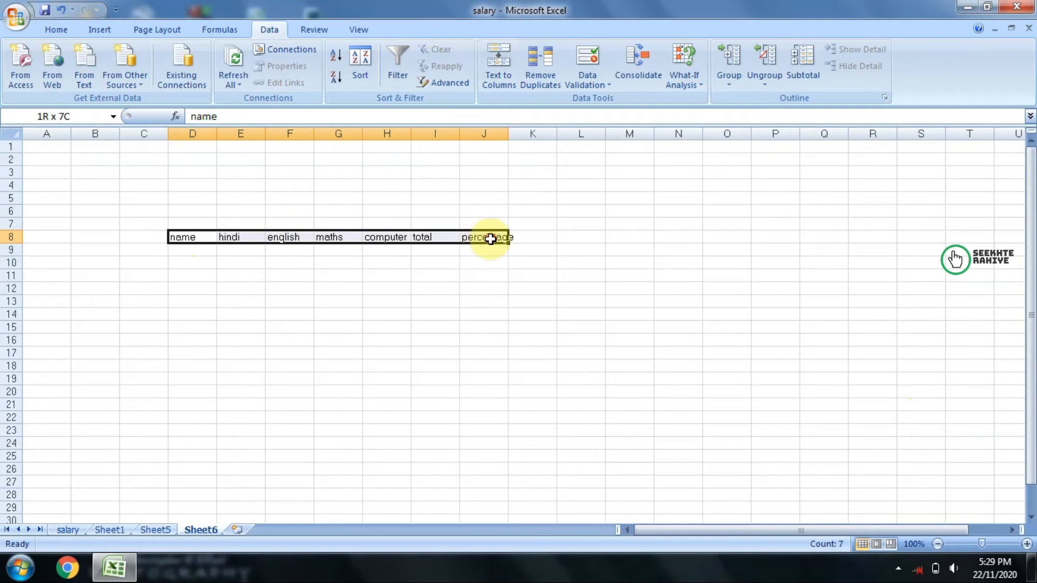
pyautogui.click(504, 145)
pyautogui.doubleClick(508, 134)
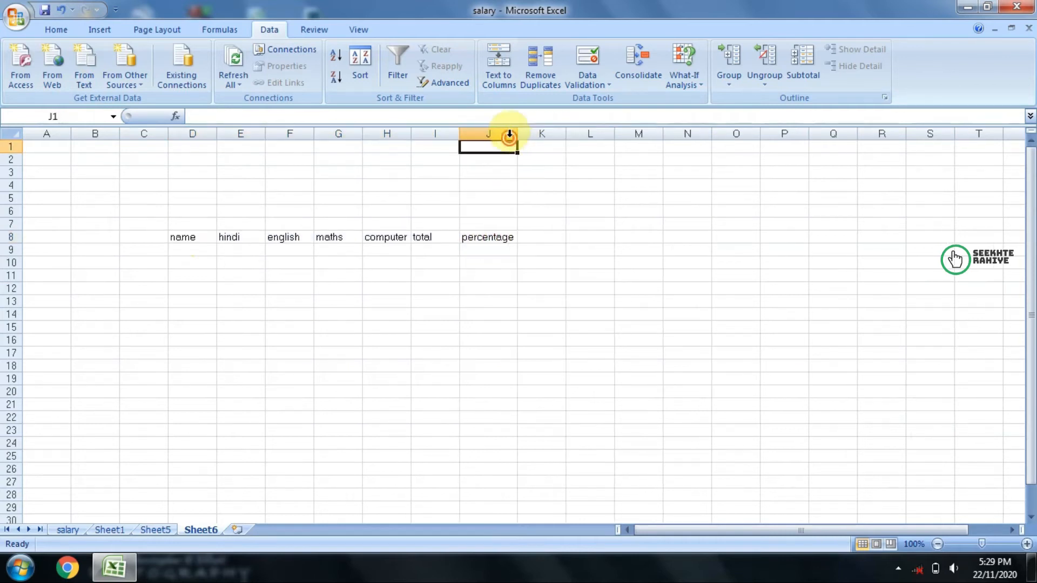
# Step: Examine the split headings across D8:J8
pyautogui.moveTo(186, 236); pyautogui.dragTo(323, 239)
pyautogui.moveTo(432, 240); pyautogui.dragTo(480, 238)
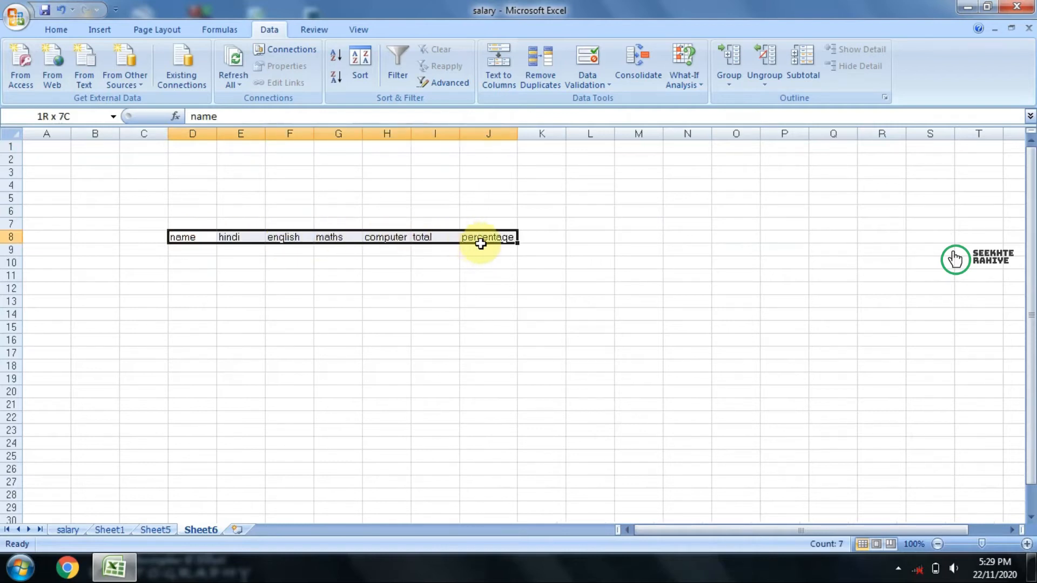
pyautogui.click(295, 354)
pyautogui.moveTo(192, 240); pyautogui.dragTo(517, 242)
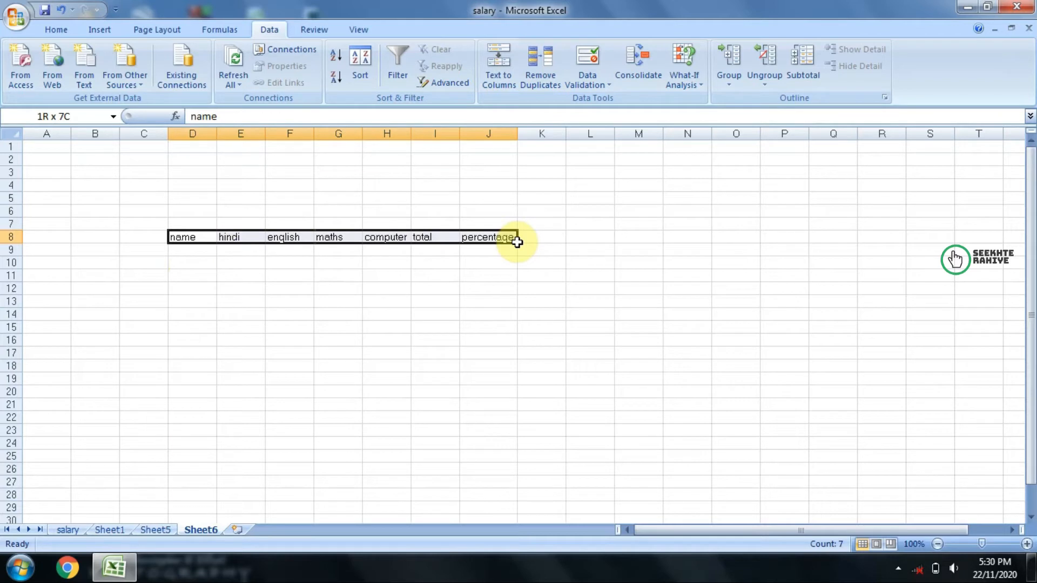
pyautogui.click(193, 288)
pyautogui.moveTo(194, 238); pyautogui.dragTo(507, 232)
pyautogui.click(513, 441)
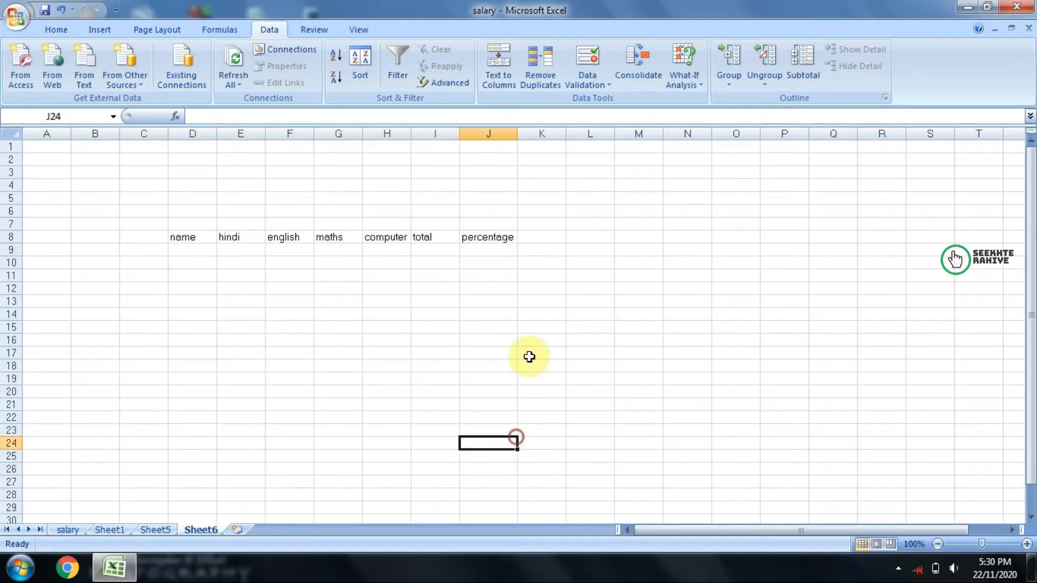
# Step: Add a new worksheet and enter first names in D7:D9, repeating the D7 name in D9
pyautogui.click(237, 531)
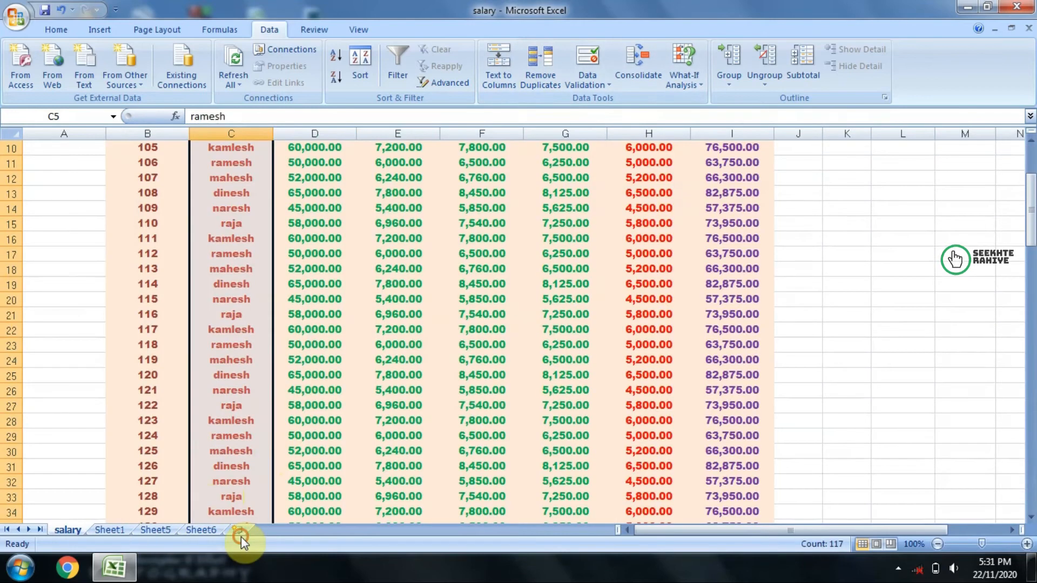
pyautogui.click(210, 224)
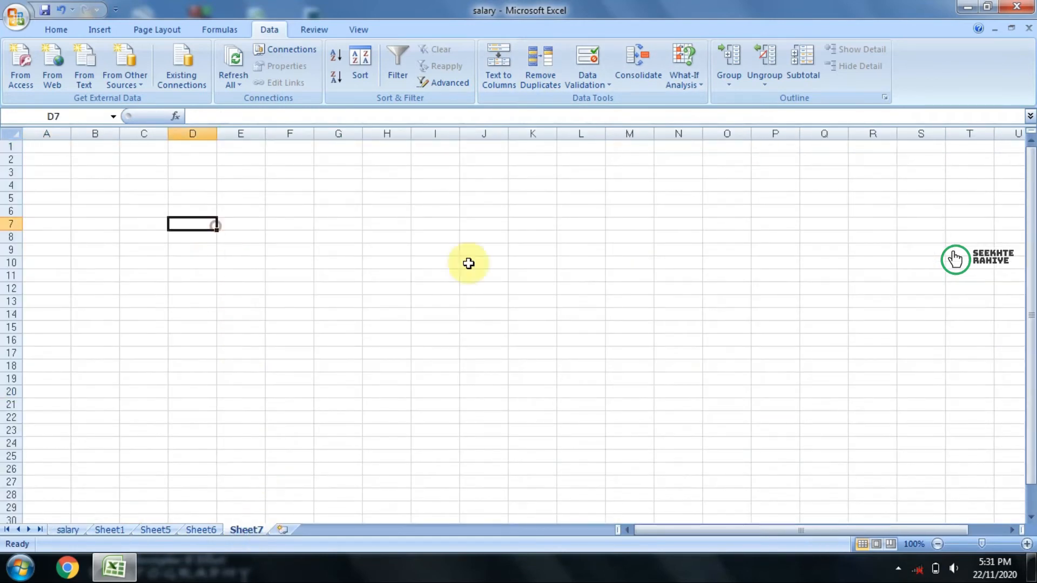
pyautogui.write('mohan')
pyautogui.press('Return')
pyautogui.write('kamal')
pyautogui.press('Return')
pyautogui.write('moyha')
pyautogui.press('BackSpace')
pyautogui.press('BackSpace')
pyautogui.press('BackSpace')
pyautogui.write('han')
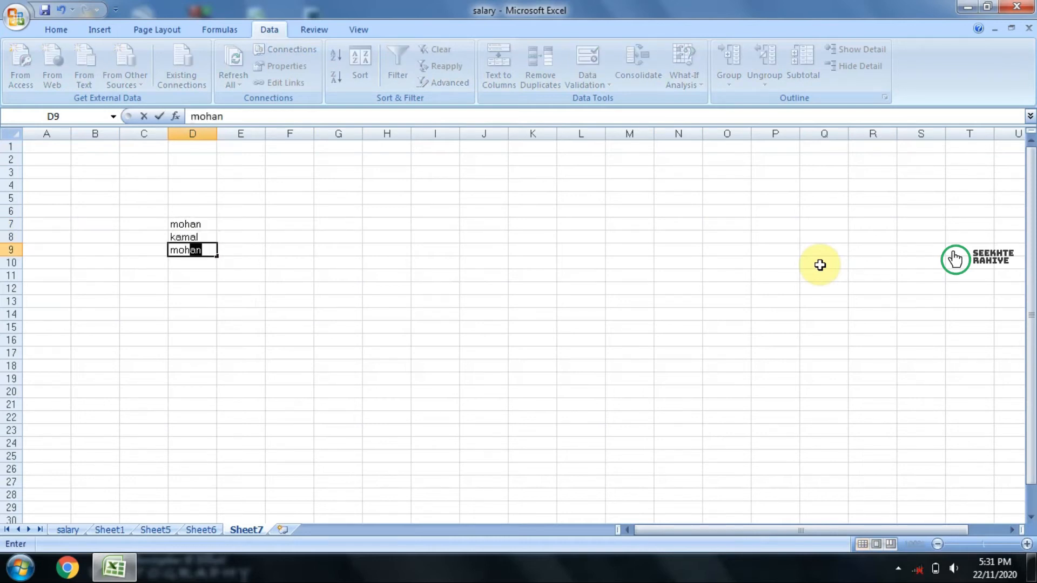
pyautogui.press('Return')
# Step: Extend the list with two new first names in D10:D11 and a repeat of the D8 name in D12
pyautogui.write('sohan')
pyautogui.press('Return')
pyautogui.write('shyam')
pyautogui.press('Return')
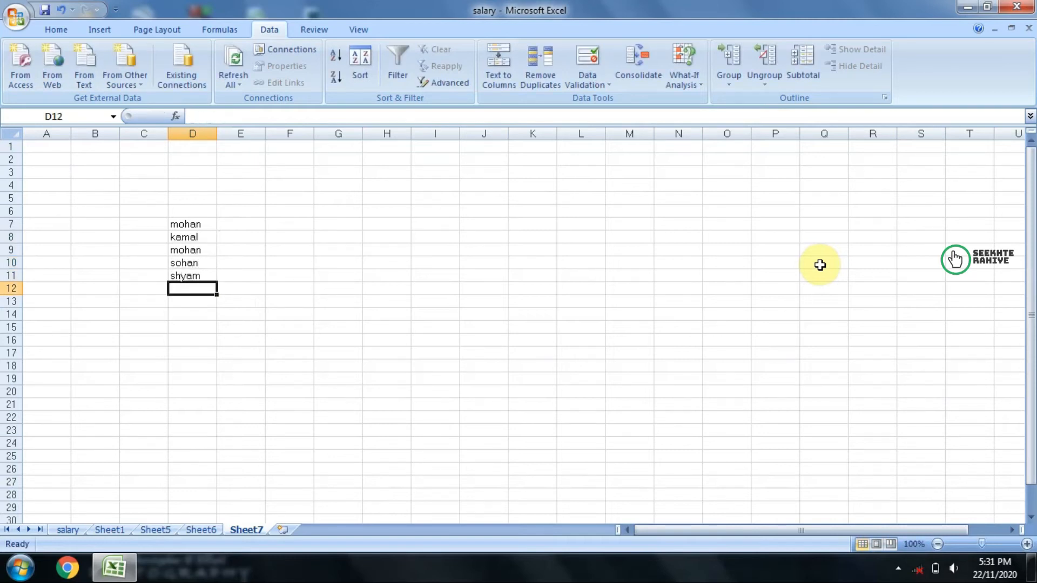
pyautogui.write('kamal')
pyautogui.press('Return')
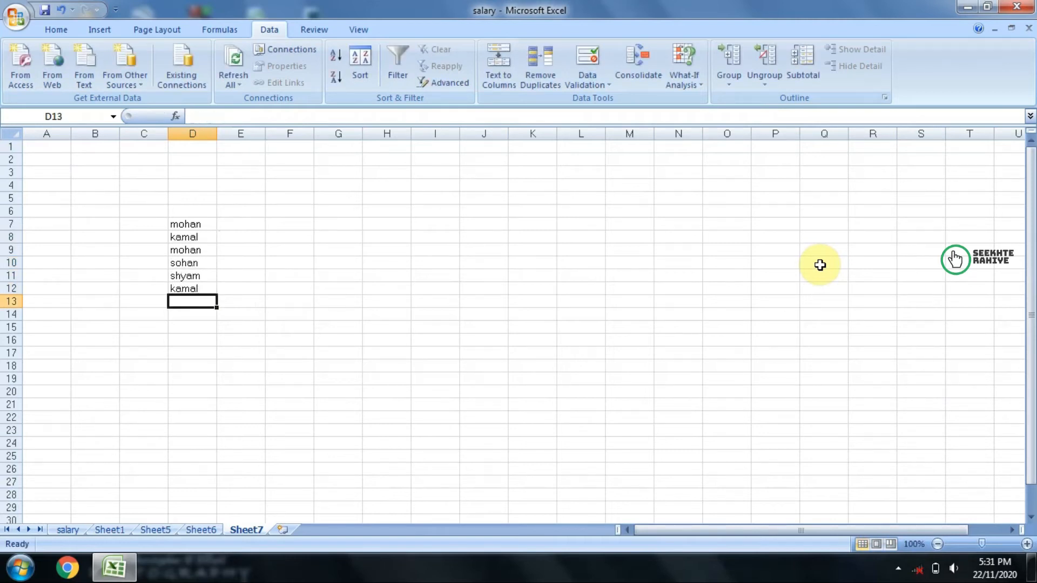
# Step: Remove the duplicate names from D7:D12, comparing Column D without headers
pyautogui.moveTo(174, 219); pyautogui.dragTo(192, 289)
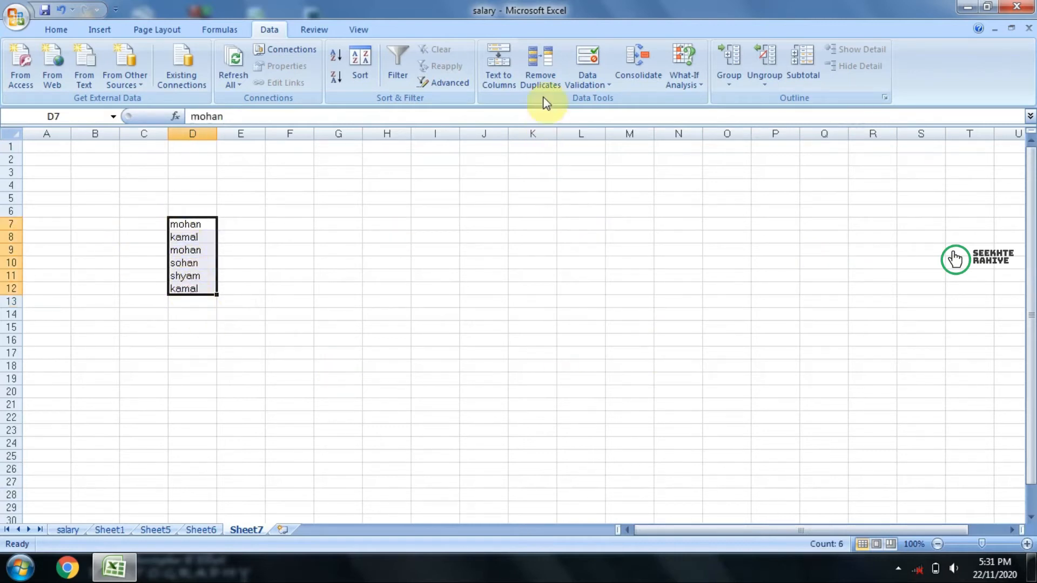
pyautogui.click(540, 70)
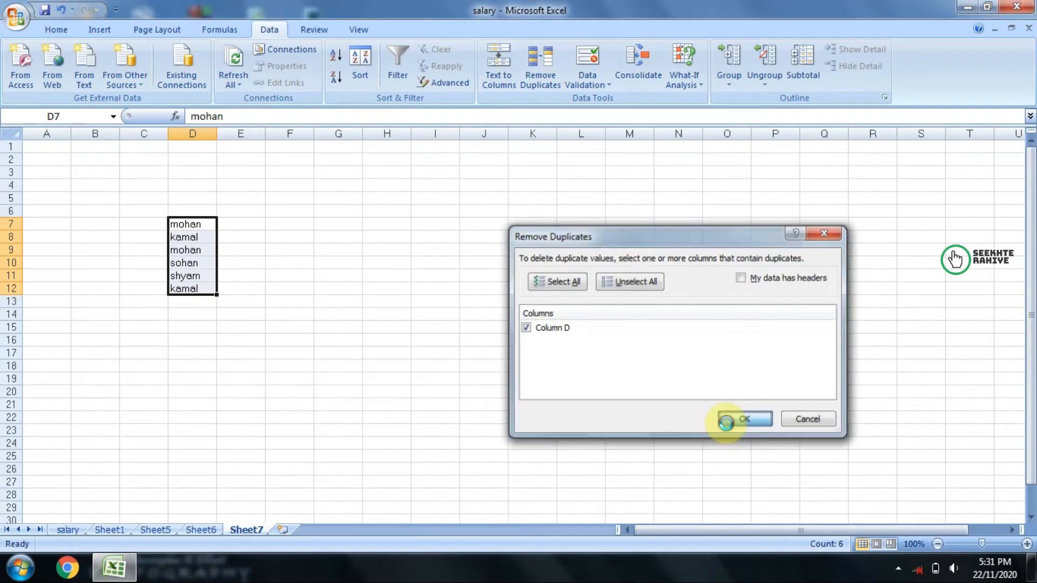
pyautogui.click(727, 420)
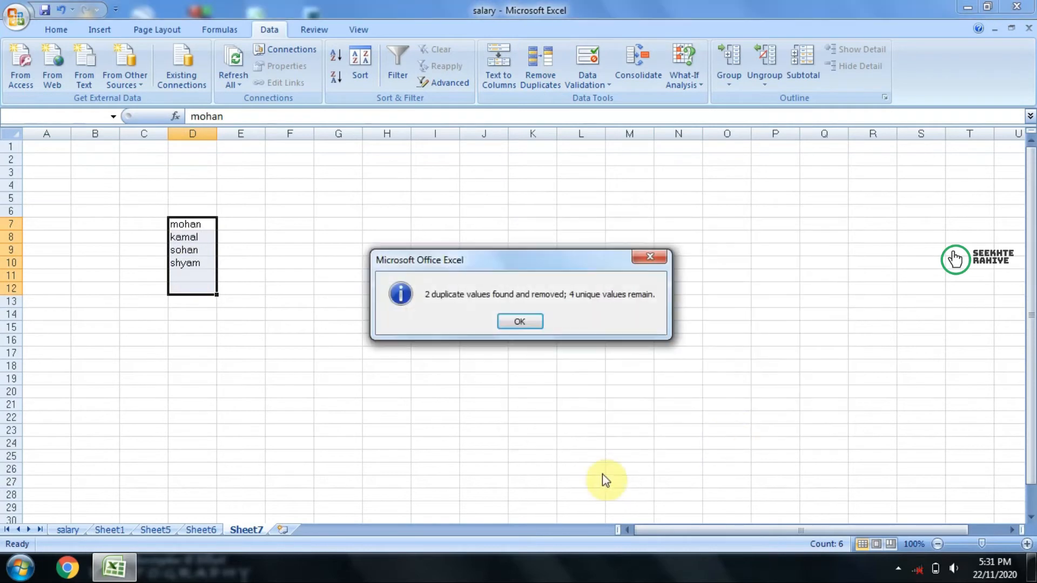
pyautogui.click(513, 322)
pyautogui.click(269, 277)
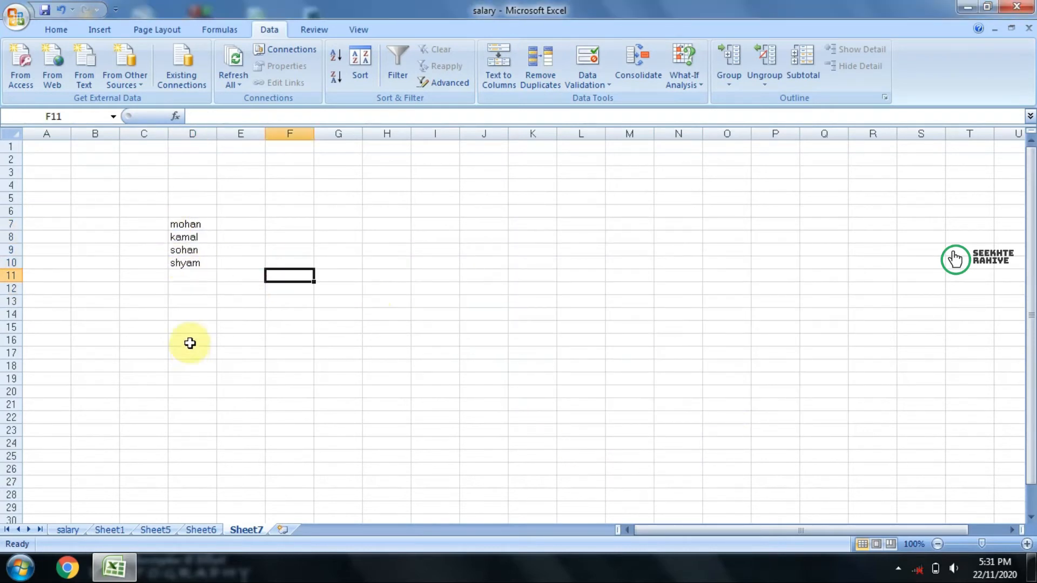
pyautogui.click(183, 238)
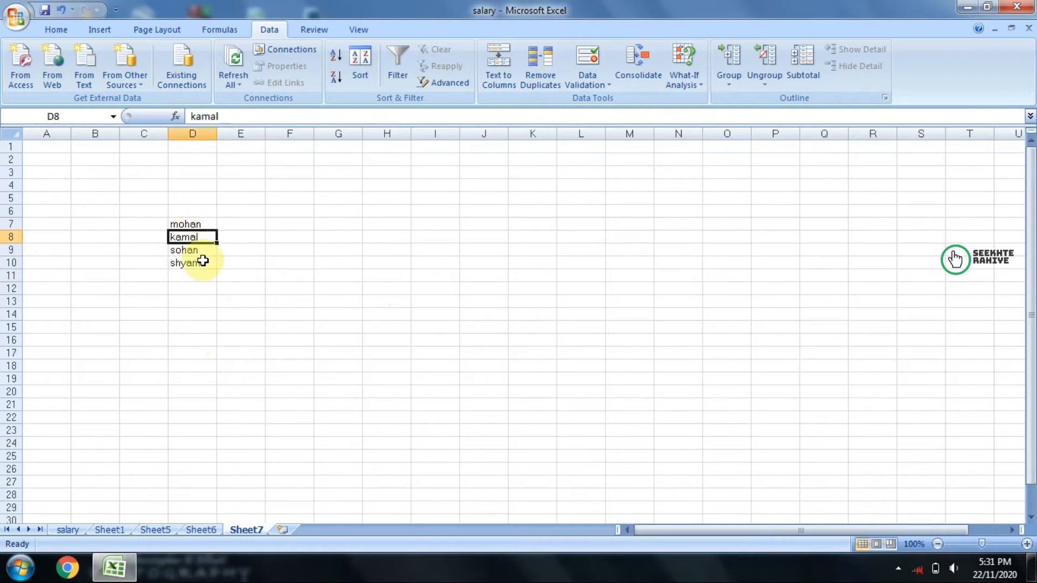
# Step: Enter a repeat of the D9 name in cell D11
pyautogui.click(188, 274)
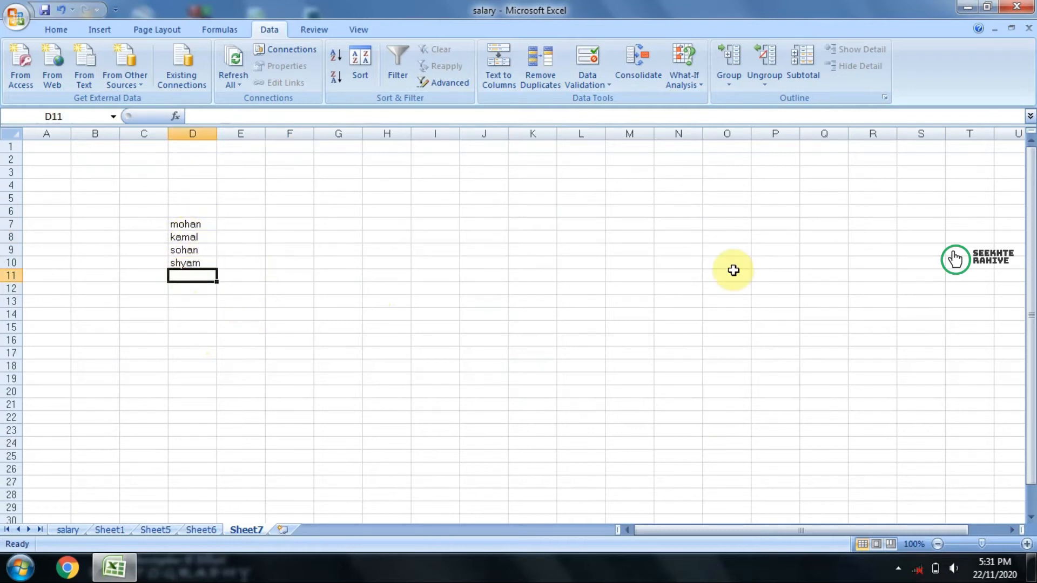
pyautogui.write('sohan')
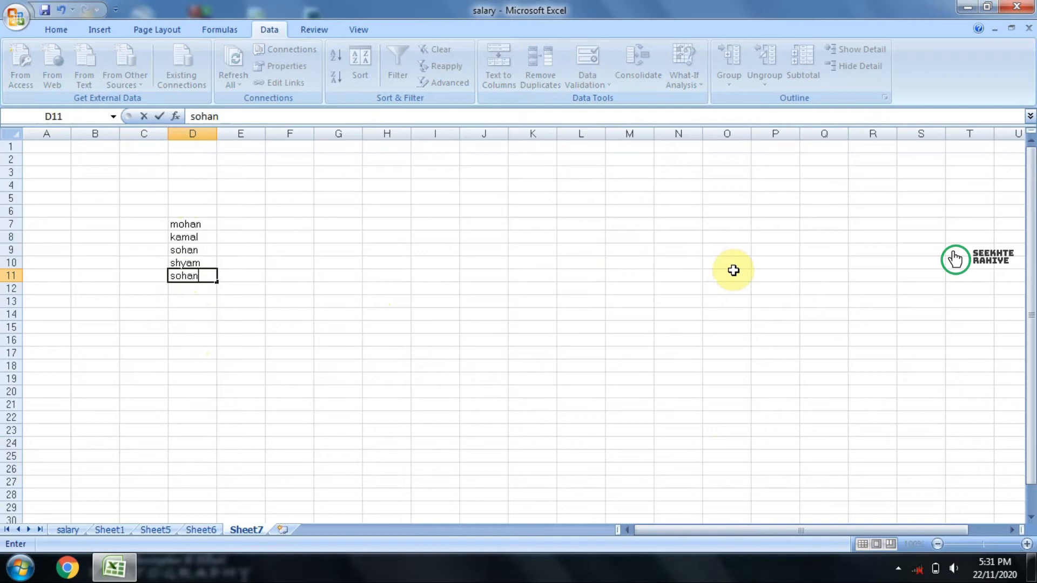
pyautogui.press('Return')
# Step: Remove the duplicate name from D7:D11, comparing Column D without headers
pyautogui.moveTo(201, 223); pyautogui.dragTo(201, 275)
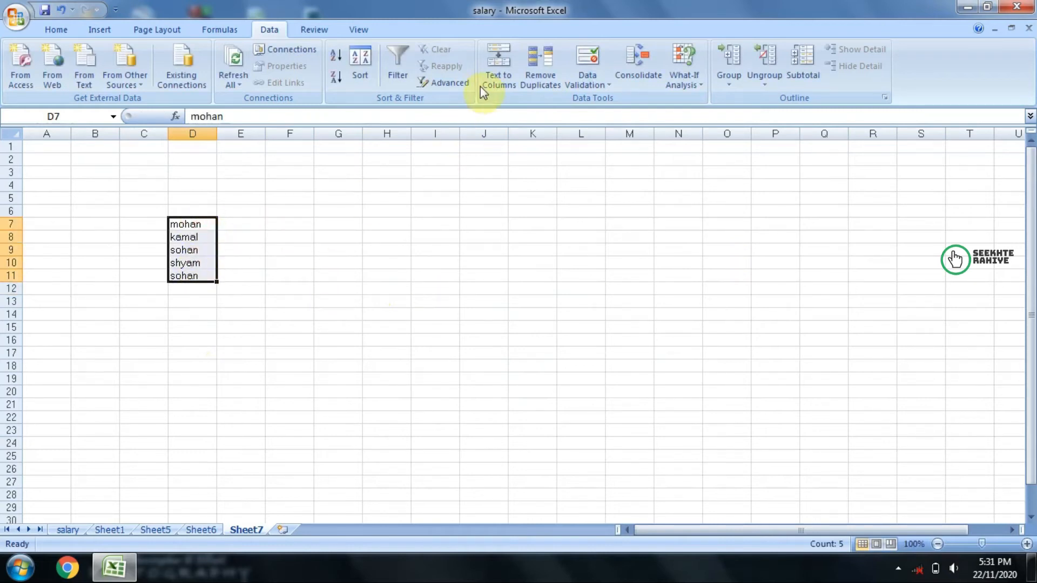
pyautogui.click(540, 76)
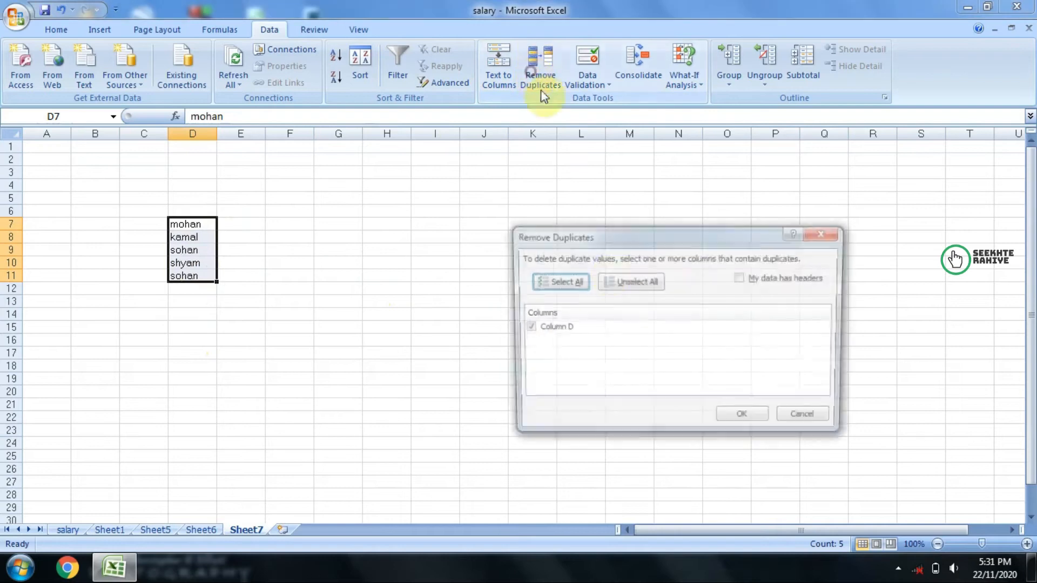
pyautogui.click(753, 421)
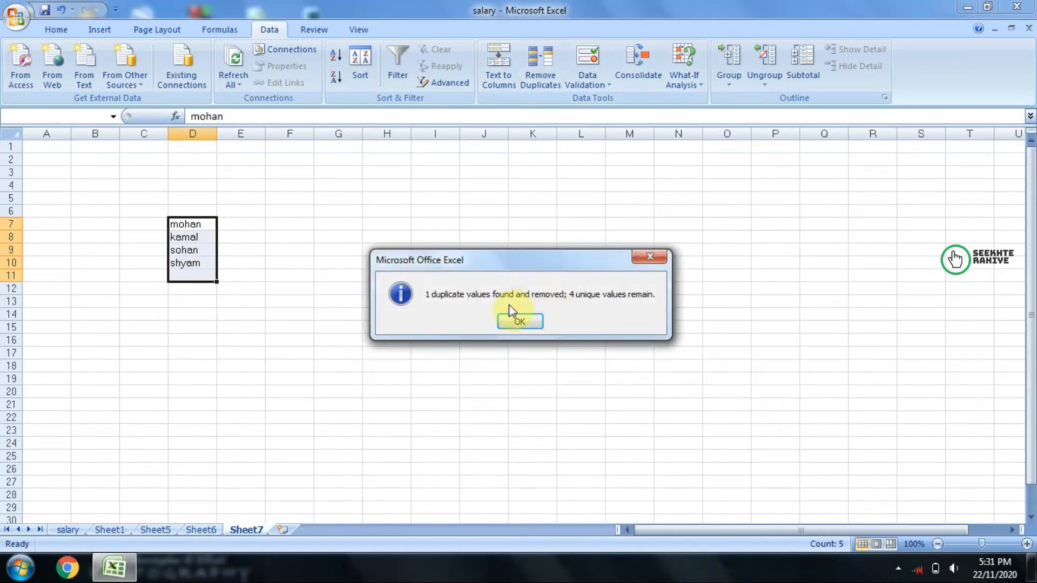
pyautogui.click(514, 321)
# Step: Look over the names in D7:D10 and switch to Sheet6
pyautogui.moveTo(186, 224); pyautogui.dragTo(186, 263)
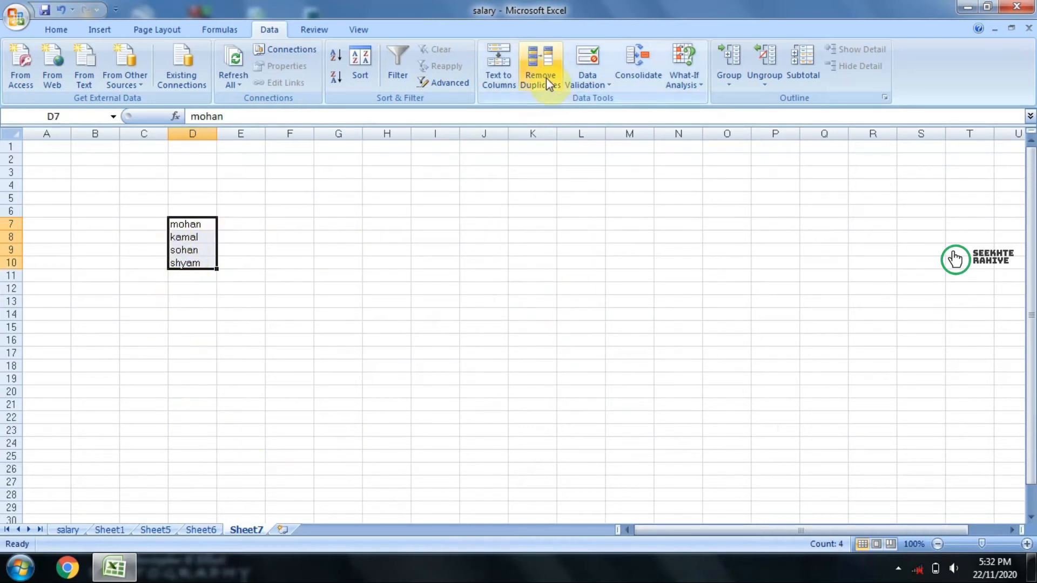
pyautogui.click(201, 531)
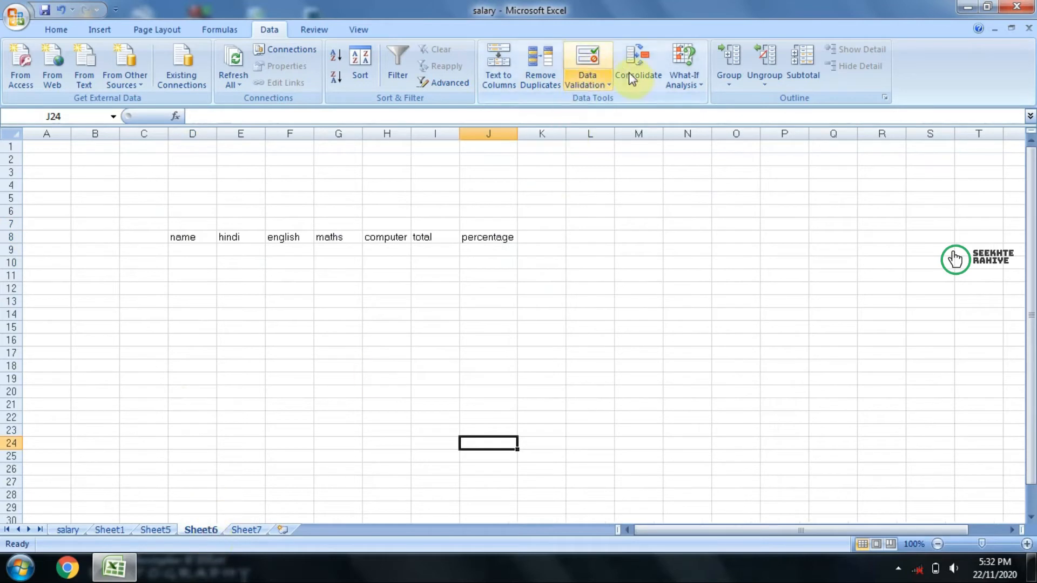
# Step: On Sheet7, clear the names in D7:D10
pyautogui.click(246, 530)
pyautogui.click(382, 270)
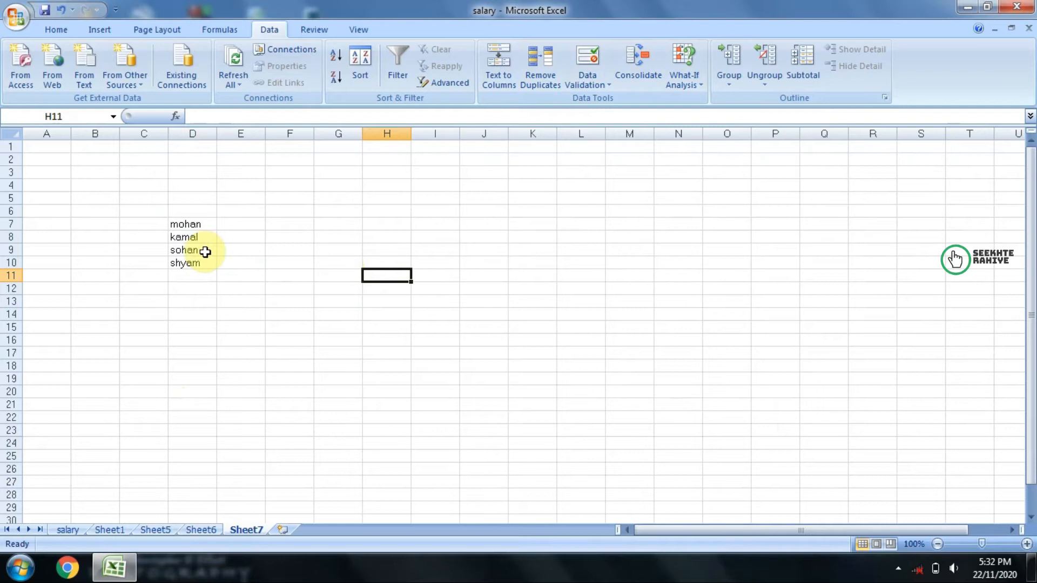
pyautogui.moveTo(171, 221); pyautogui.dragTo(188, 265)
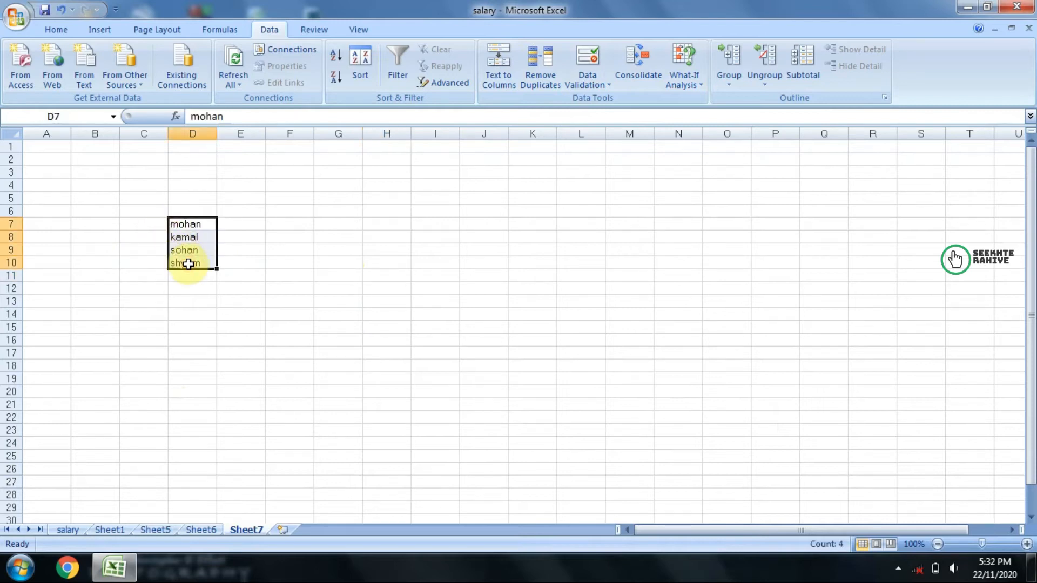
pyautogui.press('Delete')
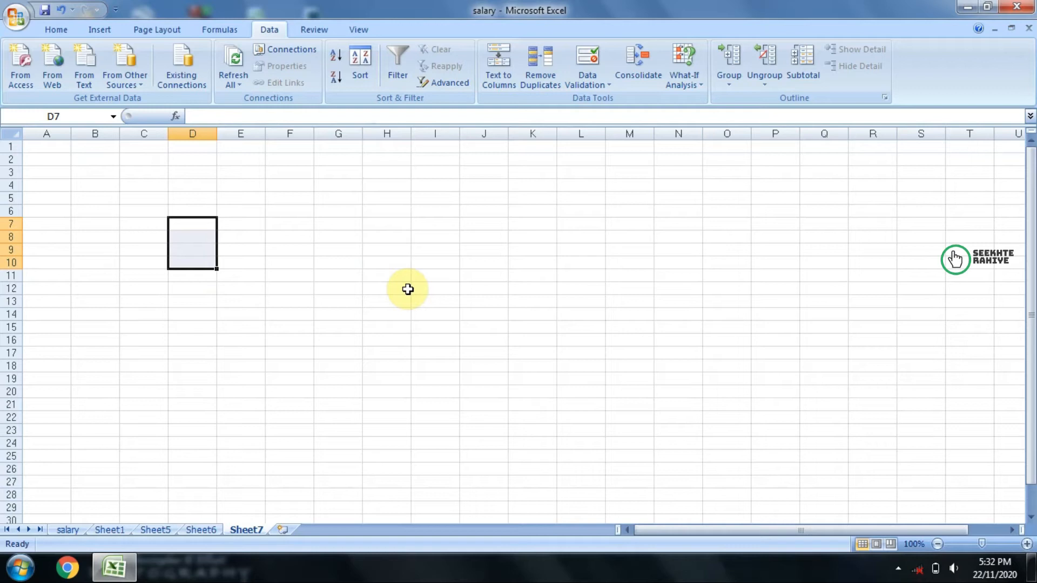
# Step: Enter the marks table headers name, hindi, english, Computer and Total in G8:K8
pyautogui.click(357, 223)
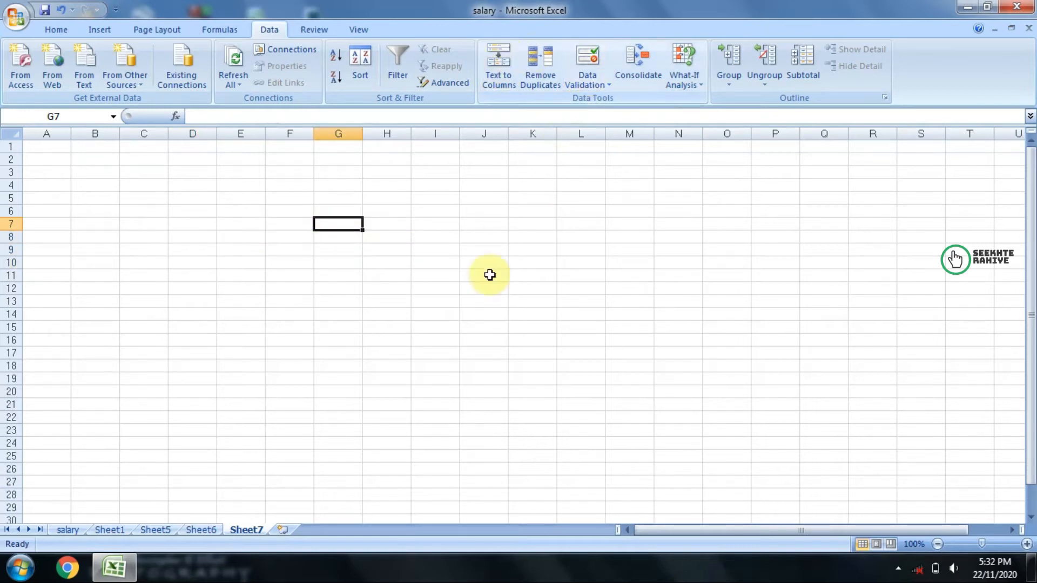
pyautogui.click(400, 252)
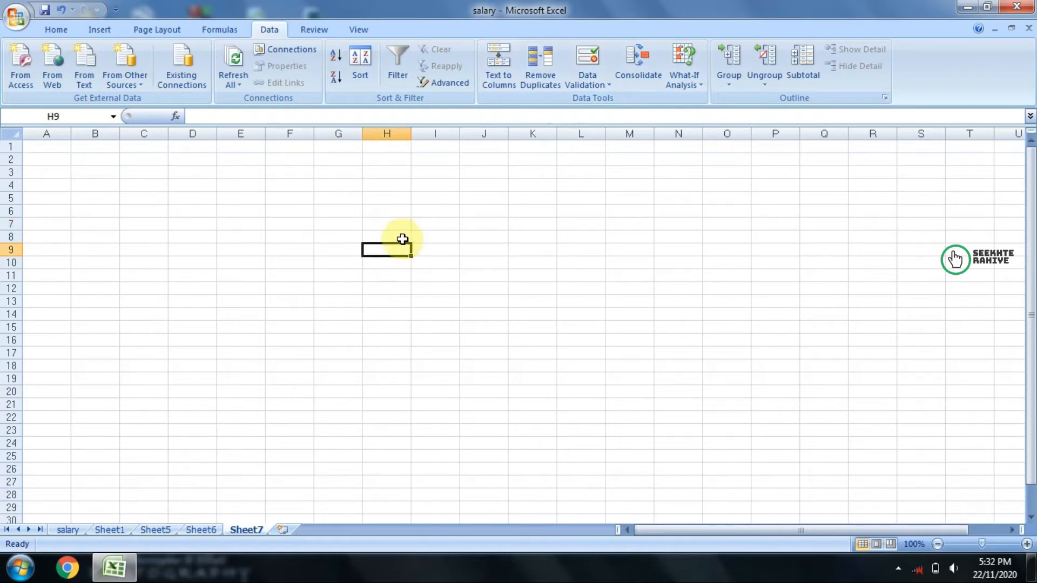
pyautogui.click(349, 242)
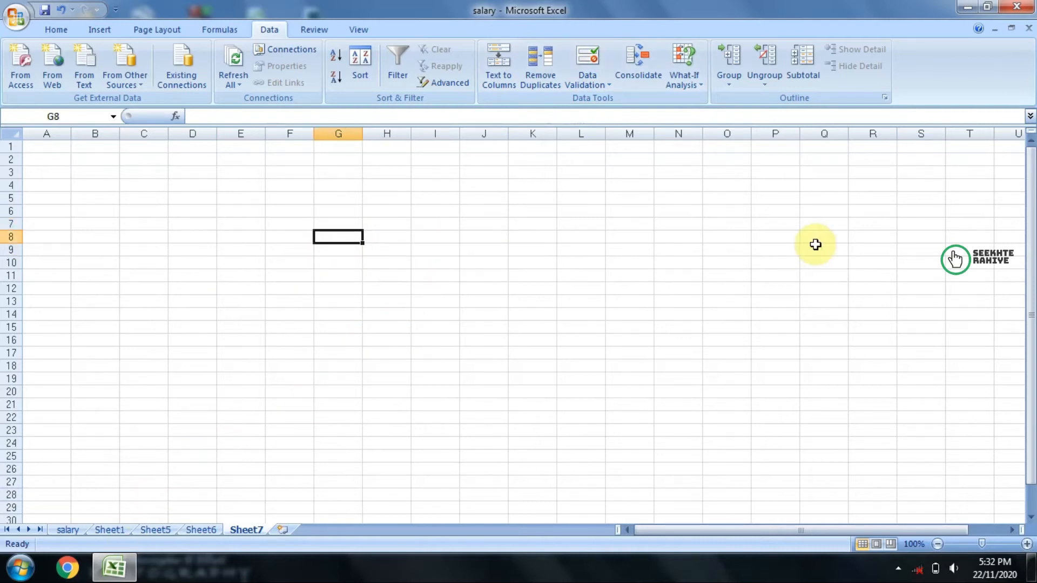
pyautogui.write('i')
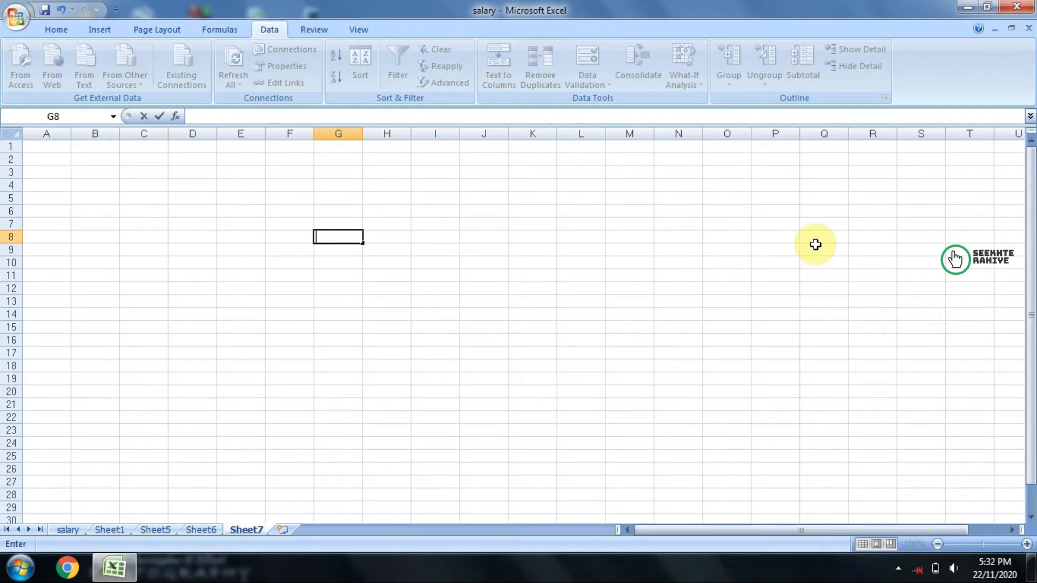
pyautogui.write('ark')
pyautogui.press('BackSpace')
pyautogui.press('BackSpace')
pyautogui.press('BackSpace')
pyautogui.press('BackSpace')
pyautogui.write('name')
pyautogui.press('Tab')
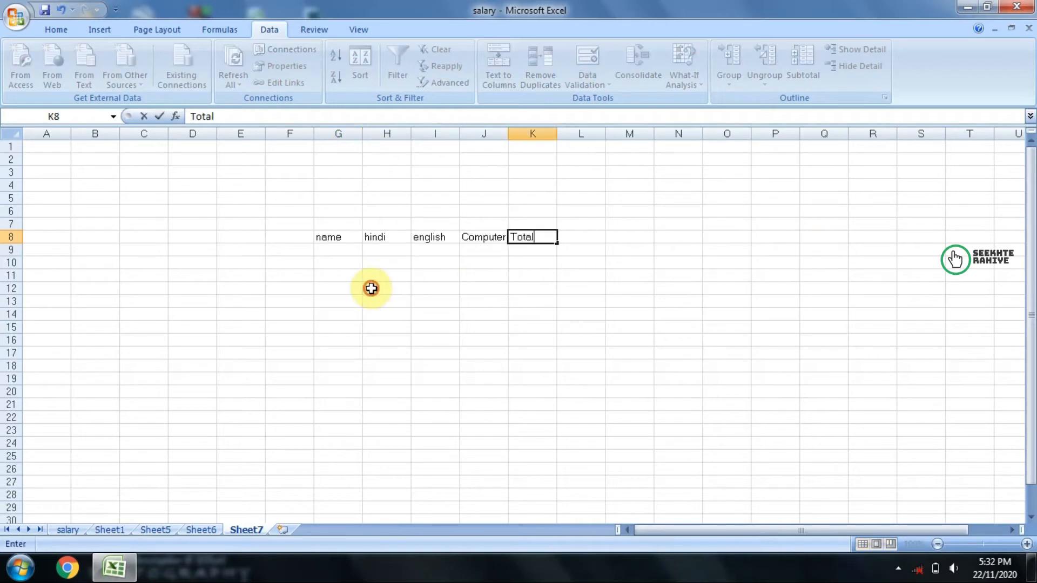
pyautogui.click(336, 250)
pyautogui.click(378, 249)
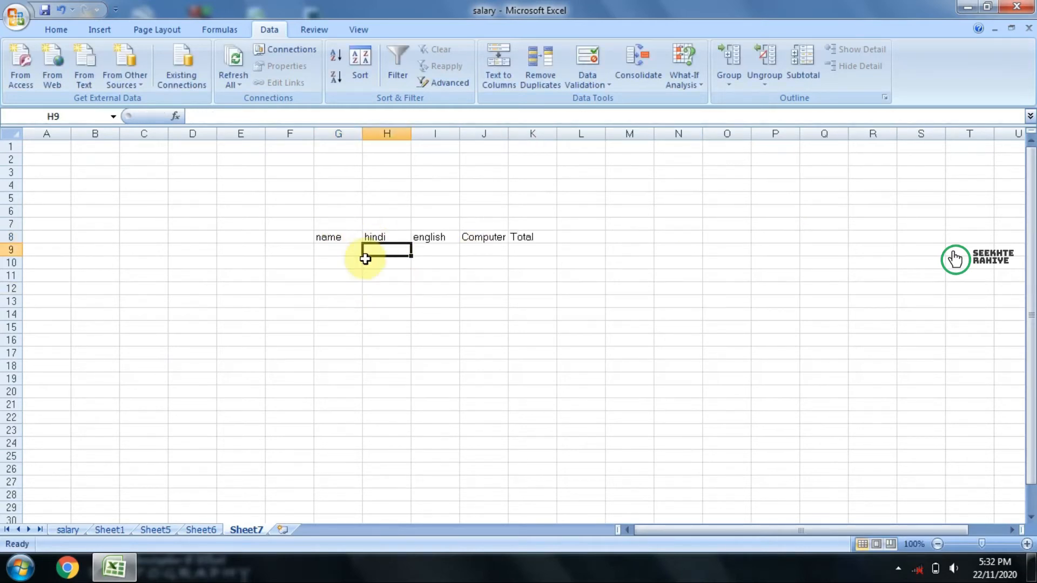
# Step: Fill the name column in G9:G12 with a, b, c and d
pyautogui.click(344, 247)
pyautogui.write('a')
pyautogui.press('Return')
pyautogui.write('b')
pyautogui.press('Return')
pyautogui.write('v')
pyautogui.press('Return')
pyautogui.press('Up')
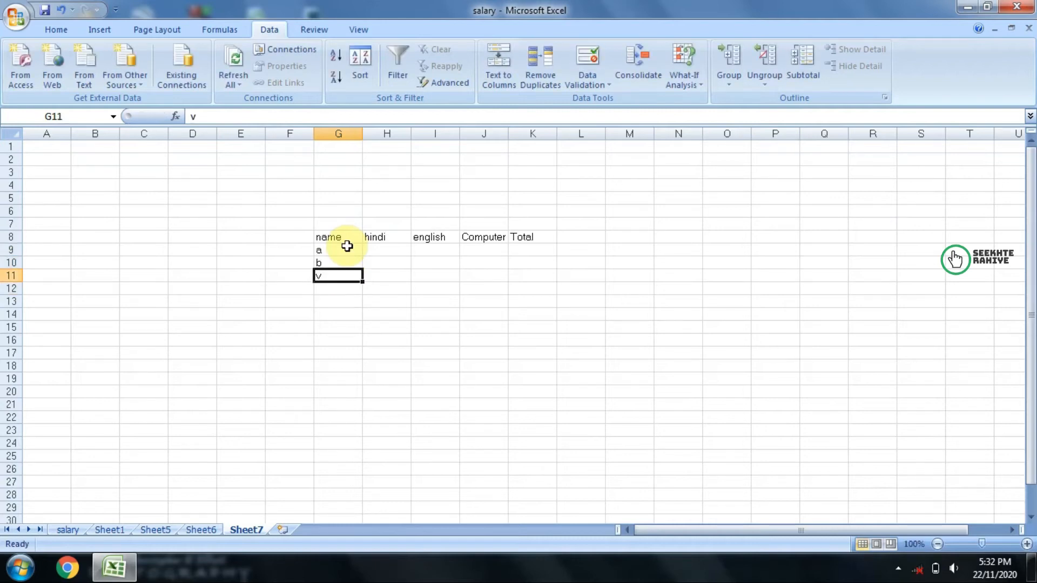
pyautogui.write('c')
pyautogui.press('Return')
pyautogui.write('d')
pyautogui.press('Return')
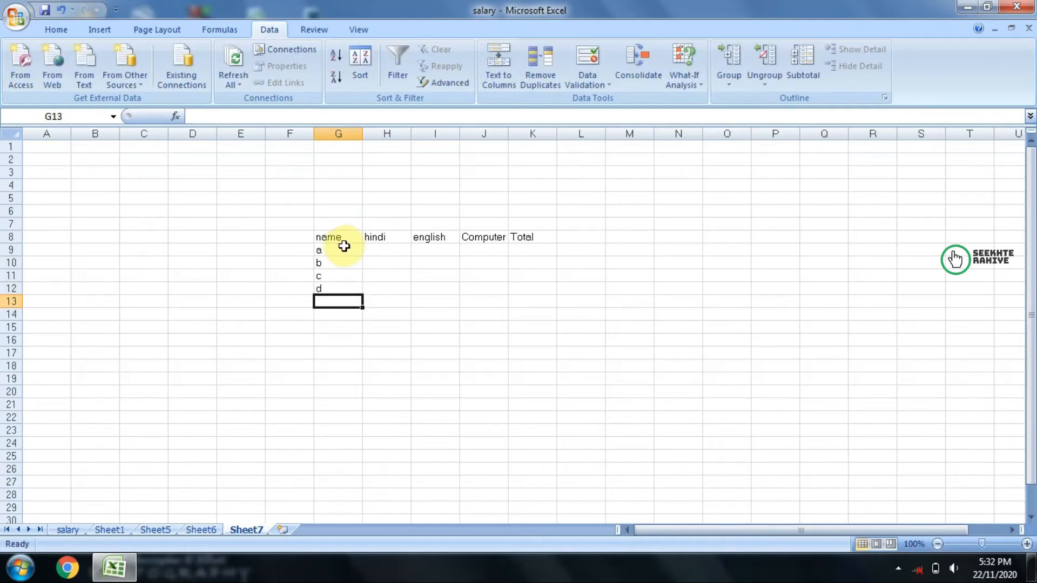
# Step: Set the Data Validation criteria for H9 to whole numbers less than a maximum of 100
pyautogui.click(371, 251)
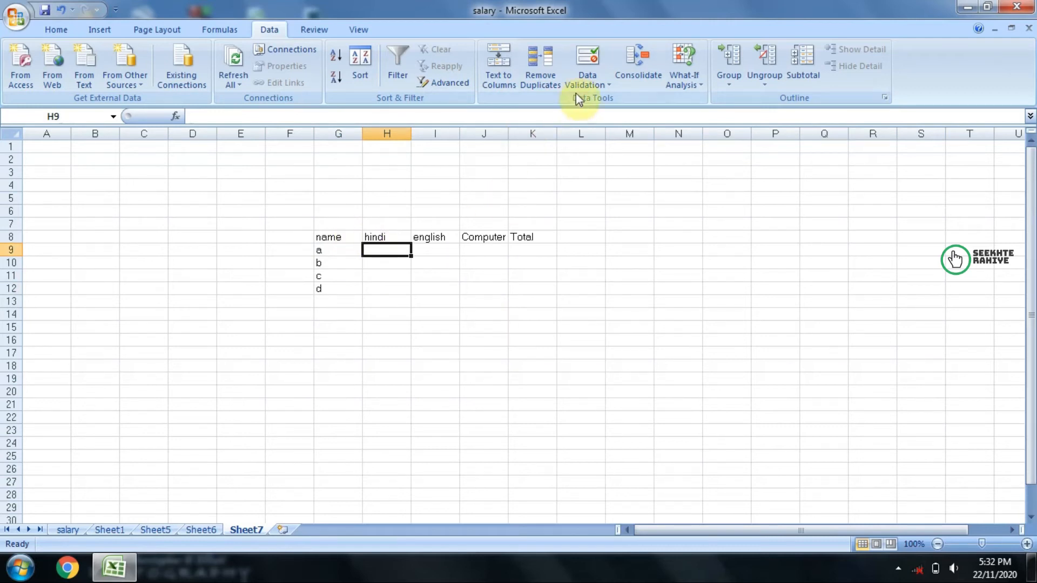
pyautogui.click(578, 60)
pyautogui.moveTo(560, 208); pyautogui.dragTo(647, 161)
pyautogui.click(647, 230)
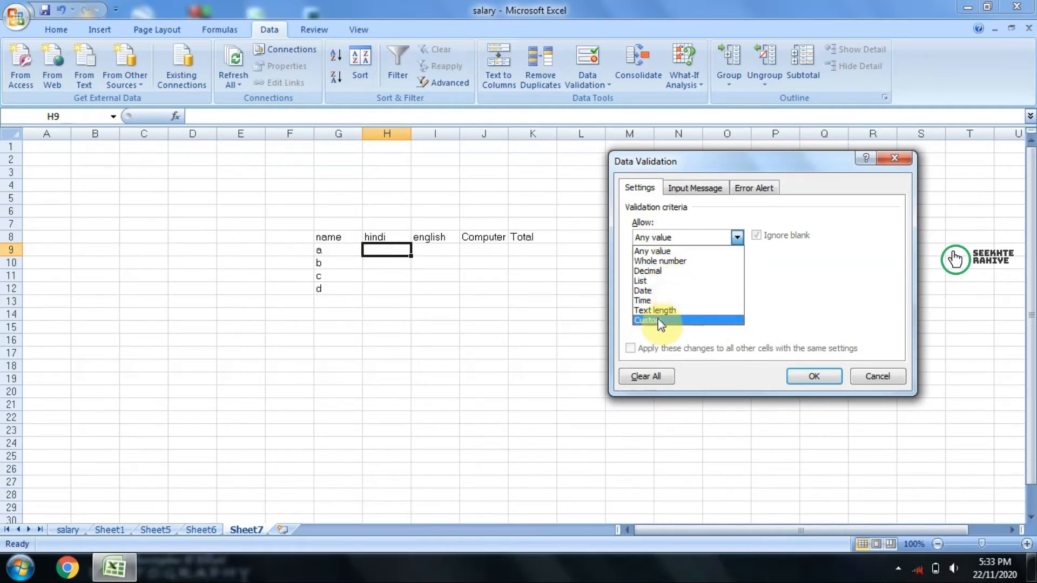
pyautogui.click(672, 261)
pyautogui.click(665, 269)
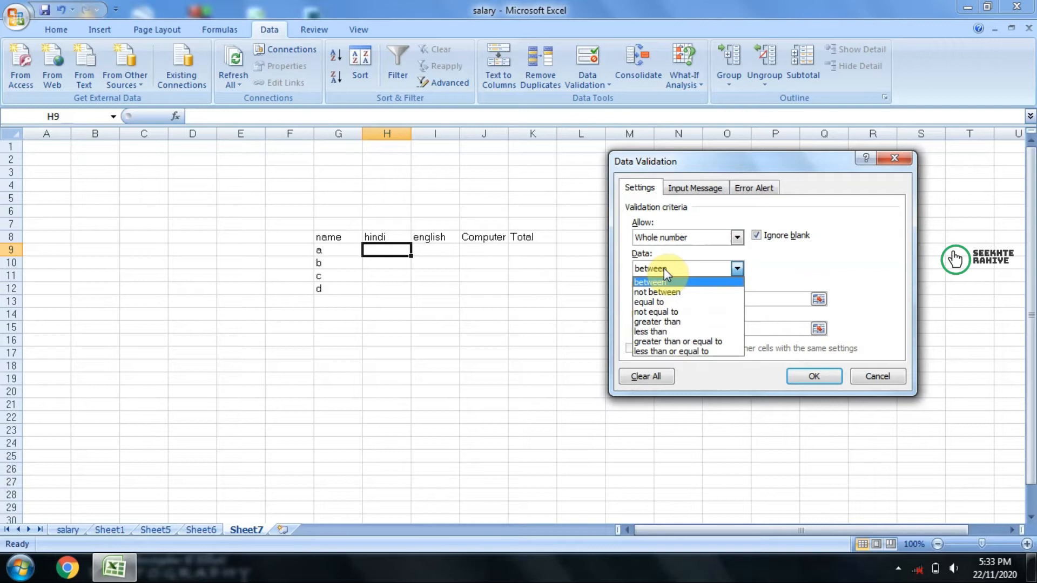
pyautogui.click(669, 330)
pyautogui.click(663, 299)
pyautogui.write('100')
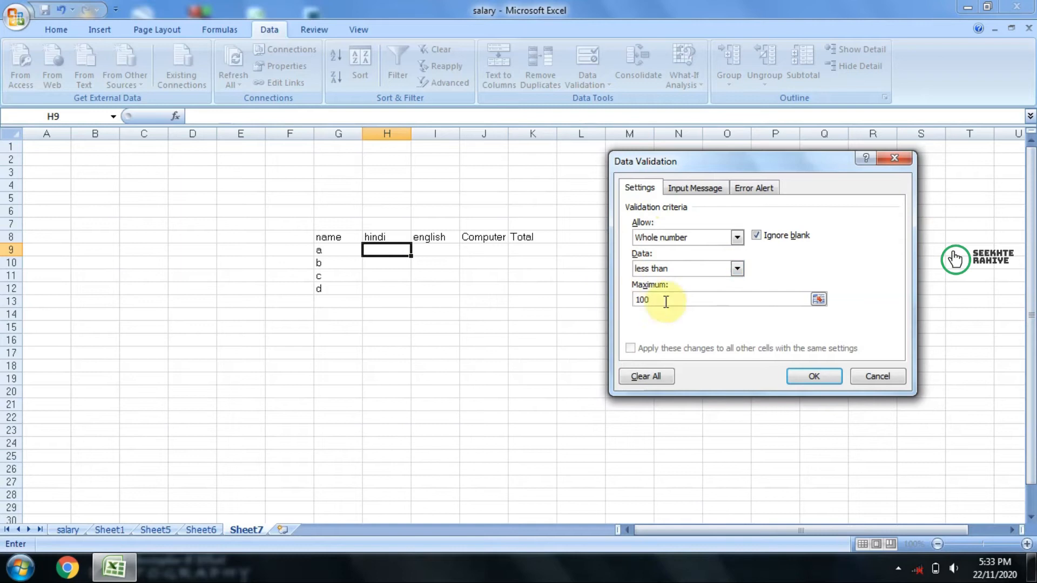
# Step: Give the validation an input message titled "Hindi Marks" reading "Marks should be less than 100"
pyautogui.click(705, 186)
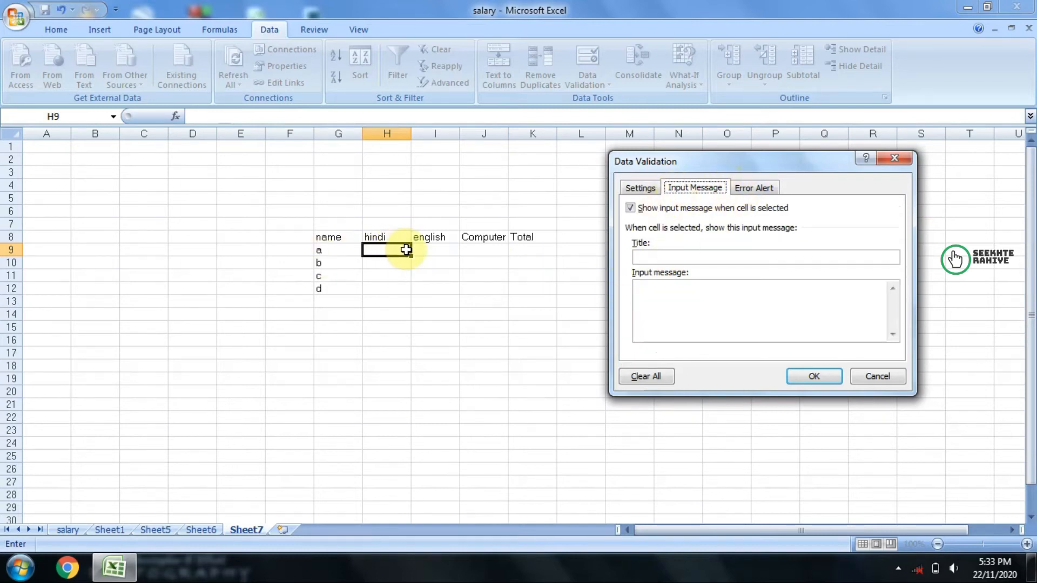
pyautogui.click(671, 258)
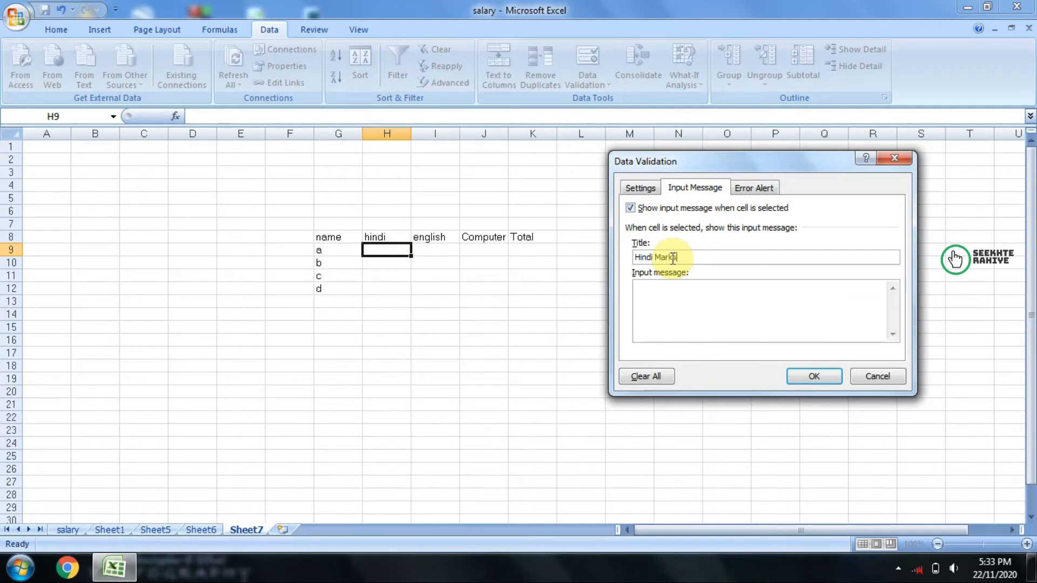
pyautogui.click(684, 315)
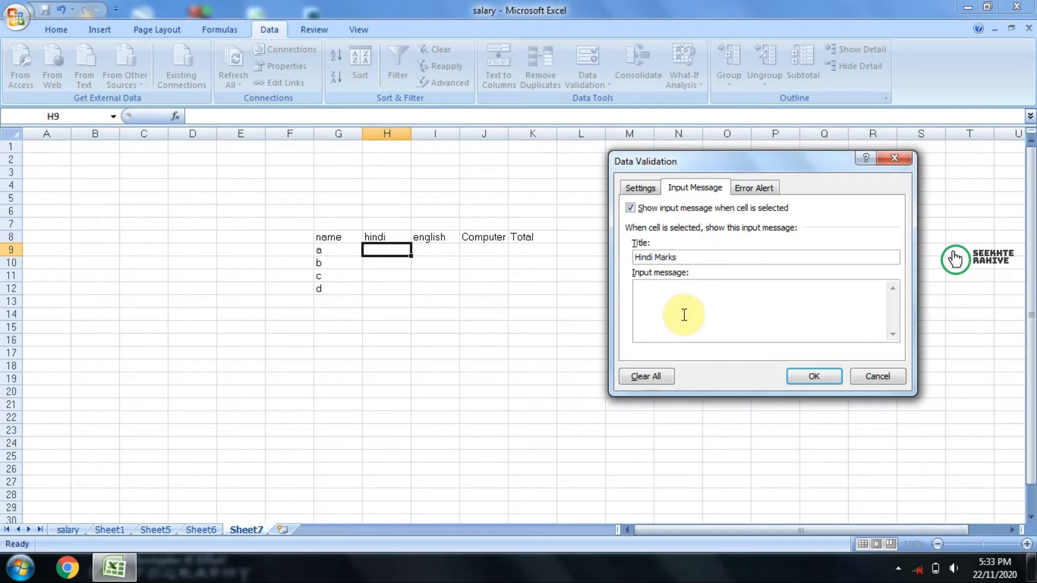
pyautogui.write('Marks should be less than 100')
# Step: Look through the Stop, Warning and Information error alert styles, leaving Stop selected
pyautogui.click(755, 189)
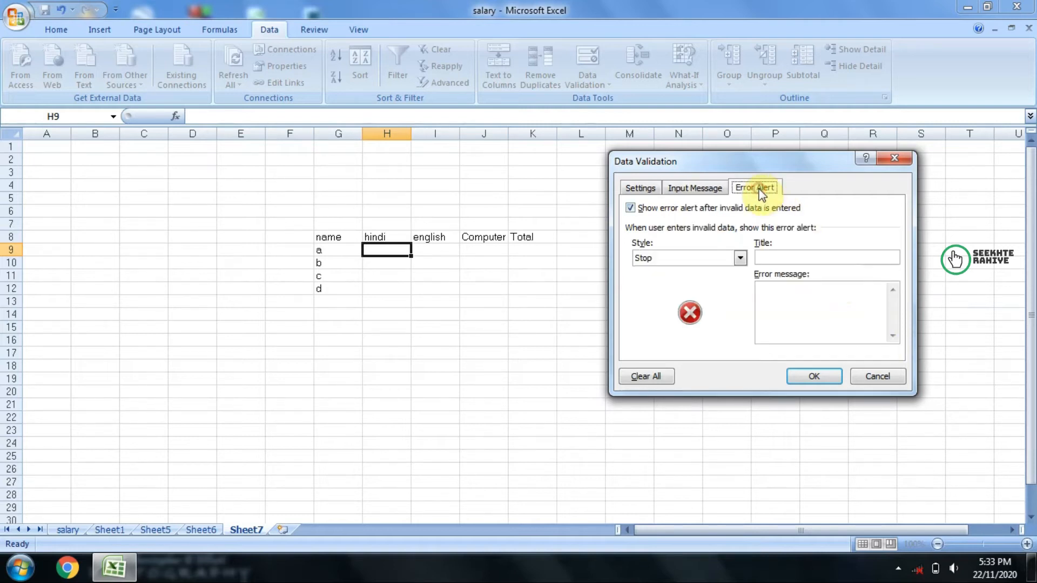
pyautogui.click(661, 264)
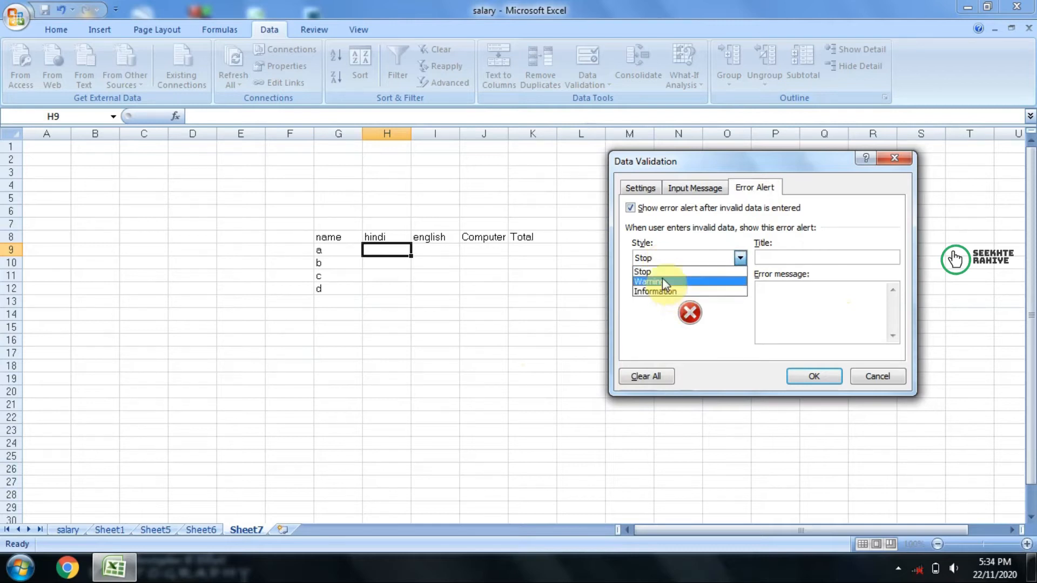
pyautogui.click(662, 276)
pyautogui.click(662, 261)
pyautogui.click(663, 280)
pyautogui.click(662, 262)
pyautogui.click(662, 293)
pyautogui.click(660, 262)
pyautogui.click(659, 272)
pyautogui.click(659, 259)
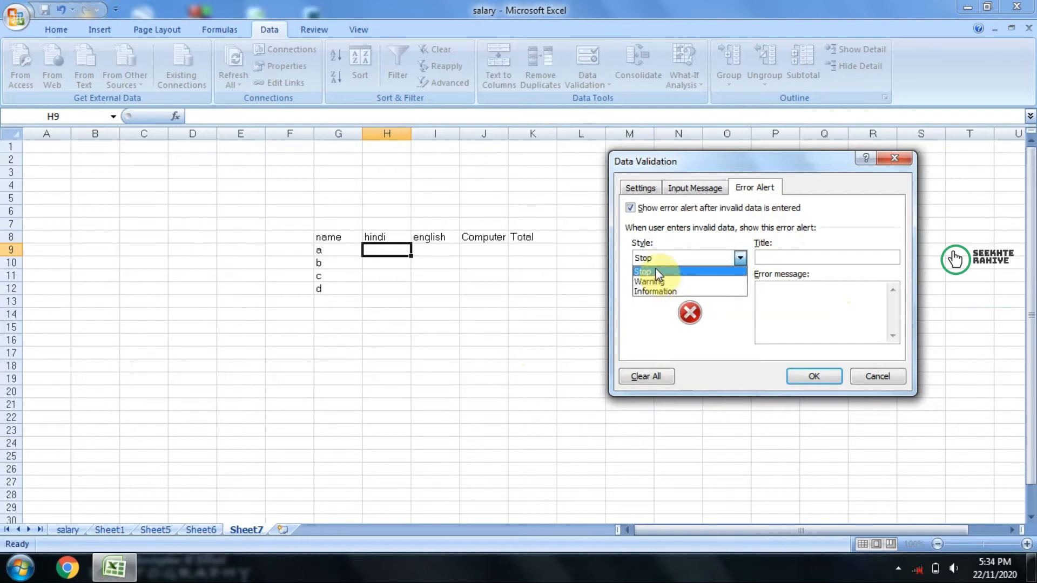
pyautogui.click(656, 268)
# Step: Title the error alert "Marks Invalid" with the message "Marks are Greater Than 100" and apply the validation to H9
pyautogui.click(778, 257)
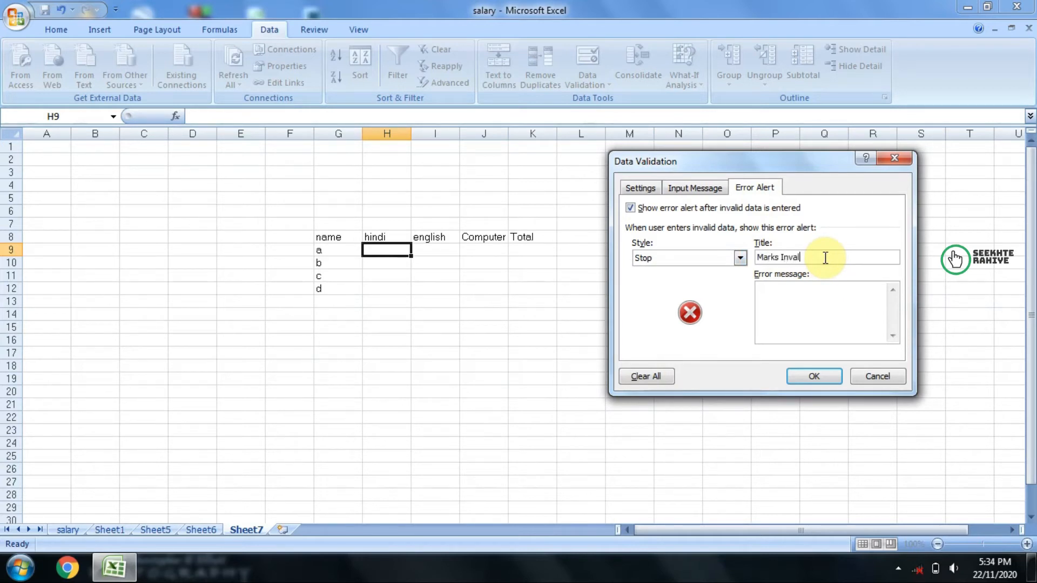
pyautogui.click(775, 314)
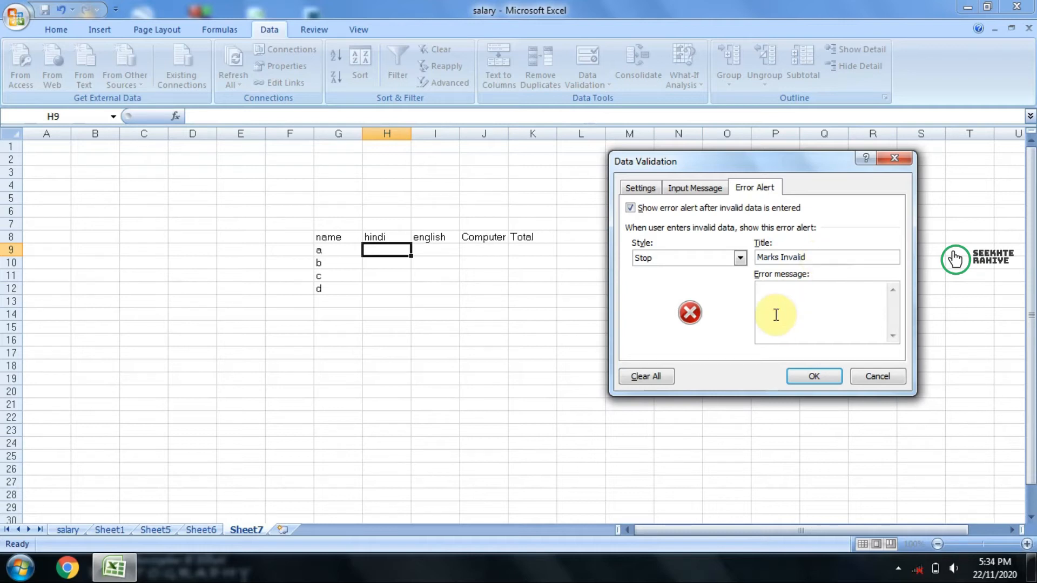
pyautogui.write('Marks are Greater Than 100')
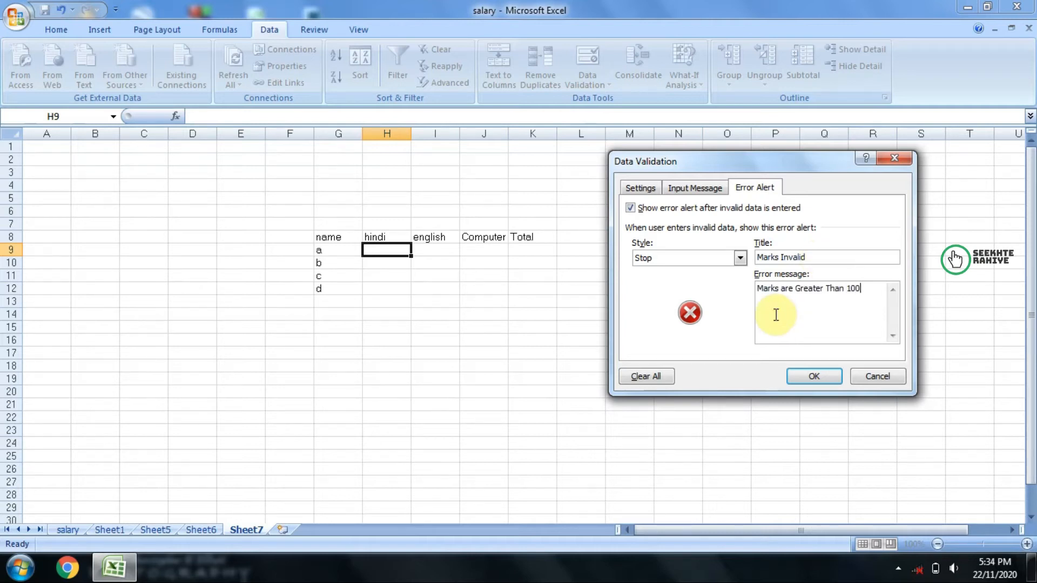
pyautogui.click(822, 376)
# Step: Check the input message on H9 and enter 60 as the hindi mark
pyautogui.click(499, 402)
pyautogui.click(389, 252)
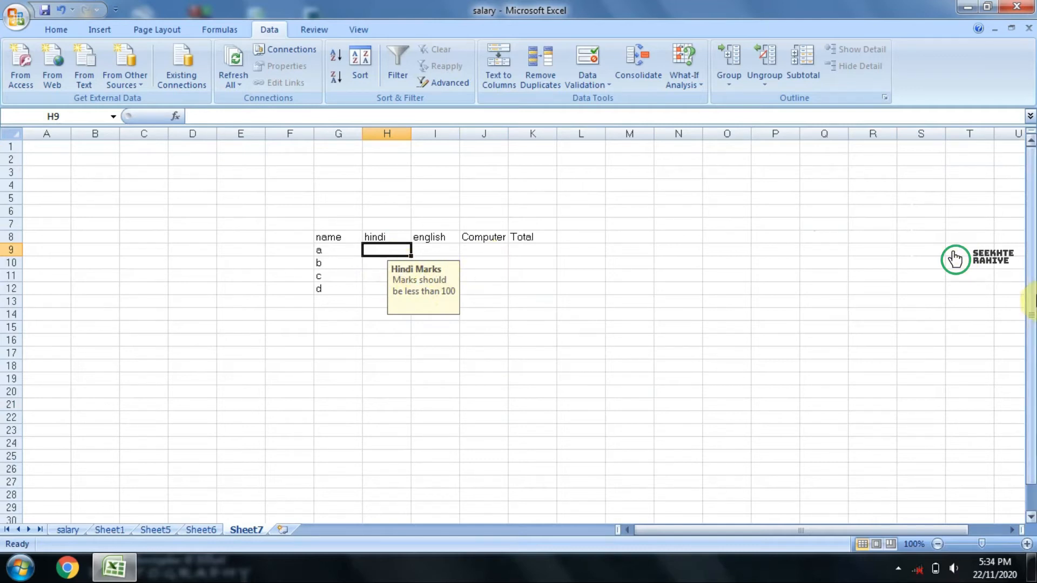
pyautogui.write('60')
pyautogui.press('Return')
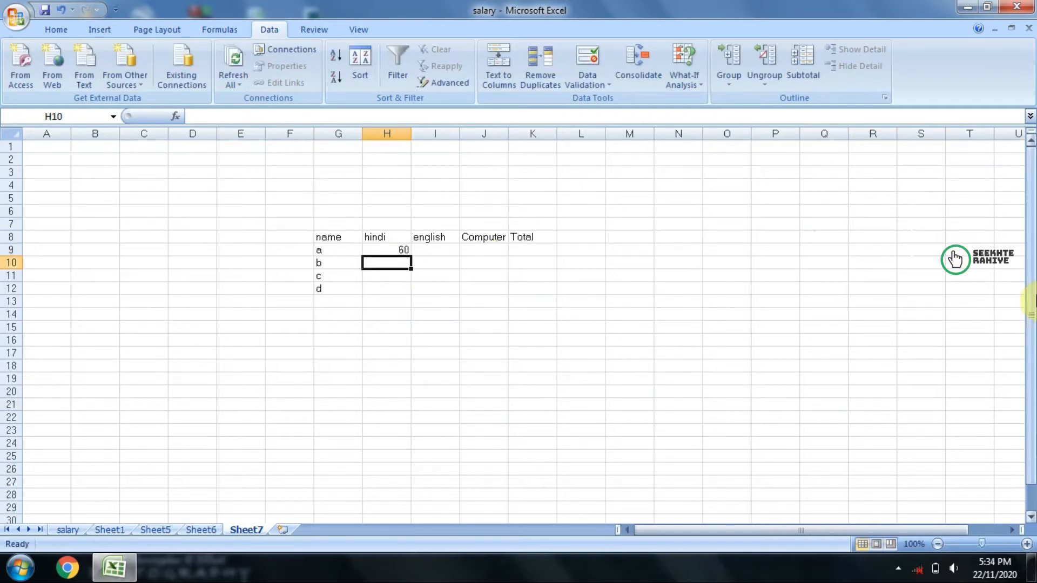
# Step: Try to enter 120 in H9 to test the validation, and cancel the entry
pyautogui.click(387, 249)
pyautogui.write('1')
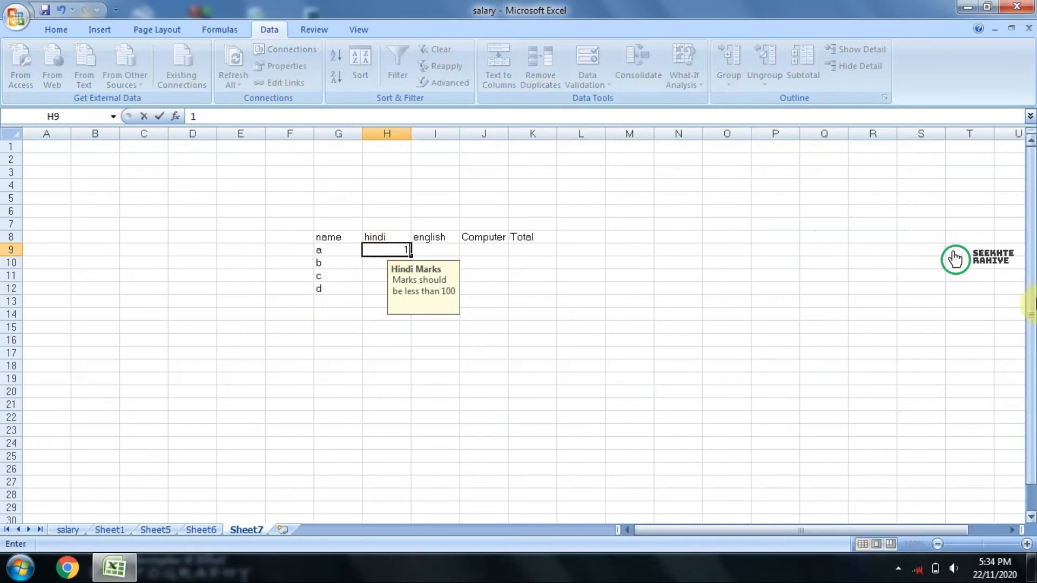
pyautogui.write('20')
pyautogui.press('Return')
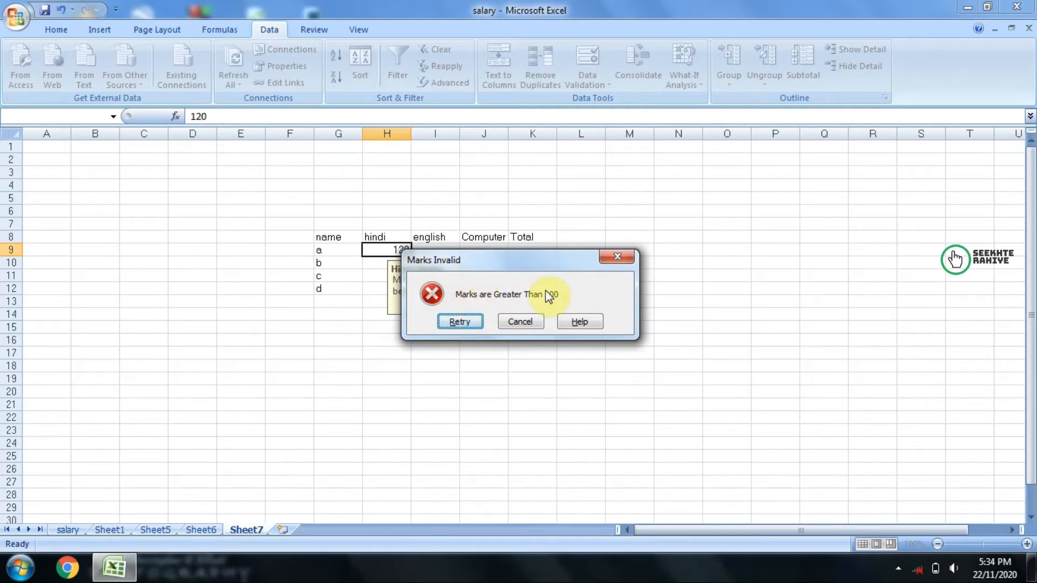
pyautogui.moveTo(468, 267); pyautogui.dragTo(554, 267)
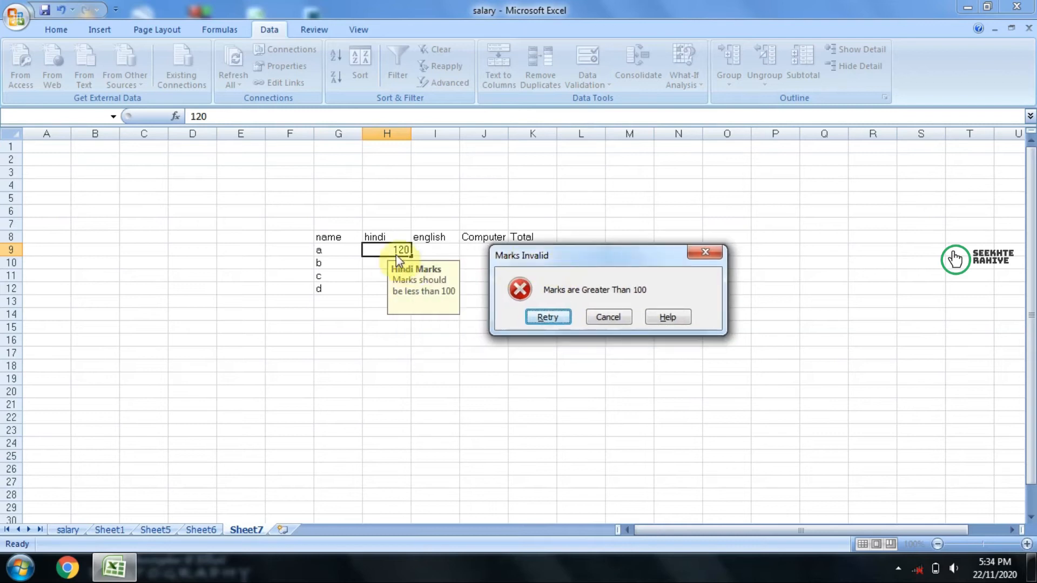
pyautogui.click(616, 321)
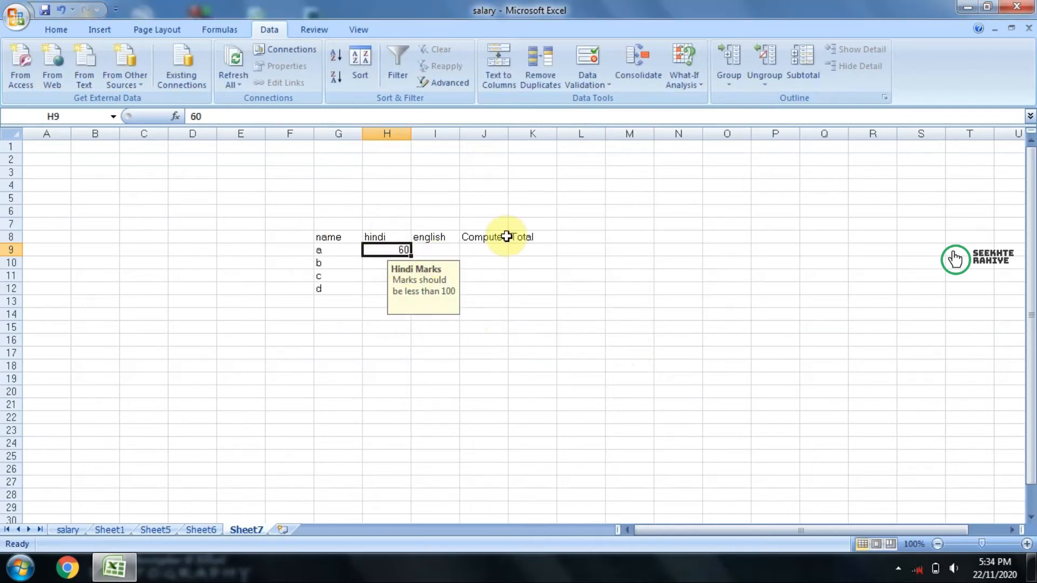
# Step: Set the hindi mark in H9 to 98
pyautogui.write('1')
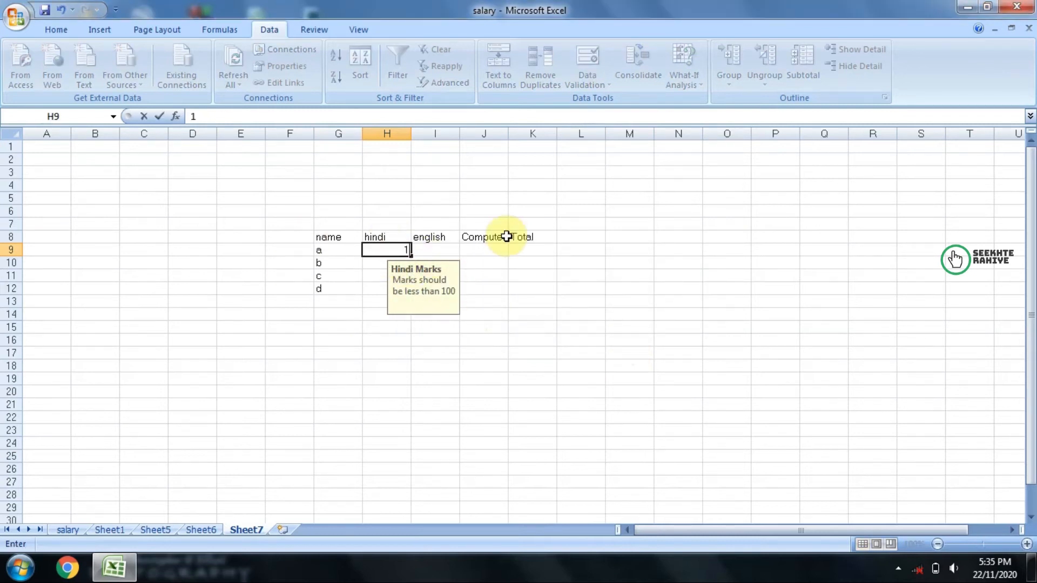
pyautogui.press('Return')
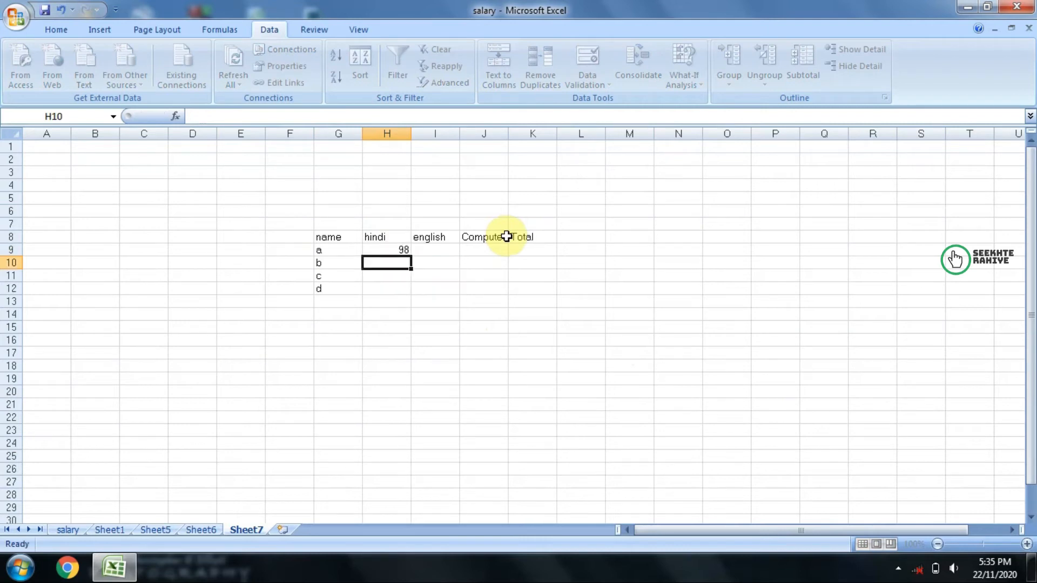
# Step: Try to enter 101 in H9 to test the marks limit, and cancel the entry
pyautogui.press('Up')
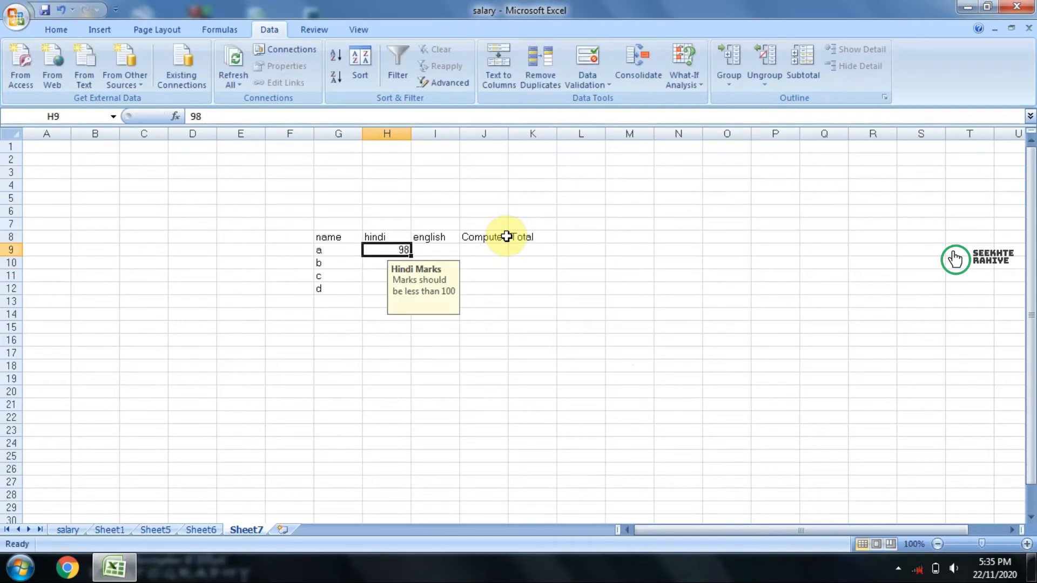
pyautogui.write('101')
pyautogui.press('Return')
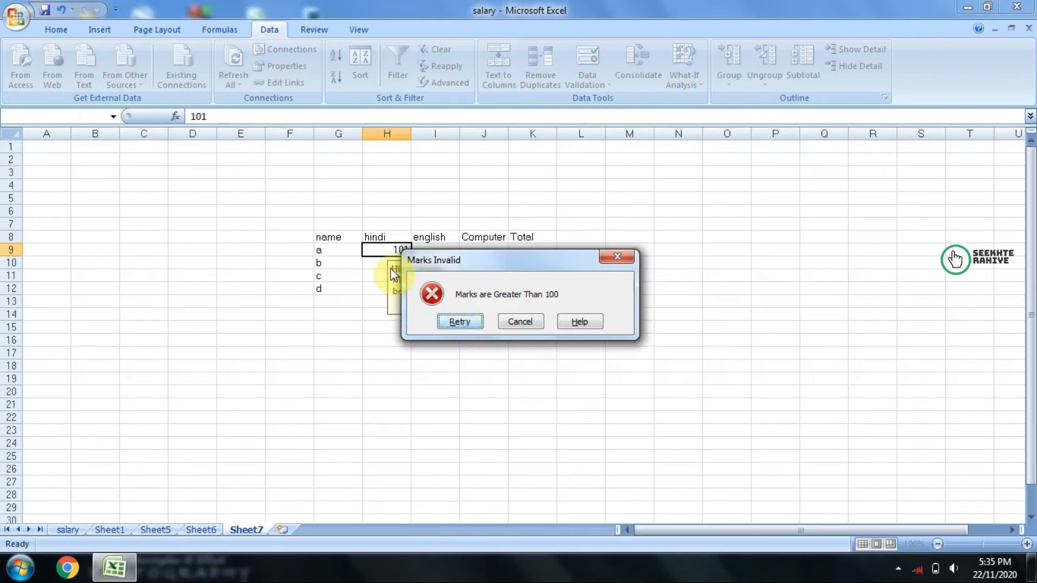
pyautogui.moveTo(453, 269); pyautogui.dragTo(568, 235)
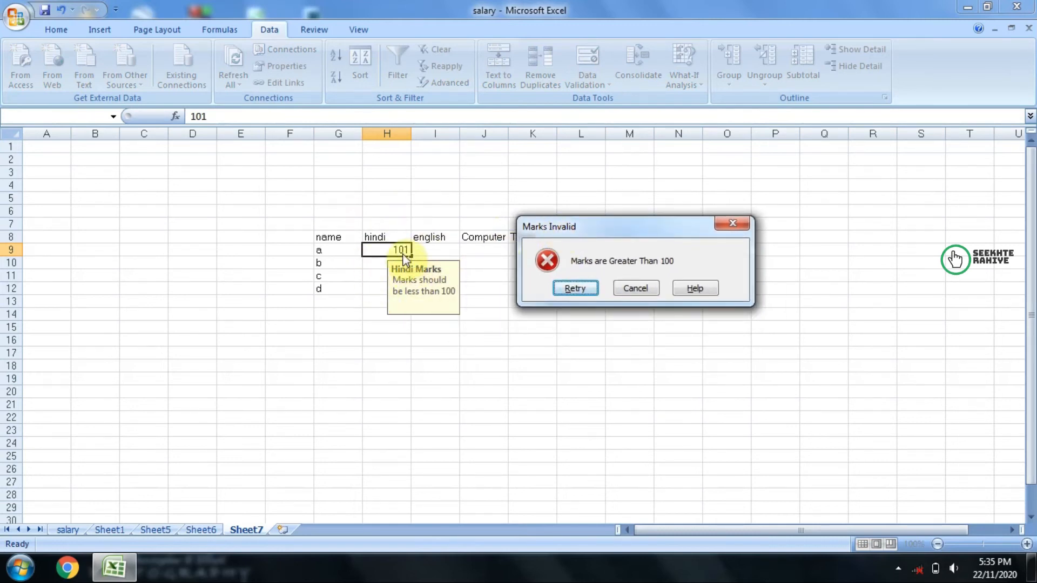
pyautogui.click(646, 294)
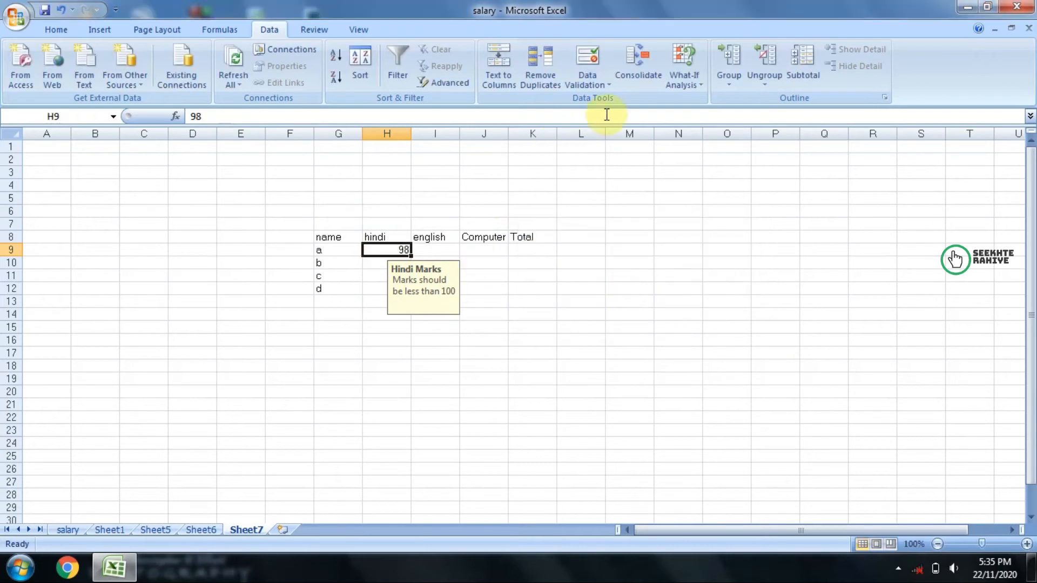
# Step: Review the allowed data types in H9's validation criteria, trying Any value, and cancel without applying
pyautogui.click(591, 66)
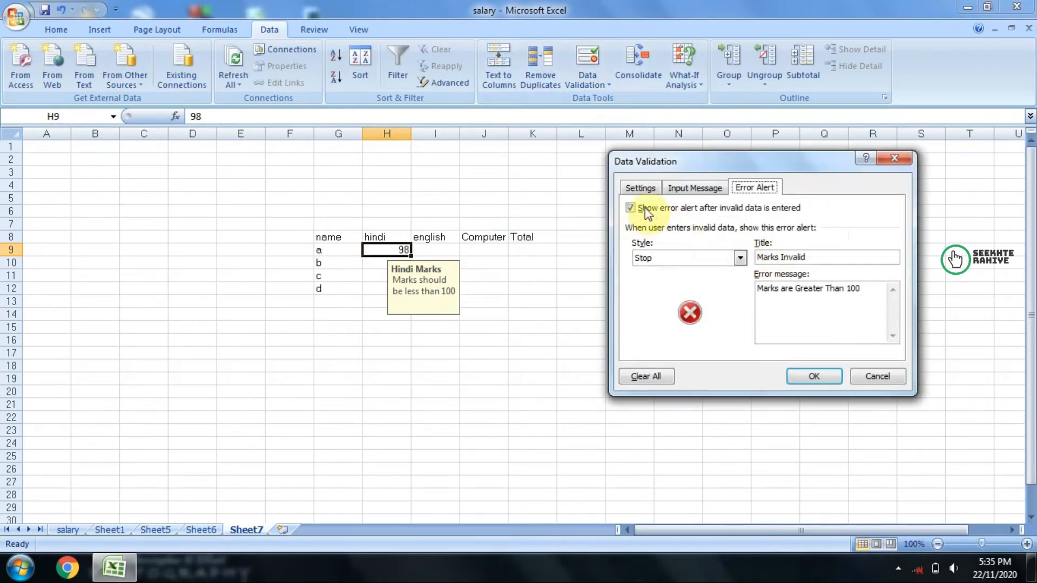
pyautogui.click(639, 188)
pyautogui.click(661, 238)
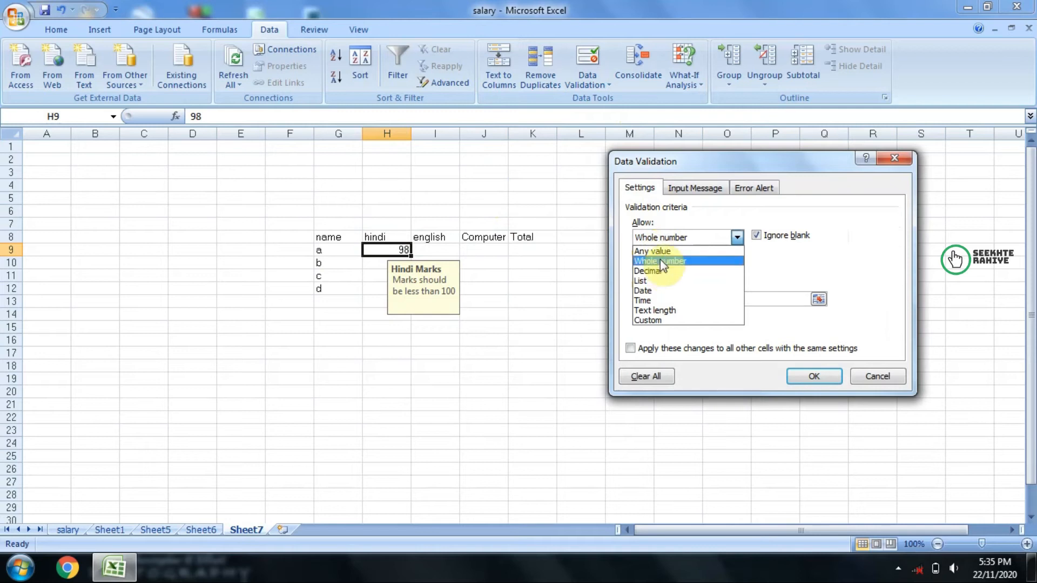
pyautogui.click(660, 251)
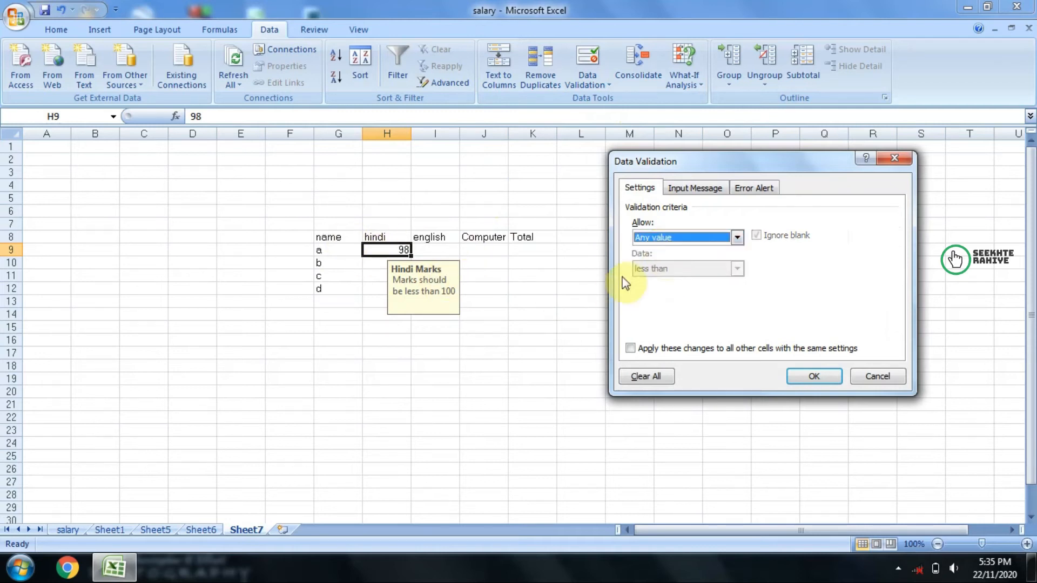
pyautogui.click(698, 237)
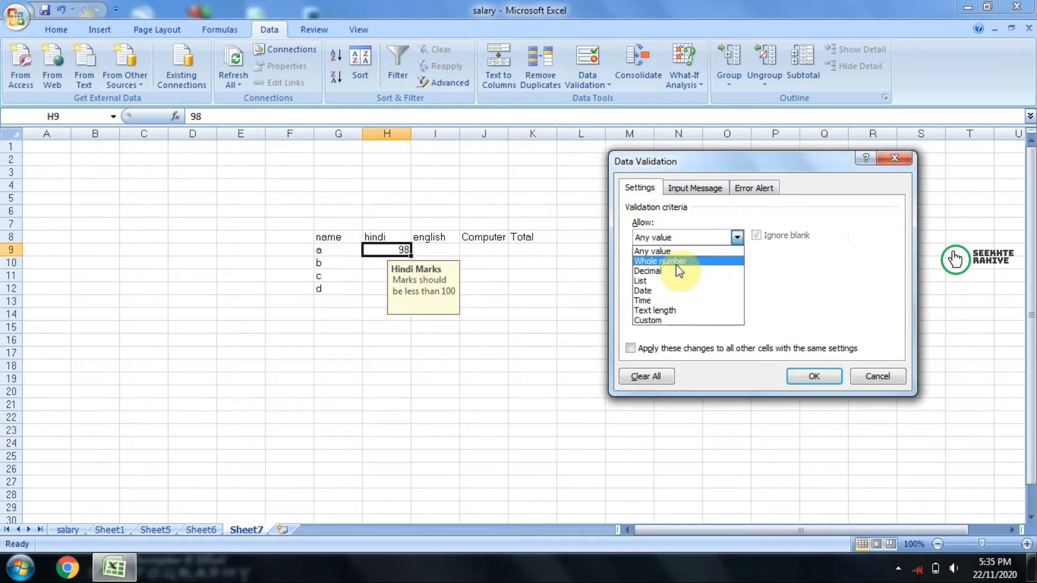
pyautogui.click(875, 374)
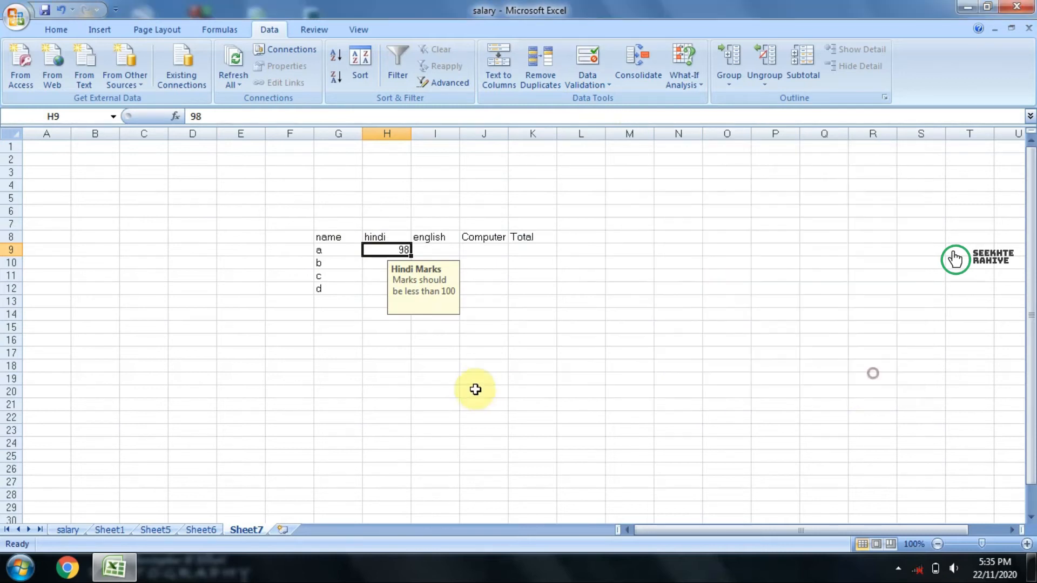
# Step: Clear the hindi mark from H9
pyautogui.click(475, 390)
pyautogui.click(330, 252)
pyautogui.moveTo(330, 252); pyautogui.dragTo(332, 289)
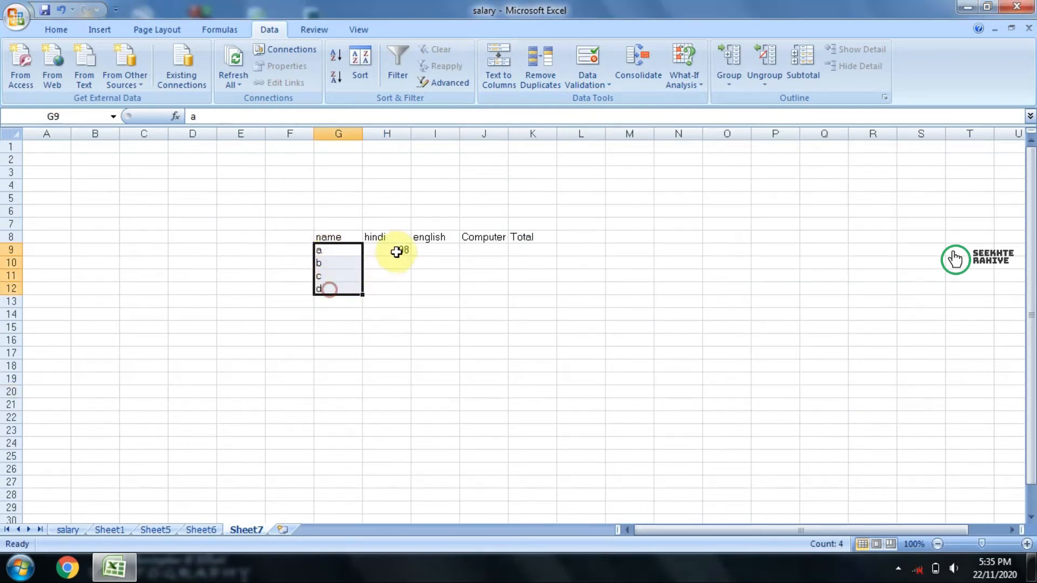
pyautogui.click(397, 252)
pyautogui.press('Return')
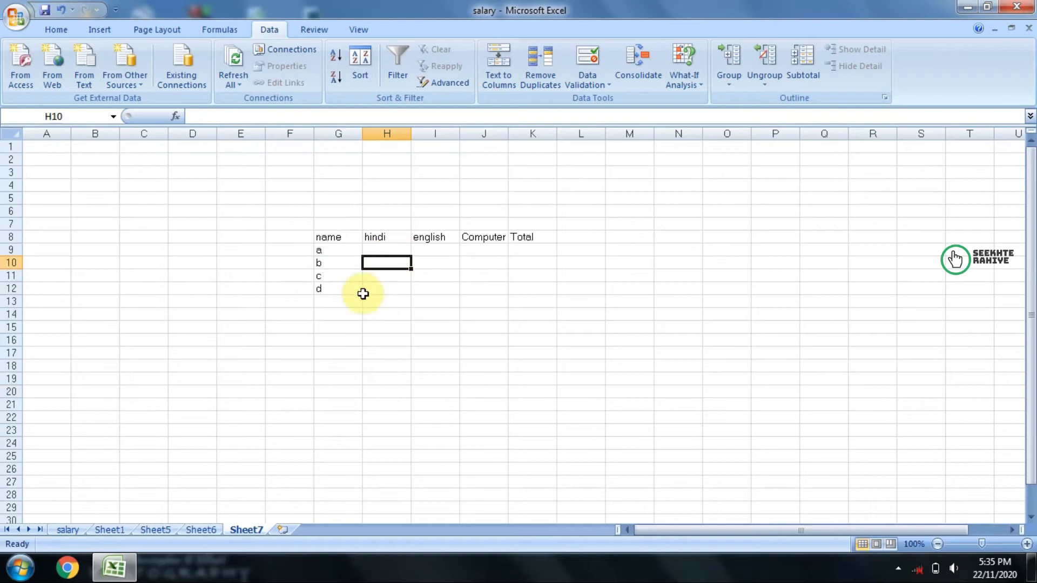
# Step: Try entering the name a manually in O8, and clear the cell again
pyautogui.click(331, 252)
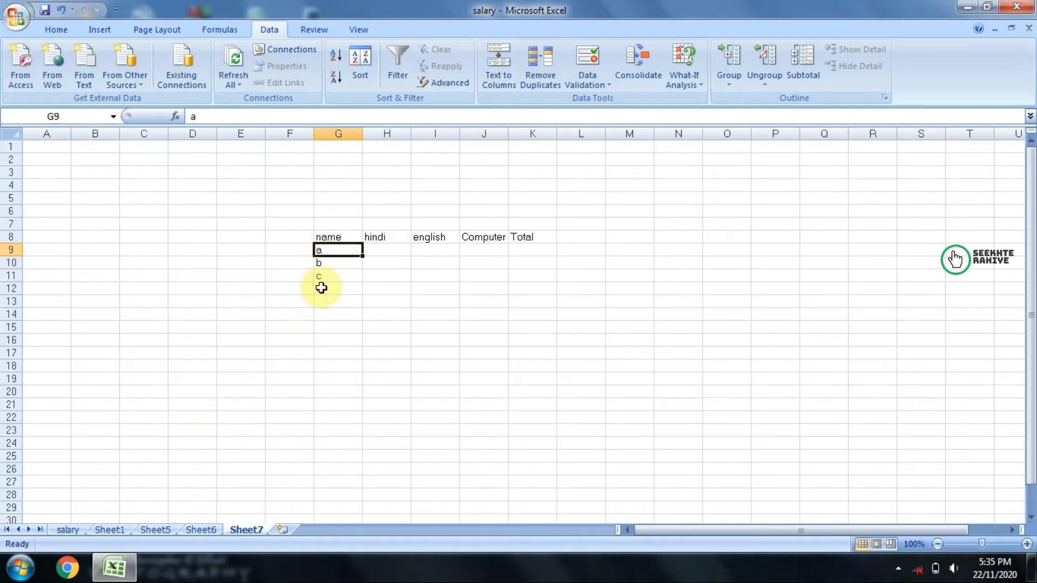
pyautogui.moveTo(330, 251); pyautogui.dragTo(331, 285)
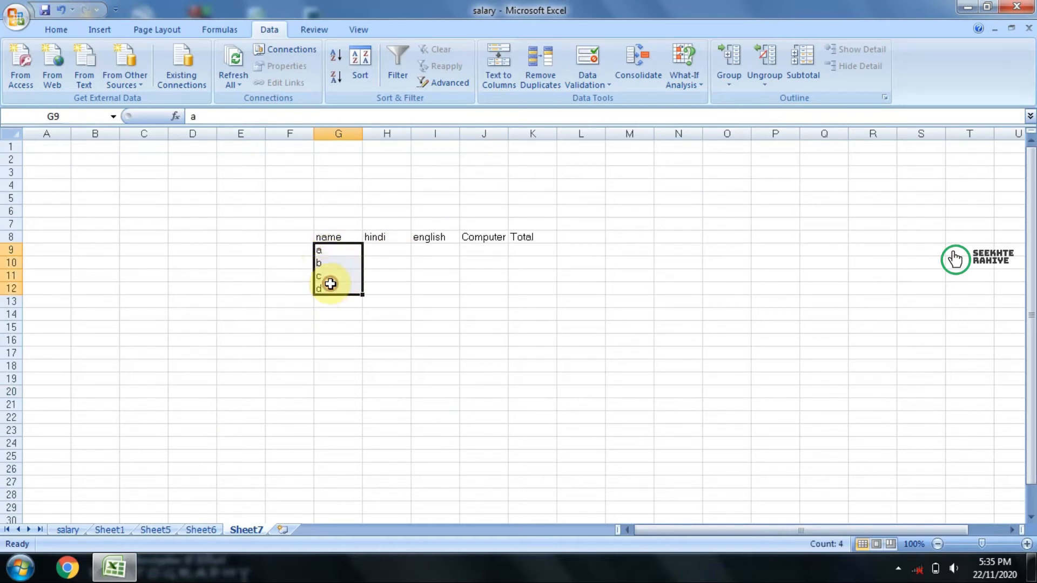
pyautogui.click(738, 236)
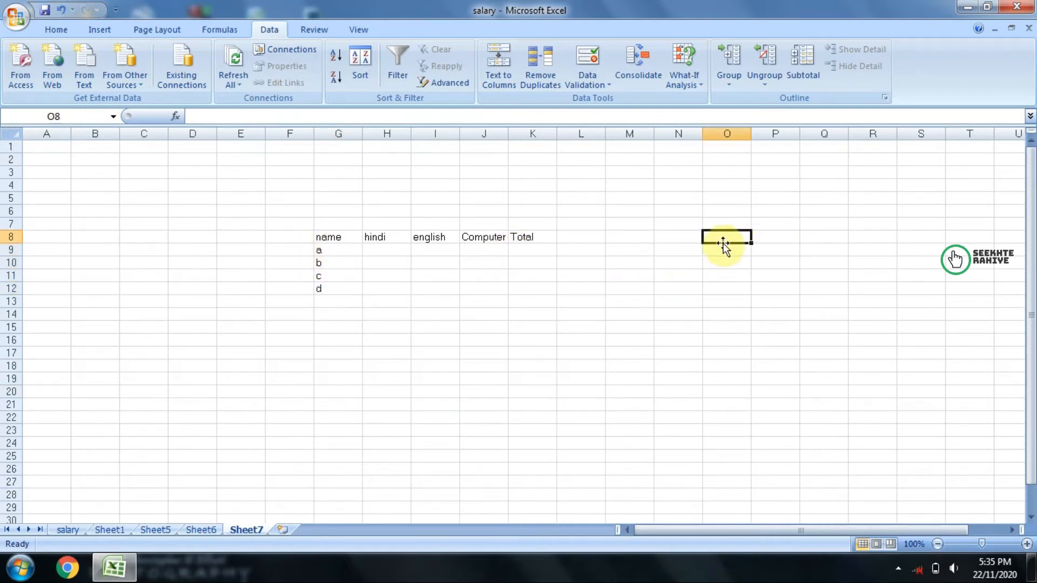
pyautogui.write('a')
pyautogui.press('Return')
pyautogui.press('Up')
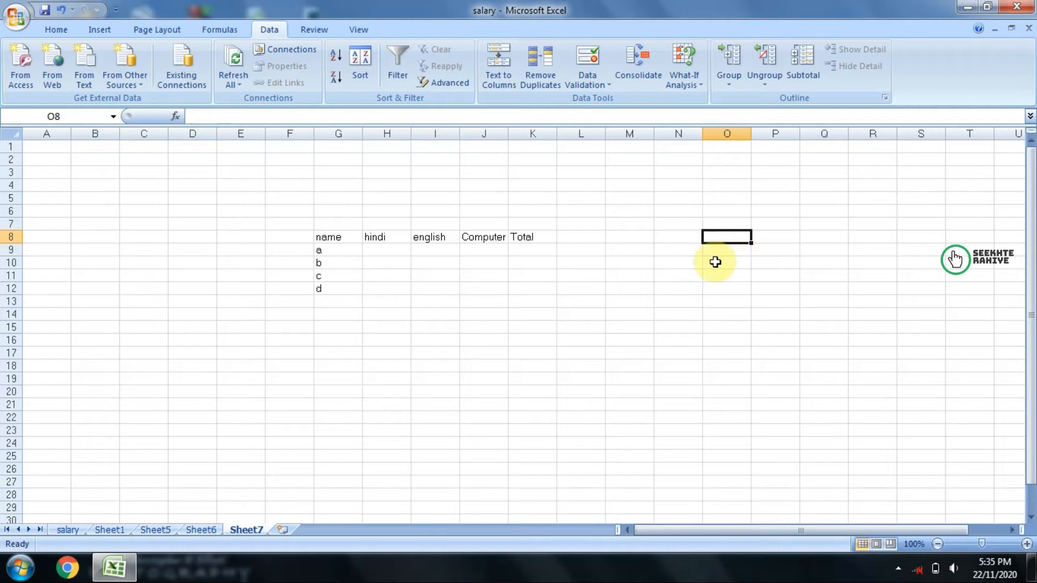
# Step: Apply List data validation to O9, using the names in G9:G12 as the source
pyautogui.click(736, 248)
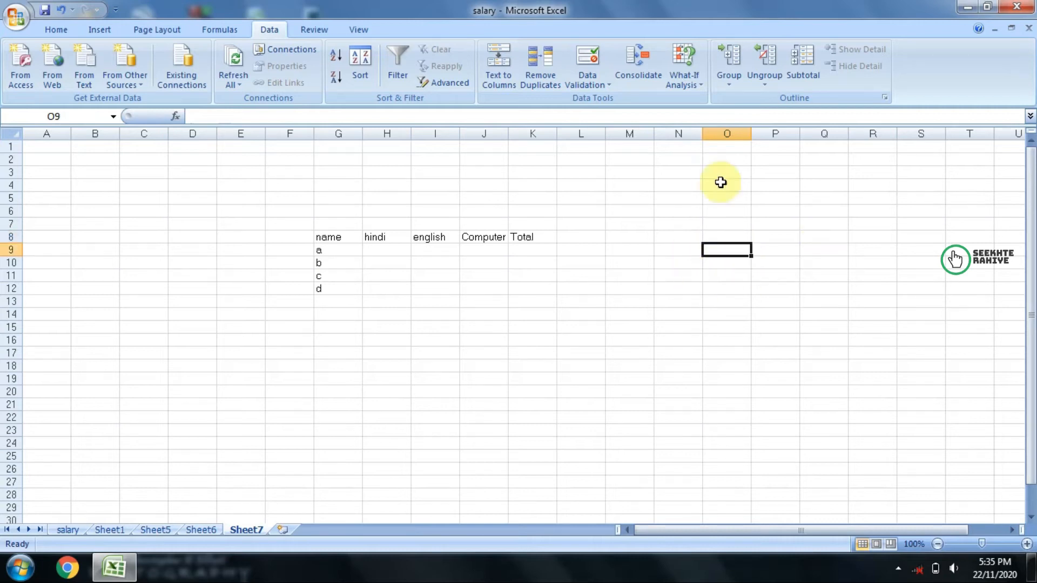
pyautogui.click(593, 59)
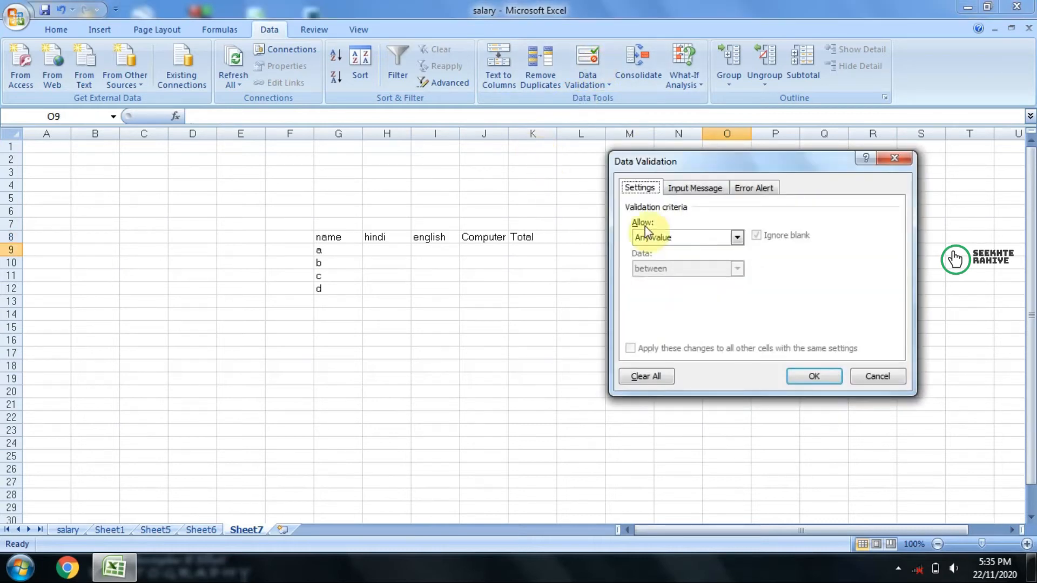
pyautogui.click(683, 238)
pyautogui.click(657, 283)
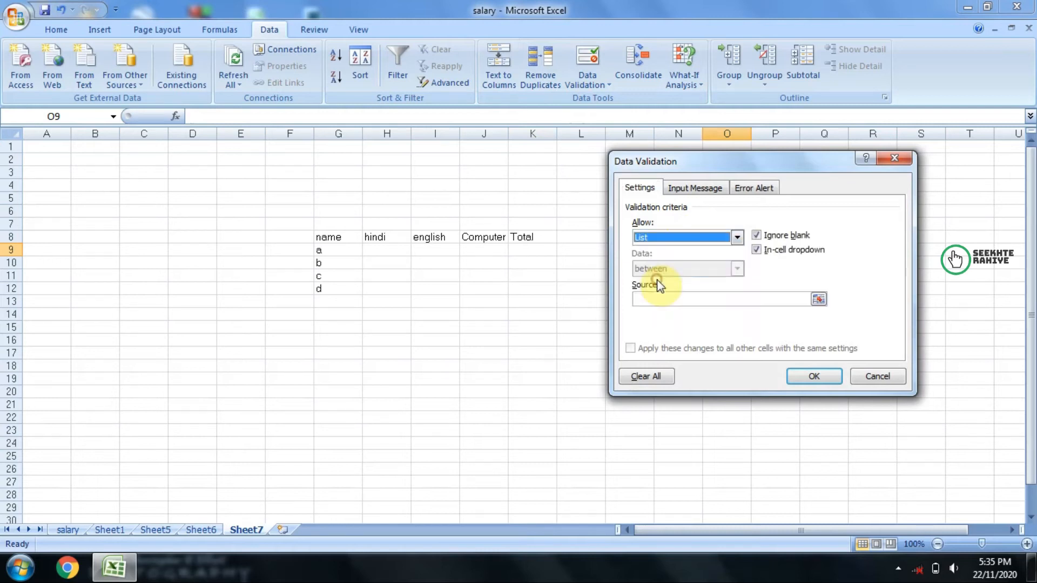
pyautogui.click(656, 300)
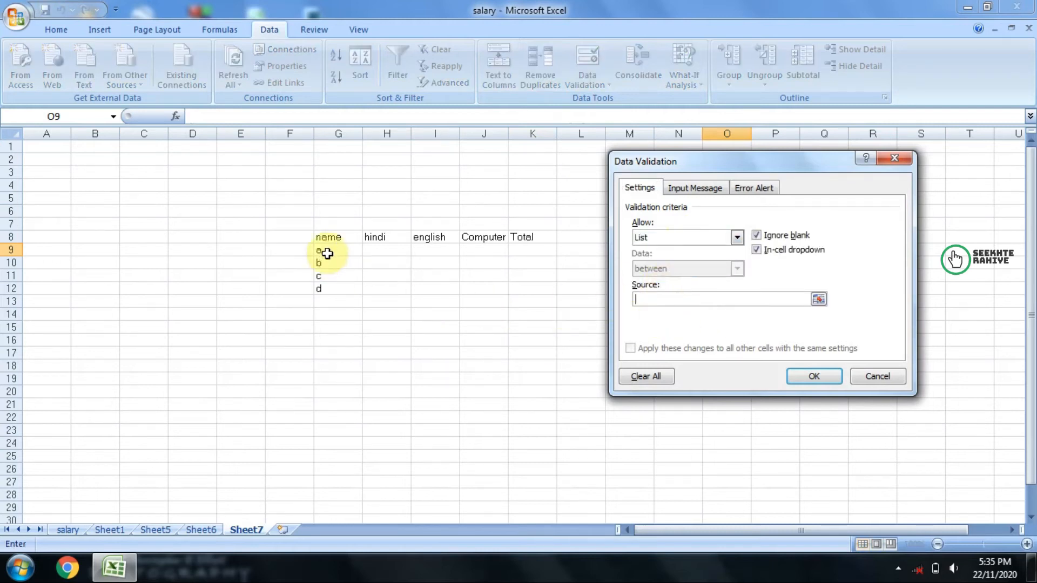
pyautogui.moveTo(335, 249); pyautogui.dragTo(336, 290)
pyautogui.click(814, 378)
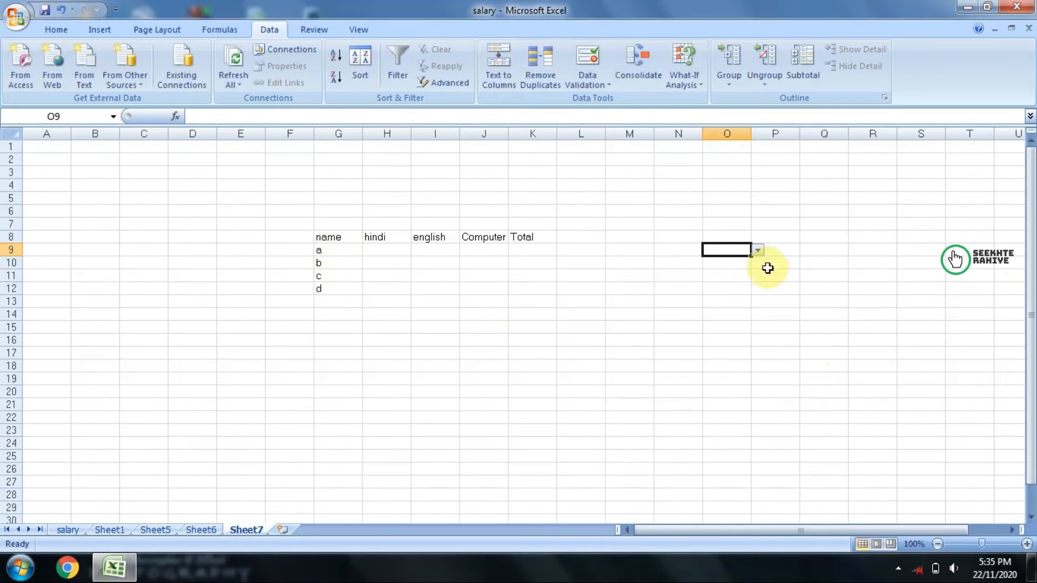
# Step: Choose b from the name list in O9 and fill it down column O to about row 29
pyautogui.click(759, 251)
pyautogui.click(734, 272)
pyautogui.click(731, 274)
pyautogui.click(724, 247)
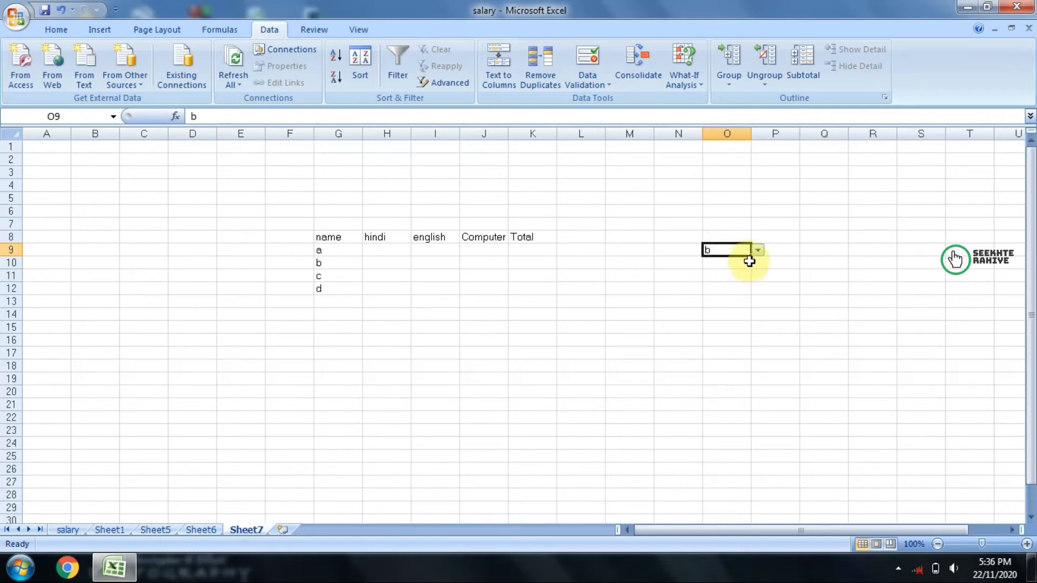
pyautogui.moveTo(752, 254); pyautogui.dragTo(757, 519)
pyautogui.click(824, 340)
# Step: Change O10 to c and O11 to a
pyautogui.click(740, 263)
pyautogui.click(758, 262)
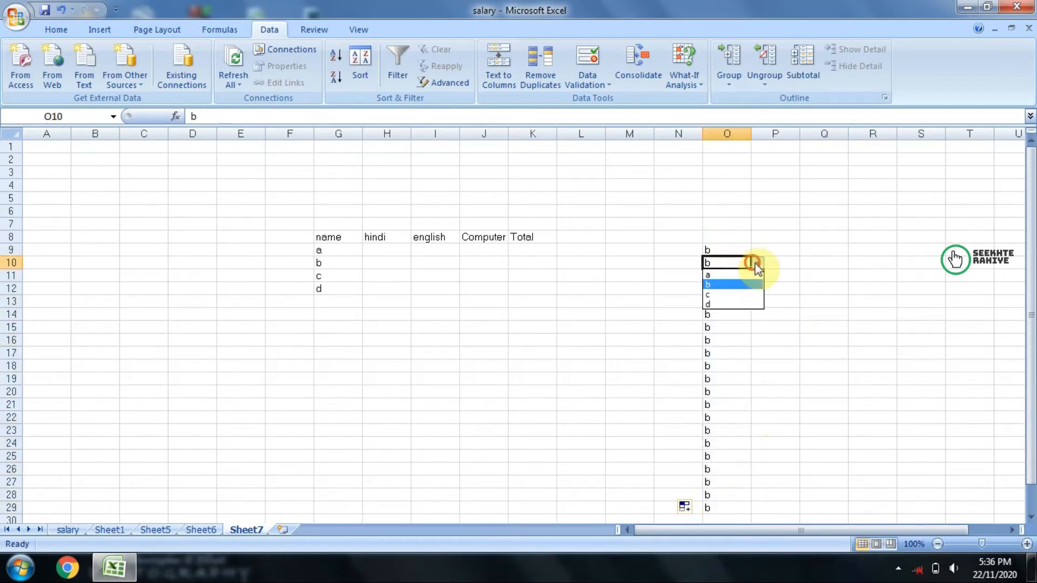
pyautogui.click(739, 295)
pyautogui.write('a')
pyautogui.press('Return')
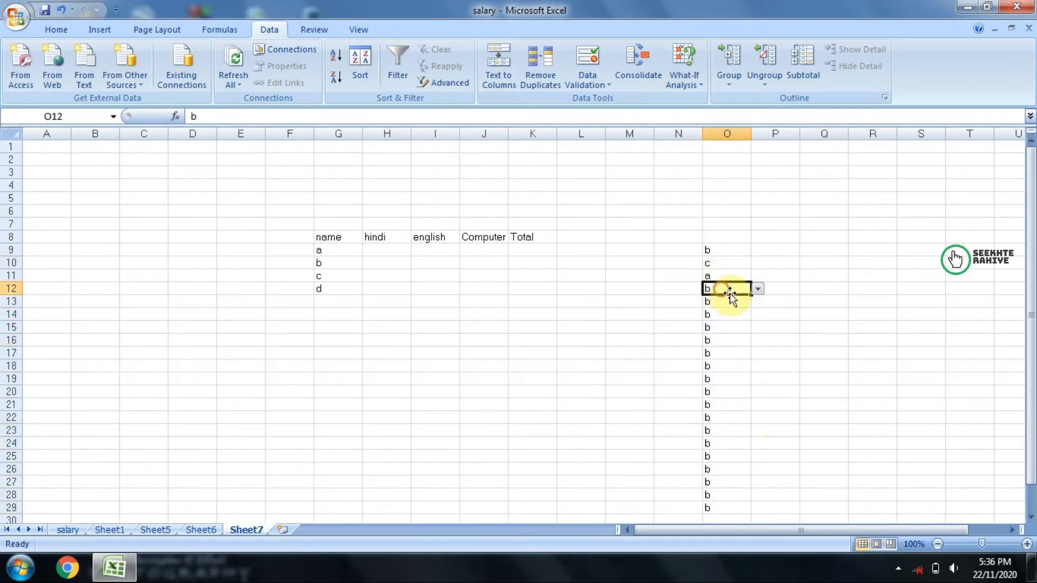
# Step: Set O15 to d, O16 to a and O17 to c from their name lists
pyautogui.click(740, 329)
pyautogui.click(758, 328)
pyautogui.click(741, 366)
pyautogui.click(730, 341)
pyautogui.click(741, 352)
pyautogui.click(732, 353)
pyautogui.click(759, 353)
pyautogui.click(717, 385)
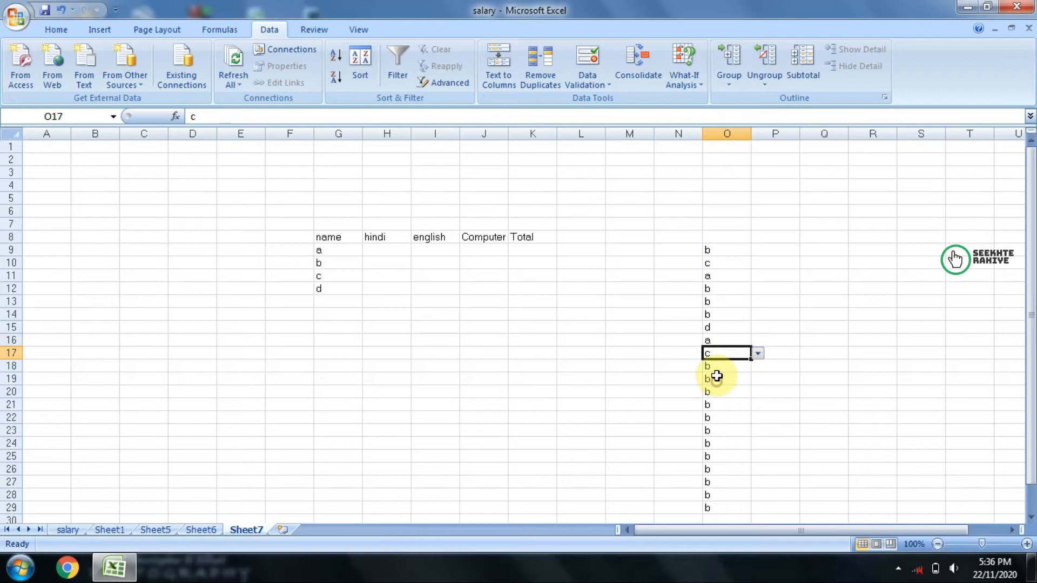
pyautogui.click(716, 377)
# Step: Try the Decimal criteria with the between condition and an empty minimum on O9:O27, and cancel the validation change
pyautogui.moveTo(711, 253); pyautogui.dragTo(722, 482)
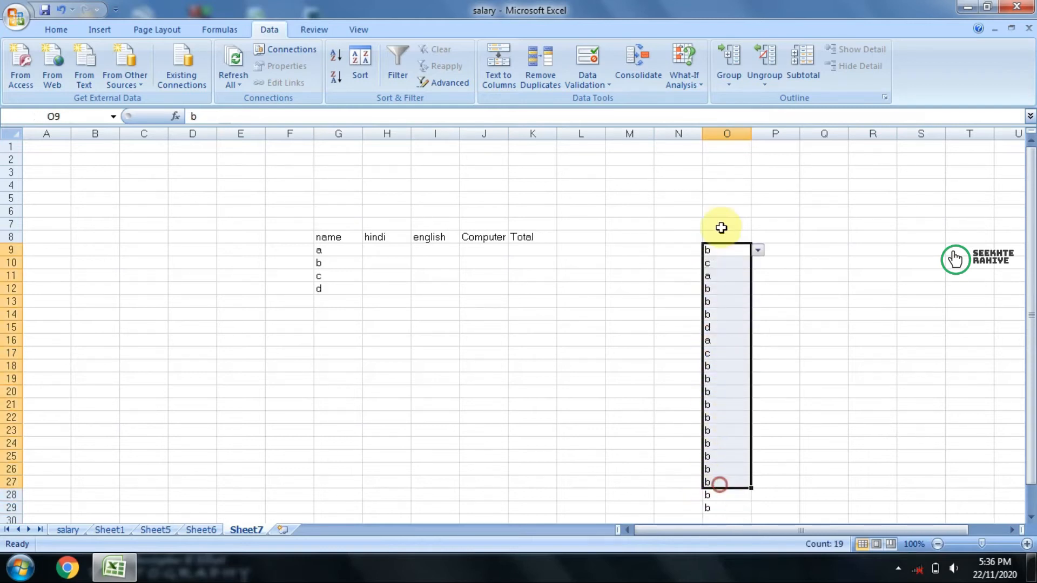
pyautogui.click(587, 60)
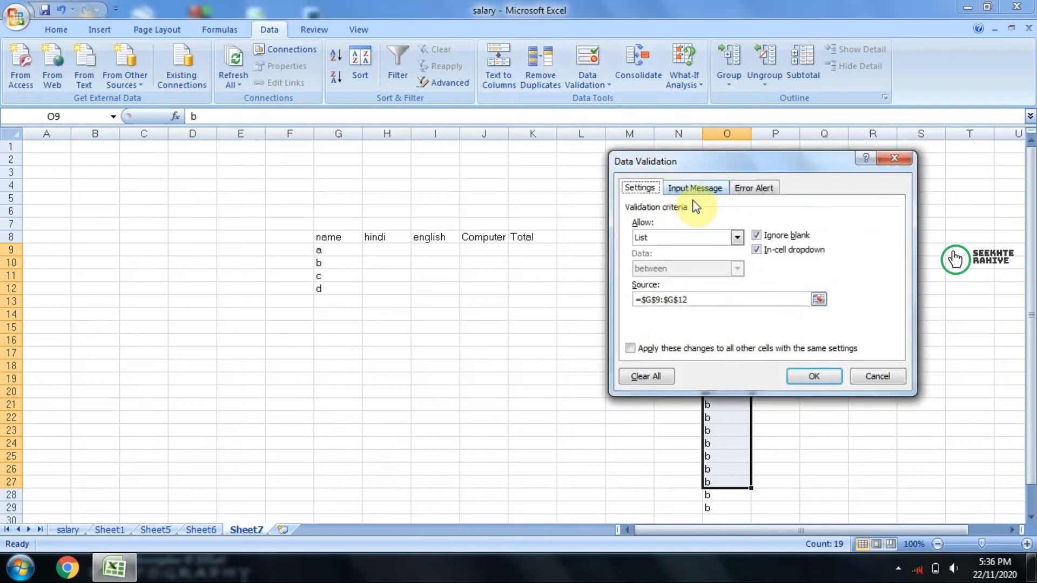
pyautogui.click(696, 237)
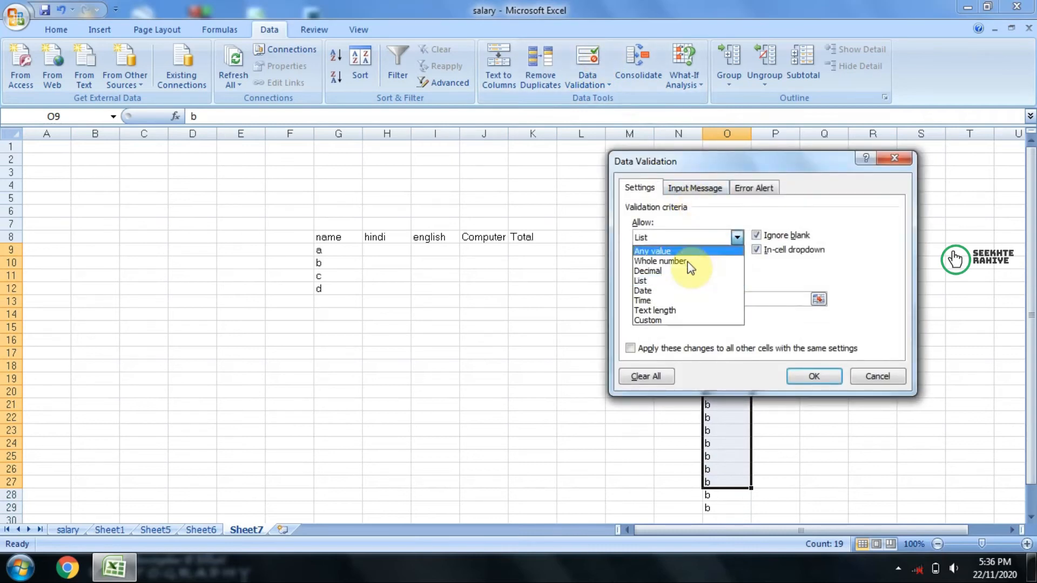
pyautogui.click(658, 270)
pyautogui.click(701, 299)
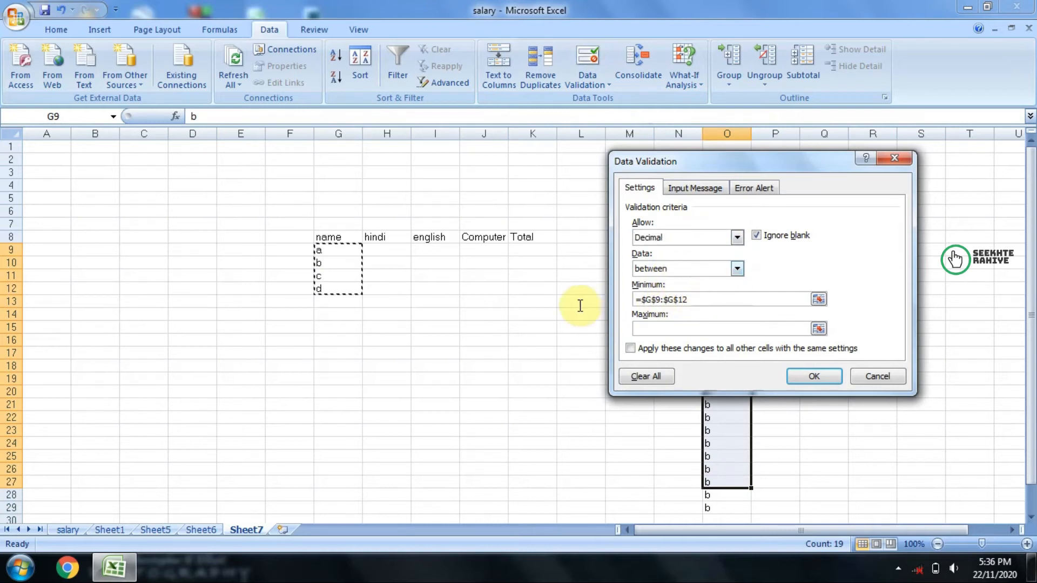
pyautogui.click(706, 301)
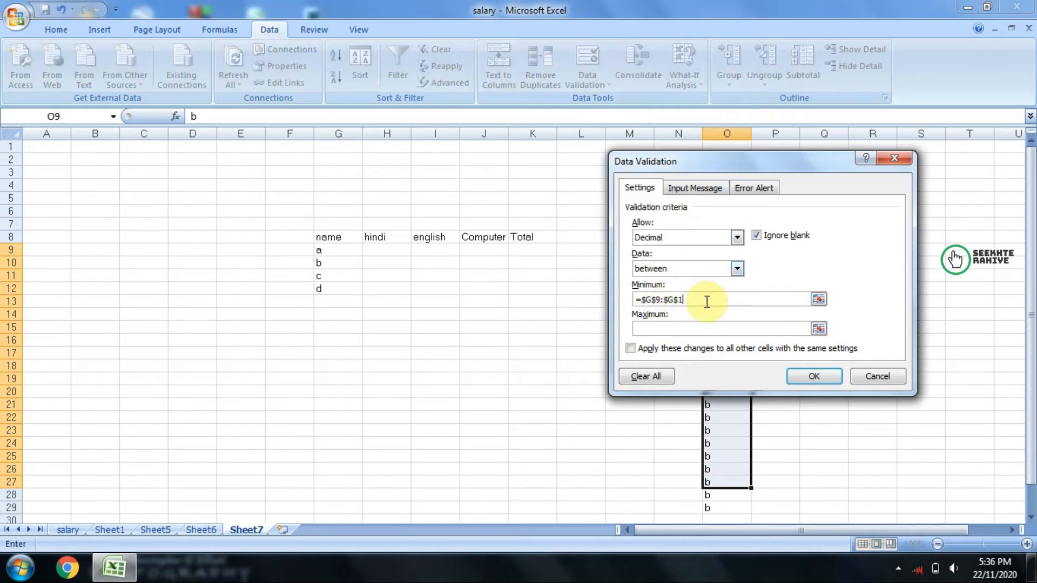
pyautogui.click(683, 269)
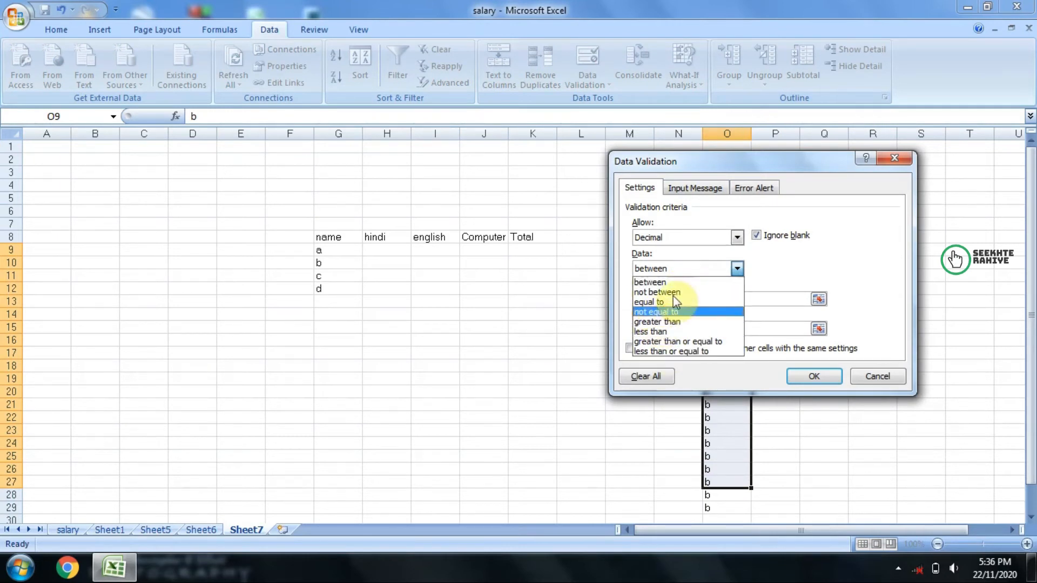
pyautogui.click(648, 282)
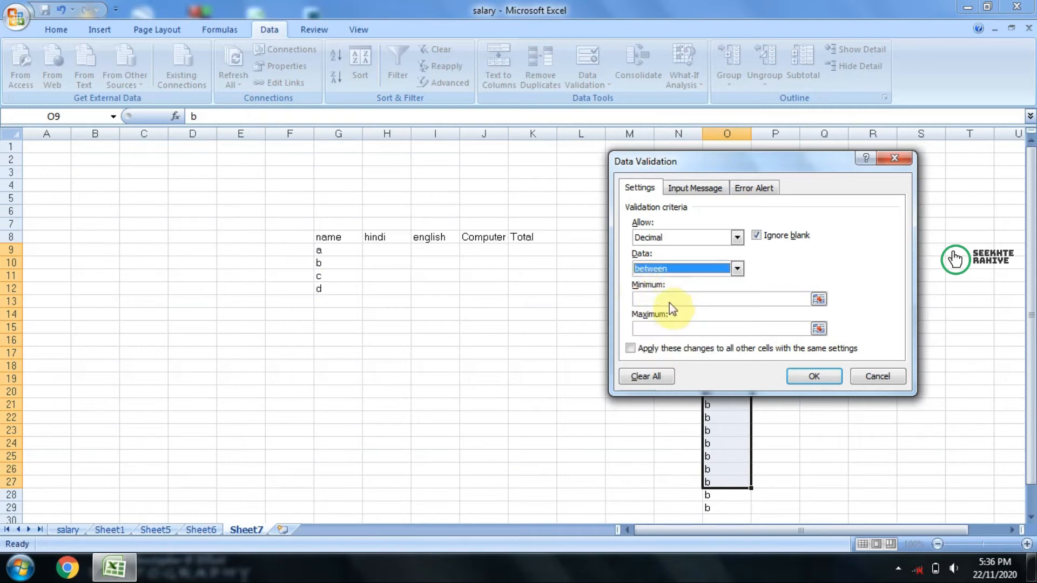
pyautogui.click(869, 369)
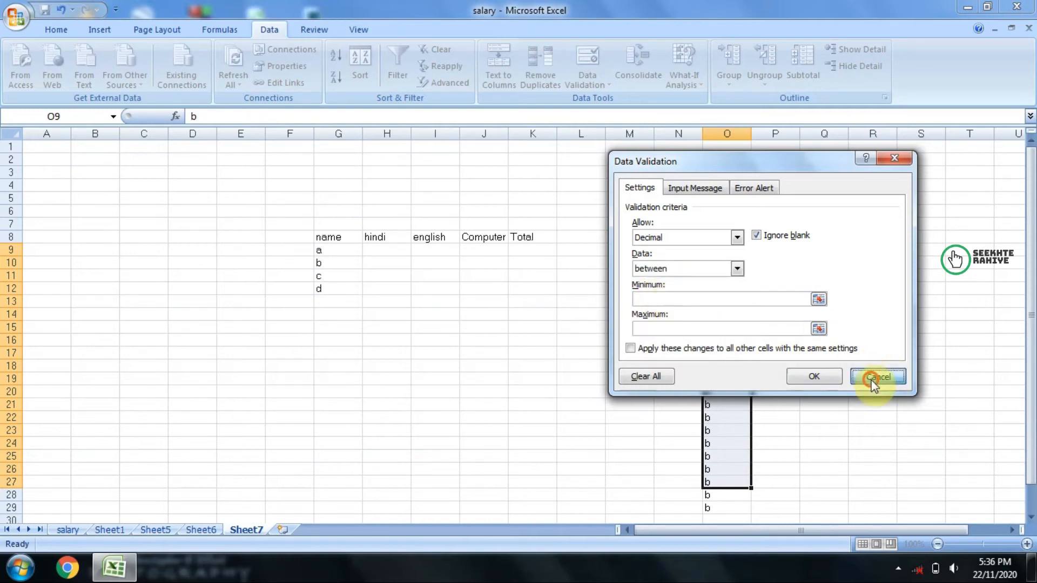
# Step: Change the validation of H9 to whole numbers between 0 and 100
pyautogui.click(367, 252)
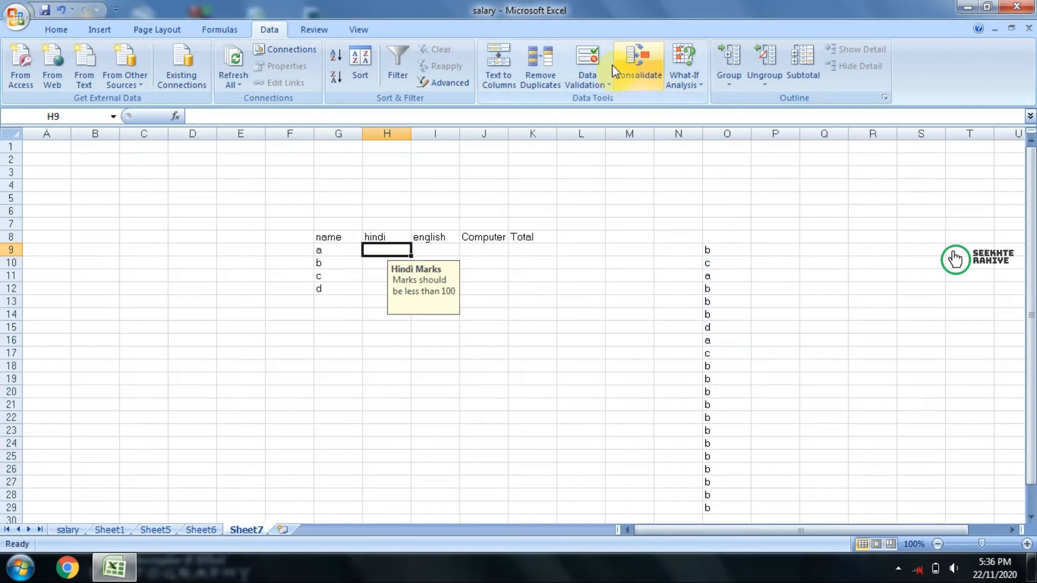
pyautogui.click(595, 62)
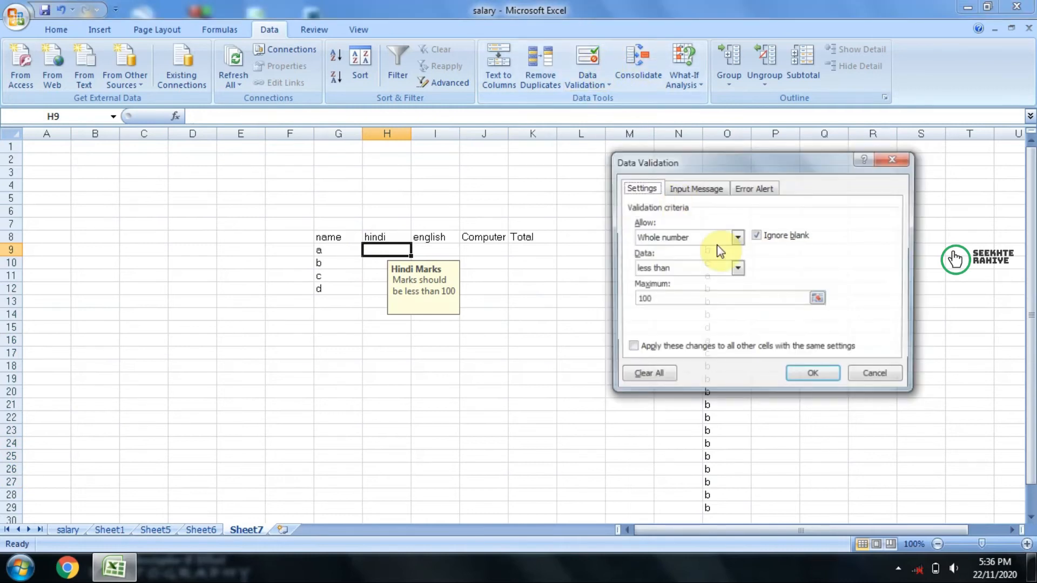
pyautogui.click(678, 269)
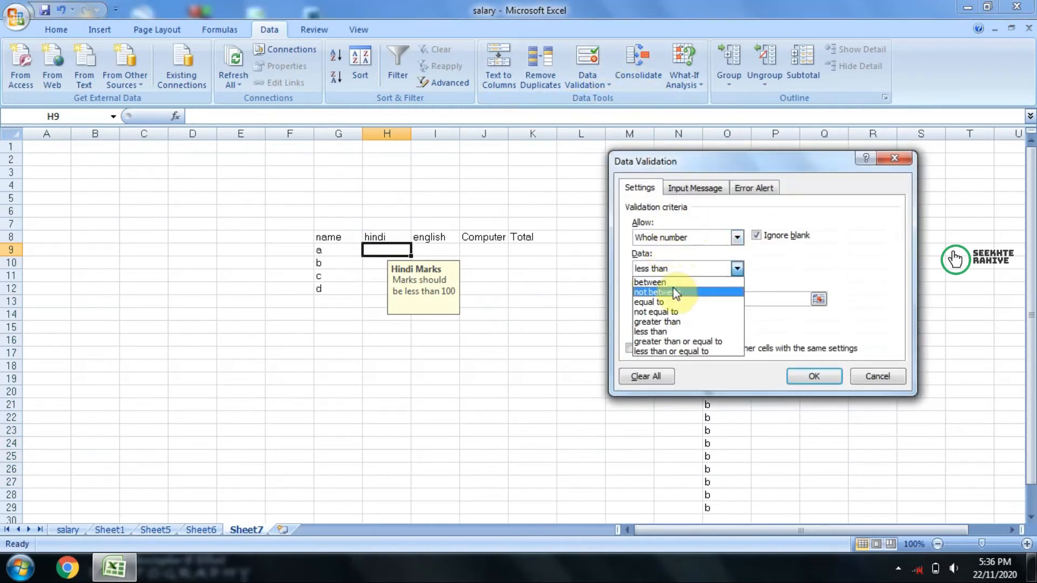
pyautogui.click(657, 282)
pyautogui.moveTo(665, 298); pyautogui.dragTo(557, 296)
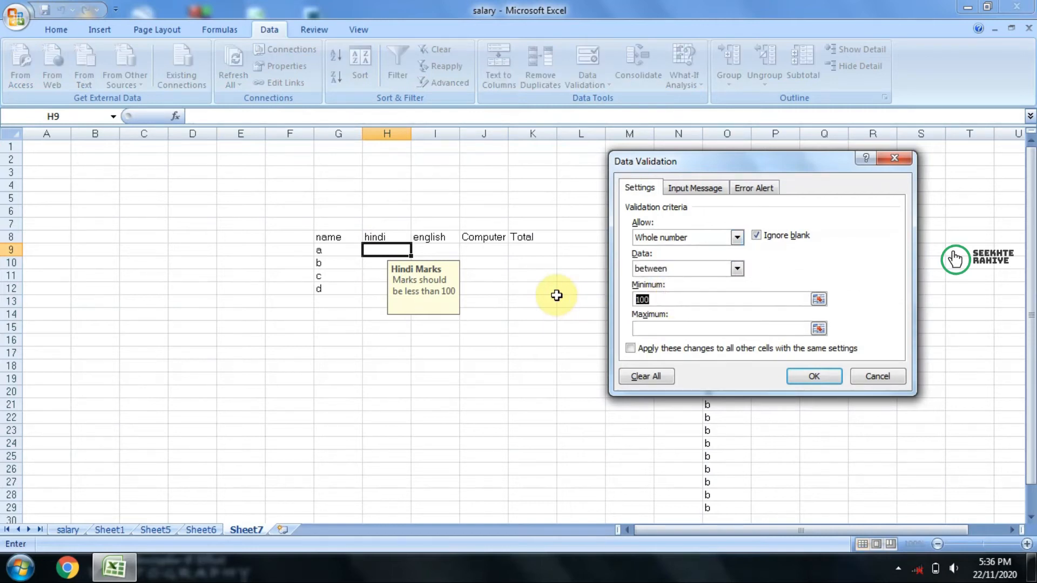
pyautogui.write('0')
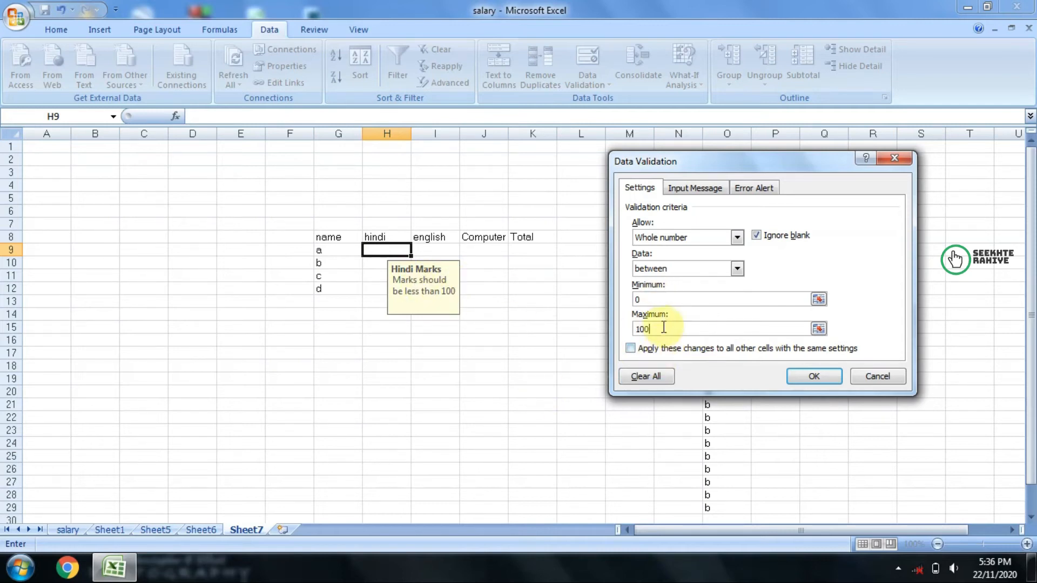
pyautogui.click(809, 382)
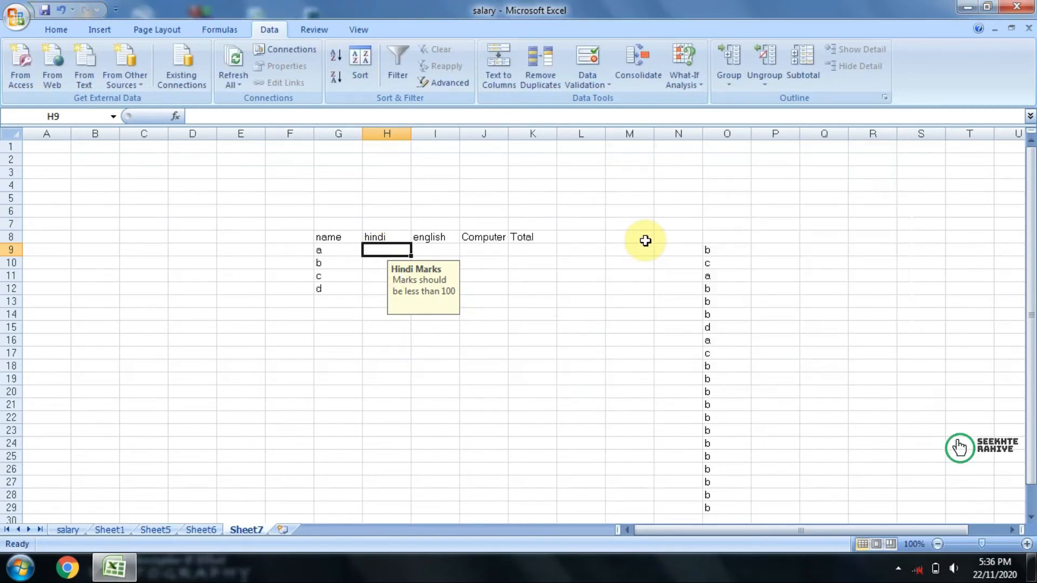
# Step: Try to enter -20 in H9 to test the marks limits, and cancel the entry
pyautogui.write('-20')
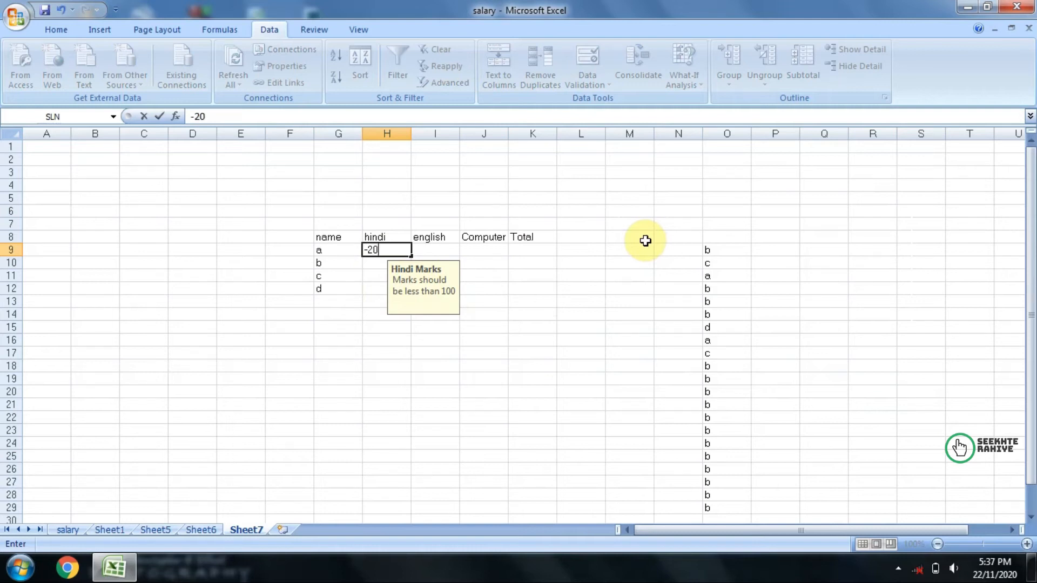
pyautogui.press('Return')
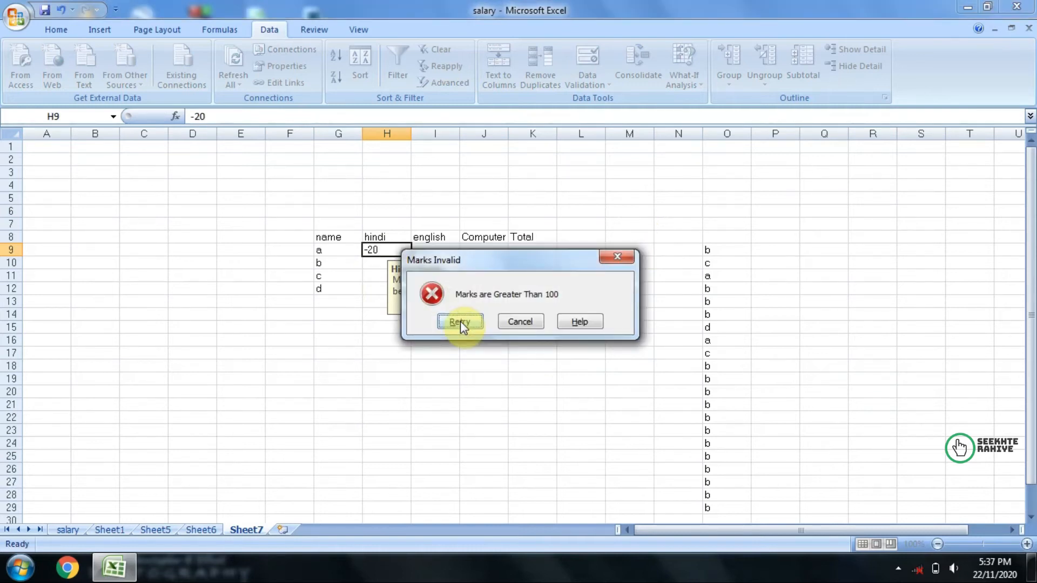
pyautogui.click(517, 322)
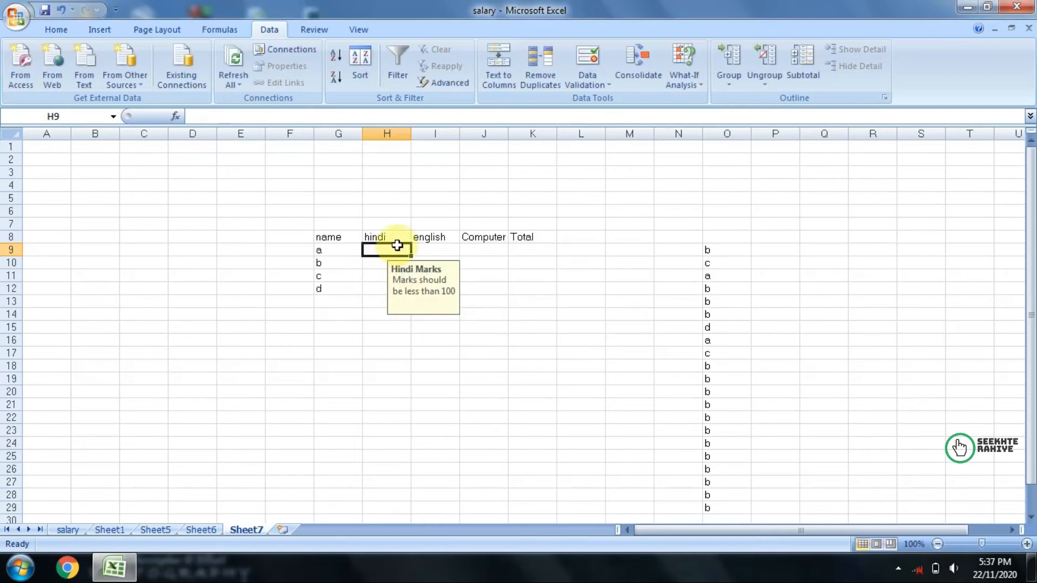
# Step: Try the mark 101 in H9, and retry with 56
pyautogui.write('101')
pyautogui.press('Return')
pyautogui.click(460, 321)
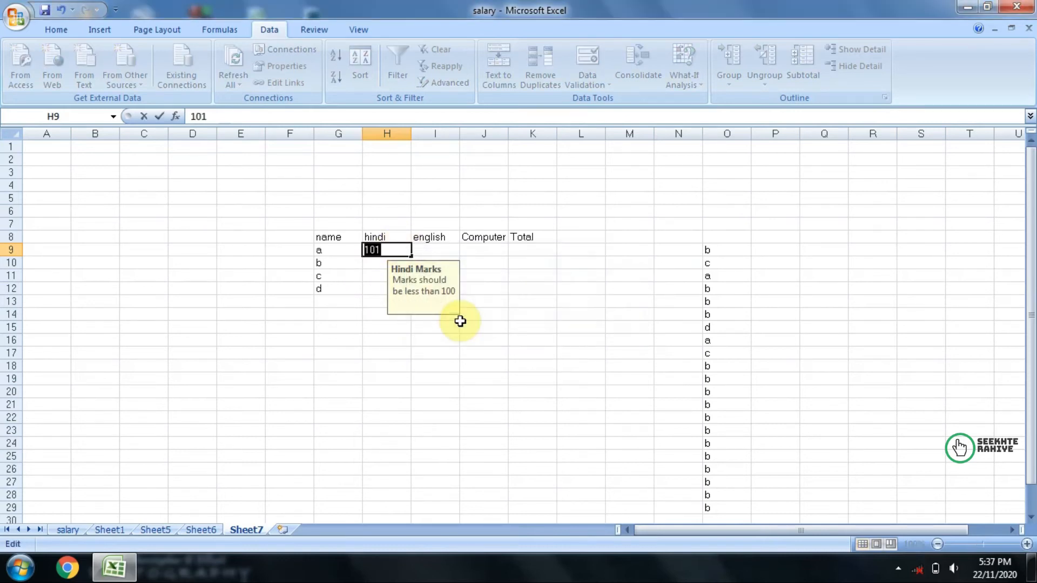
pyautogui.write('56')
pyautogui.press('Return')
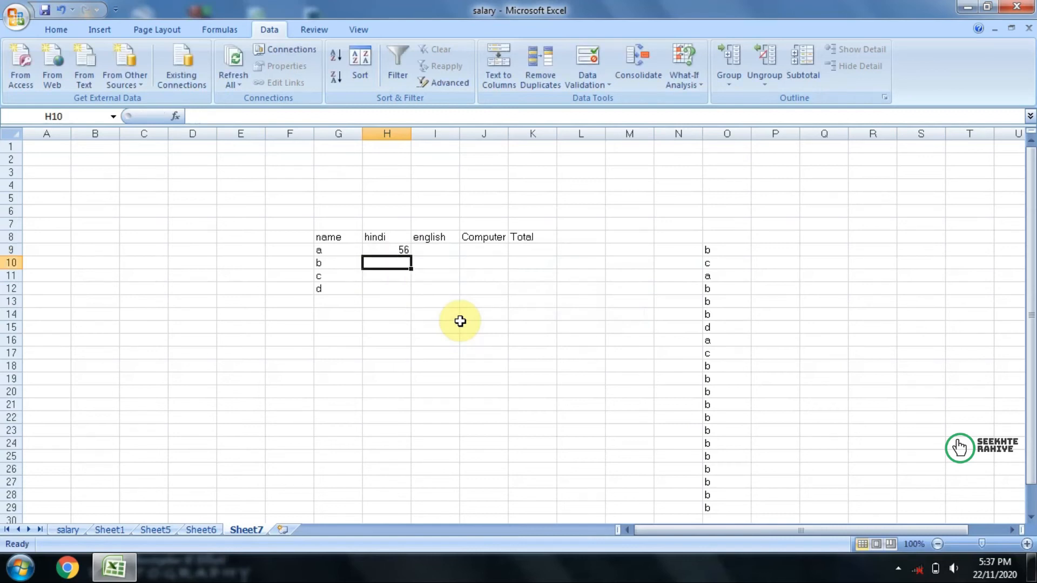
# Step: Review the validation criteria, input message and error alert options for H10, and close them without changes
pyautogui.click(591, 55)
pyautogui.click(698, 238)
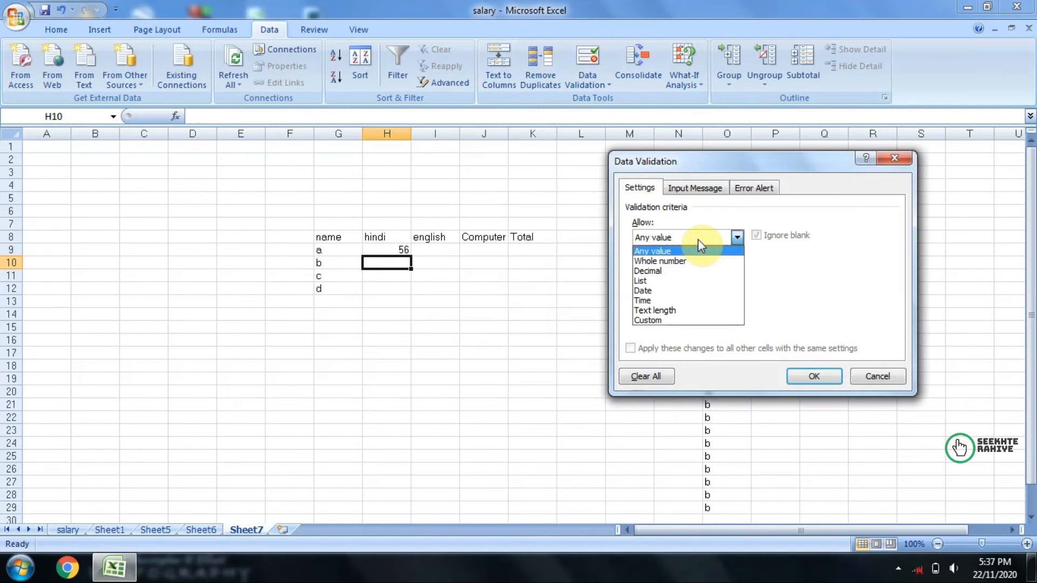
pyautogui.click(698, 239)
pyautogui.click(698, 189)
pyautogui.click(738, 188)
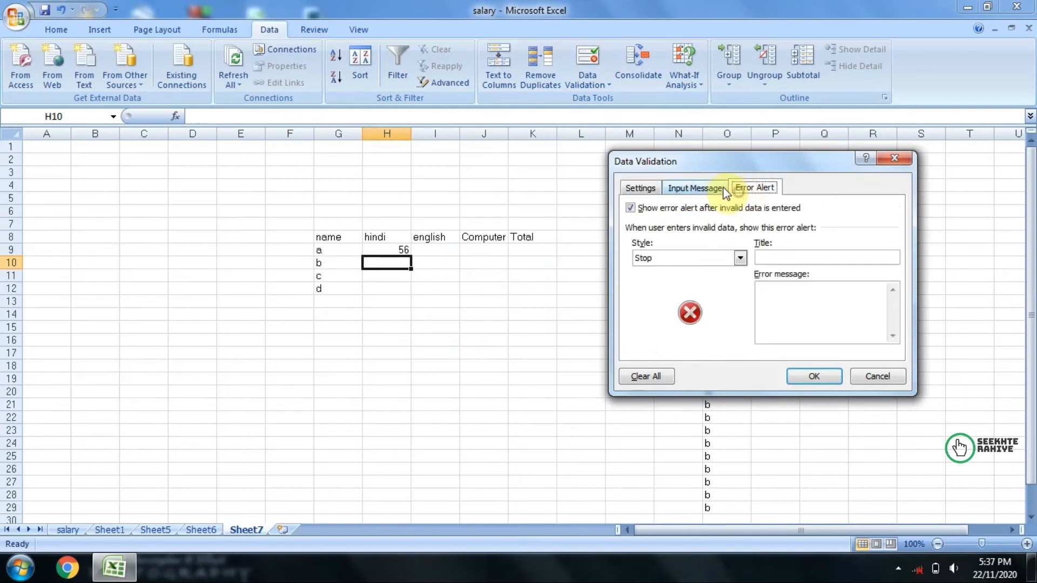
pyautogui.click(906, 159)
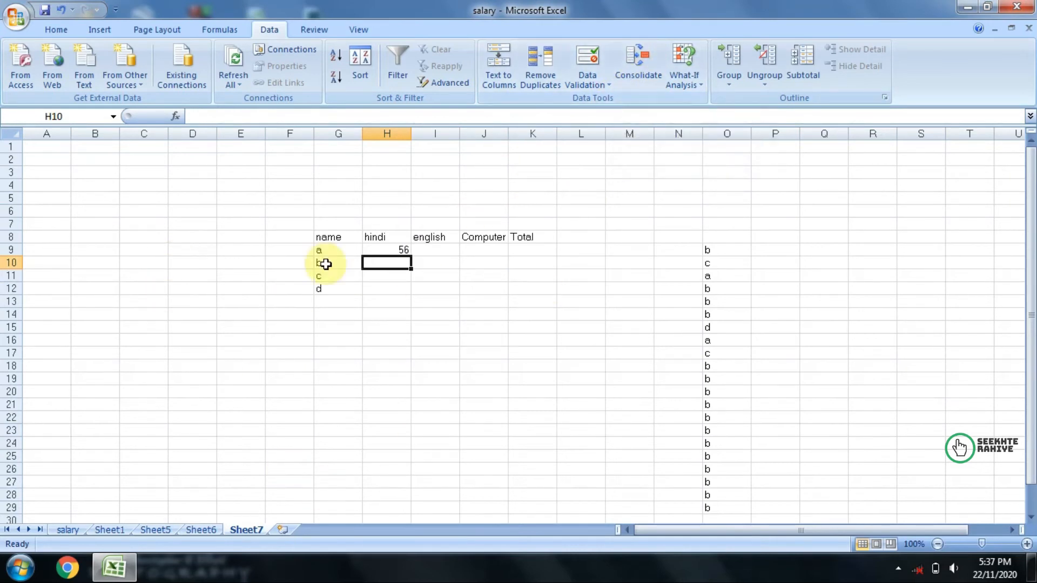
# Step: On a new worksheet, Sheet8, list the row labels a to e in G10:G14
pyautogui.click(331, 239)
pyautogui.moveTo(331, 240); pyautogui.dragTo(513, 283)
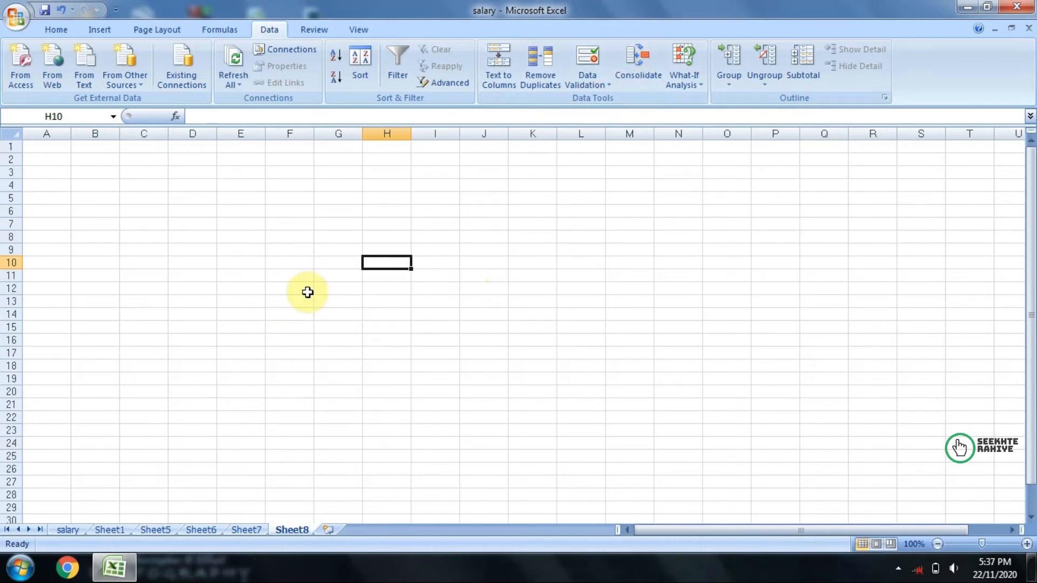
pyautogui.click(339, 262)
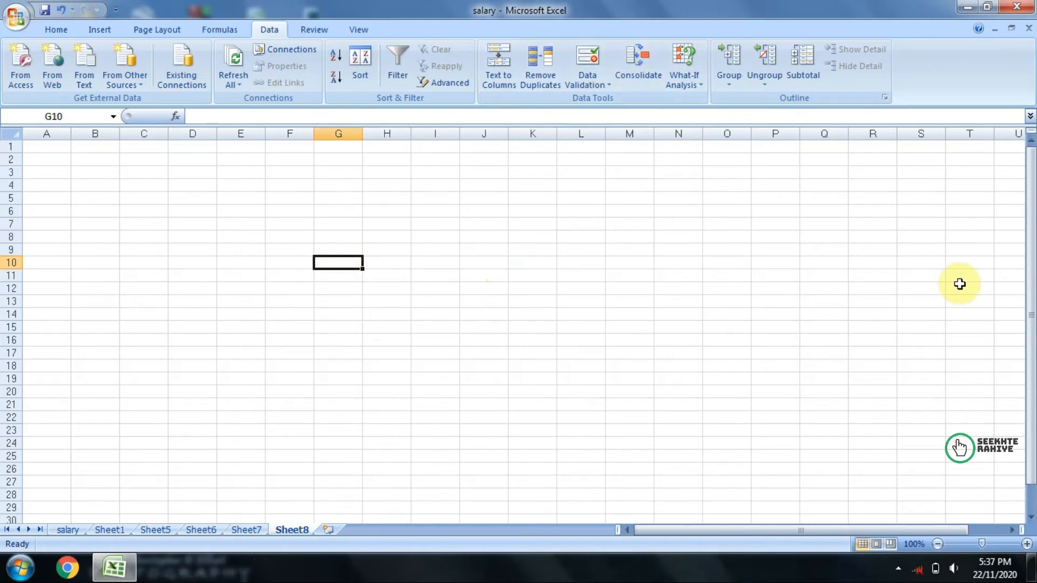
pyautogui.write('a')
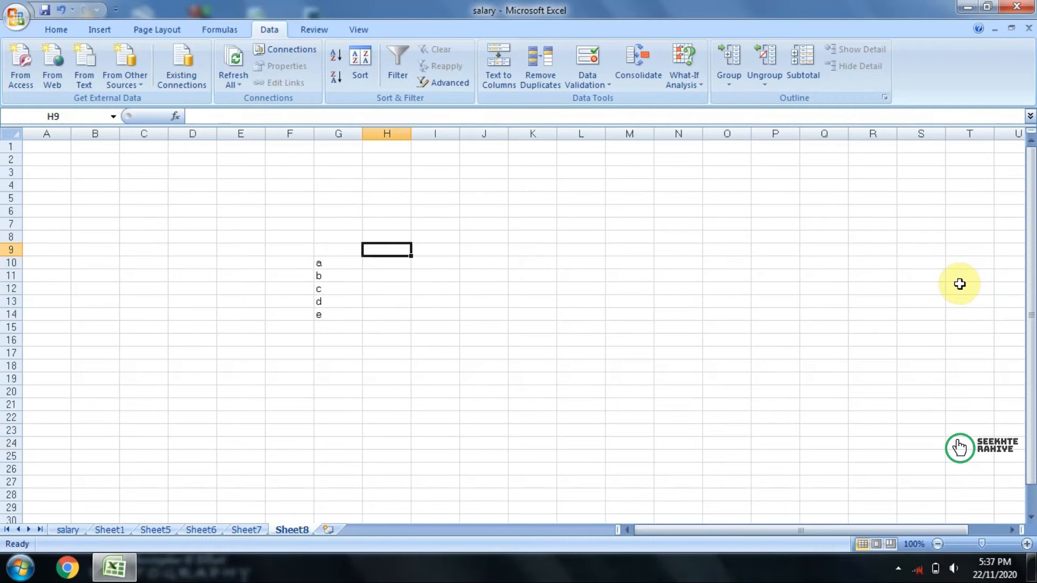
# Step: Enter the month headers jan, feb and mar in H9:J9
pyautogui.write('jan')
pyautogui.press('Tab')
pyautogui.write('feb')
pyautogui.press('Tab')
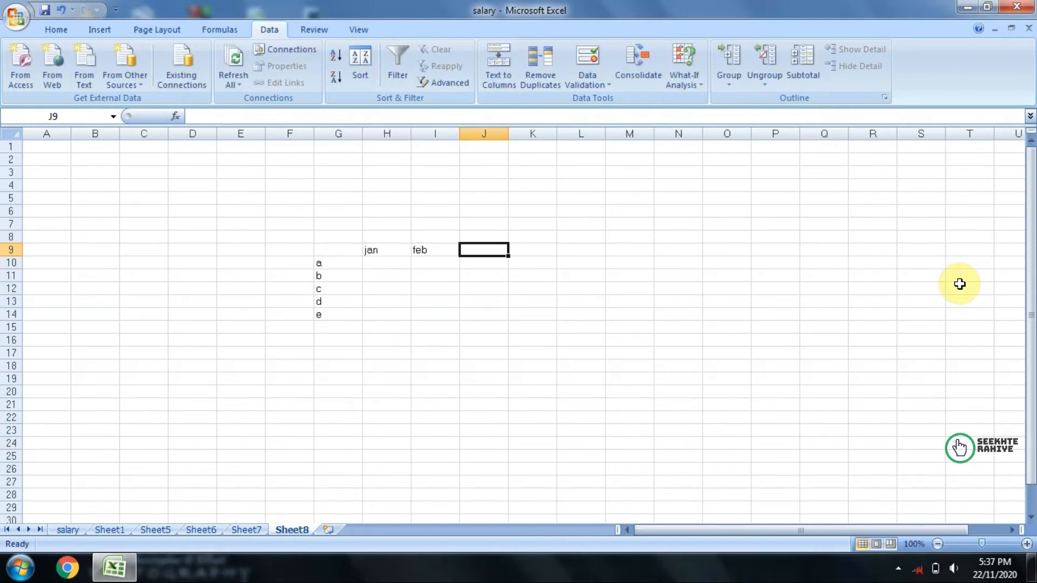
pyautogui.write('mar')
pyautogui.click(389, 393)
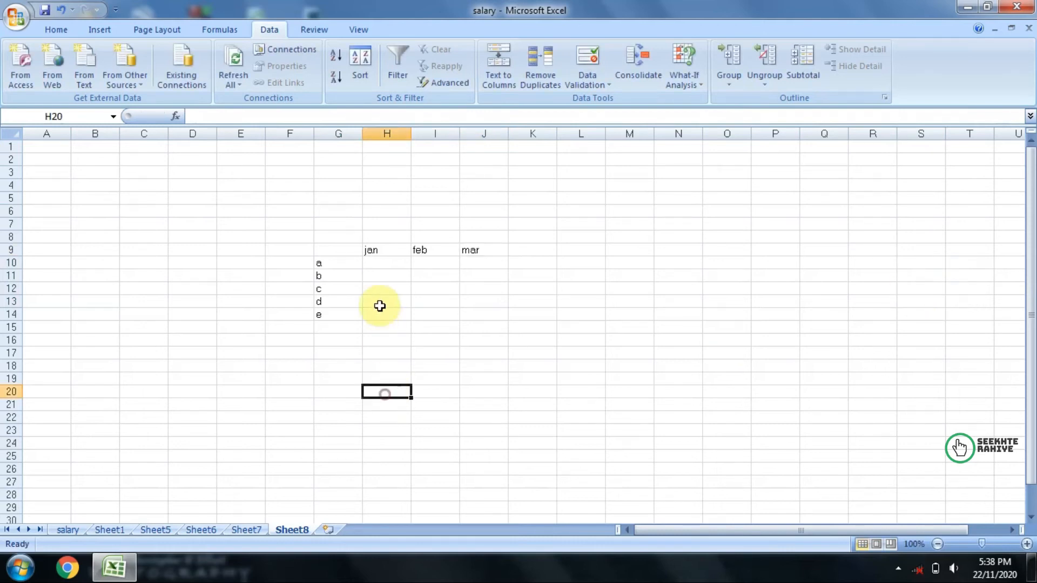
# Step: Fill rows a to e with 10 for jan, 20 for feb and 30 for mar
pyautogui.click(387, 263)
pyautogui.write('10')
pyautogui.press('Return')
pyautogui.write('20')
pyautogui.press('Return')
pyautogui.write('30')
pyautogui.press('Return')
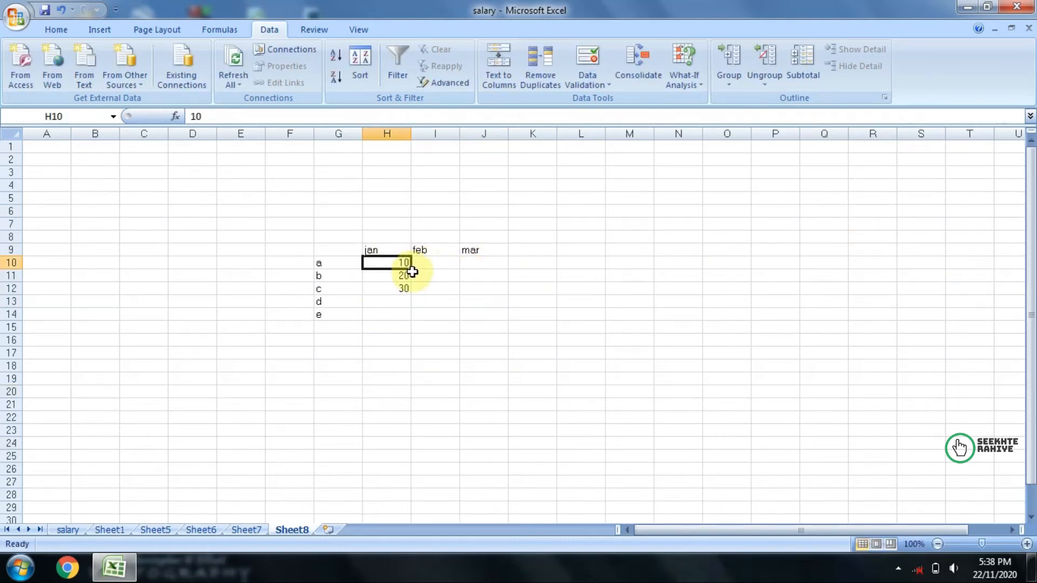
pyautogui.moveTo(413, 270); pyautogui.dragTo(409, 316)
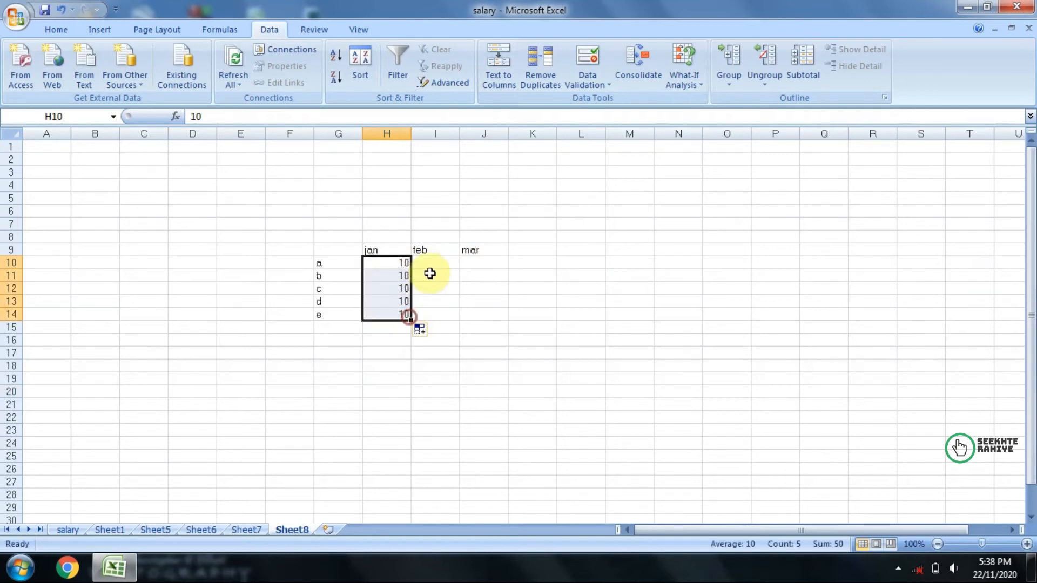
pyautogui.click(431, 264)
pyautogui.write('20')
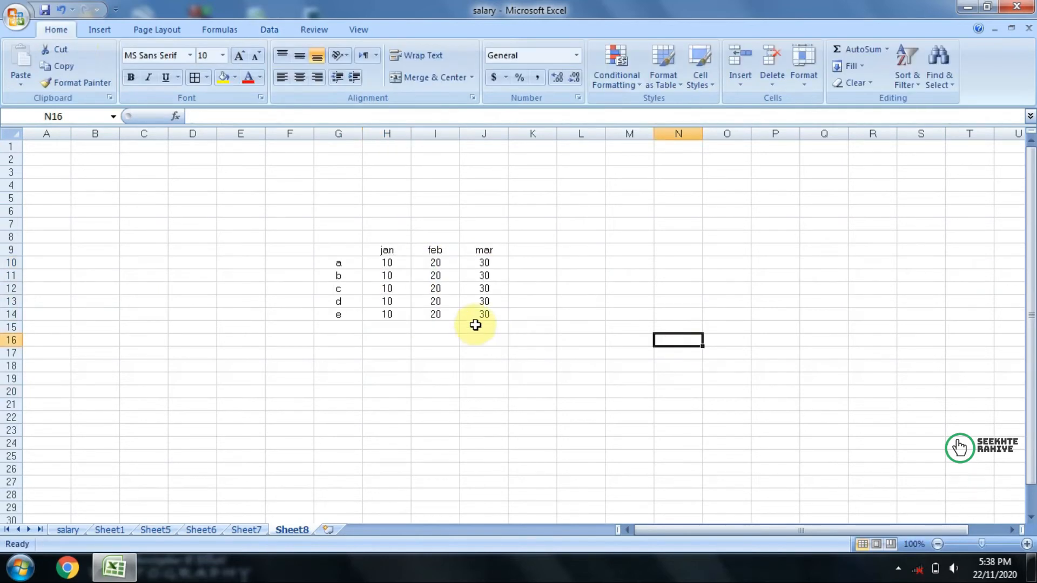
# Step: Centre the table in G9:J14 and copy it to D7 on a new worksheet, Sheet9
pyautogui.moveTo(484, 314)
pyautogui.mouseDown()
pyautogui.moveTo(398, 313)
pyautogui.moveTo(342, 249)
pyautogui.mouseUp()
pyautogui.hotkey('ctrl', 'c')
pyautogui.click(328, 530)
pyautogui.click(387, 328)
pyautogui.click(144, 160)
pyautogui.click(198, 222)
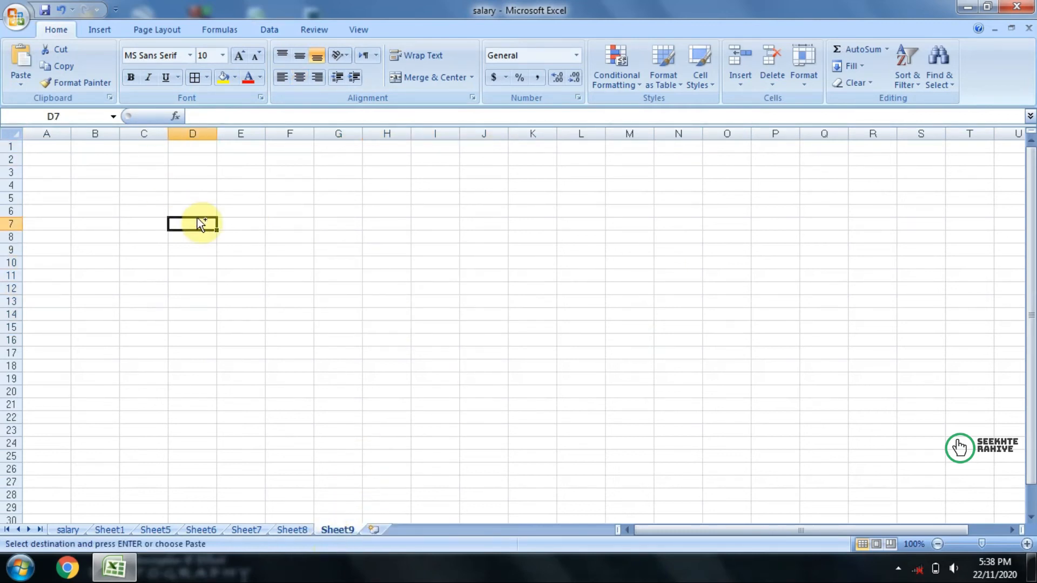
pyautogui.hotkey('ctrl', 'v')
pyautogui.click(319, 316)
# Step: Insert another blank worksheet, Sheet10
pyautogui.click(374, 531)
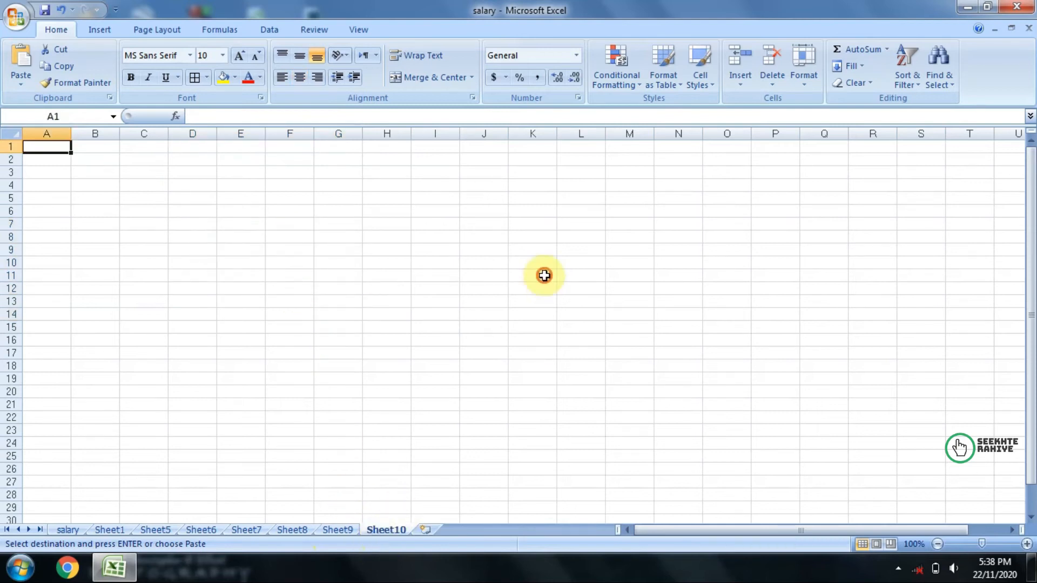
pyautogui.click(542, 276)
# Step: Examine the month tables on Sheet8 and Sheet9 and the empty area on Sheet10
pyautogui.click(304, 529)
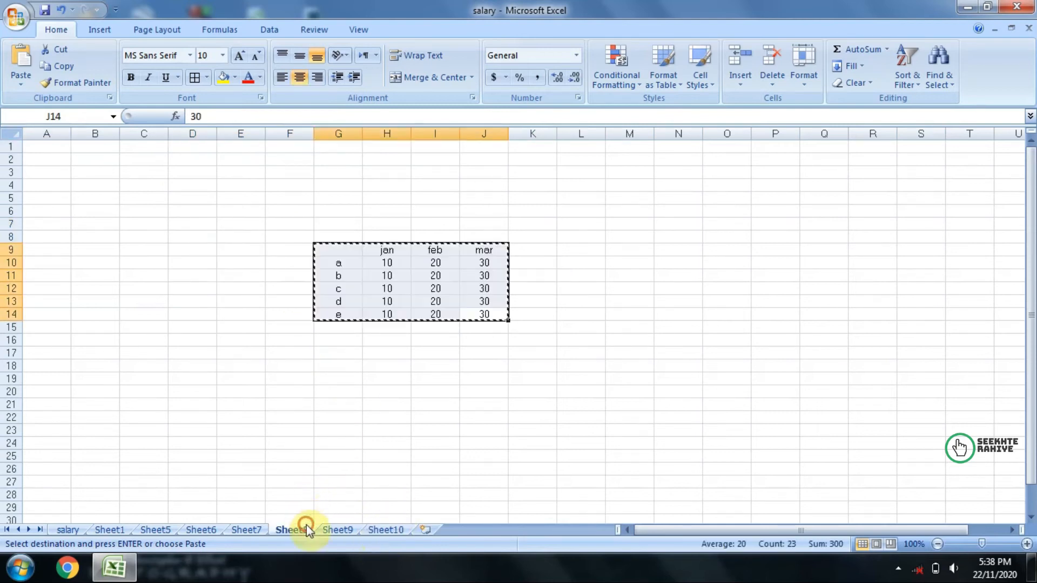
pyautogui.click(349, 406)
pyautogui.click(349, 528)
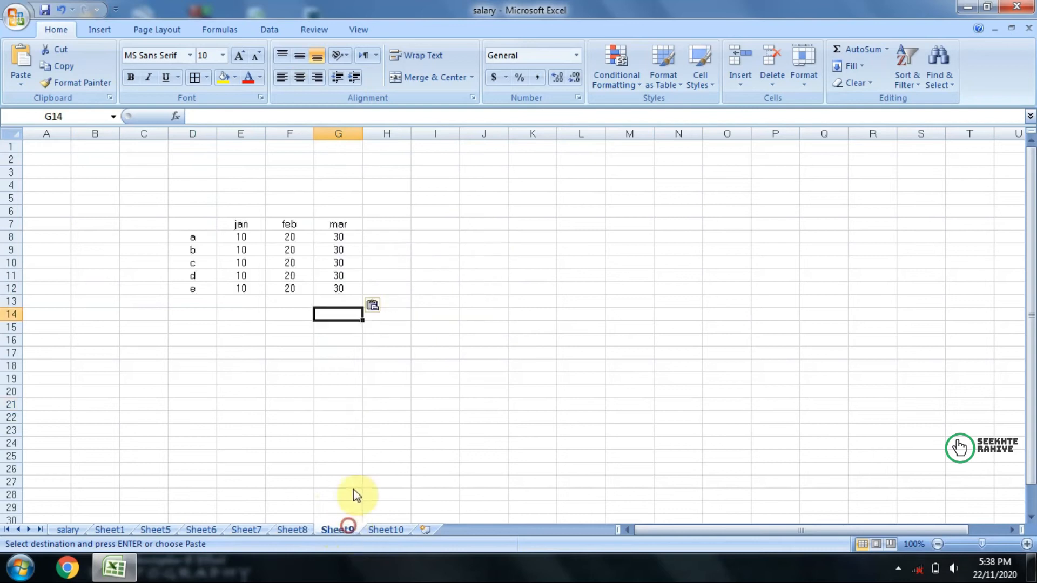
pyautogui.click(296, 530)
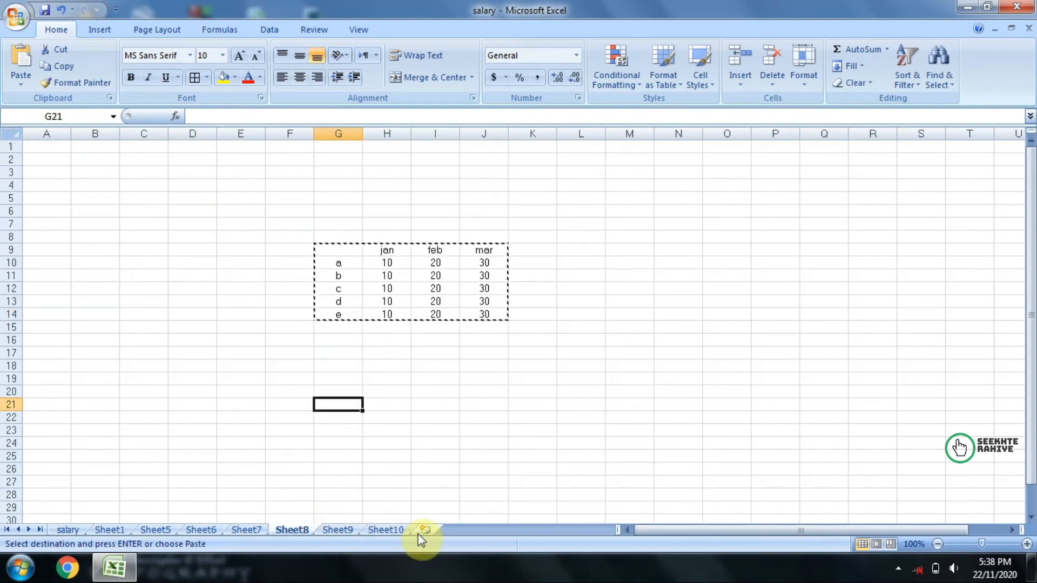
pyautogui.click(388, 530)
pyautogui.click(441, 231)
pyautogui.moveTo(441, 231); pyautogui.dragTo(588, 430)
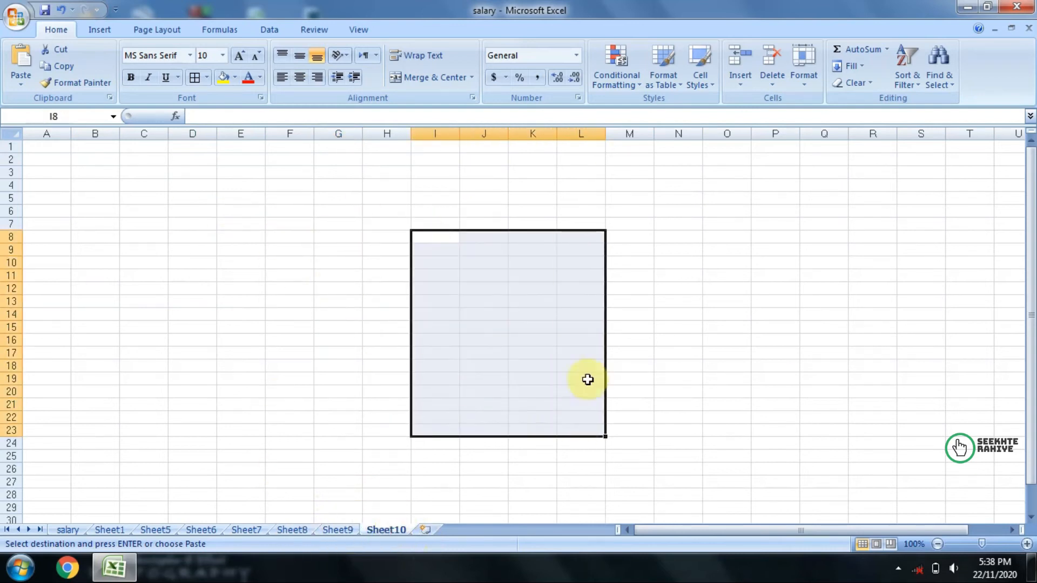
pyautogui.click(614, 290)
pyautogui.moveTo(329, 261); pyautogui.dragTo(500, 379)
pyautogui.click(456, 241)
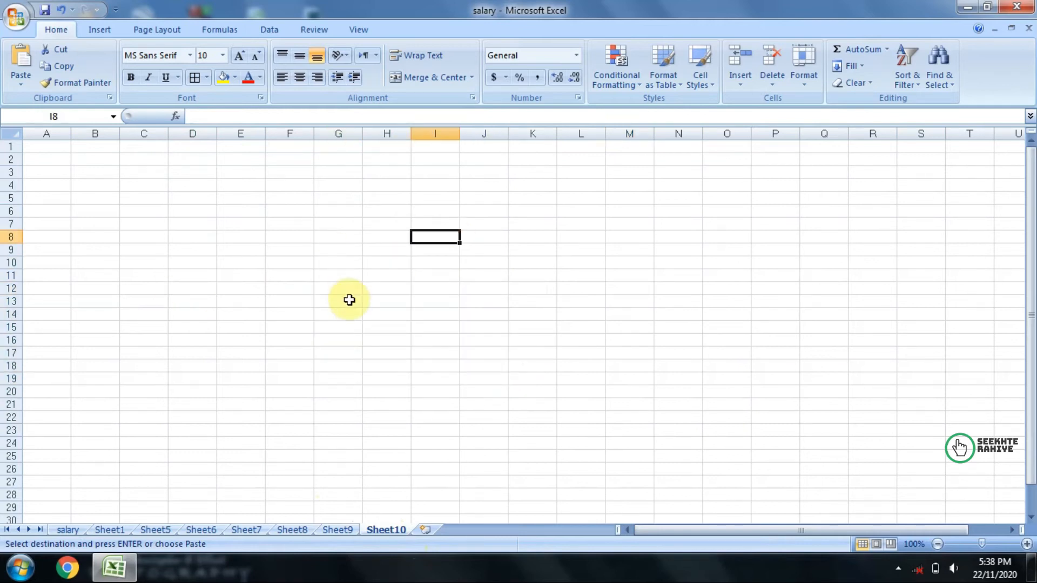
pyautogui.click(328, 278)
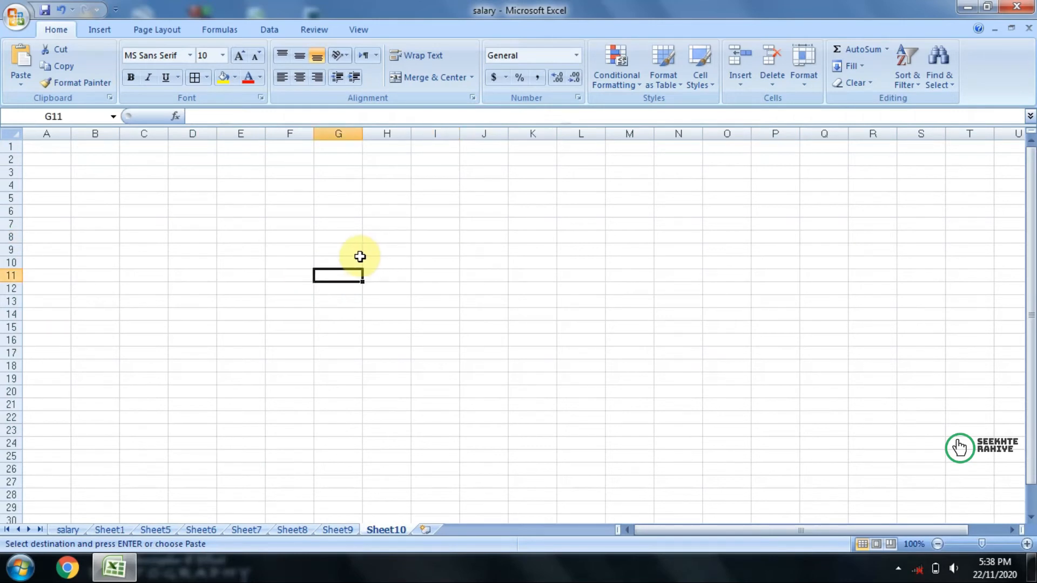
pyautogui.click(292, 530)
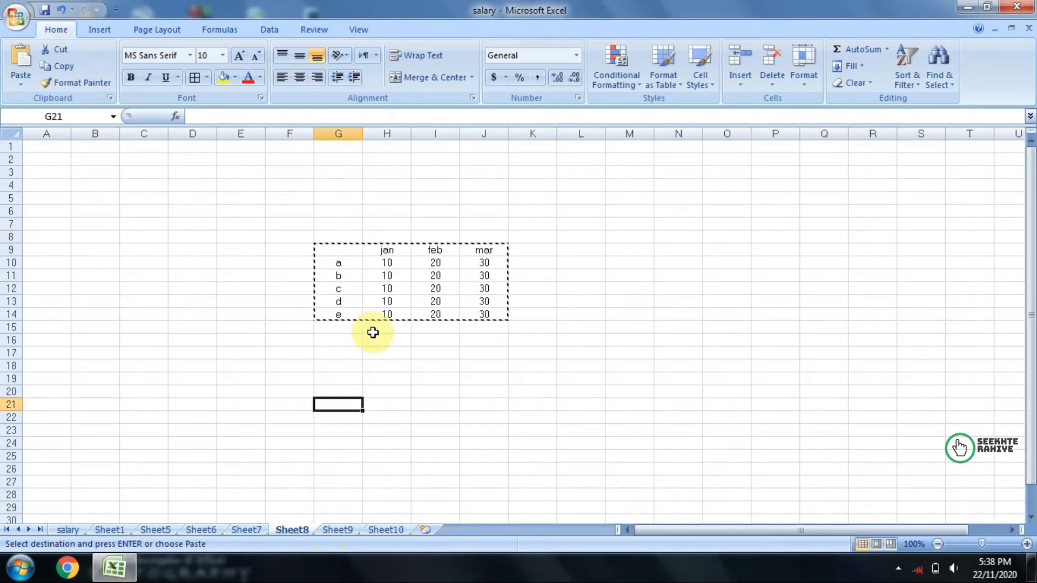
pyautogui.click(337, 530)
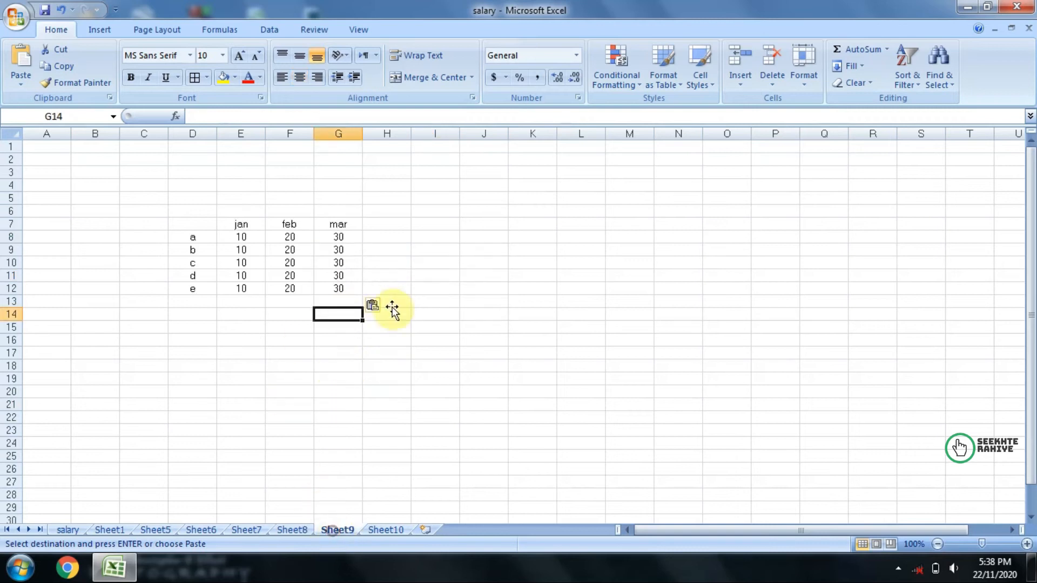
pyautogui.click(294, 531)
pyautogui.click(324, 531)
pyautogui.moveTo(180, 227); pyautogui.dragTo(305, 295)
pyautogui.moveTo(344, 252); pyautogui.dragTo(448, 329)
# Step: Start a consolidation at cell H18 of Sheet10 with Sum as the function
pyautogui.click(389, 369)
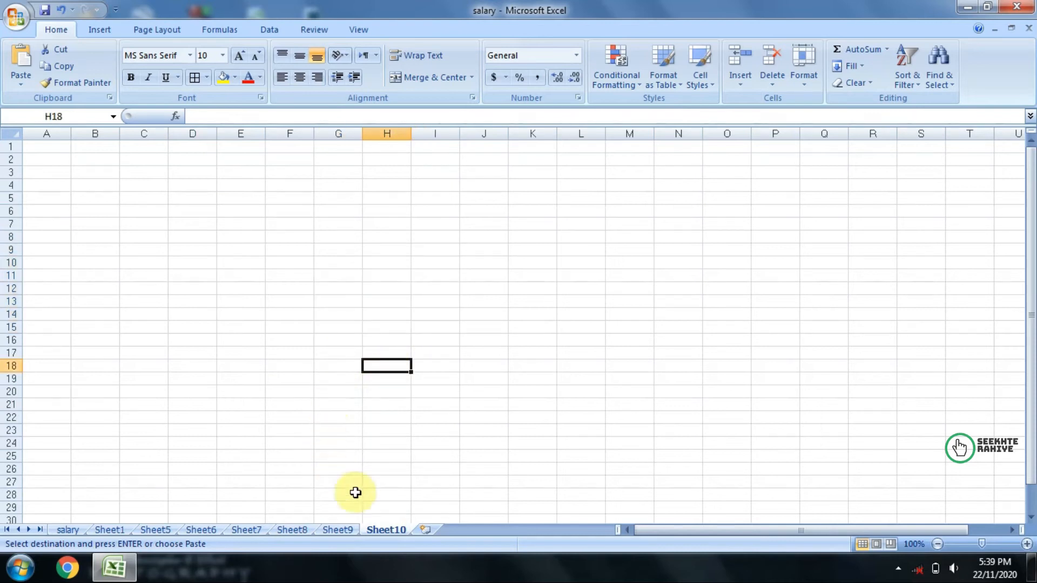
pyautogui.click(268, 29)
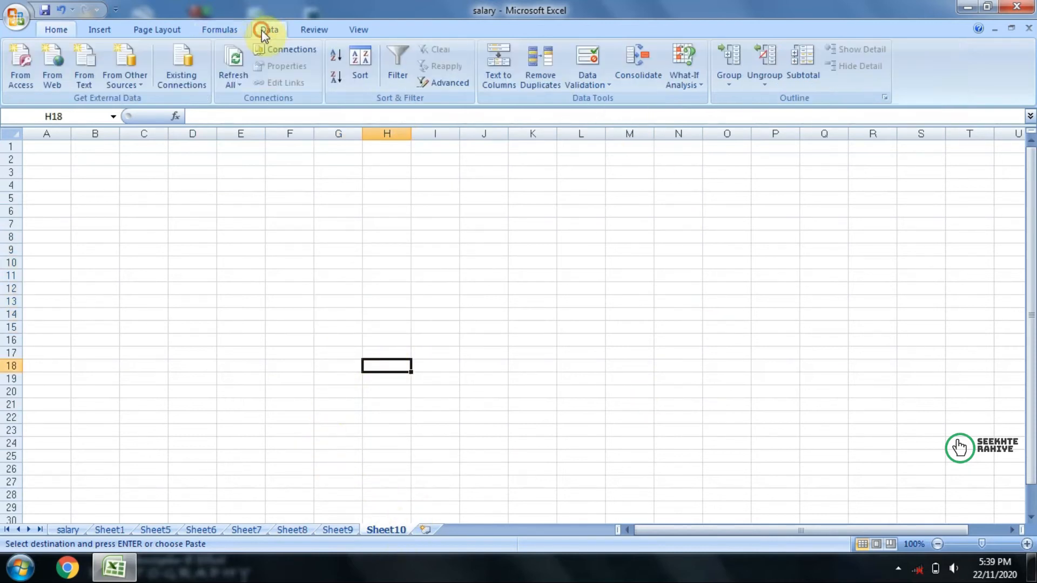
pyautogui.click(635, 68)
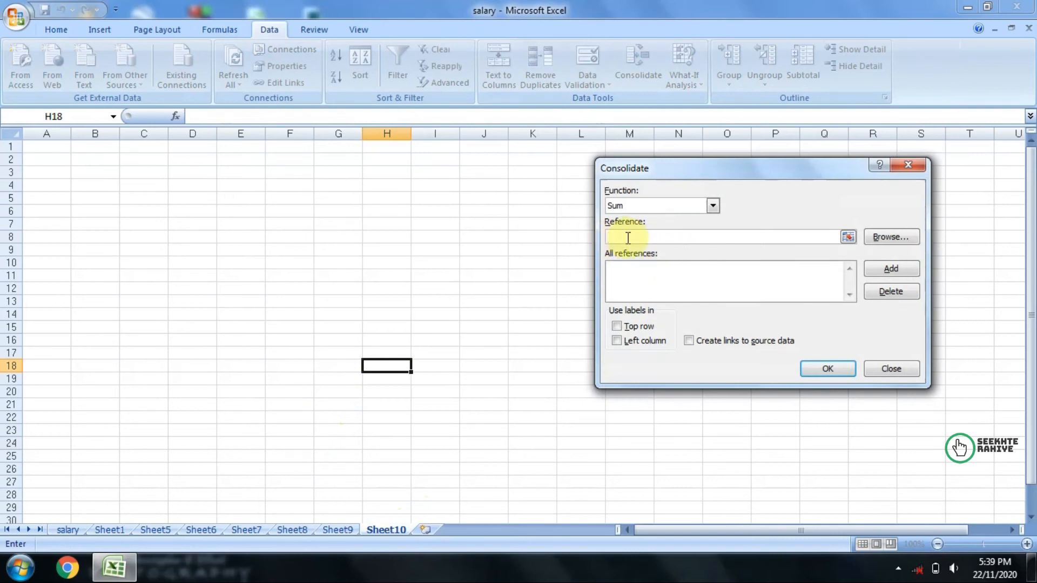
pyautogui.click(626, 204)
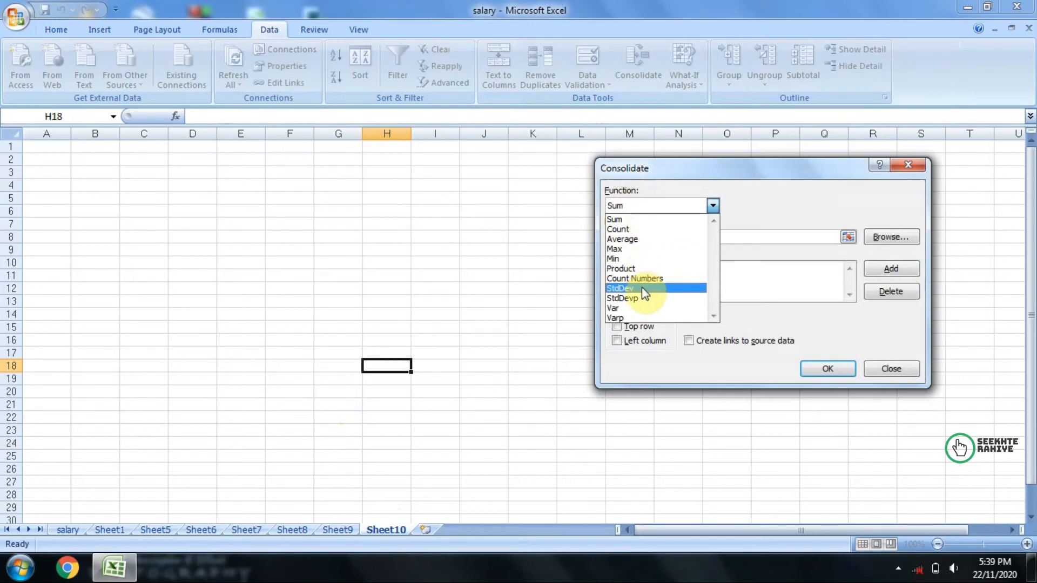
pyautogui.click(643, 219)
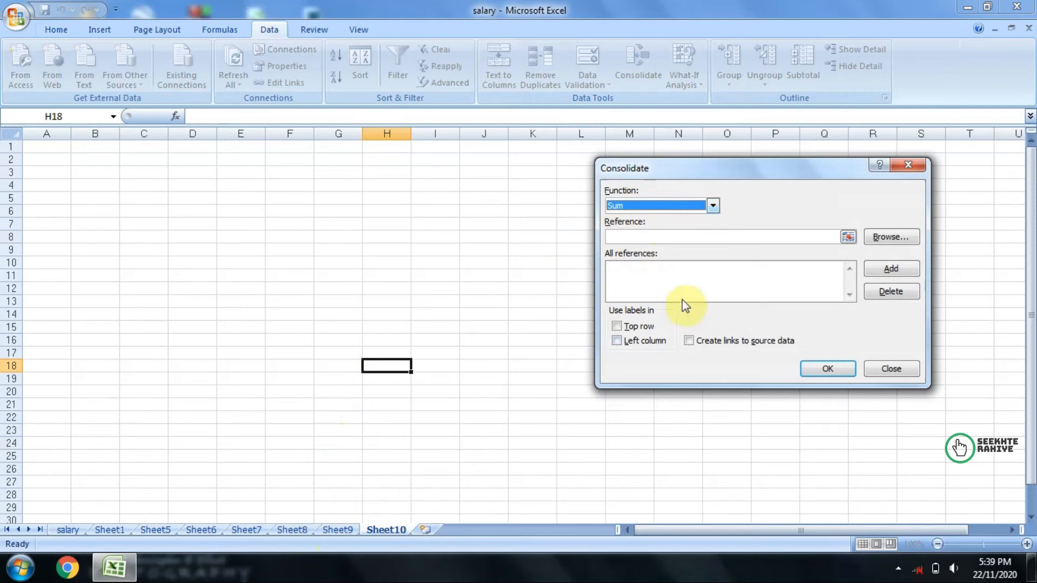
# Step: Add the Sheet8 month table, range G9:J14, to the consolidation references
pyautogui.click(662, 238)
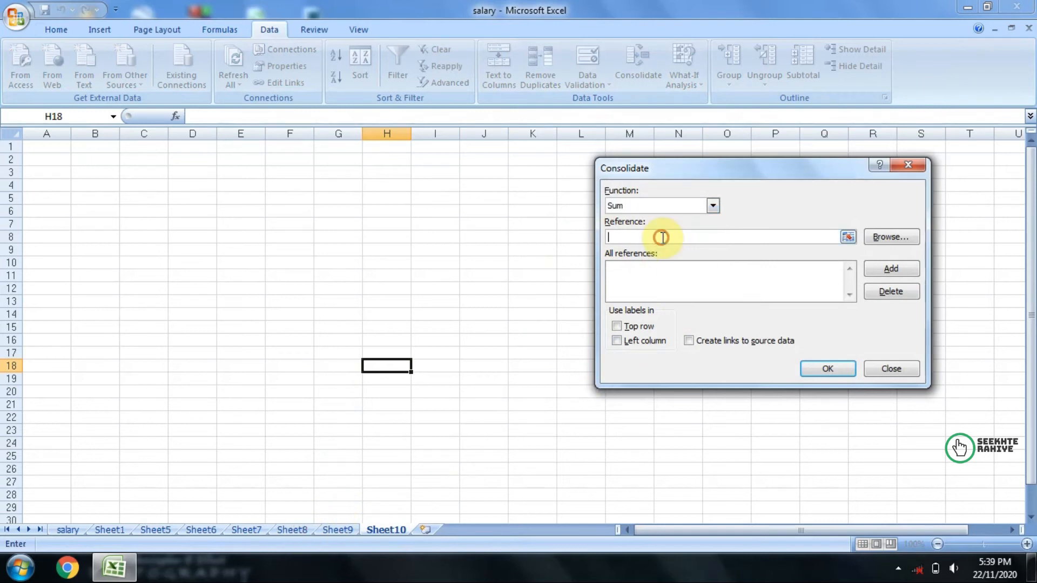
pyautogui.click(295, 531)
pyautogui.moveTo(356, 252); pyautogui.dragTo(475, 314)
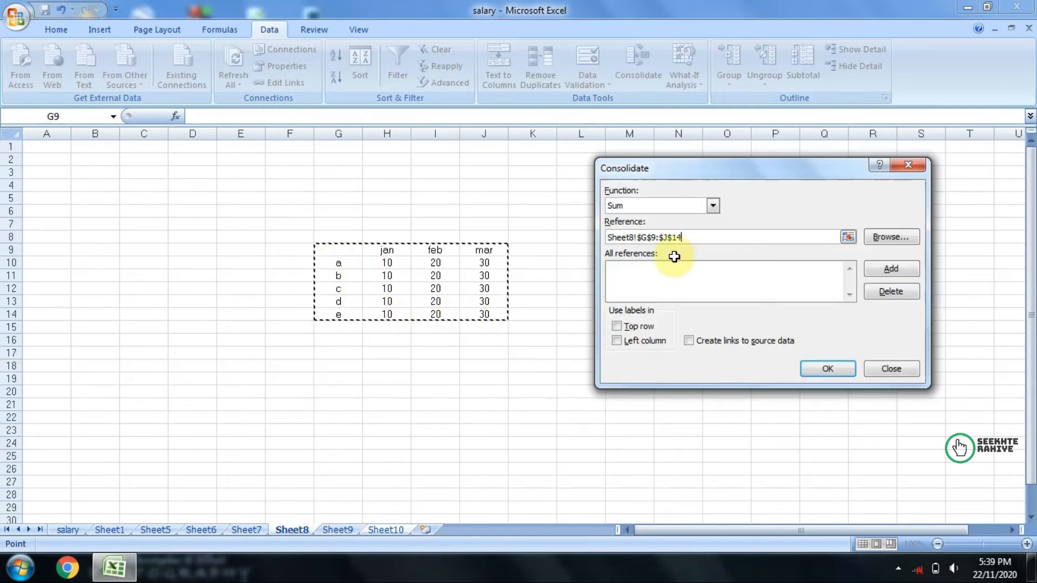
pyautogui.click(892, 269)
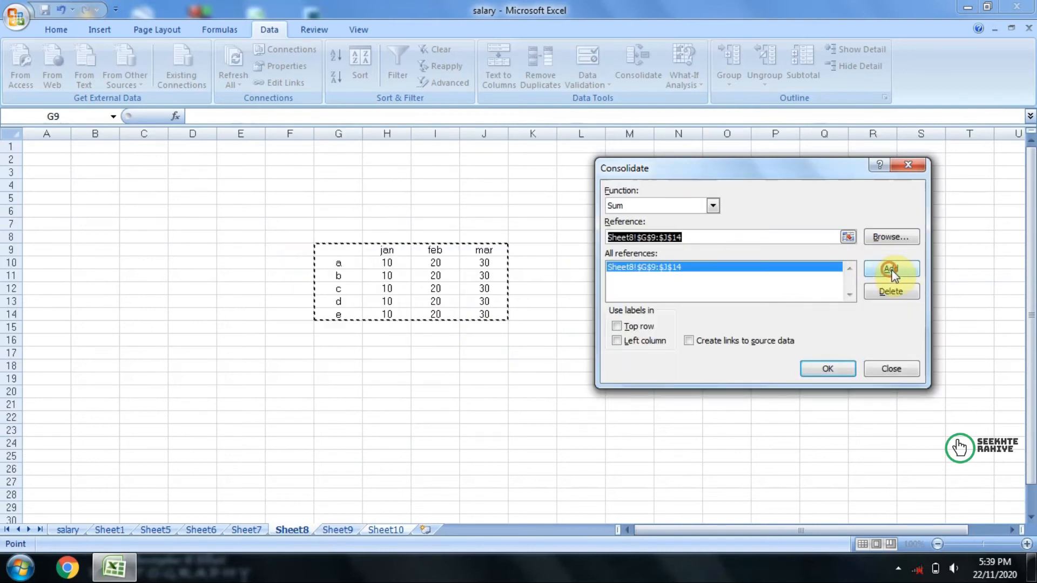
# Step: Add the Sheet9 month table, range D7:G12, to the consolidation references and return to Sheet10, picking cell G14
pyautogui.click(337, 531)
pyautogui.moveTo(197, 226); pyautogui.dragTo(321, 290)
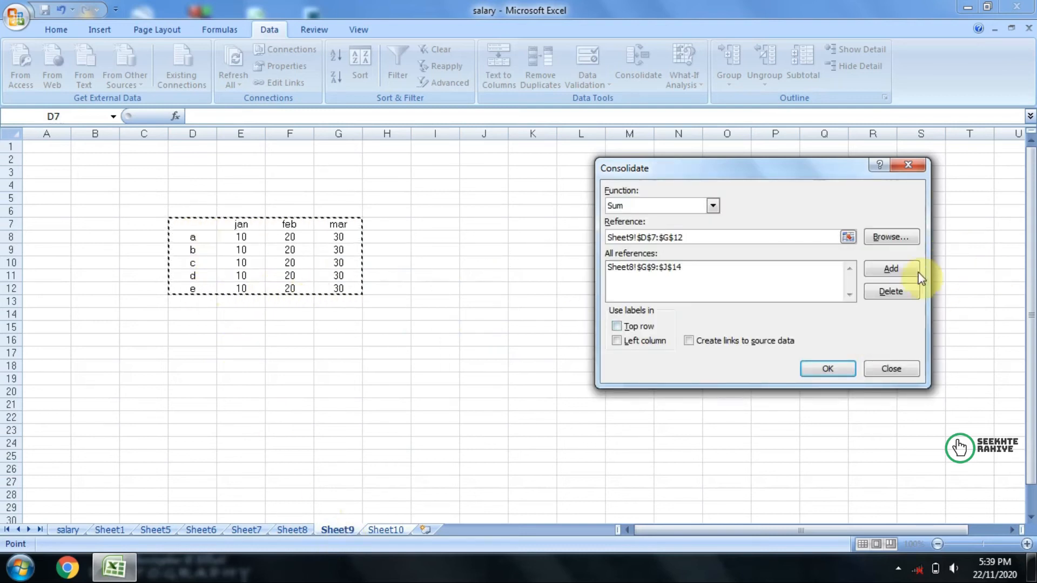
pyautogui.click(898, 273)
pyautogui.click(384, 530)
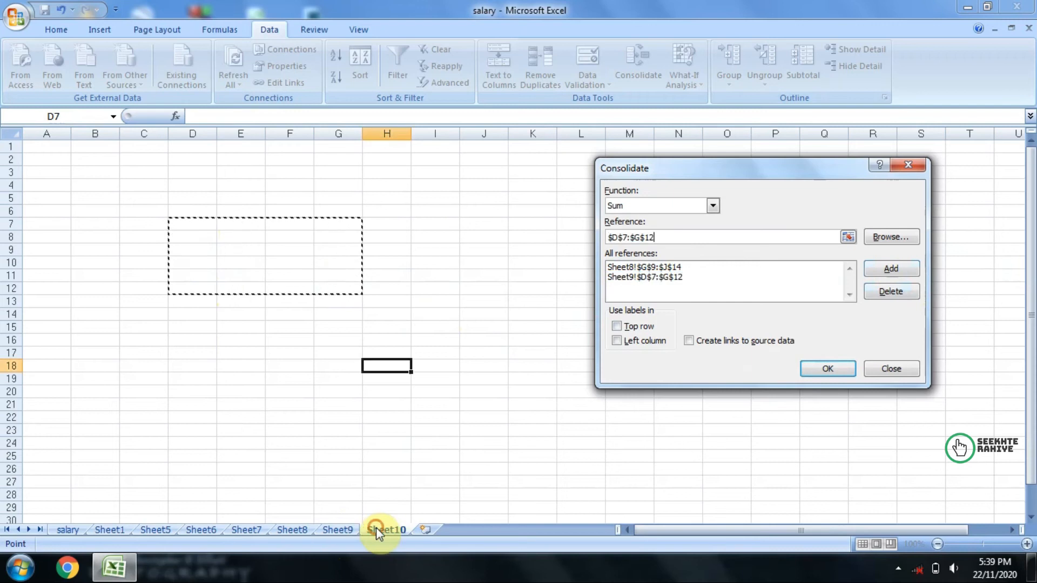
pyautogui.click(346, 317)
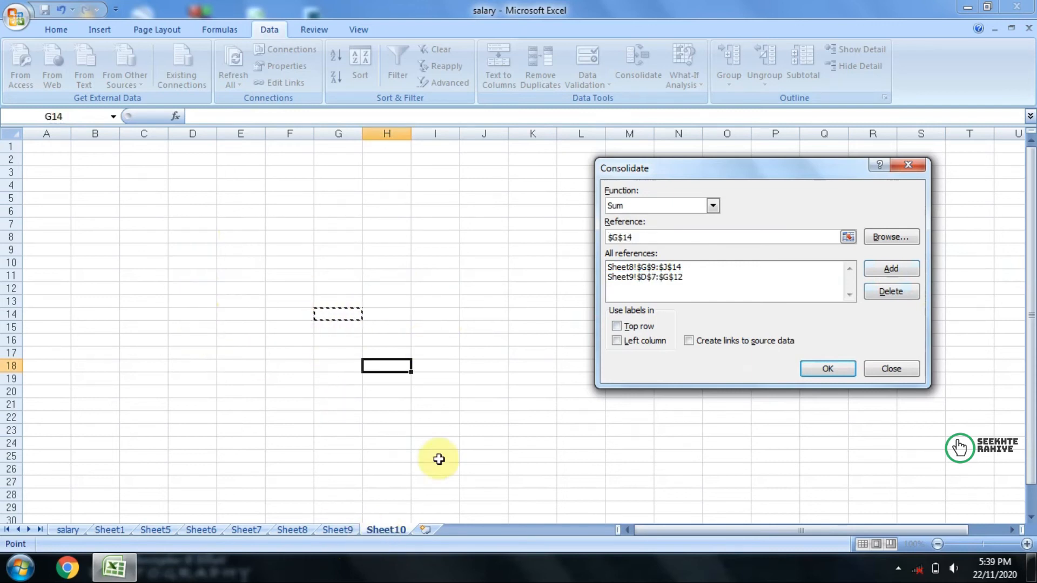
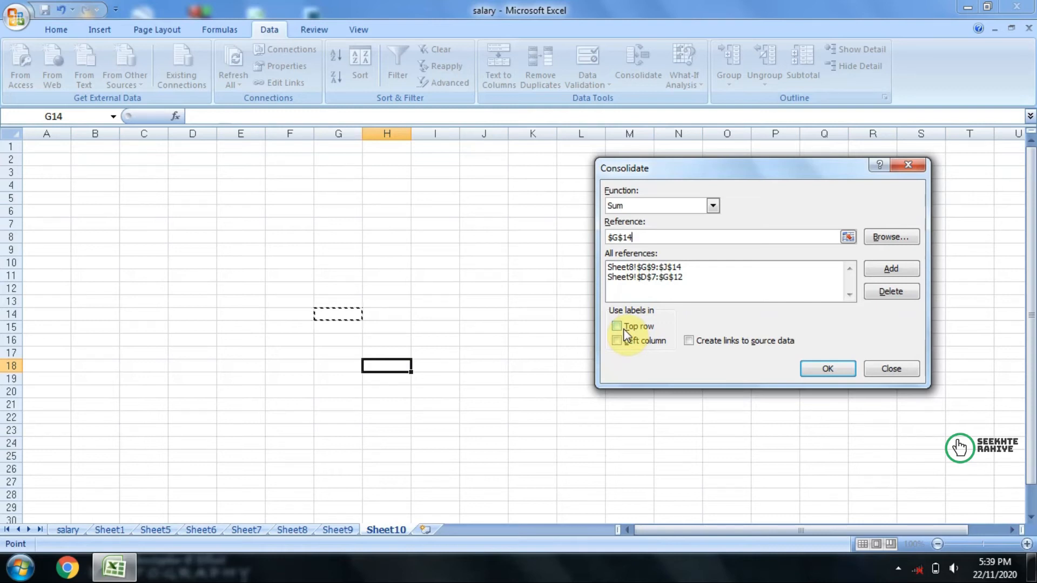
# Step: Use labels from the top row and left column, and run the consolidation onto Sheet10
pyautogui.click(625, 333)
pyautogui.click(632, 342)
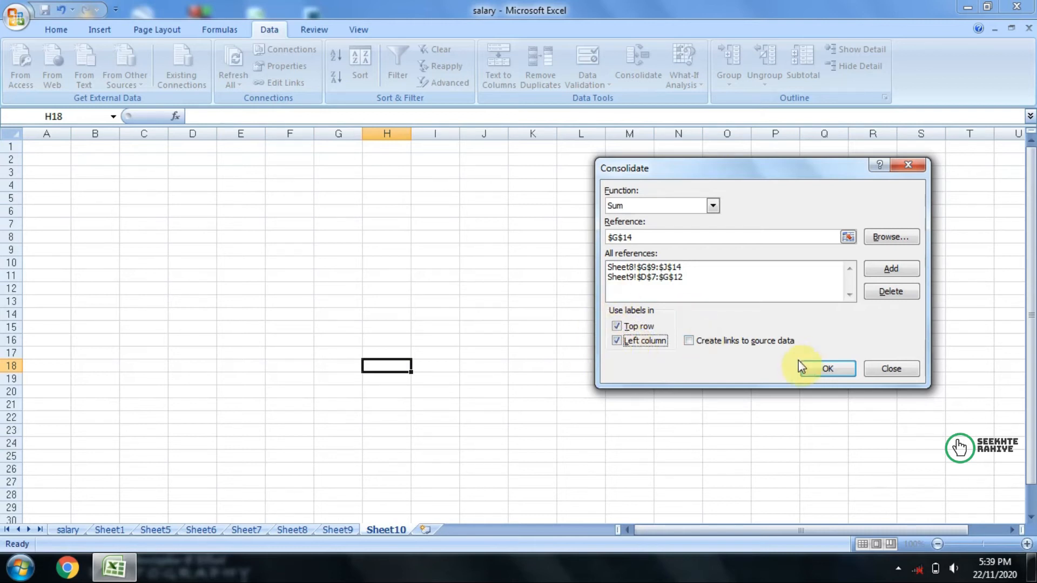
pyautogui.click(810, 368)
pyautogui.click(673, 417)
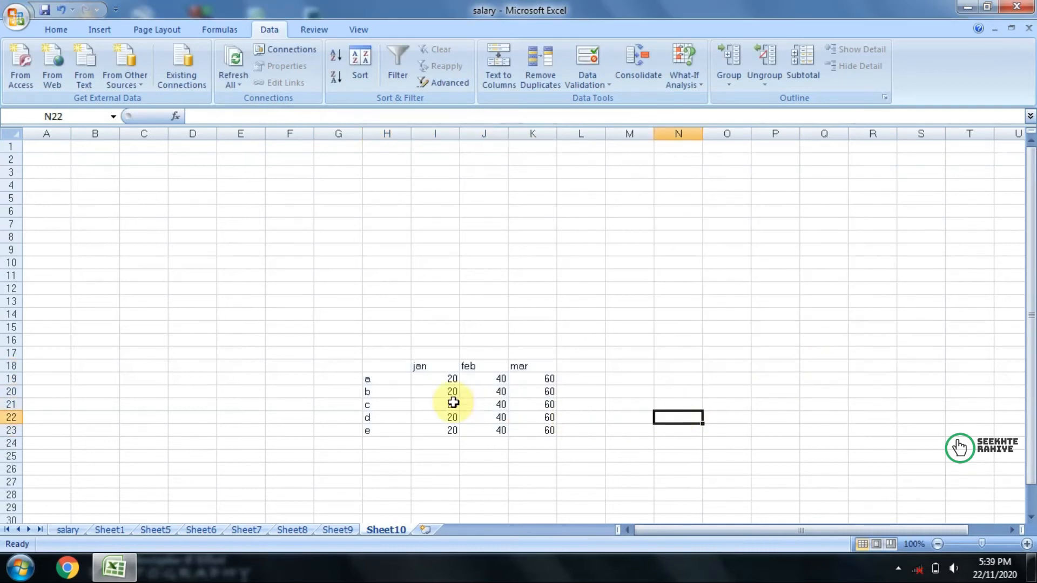
# Step: Centre the contents of the consolidated table, range H18:K23
pyautogui.moveTo(385, 367); pyautogui.dragTo(540, 432)
pyautogui.click(57, 29)
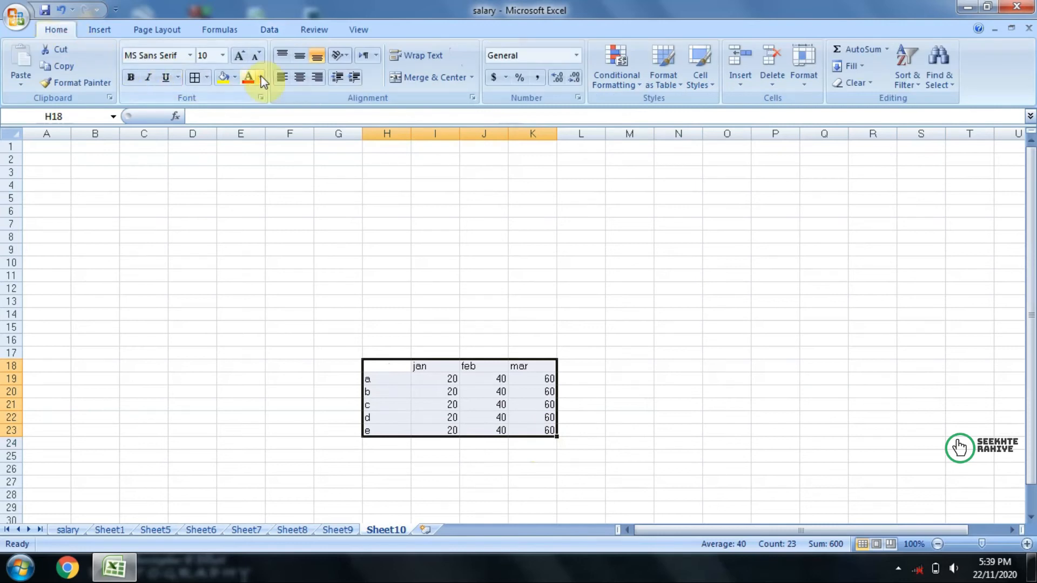
pyautogui.click(299, 77)
pyautogui.click(657, 392)
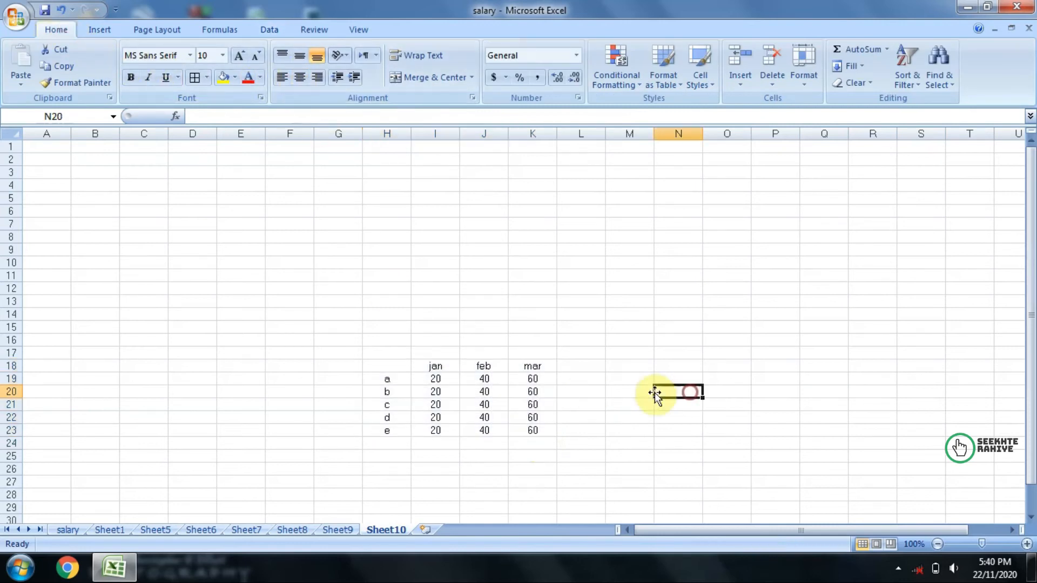
# Step: Compare the consolidated jan and feb values on Sheet10 with the matching source cells on Sheet8 and Sheet9
pyautogui.click(429, 381)
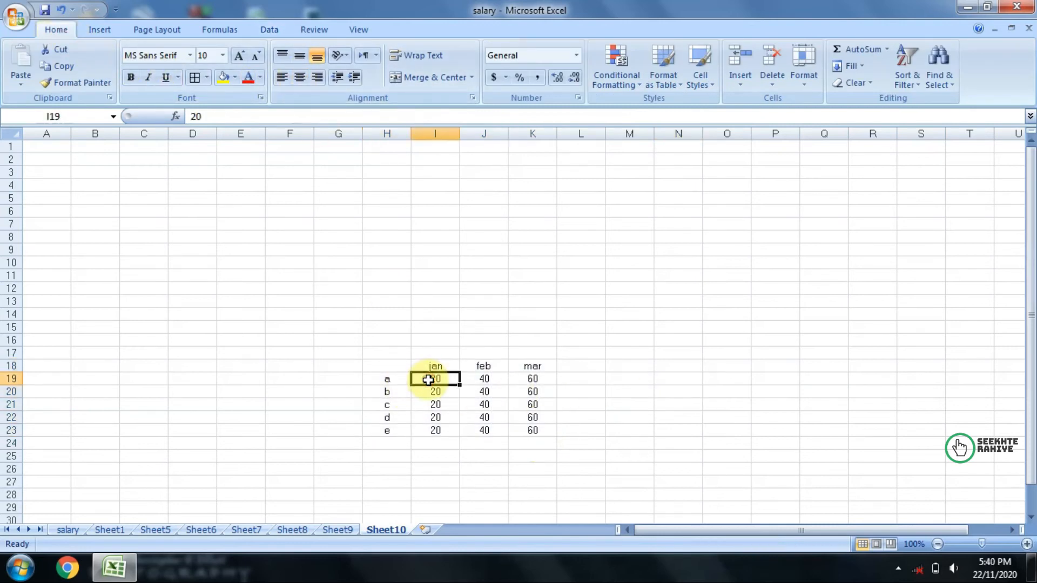
pyautogui.click(292, 530)
pyautogui.click(393, 259)
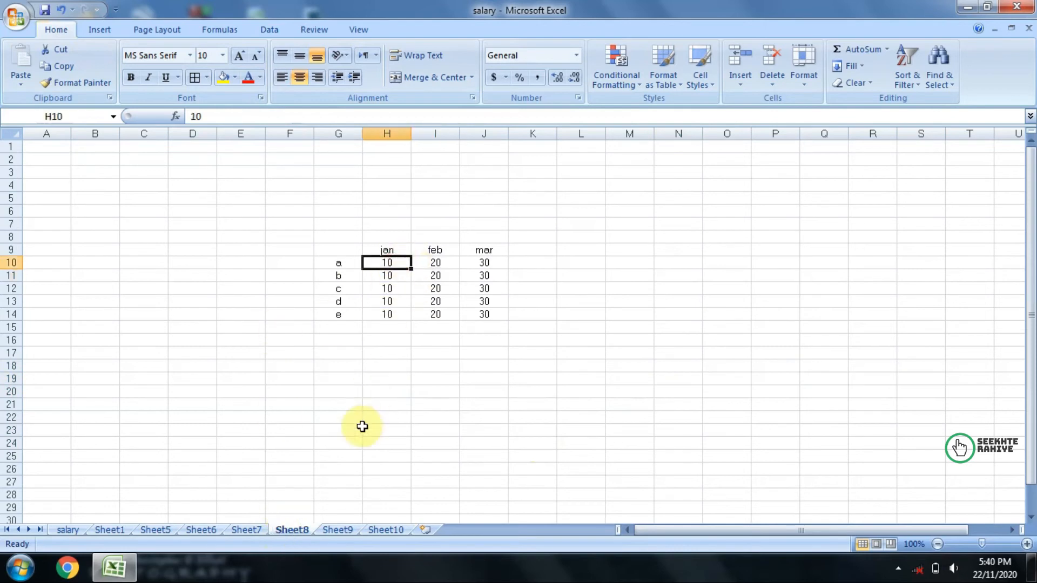
pyautogui.click(338, 530)
pyautogui.click(232, 237)
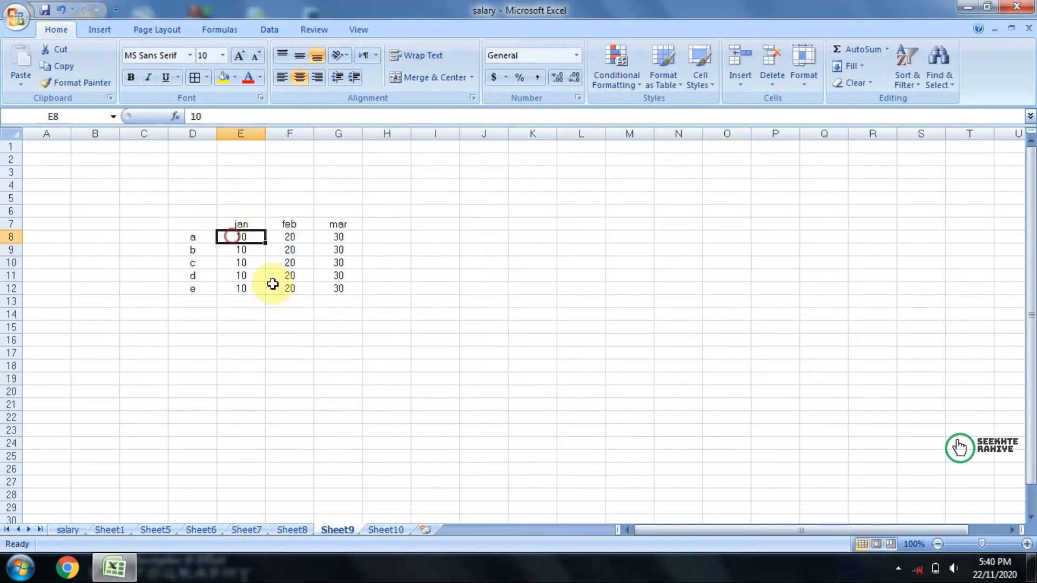
pyautogui.click(386, 530)
pyautogui.click(478, 378)
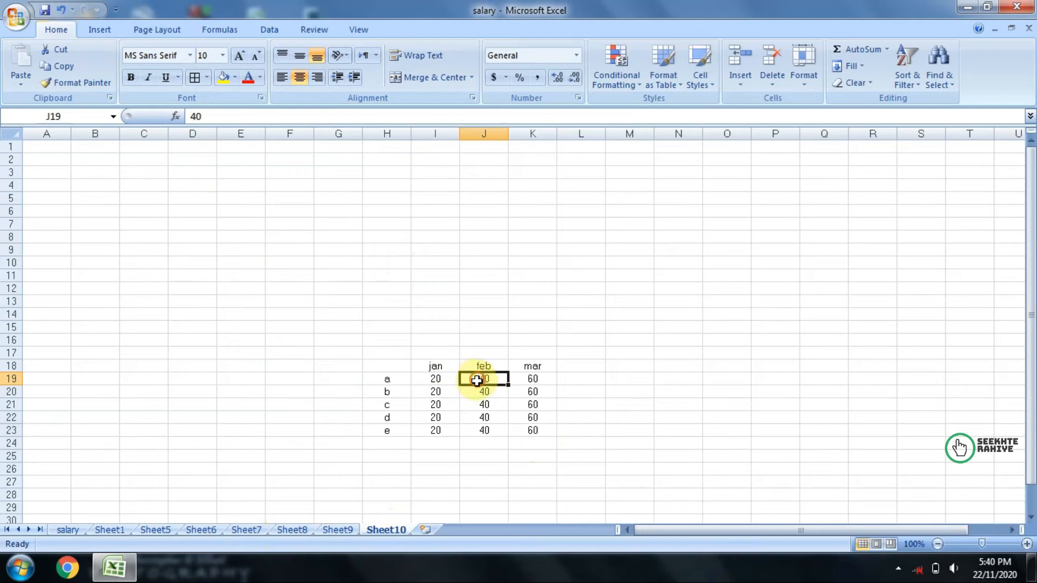
pyautogui.click(291, 530)
pyautogui.click(414, 266)
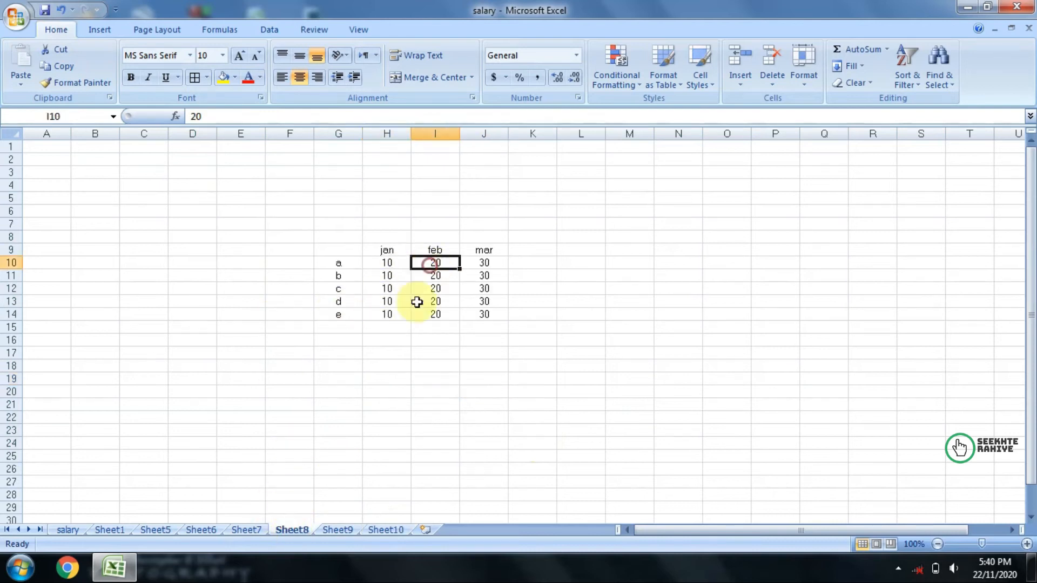
pyautogui.click(337, 529)
pyautogui.click(299, 242)
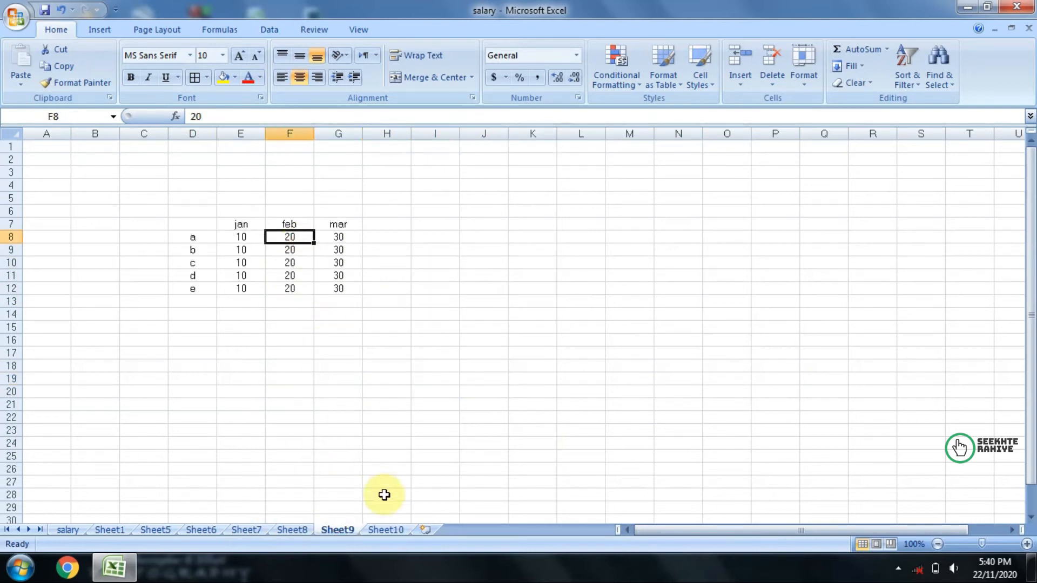
pyautogui.click(386, 530)
pyautogui.moveTo(384, 365); pyautogui.dragTo(513, 425)
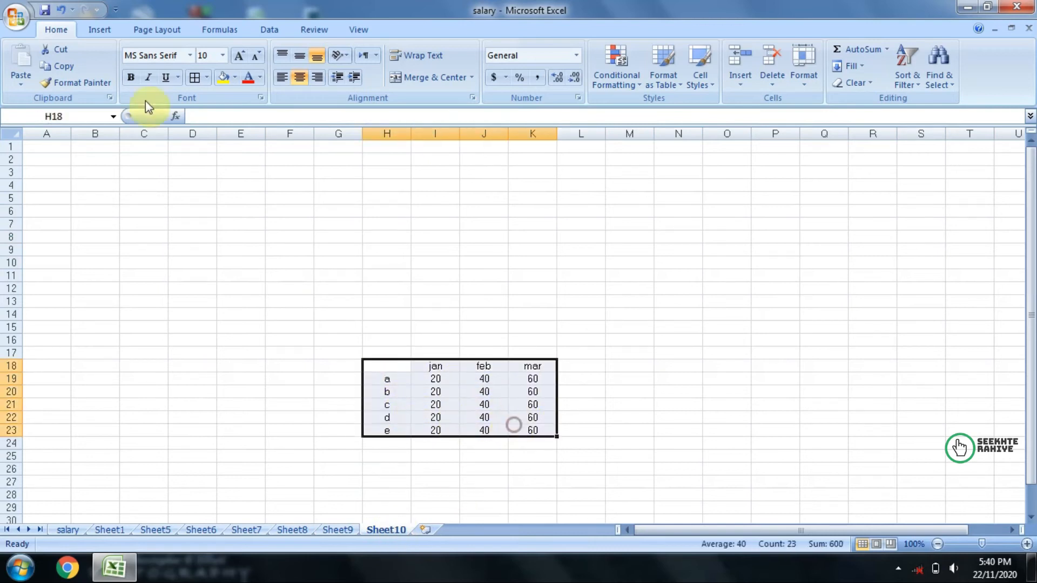
pyautogui.click(265, 28)
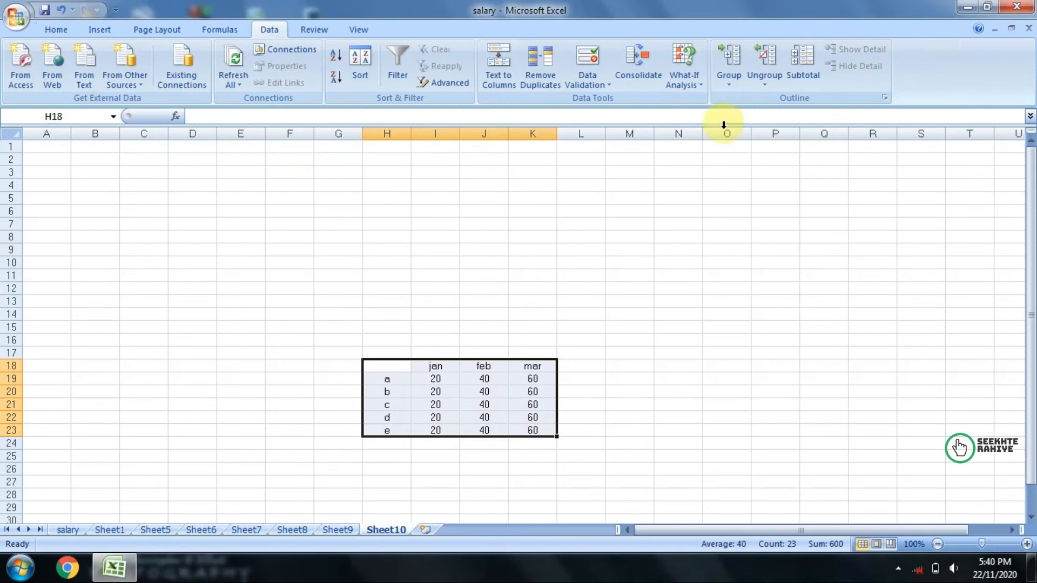
pyautogui.click(682, 72)
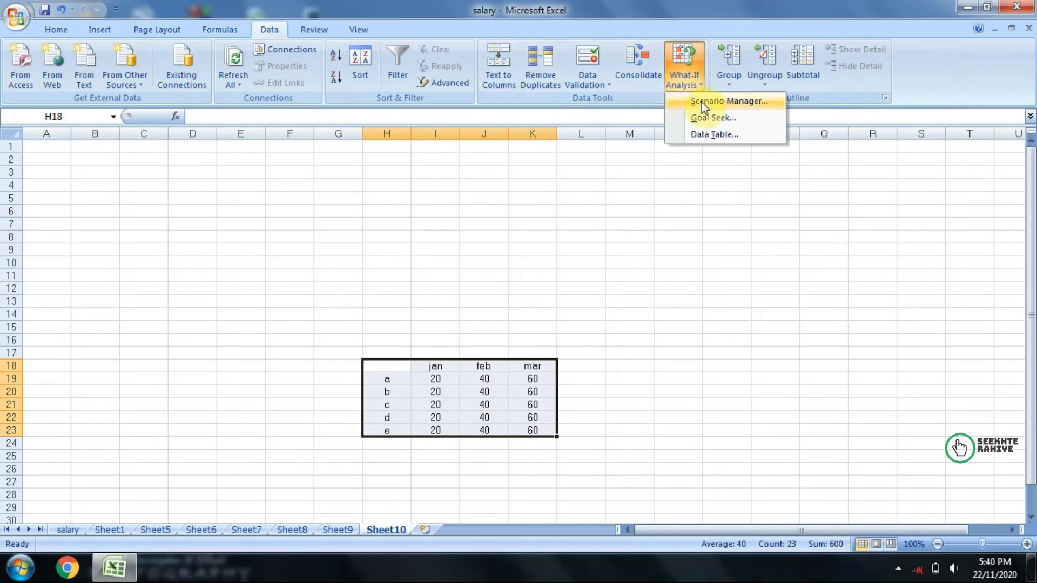
pyautogui.click(500, 327)
pyautogui.moveTo(299, 337); pyautogui.dragTo(537, 432)
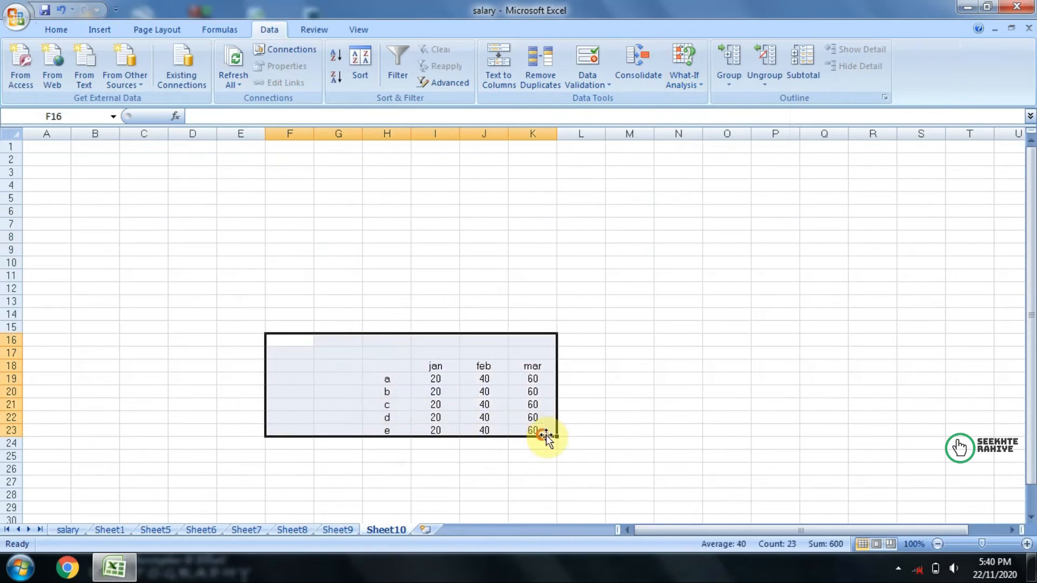
# Step: Add a new worksheet and enter the headers item name, rate, qty and amount in cells F7 to I7
pyautogui.click(426, 530)
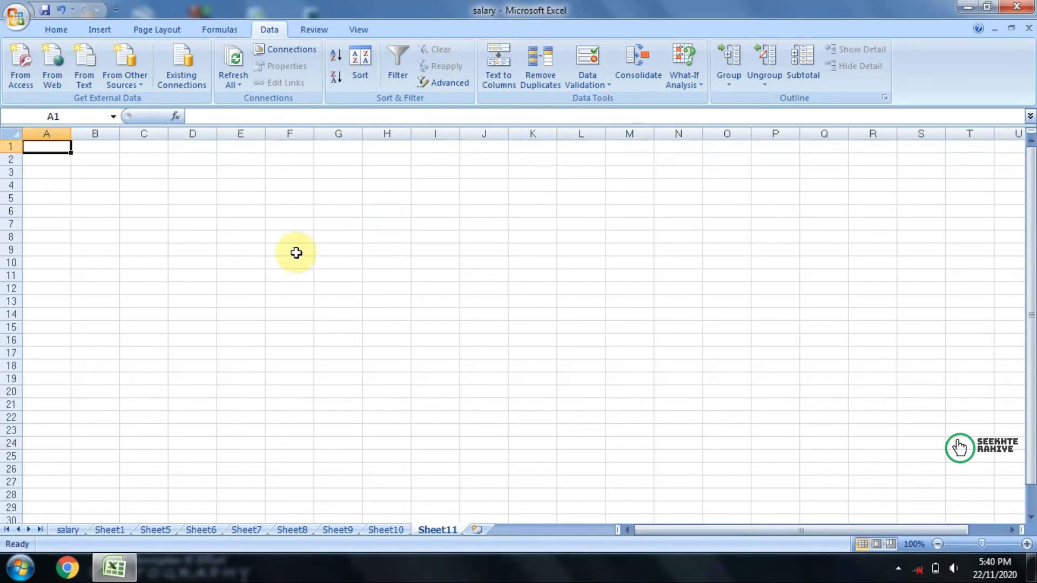
pyautogui.click(280, 228)
pyautogui.write('it')
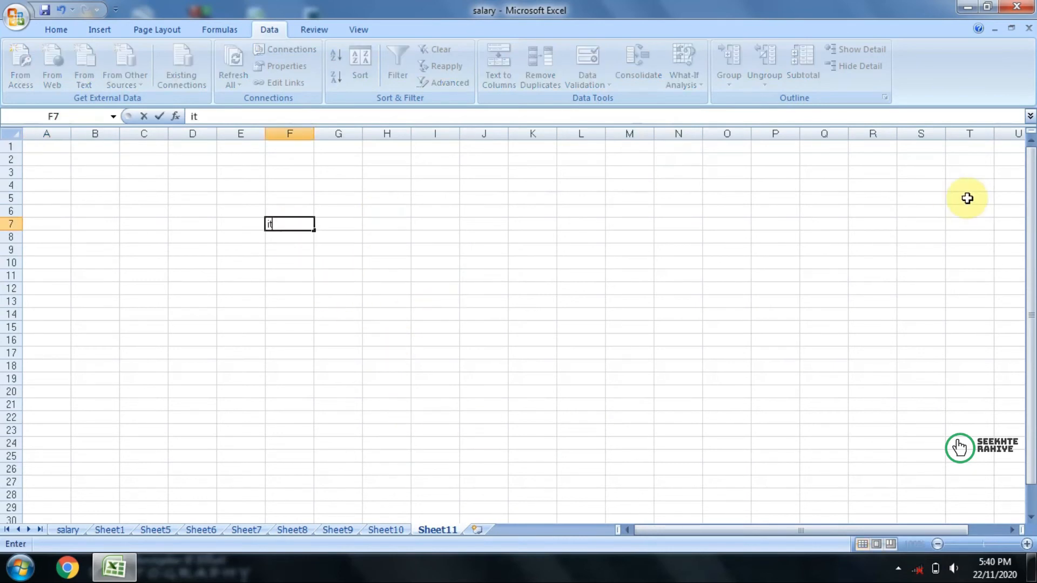
pyautogui.write('em name')
pyautogui.press('Tab')
pyautogui.write('a')
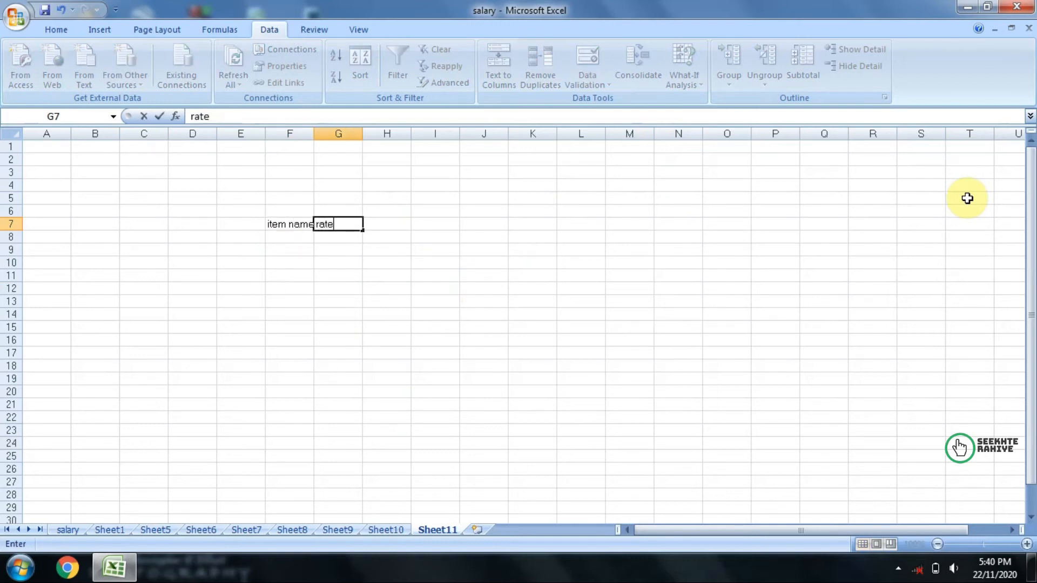
pyautogui.press('Tab')
pyautogui.write('qt')
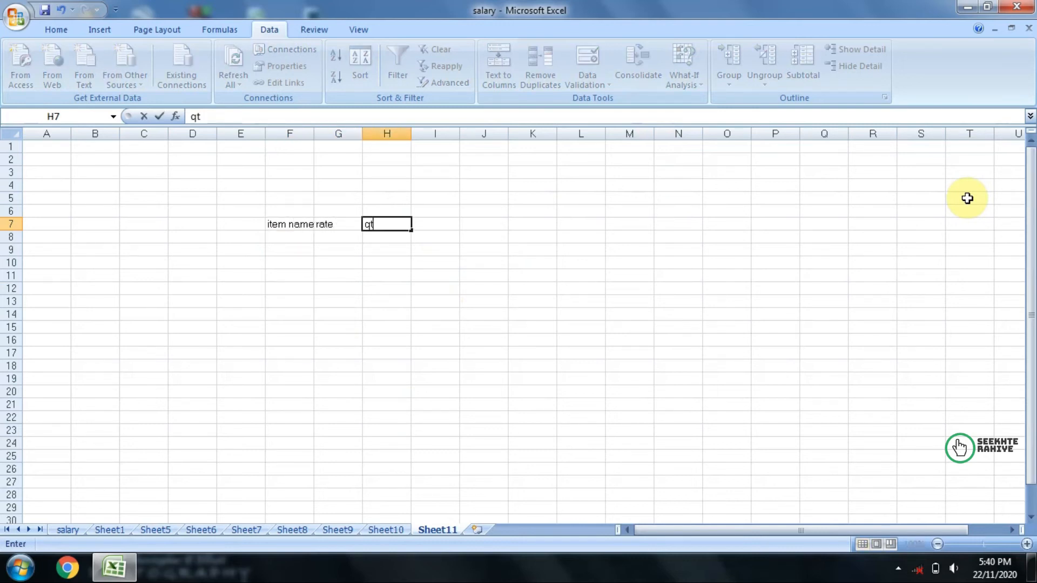
pyautogui.press('Tab')
pyautogui.write('amount')
pyautogui.press('Return')
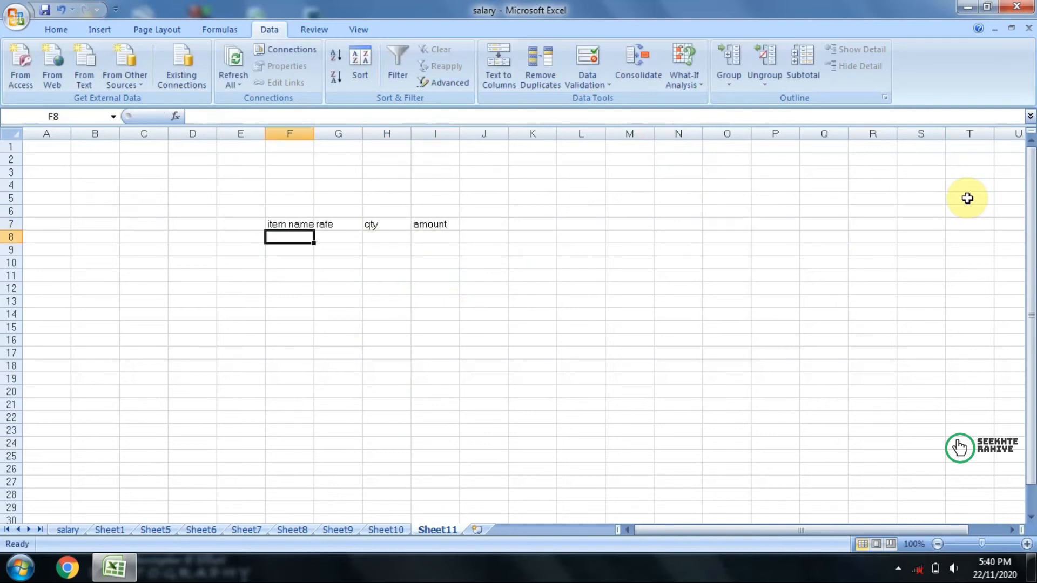
# Step: Centre the headers in F7:I7 and widen column F to fit the item name header
pyautogui.click(280, 224)
pyautogui.moveTo(280, 225); pyautogui.dragTo(441, 227)
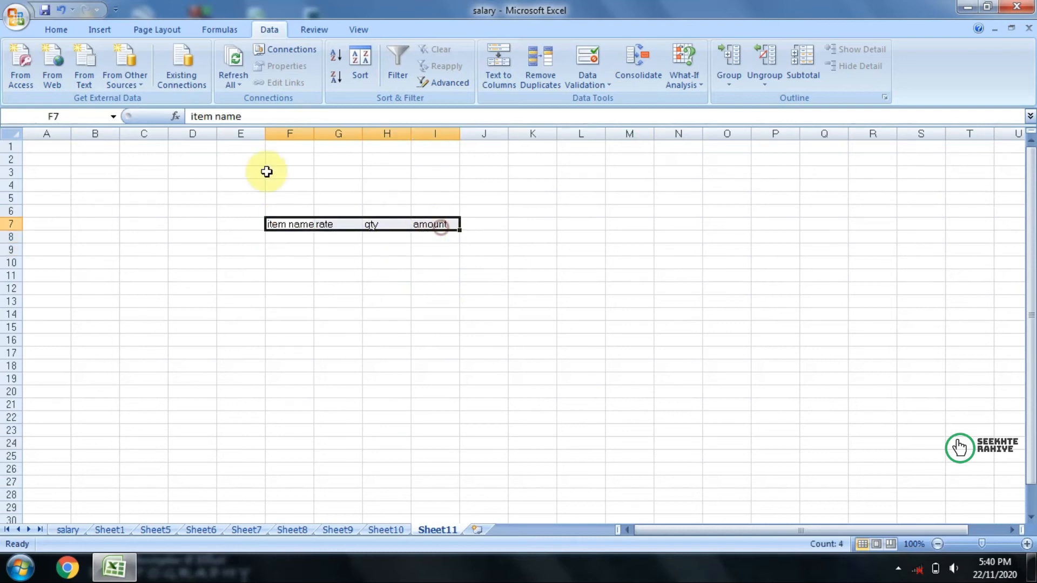
pyautogui.click(56, 30)
pyautogui.click(299, 77)
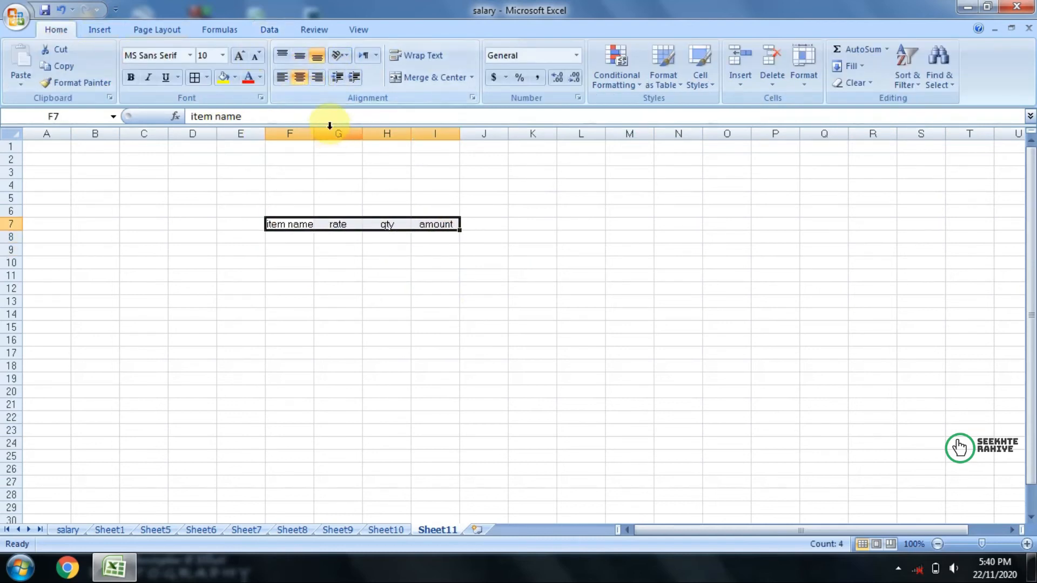
pyautogui.moveTo(314, 134); pyautogui.dragTo(335, 135)
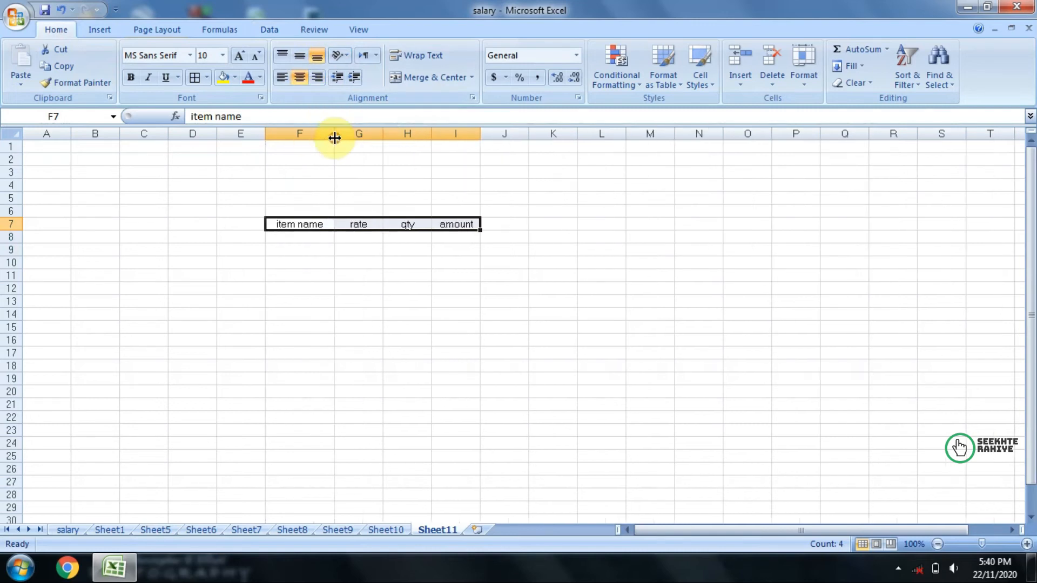
# Step: Fill row 8 with the item mouse, rate 150 and qty 12
pyautogui.click(307, 238)
pyautogui.write('mouse')
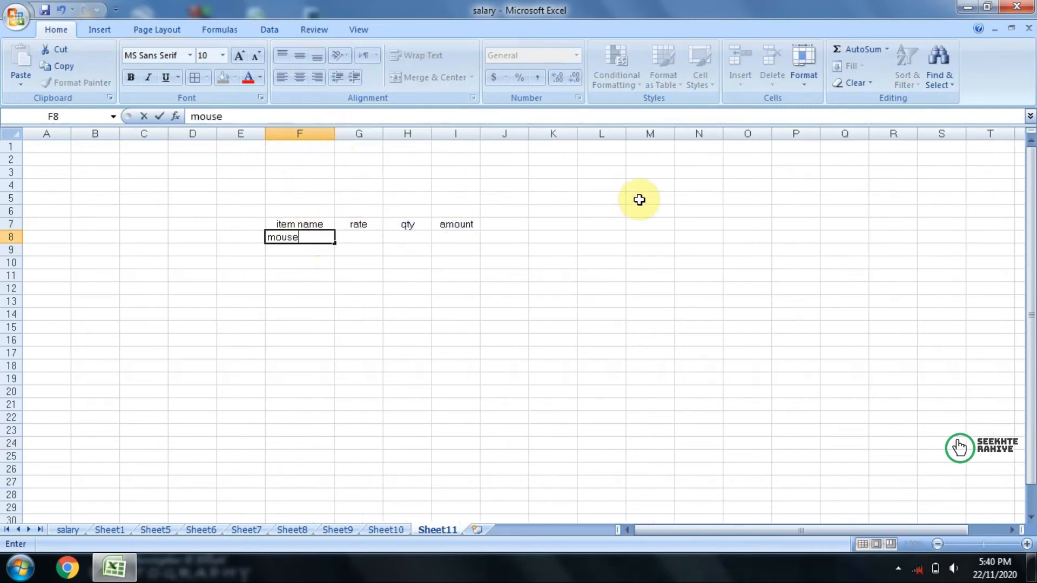
pyautogui.press('Tab')
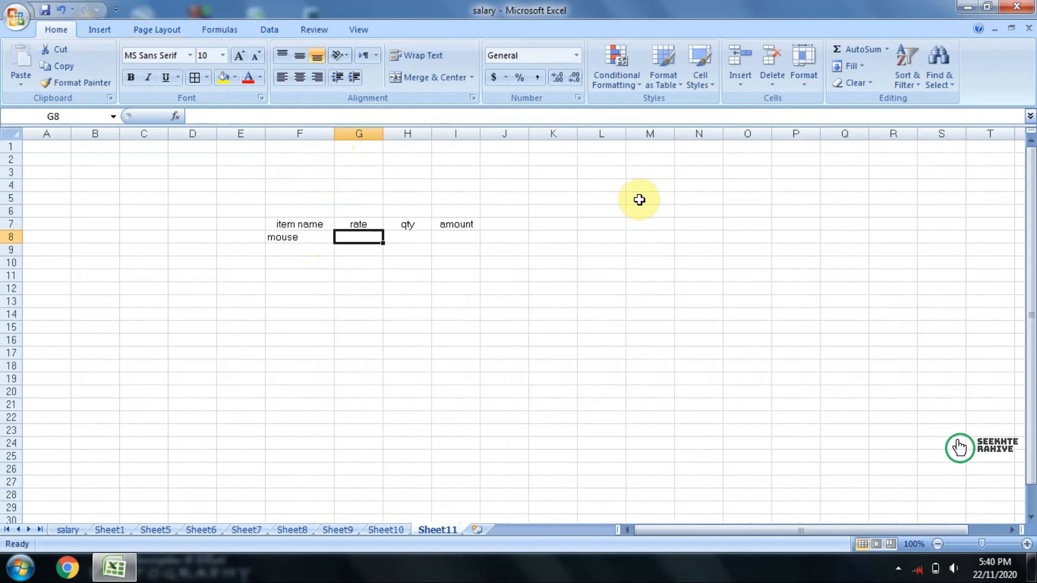
pyautogui.write('150')
pyautogui.press('Tab')
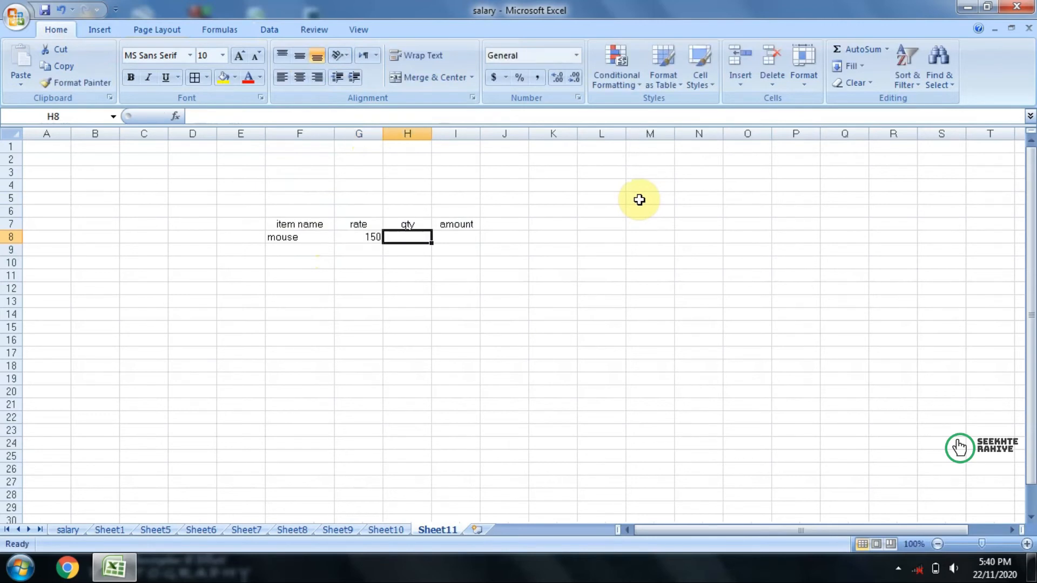
pyautogui.write('12')
pyautogui.press('Return')
# Step: Calculate the mouse's amount in cell I8 by multiplying qty by rate with the formula =H8*G8
pyautogui.press('Right')
pyautogui.press('Up')
pyautogui.press('Right')
pyautogui.press('Right')
pyautogui.write('=')
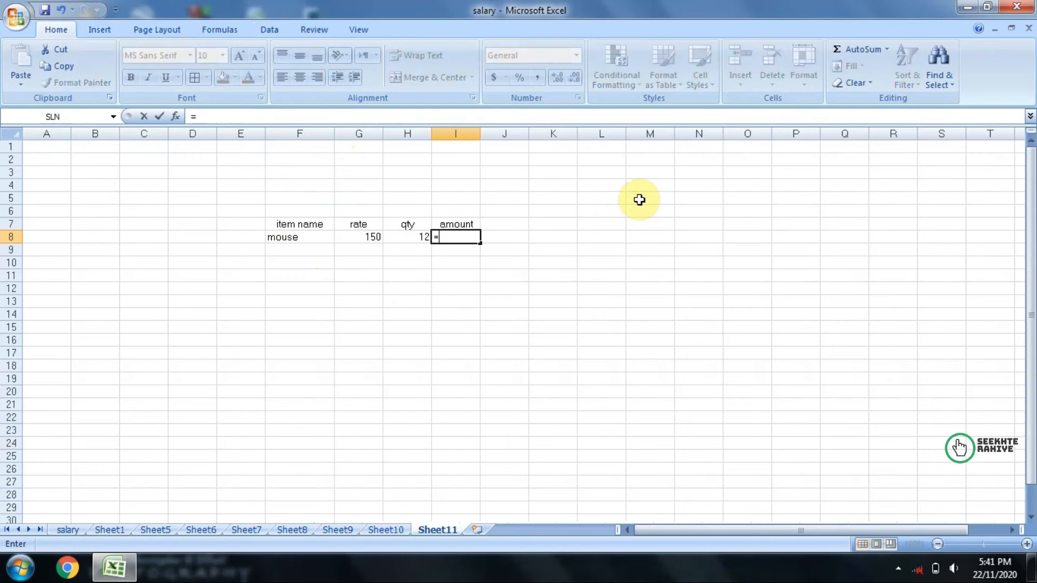
pyautogui.press('Left')
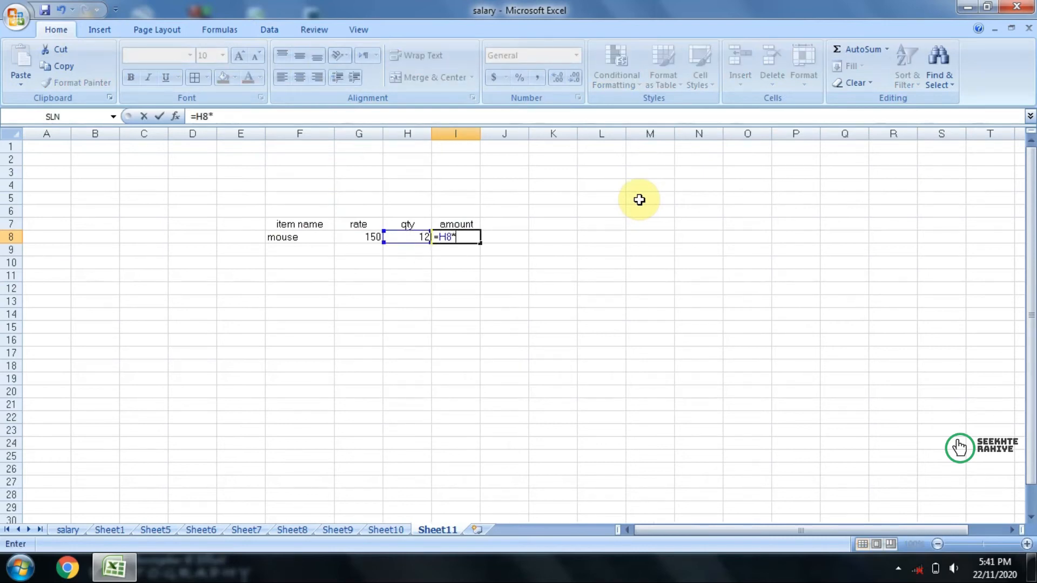
pyautogui.press('Left')
pyautogui.press('Return')
pyautogui.click(460, 236)
# Step: Centre the contents of the item table, range F7:I8
pyautogui.moveTo(301, 224); pyautogui.dragTo(440, 238)
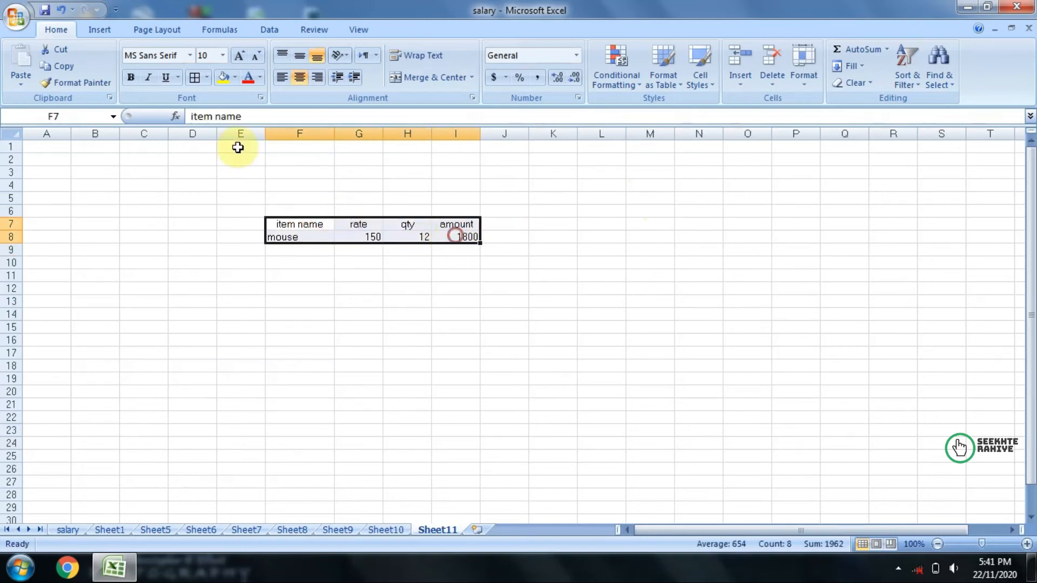
pyautogui.click(299, 77)
pyautogui.click(456, 340)
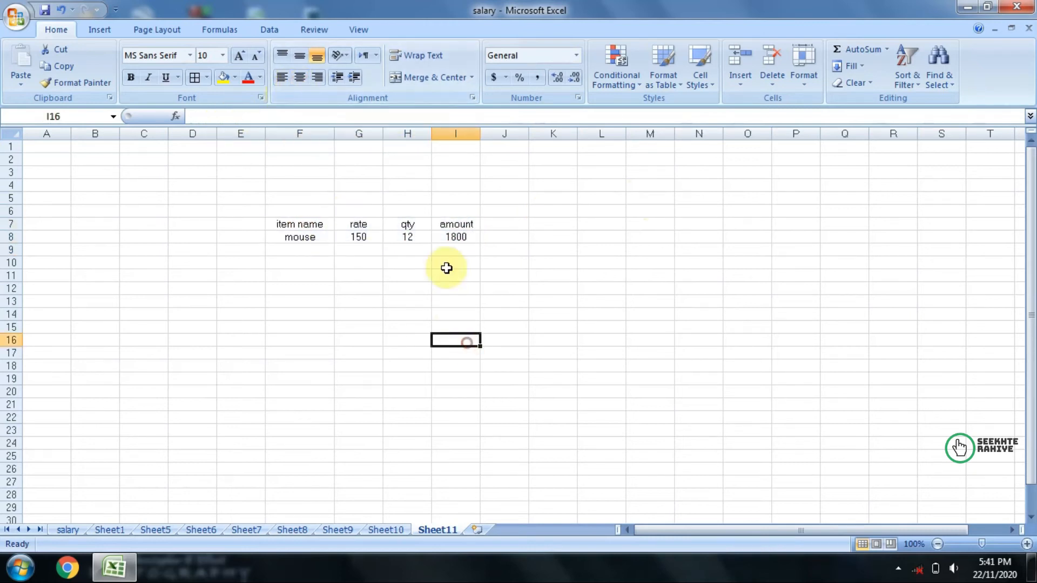
pyautogui.click(275, 30)
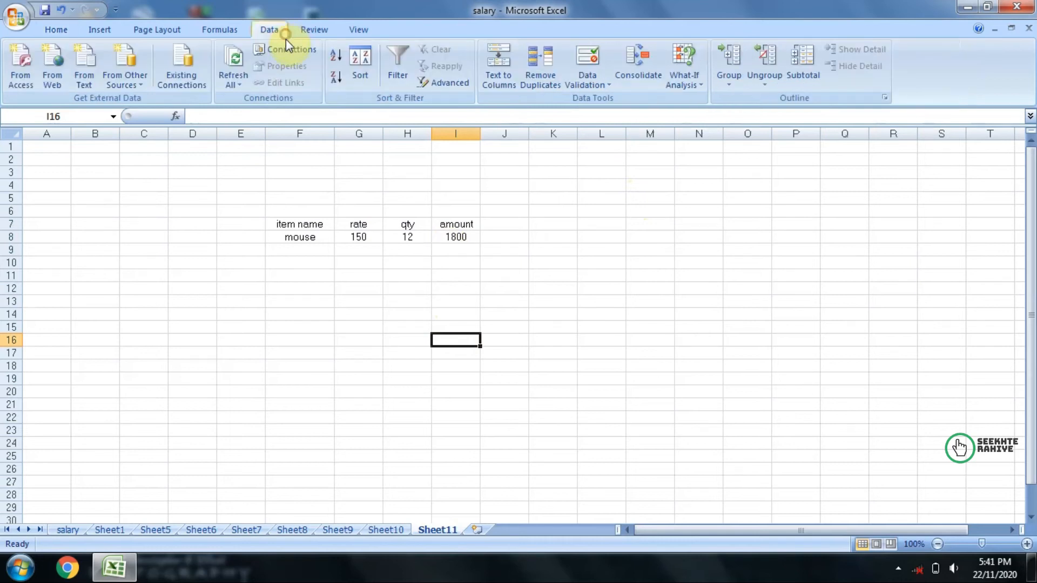
pyautogui.click(695, 61)
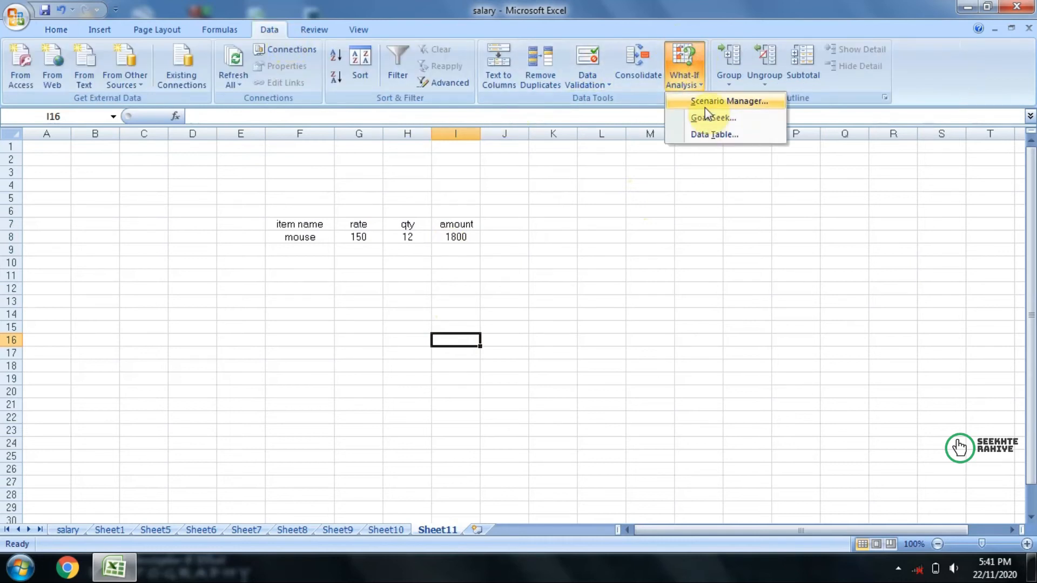
pyautogui.click(646, 314)
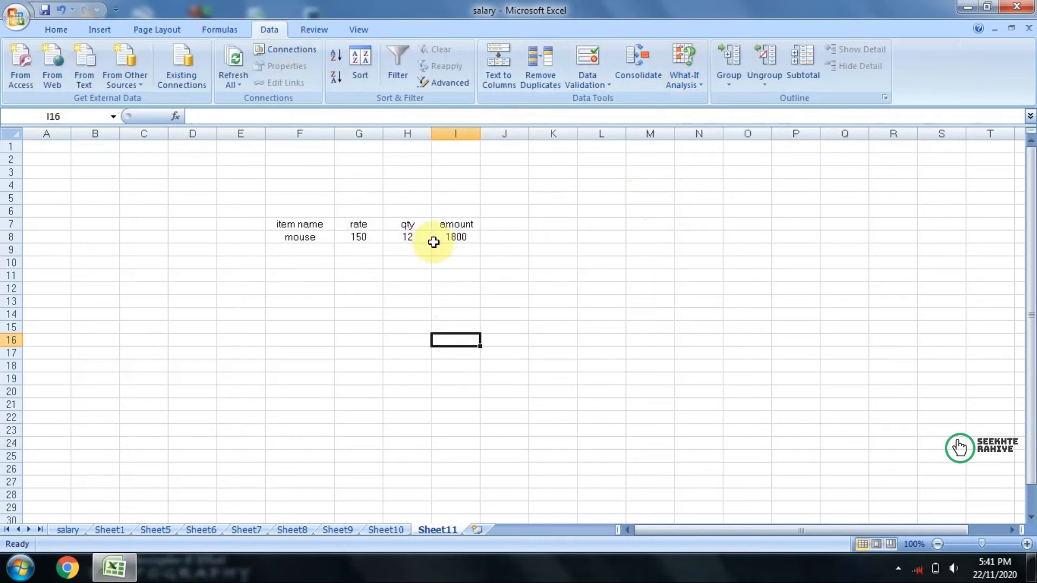
pyautogui.moveTo(300, 227); pyautogui.dragTo(301, 238)
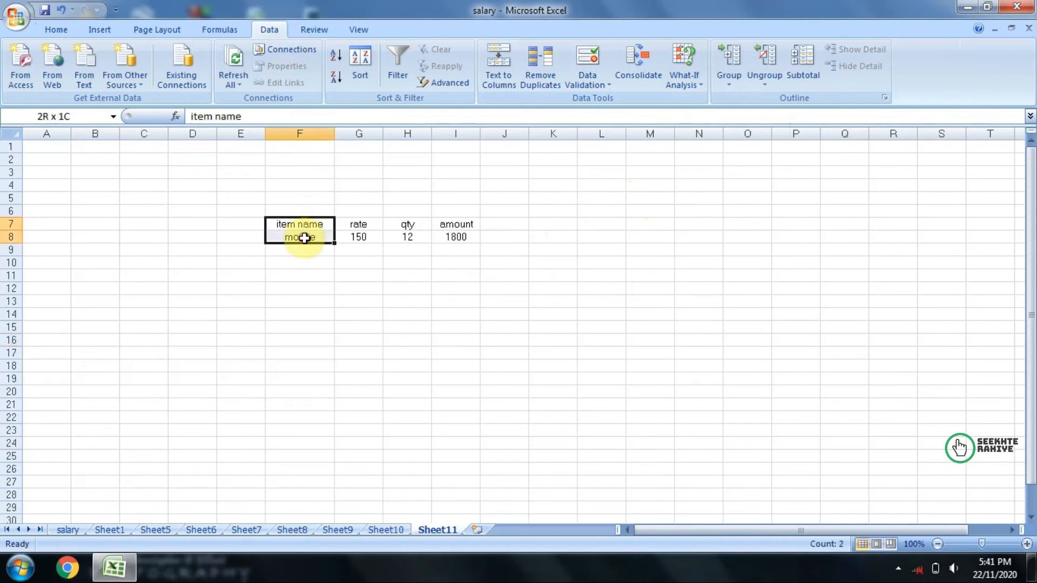
pyautogui.click(451, 272)
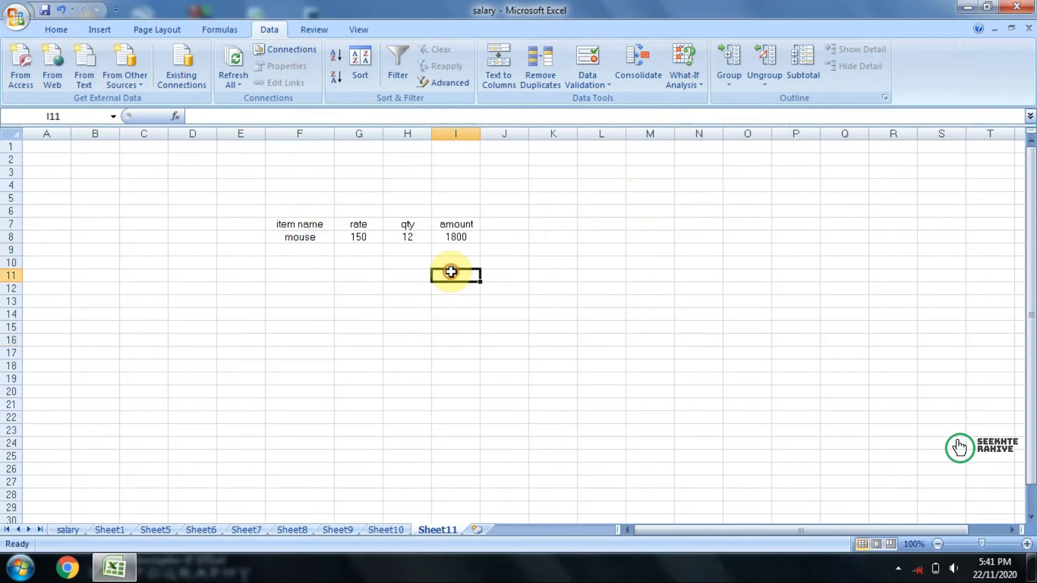
pyautogui.click(392, 238)
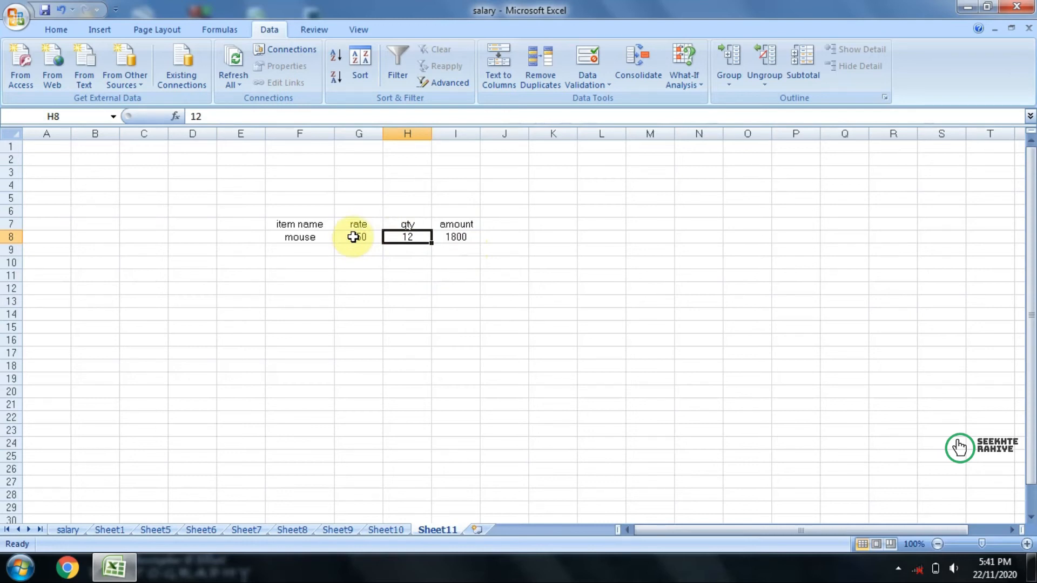
# Step: Start a new scenario for the item table in Scenario Manager and name it qty 15
pyautogui.click(313, 225)
pyautogui.moveTo(313, 225); pyautogui.dragTo(409, 237)
pyautogui.click(546, 287)
pyautogui.click(686, 53)
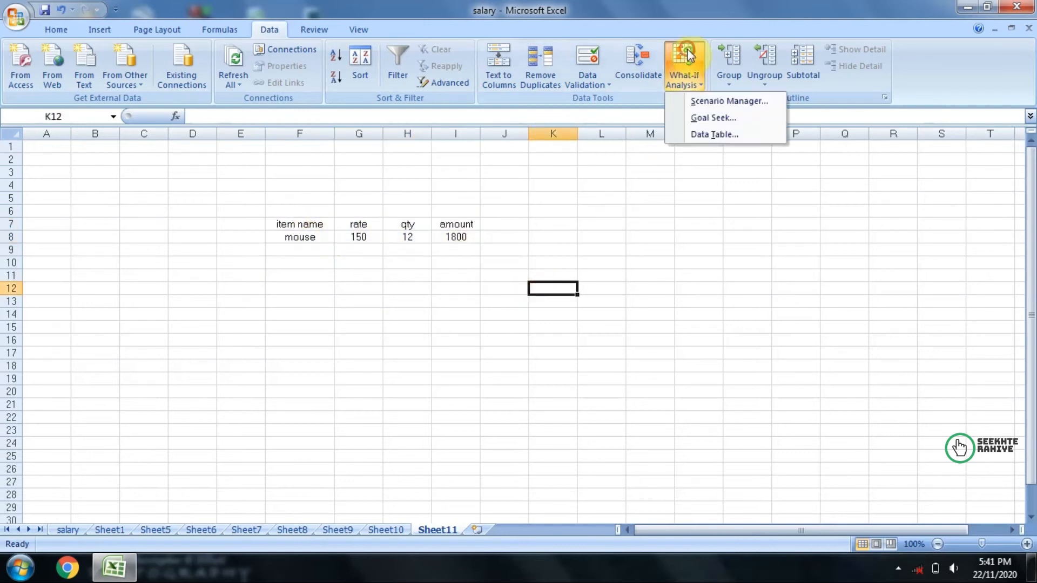
pyautogui.click(692, 97)
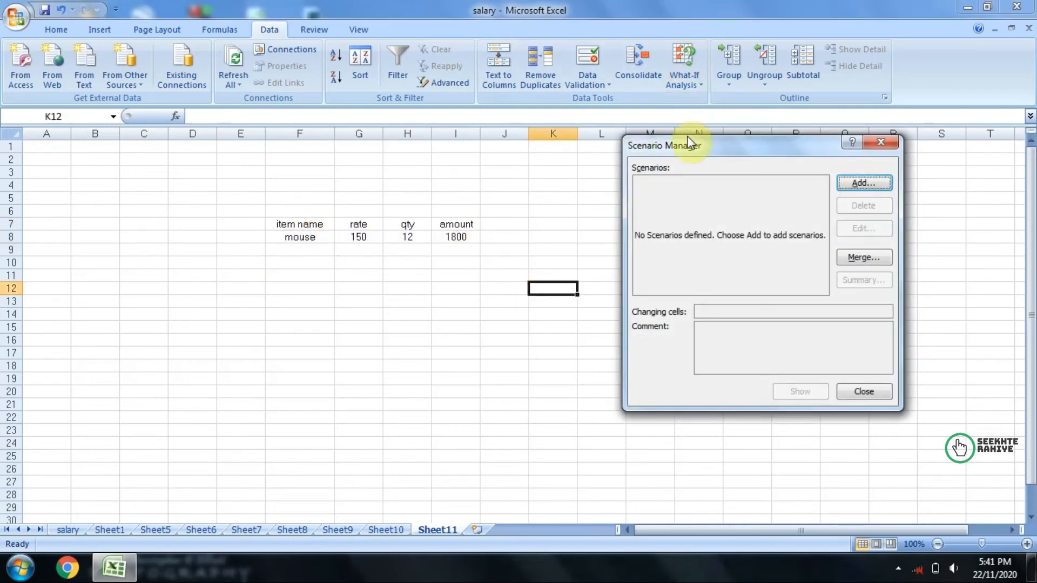
pyautogui.moveTo(689, 141); pyautogui.dragTo(719, 142)
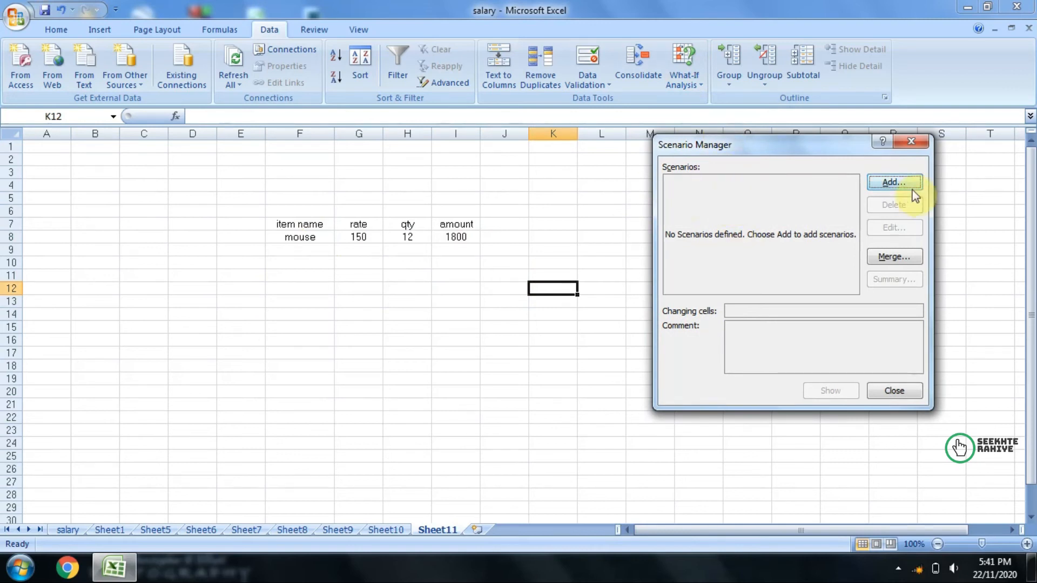
pyautogui.click(900, 183)
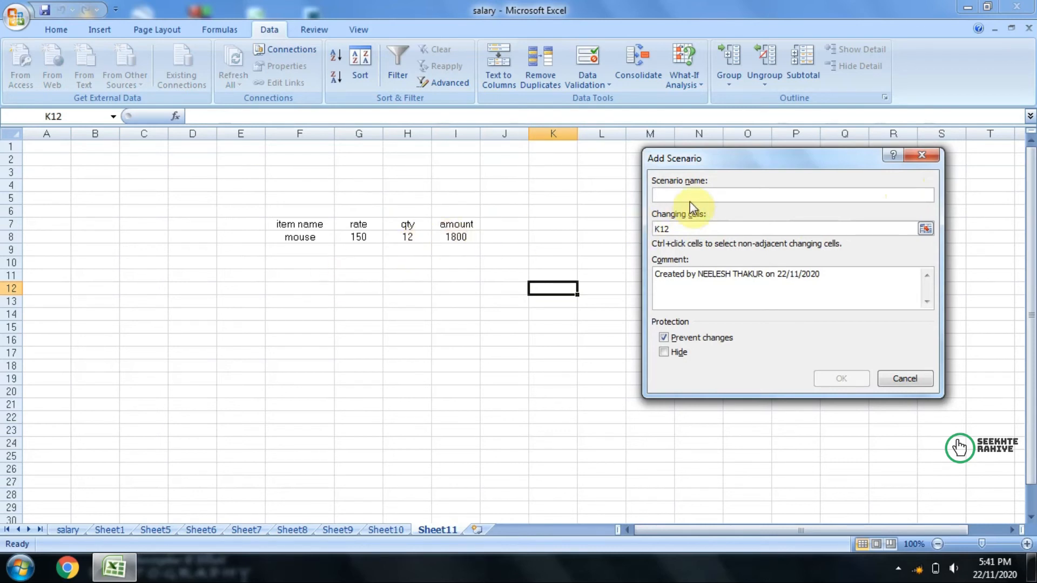
pyautogui.write('rat')
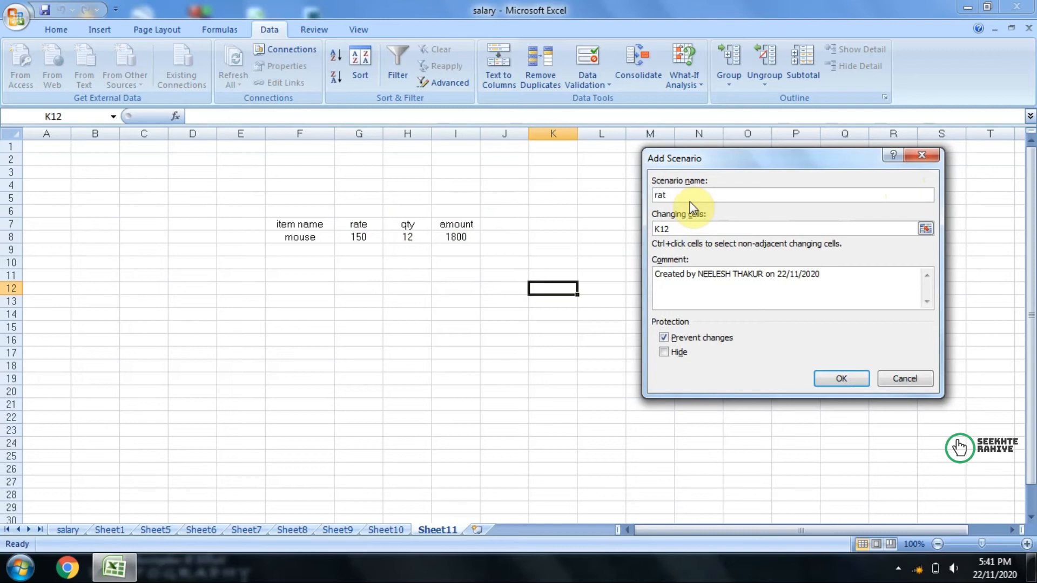
pyautogui.press('BackSpace')
pyautogui.press('BackSpace')
pyautogui.write('qty 15')
# Step: Set the qty 15 scenario's changing cell to H8 with a value of 15, and add it to the scenarios
pyautogui.click(701, 232)
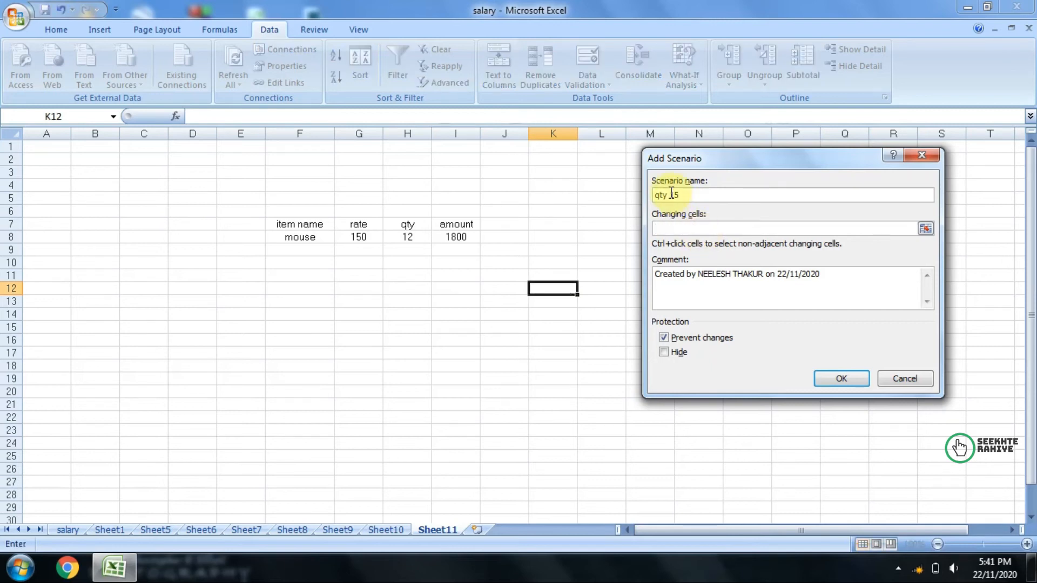
pyautogui.click(420, 236)
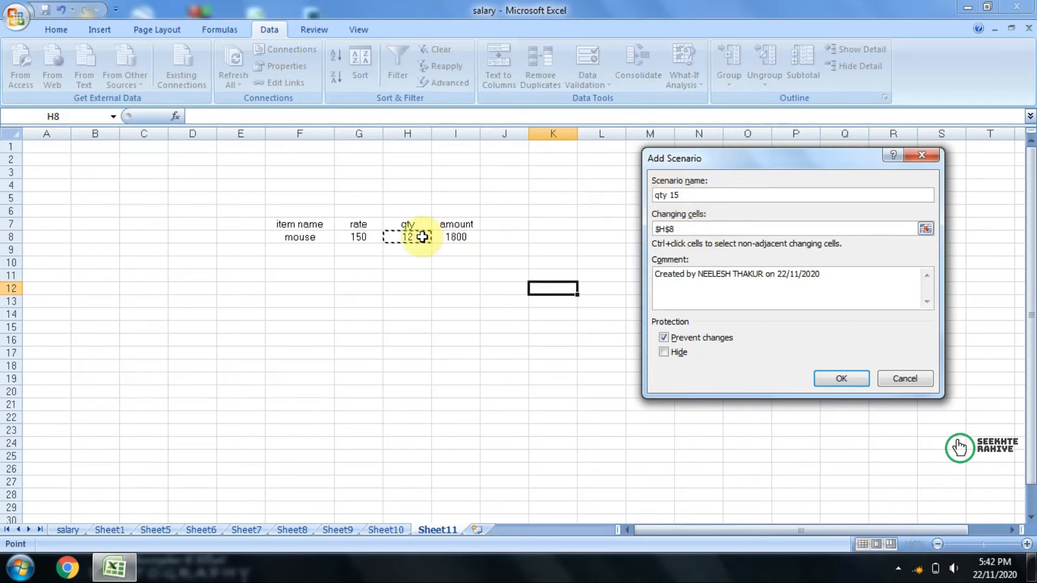
pyautogui.click(818, 381)
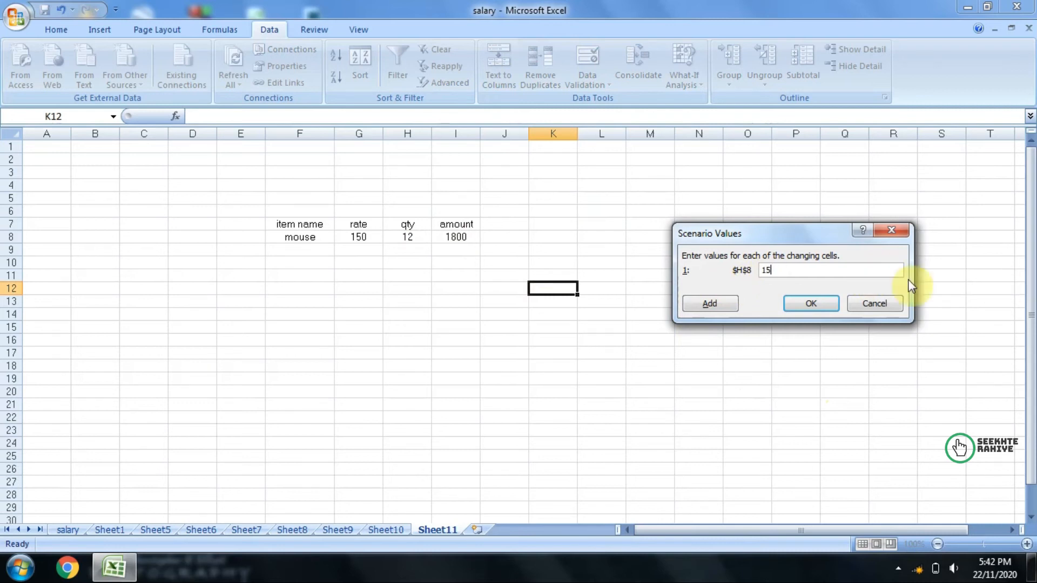
pyautogui.click(711, 304)
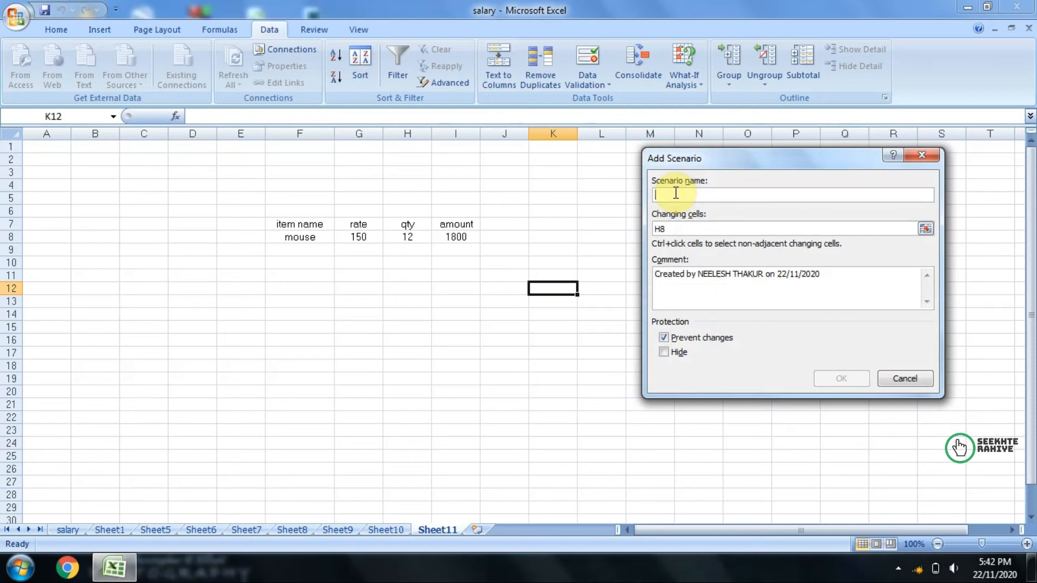
# Step: Add a second scenario named rate 180 that changes the rate in cell G8 to 180
pyautogui.write('rate 180')
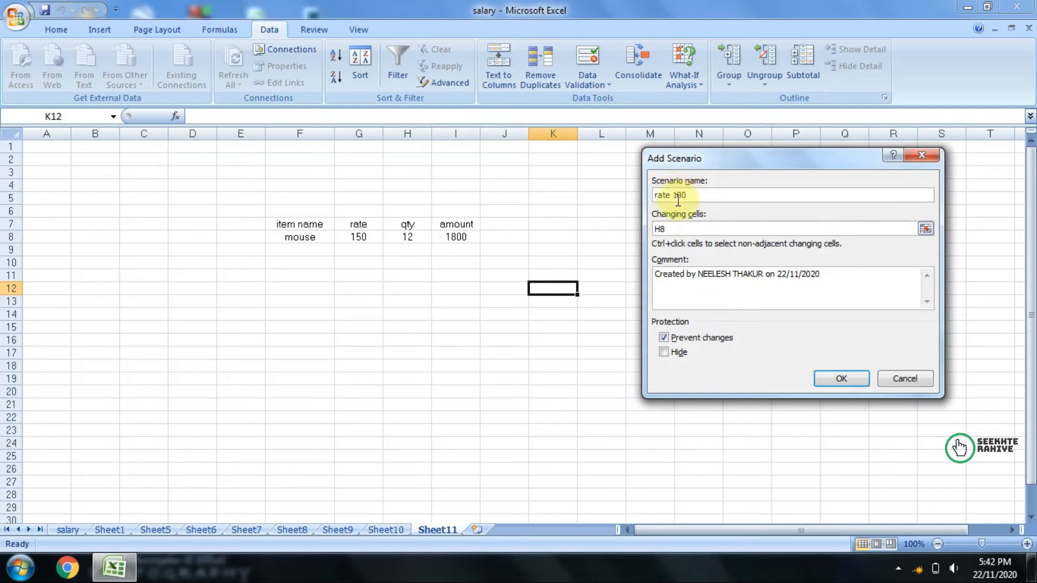
pyautogui.click(662, 229)
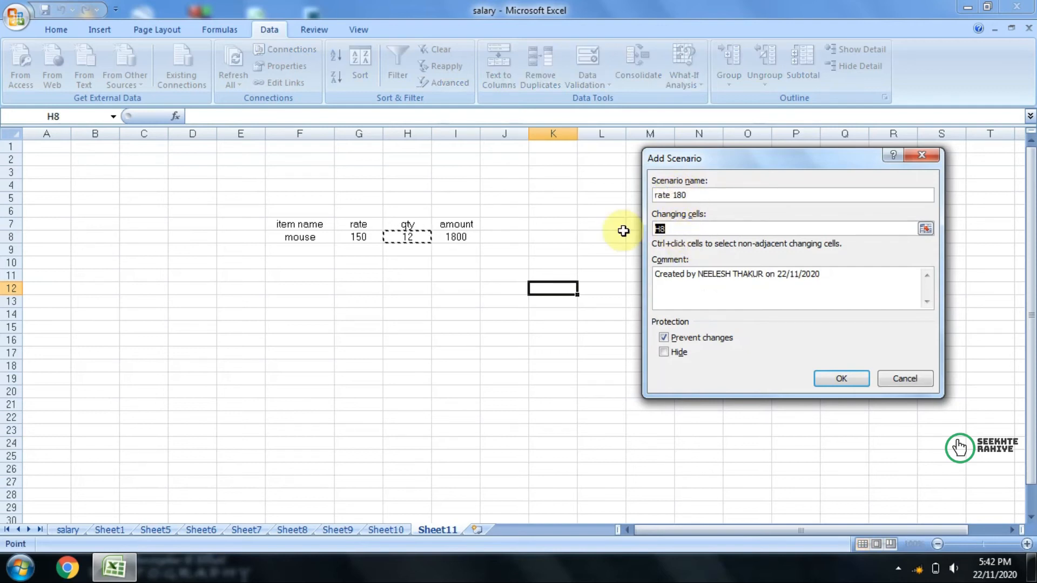
pyautogui.click(361, 238)
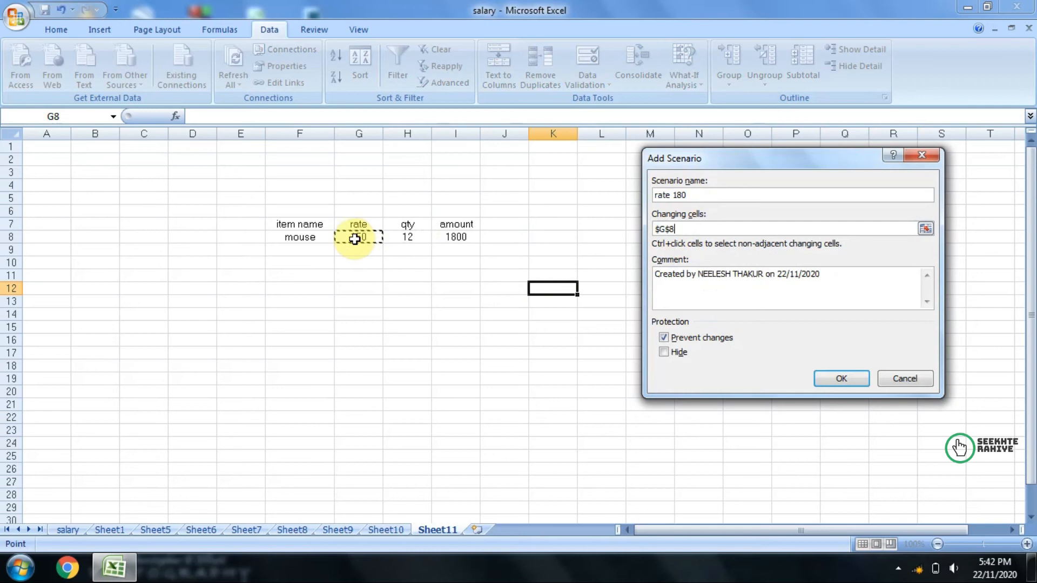
pyautogui.click(841, 379)
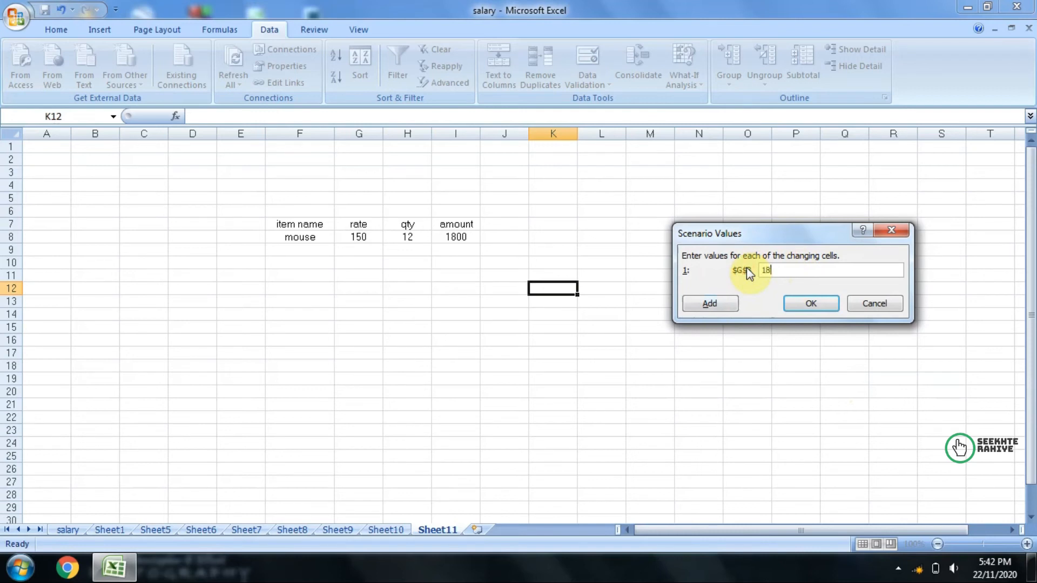
pyautogui.click(712, 303)
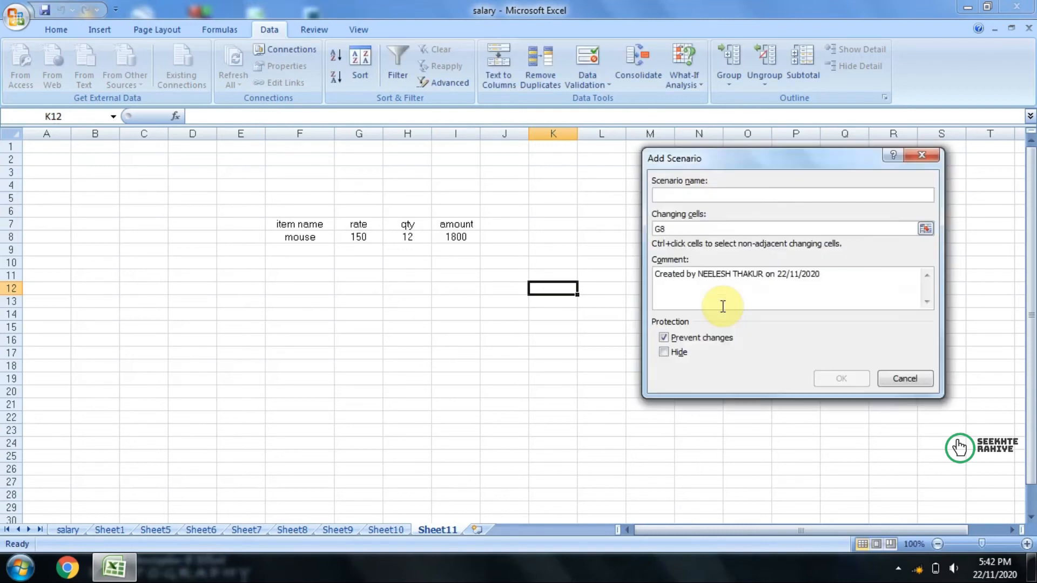
pyautogui.click(905, 380)
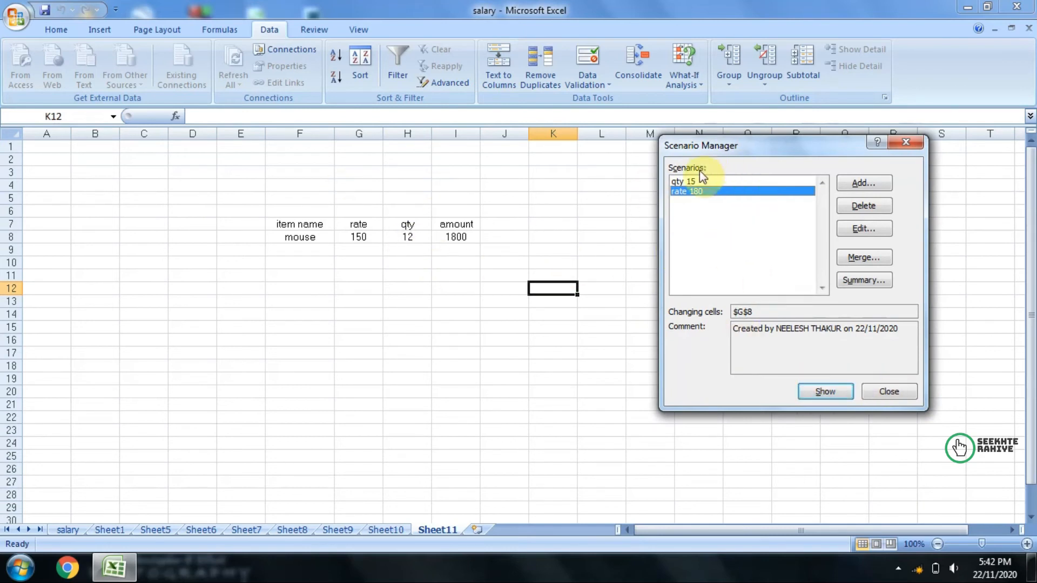
# Step: Show the qty 15 scenario, the rate 180 scenario and the qty 15 scenario again on the item table
pyautogui.click(690, 181)
pyautogui.click(825, 389)
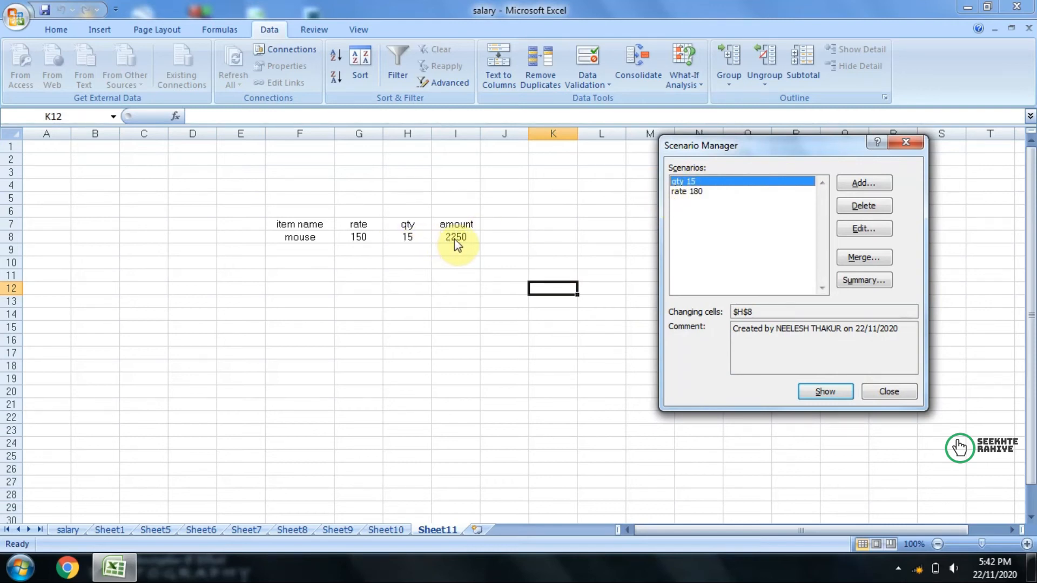
pyautogui.click(685, 193)
pyautogui.click(818, 388)
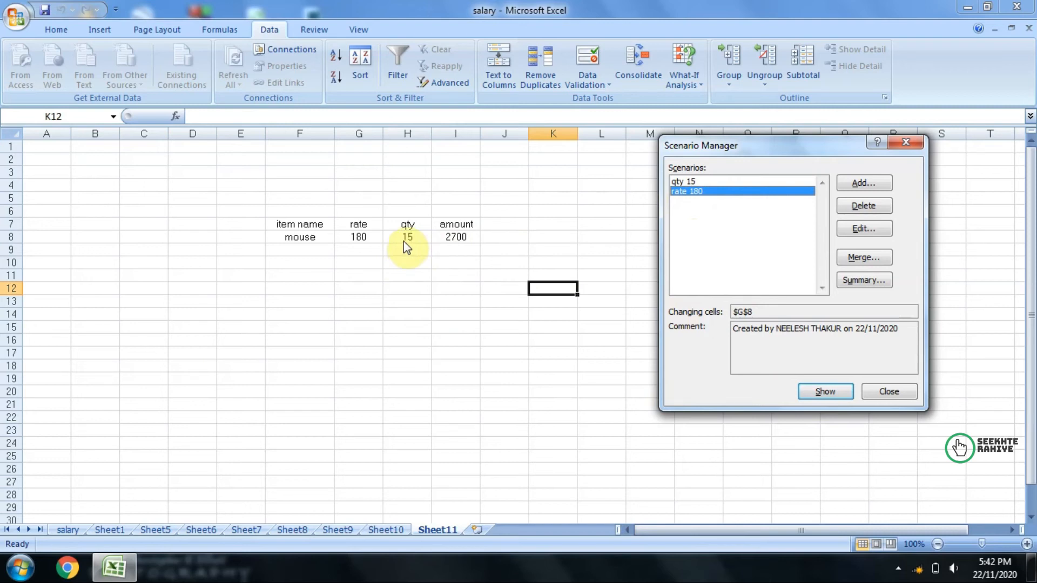
pyautogui.click(722, 181)
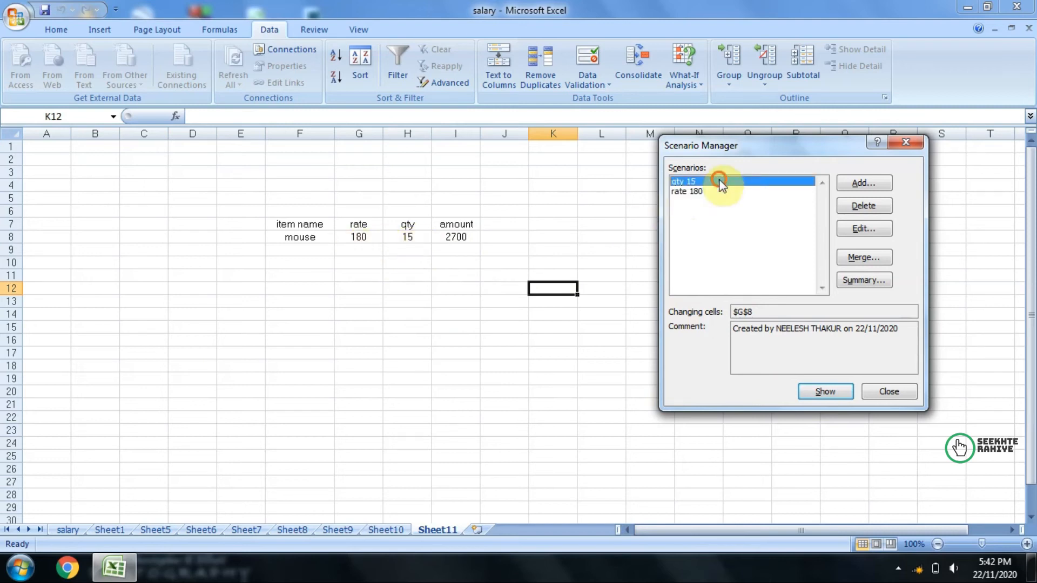
pyautogui.click(811, 393)
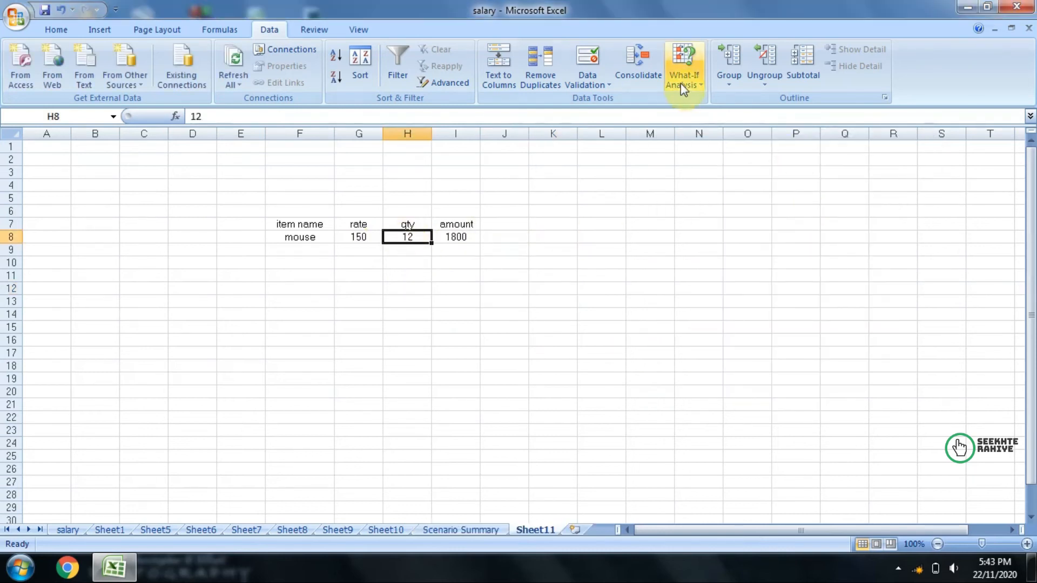
# Step: Generate a scenario summary report of the saved scenarios with I8 as the result cell
pyautogui.click(683, 81)
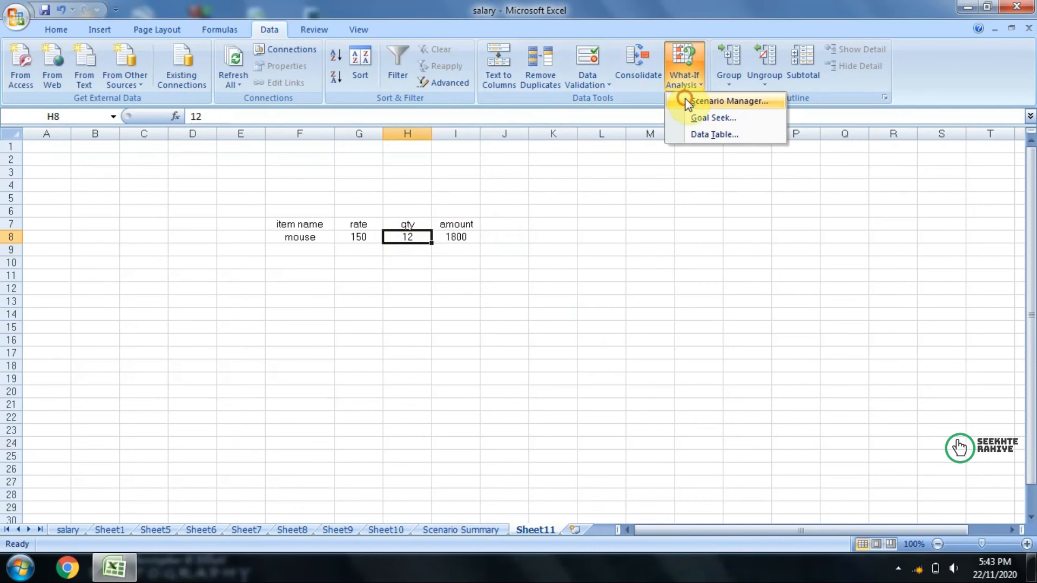
pyautogui.click(687, 101)
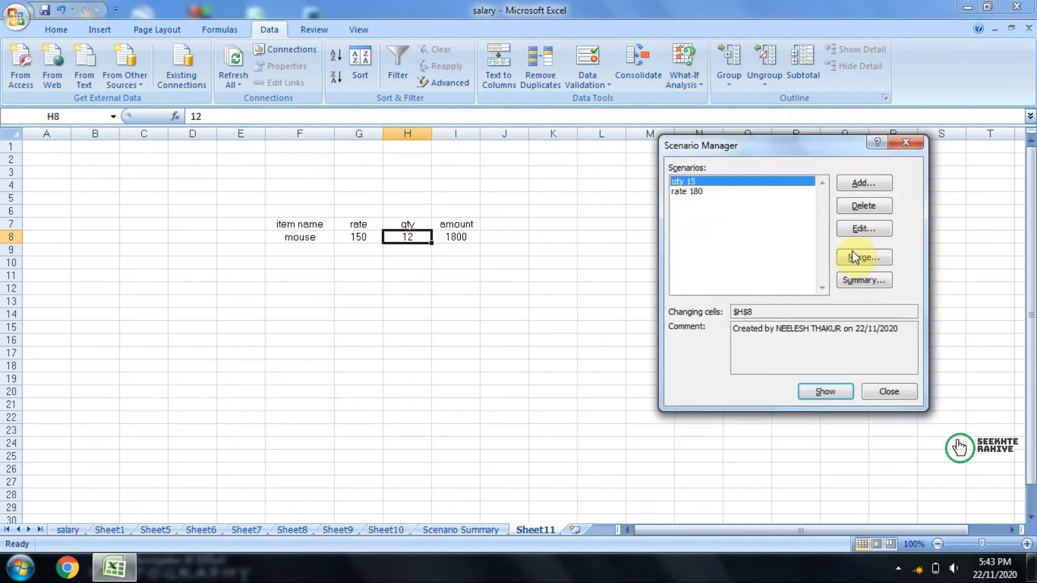
pyautogui.click(861, 282)
pyautogui.click(767, 322)
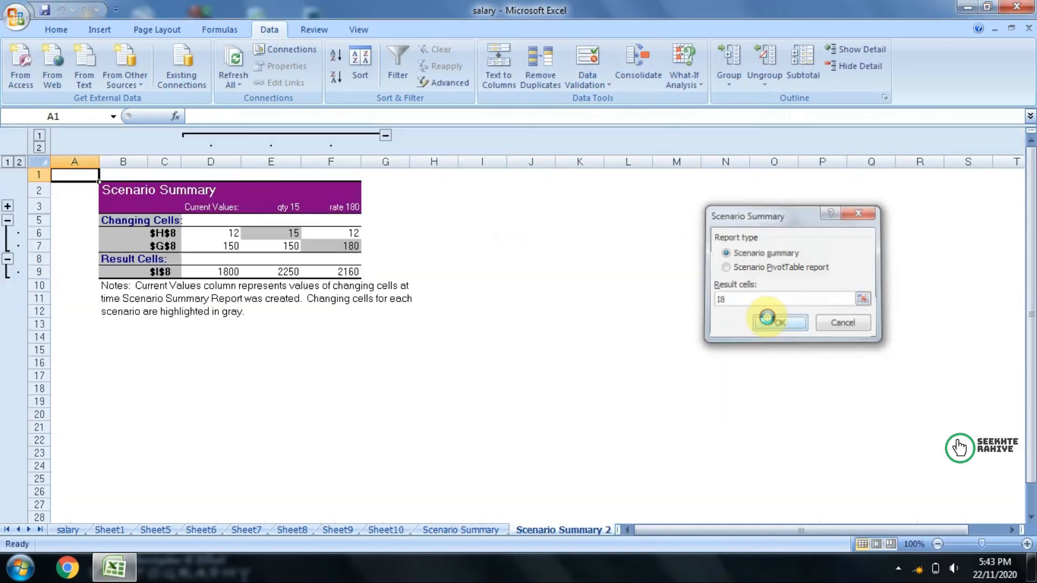
# Step: Examine the changing cells and result cell under Current Values, qty 15 and rate 180 in the scenario summary report
pyautogui.click(231, 234)
pyautogui.moveTo(231, 238); pyautogui.dragTo(229, 246)
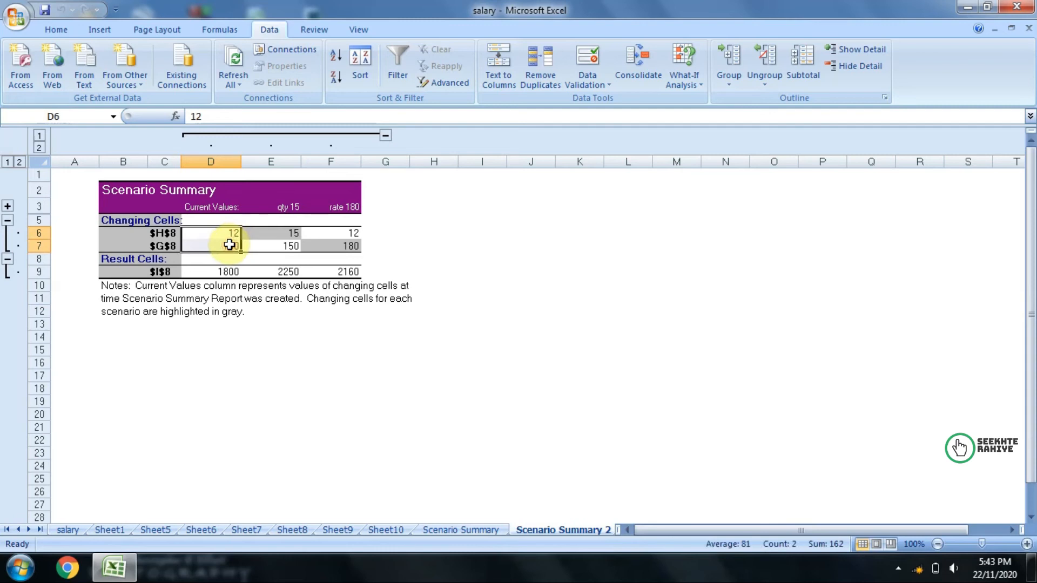
pyautogui.click(223, 273)
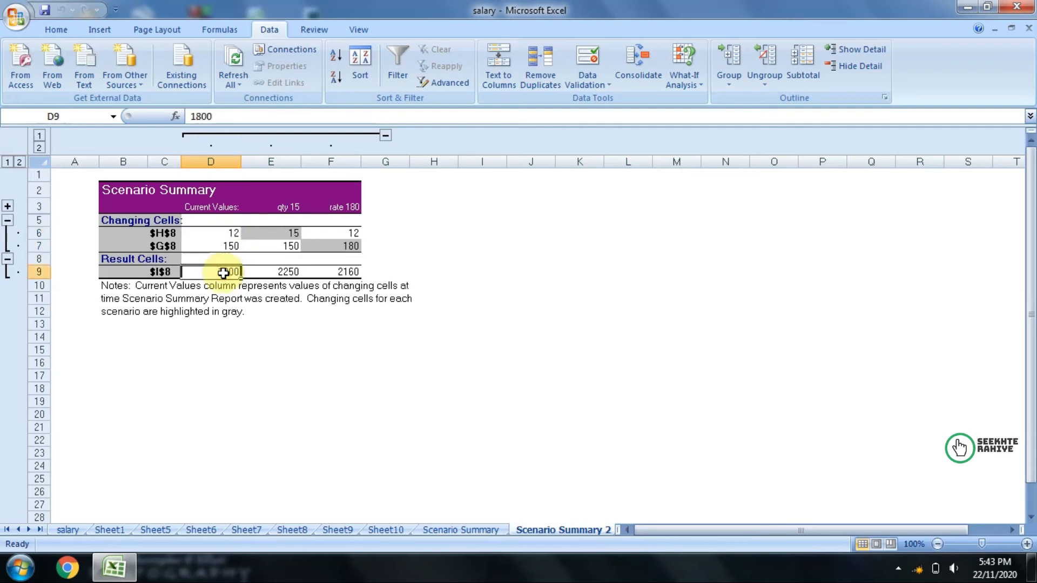
pyautogui.moveTo(288, 233); pyautogui.dragTo(282, 271)
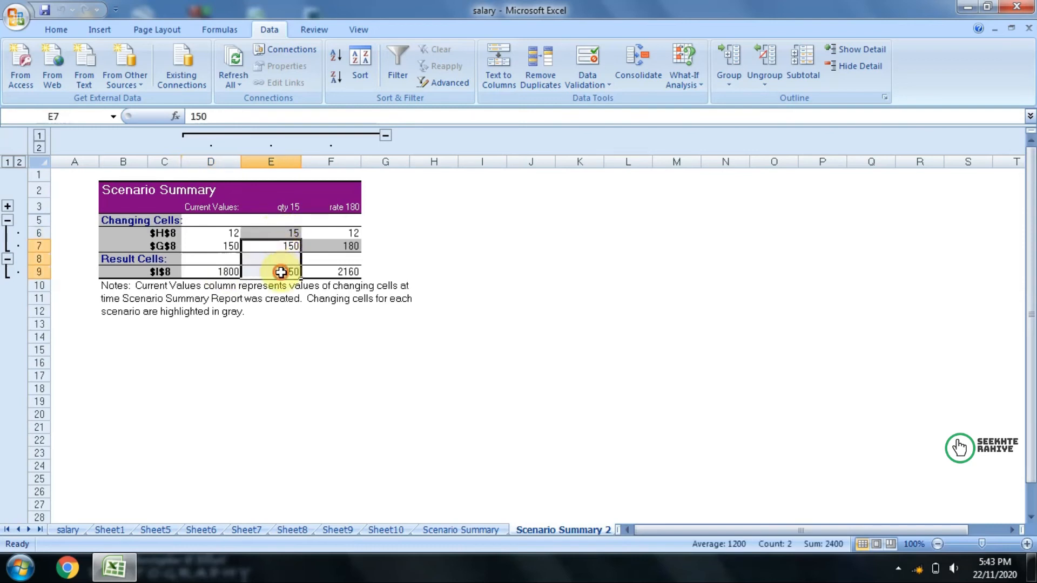
pyautogui.click(280, 273)
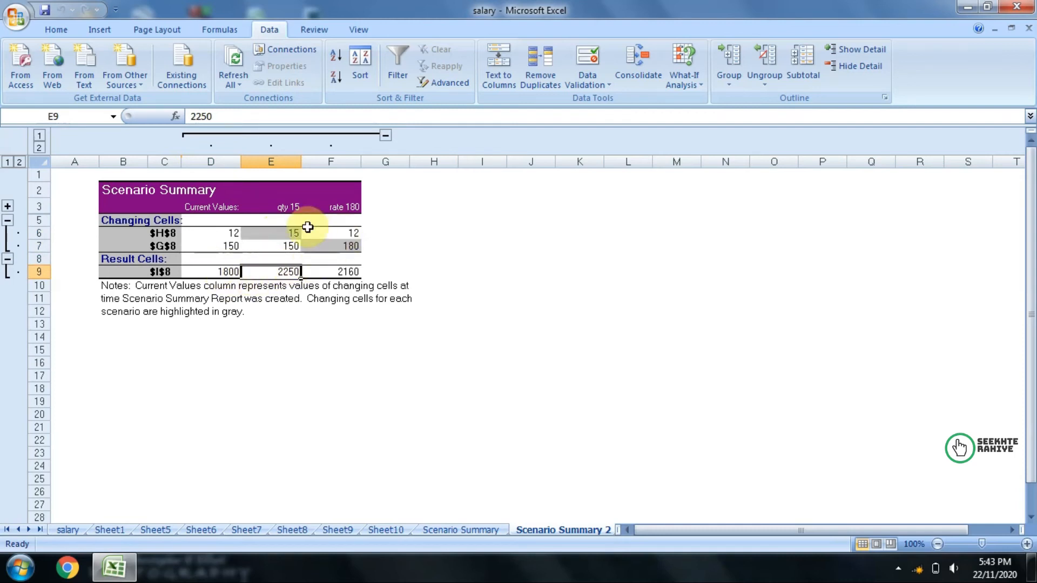
pyautogui.click(340, 233)
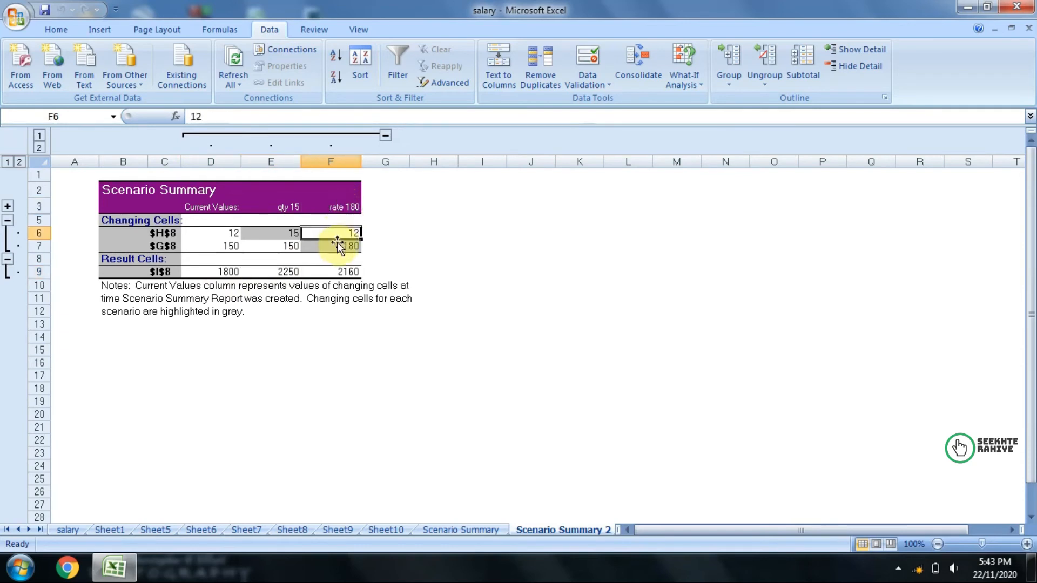
pyautogui.click(337, 246)
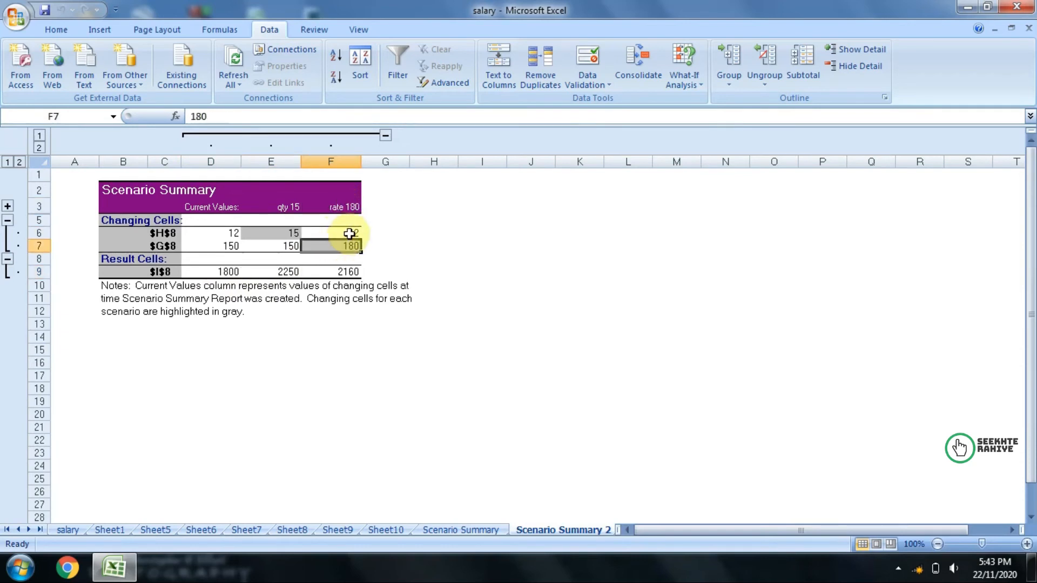
pyautogui.click(349, 234)
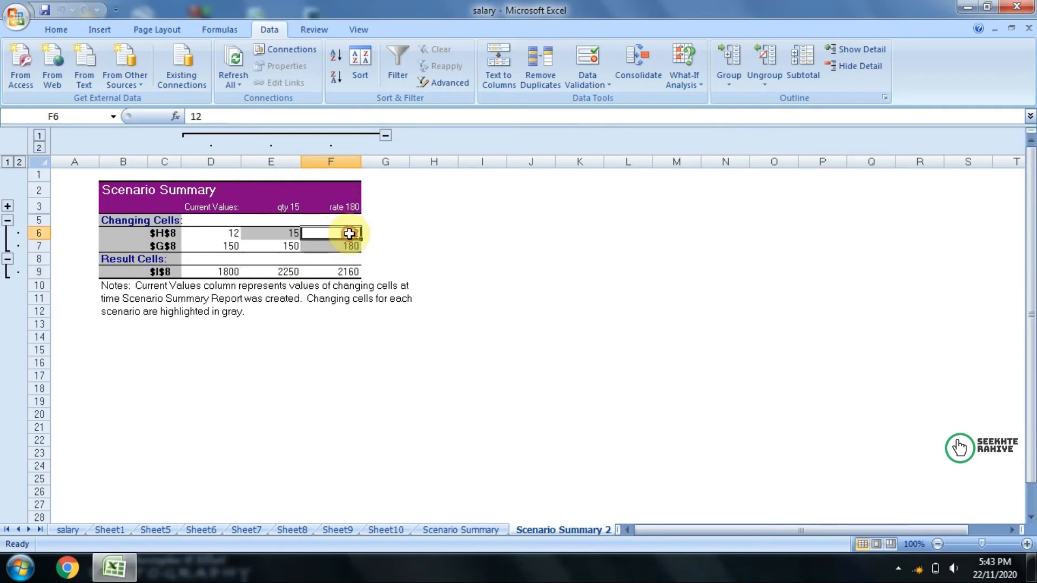
pyautogui.click(349, 271)
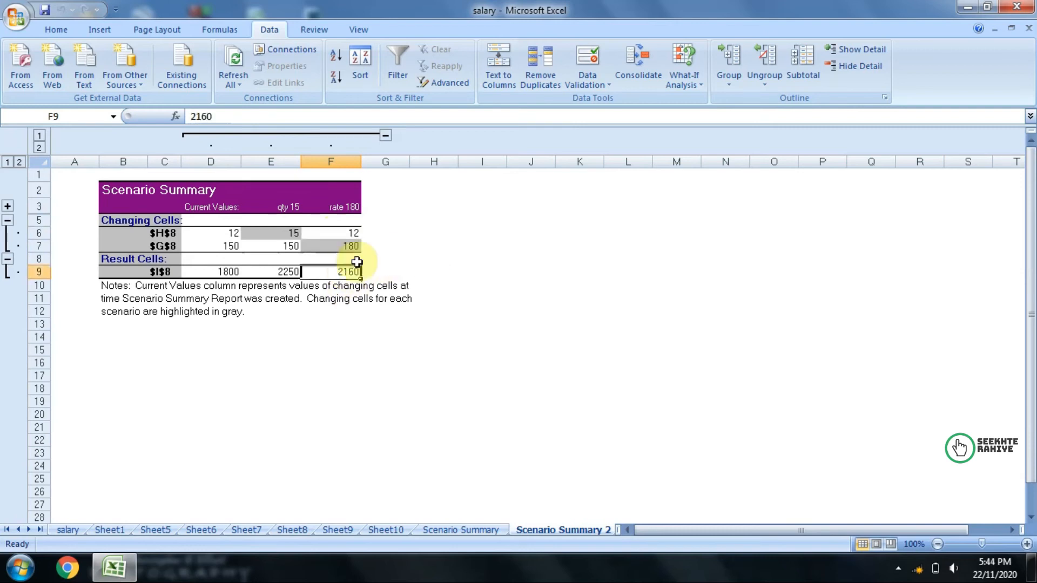
pyautogui.moveTo(222, 235); pyautogui.dragTo(230, 272)
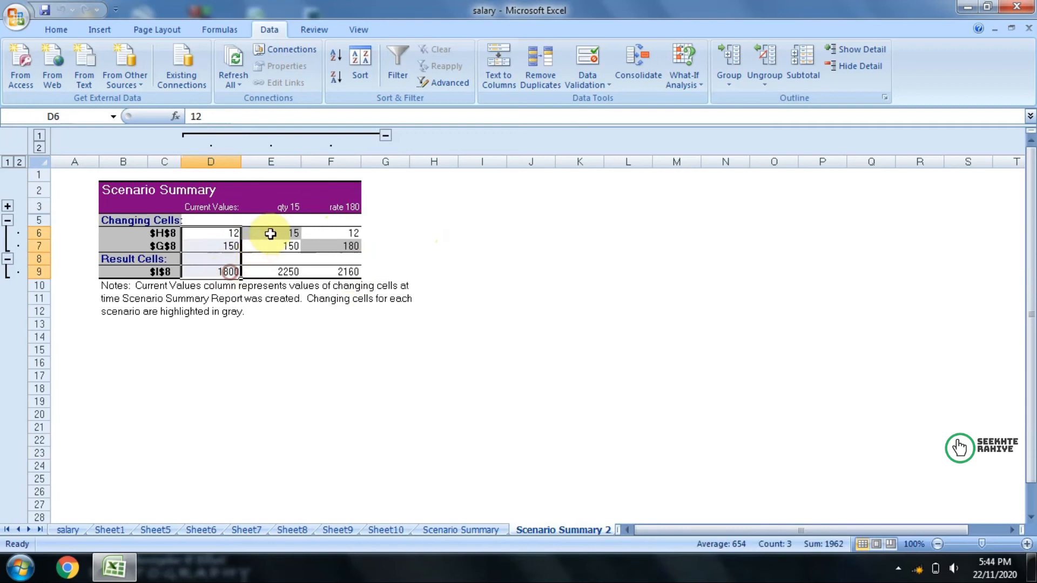
pyautogui.moveTo(218, 233); pyautogui.dragTo(218, 247)
pyautogui.moveTo(288, 234); pyautogui.dragTo(320, 250)
pyautogui.click(418, 258)
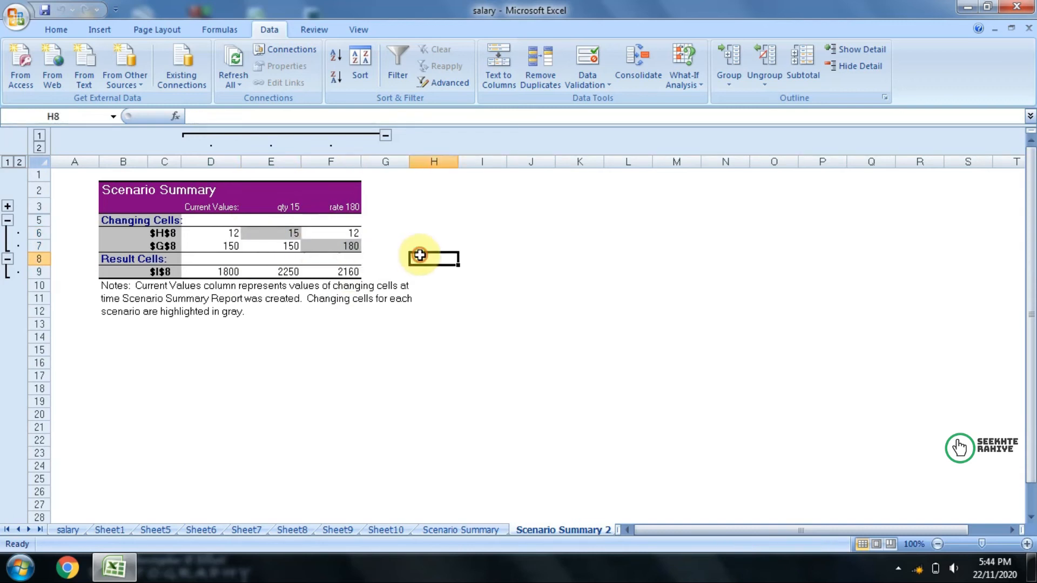
# Step: Return to Sheet11 and select the item table in F7:I8
pyautogui.click(384, 529)
pyautogui.moveTo(294, 223); pyautogui.dragTo(455, 240)
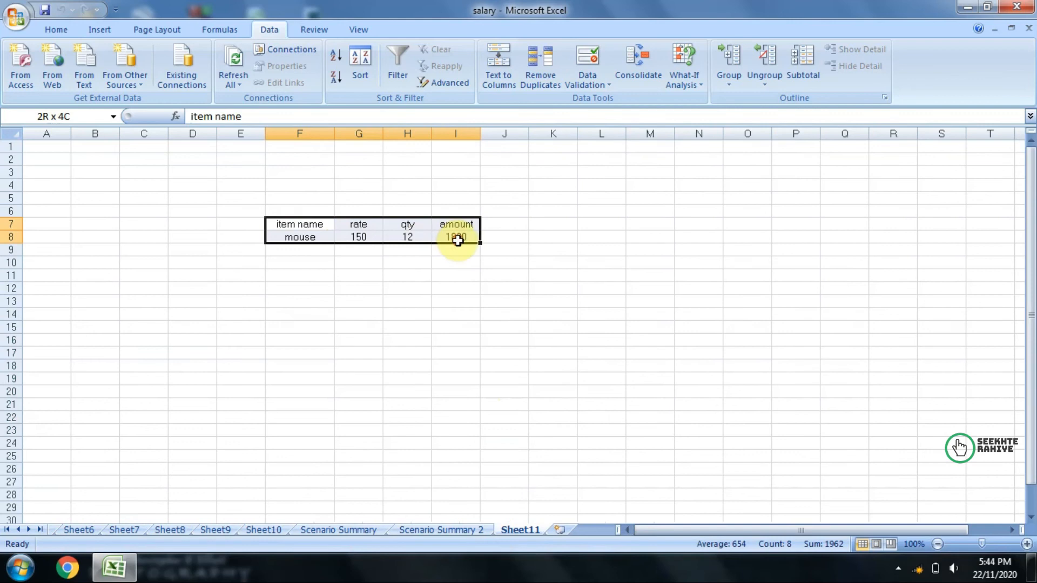
pyautogui.click(683, 87)
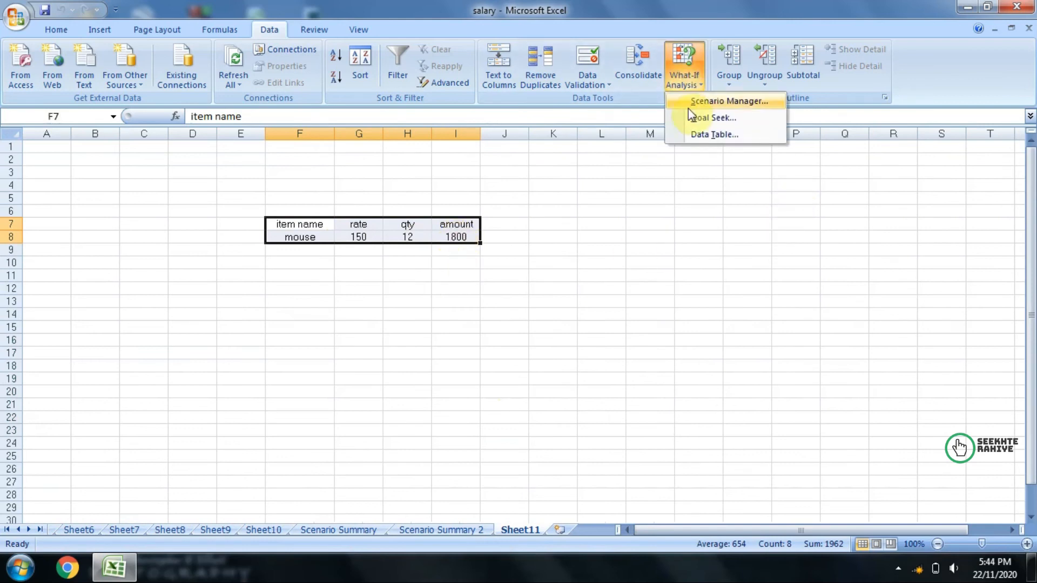
pyautogui.click(446, 388)
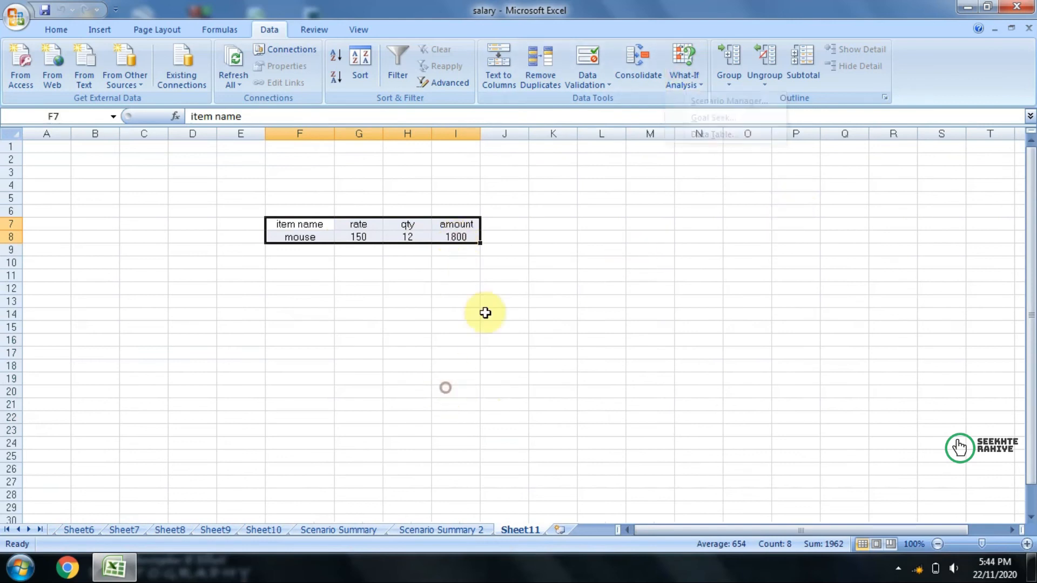
# Step: Run Goal Seek to bring the amount in I8 to 2000 by changing the rate in G8
pyautogui.click(669, 80)
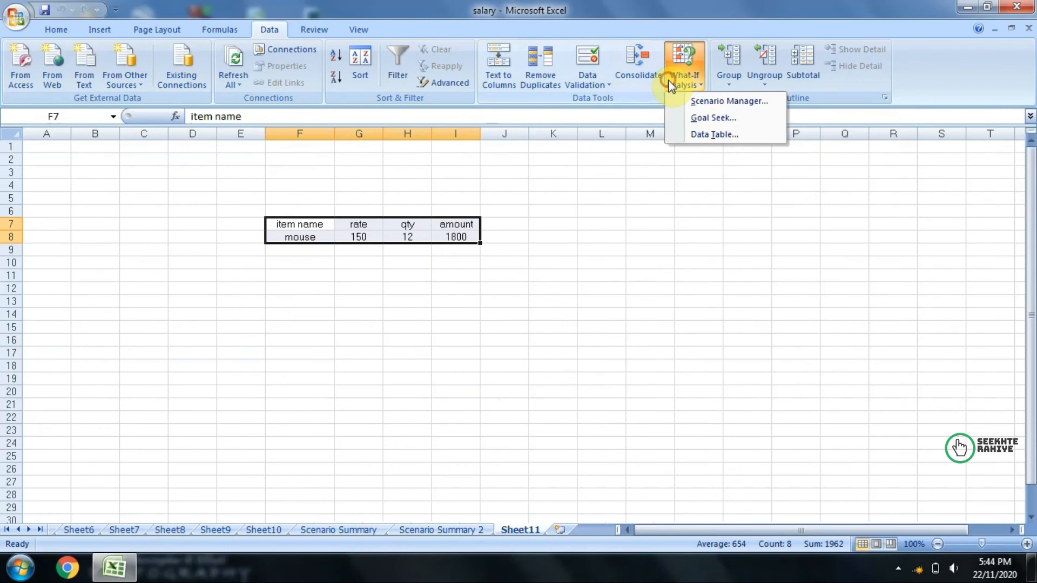
pyautogui.click(681, 118)
pyautogui.moveTo(747, 227); pyautogui.dragTo(759, 226)
pyautogui.click(821, 250)
pyautogui.moveTo(822, 251); pyautogui.dragTo(786, 250)
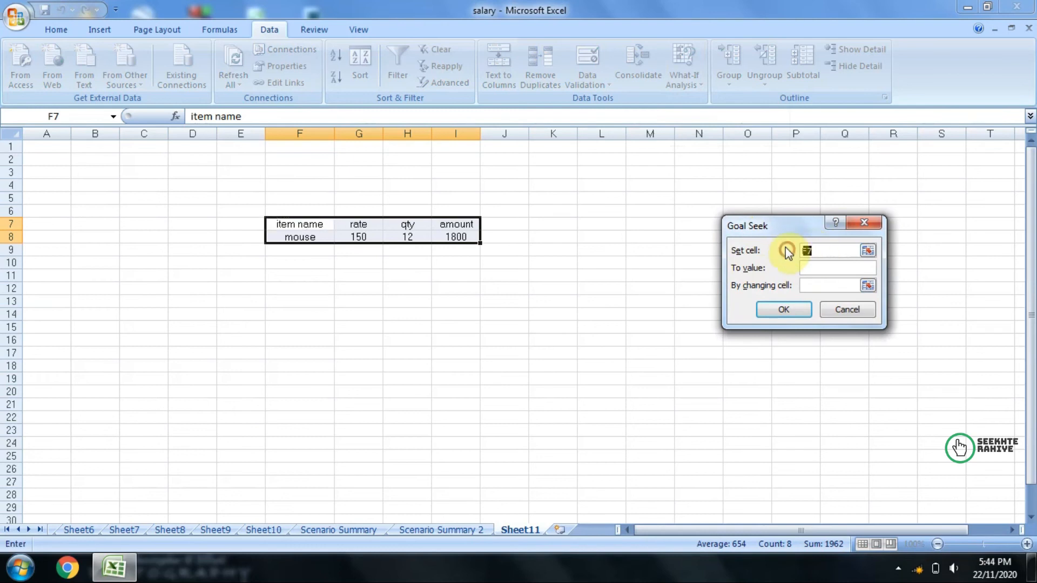
pyautogui.click(459, 235)
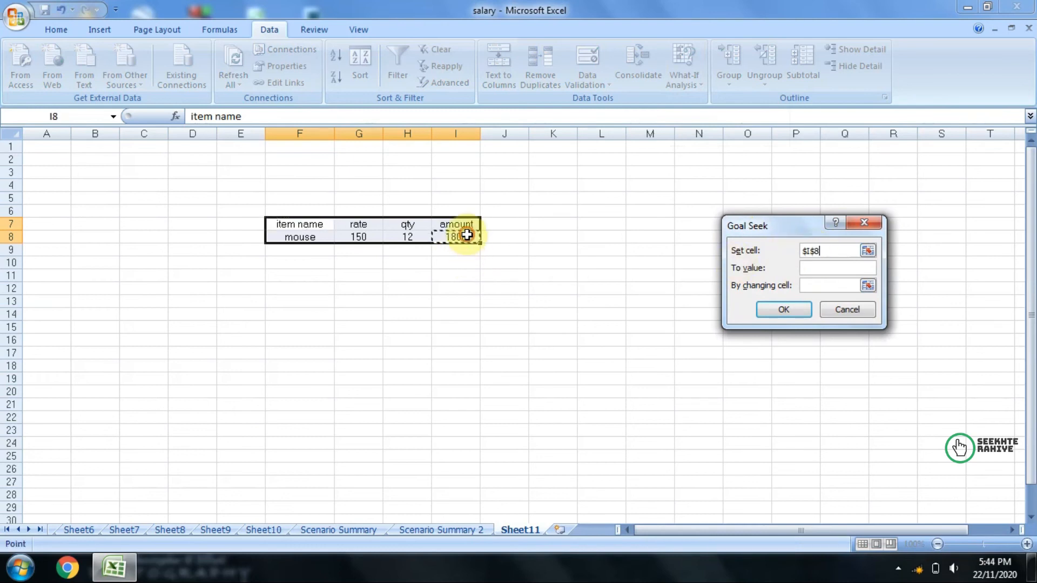
pyautogui.click(817, 268)
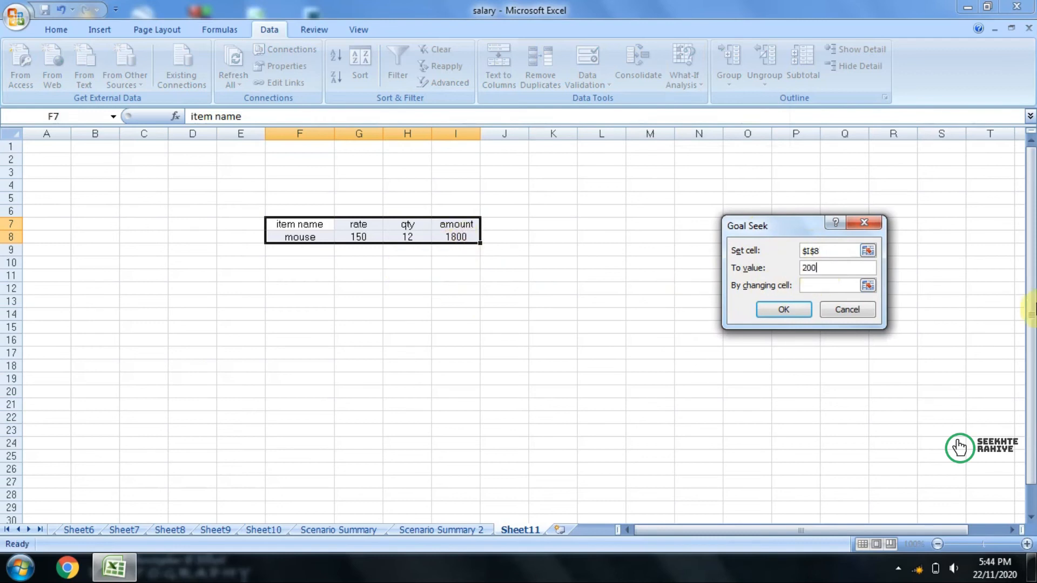
pyautogui.click(814, 285)
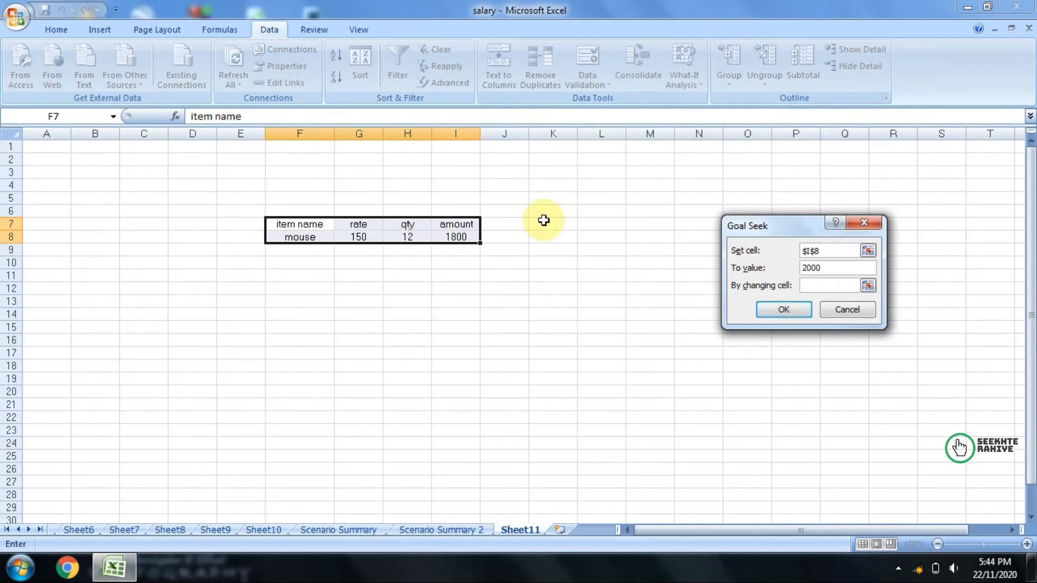
pyautogui.click(367, 238)
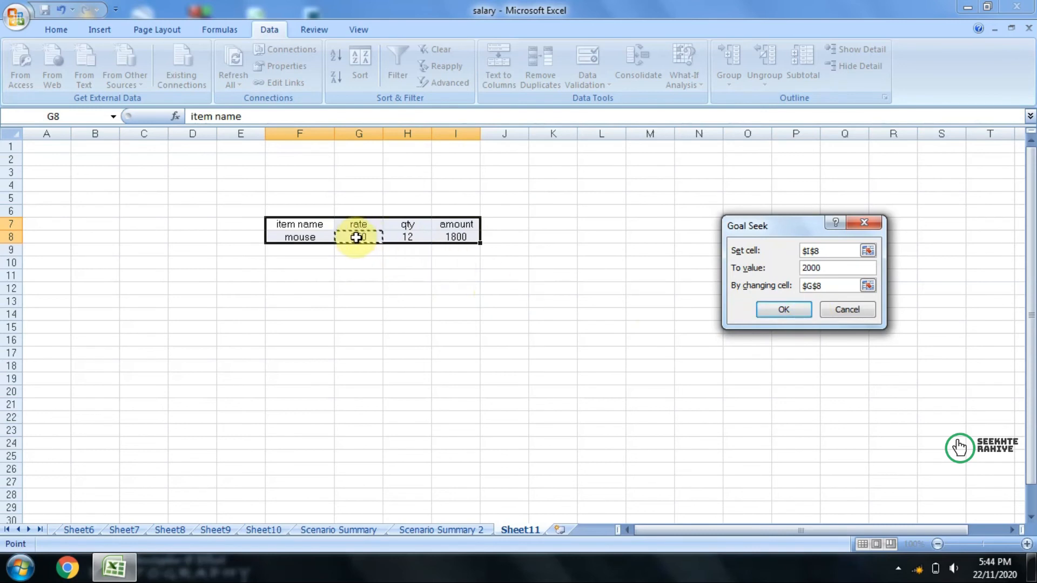
pyautogui.click(784, 310)
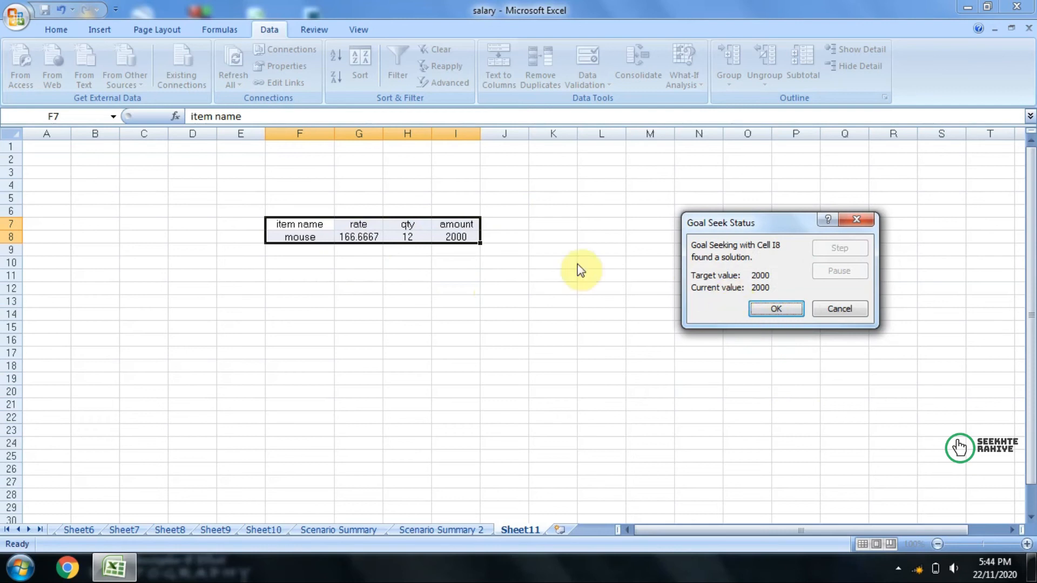
pyautogui.click(778, 309)
pyautogui.click(486, 327)
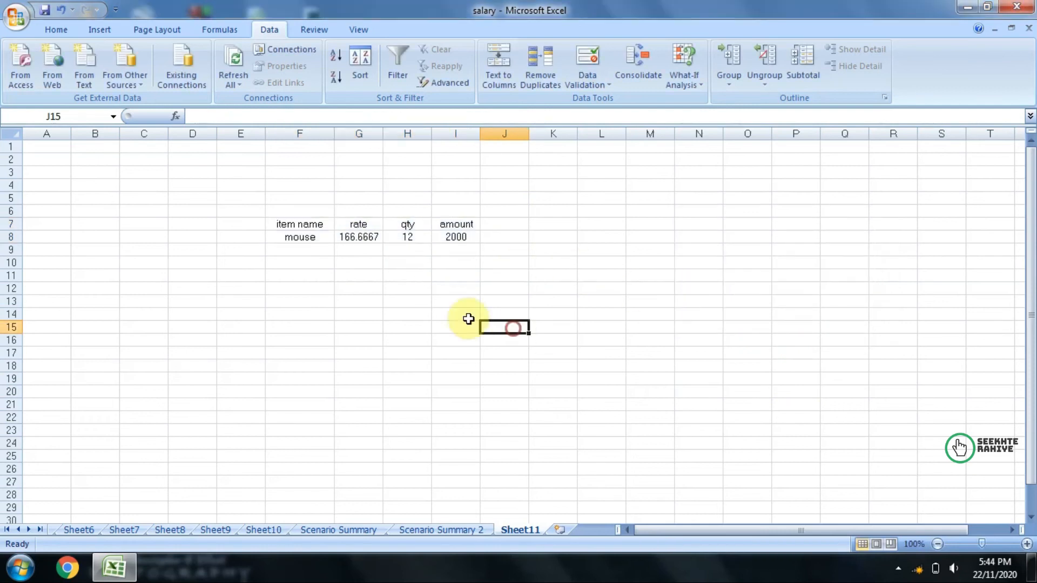
# Step: Inspect the rate in G8 and undo the Goal Seek change to it
pyautogui.click(354, 243)
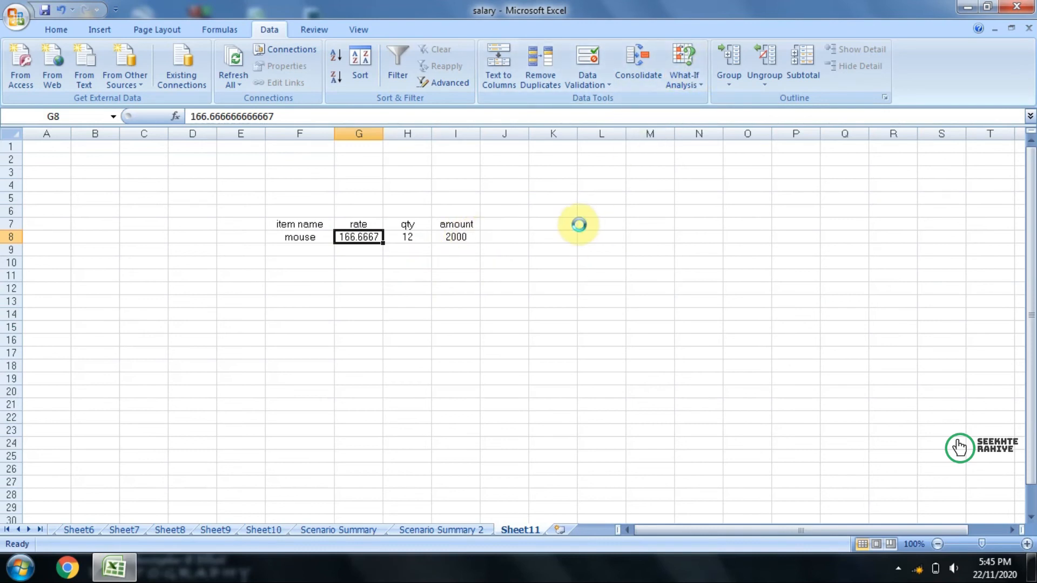
pyautogui.hotkey('ctrl', 'z')
pyautogui.click(408, 327)
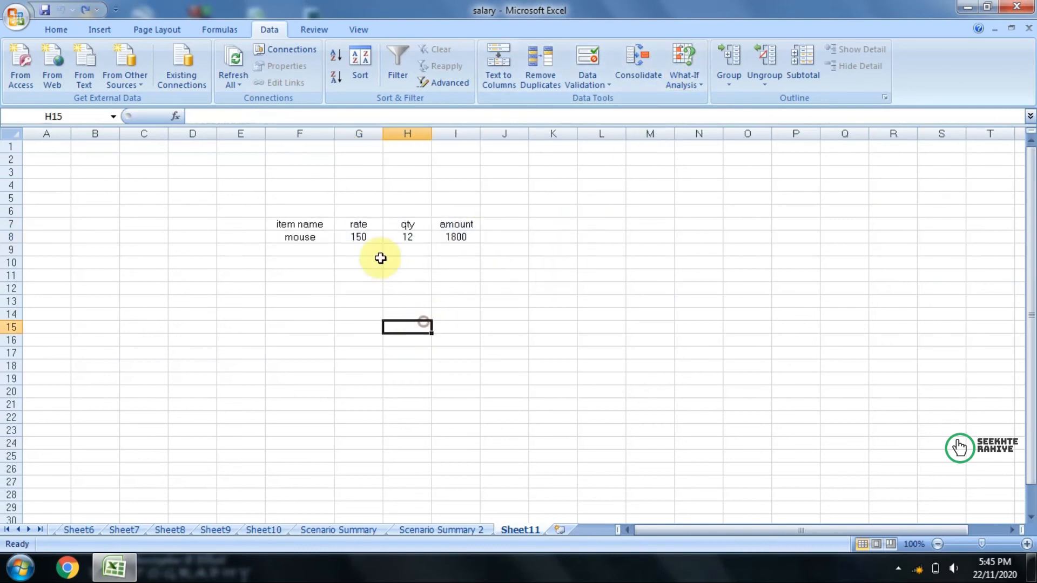
# Step: Run Goal Seek to bring the amount in I8 to 2500 by changing the quantity in H8
pyautogui.click(409, 239)
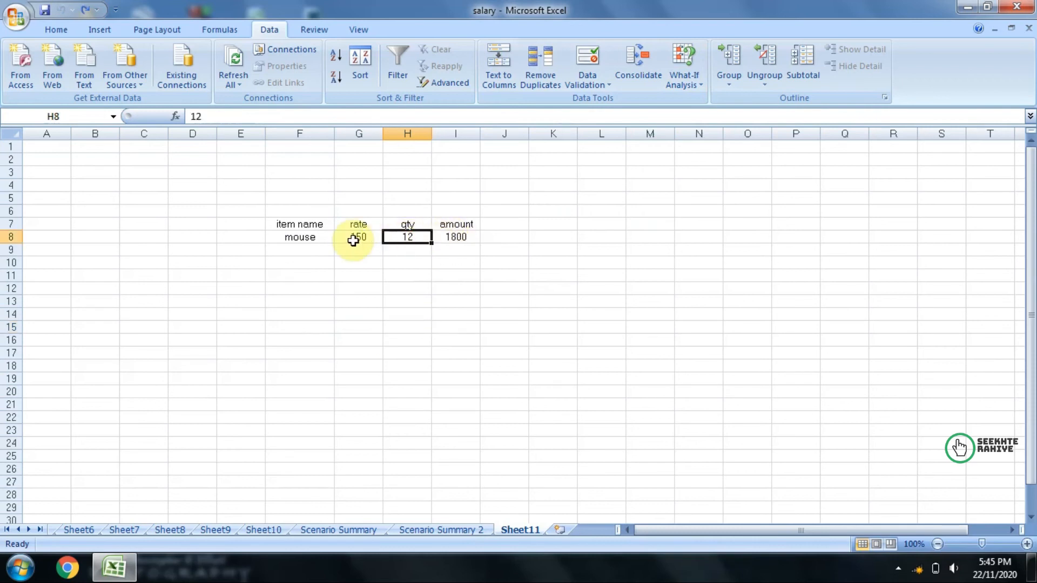
pyautogui.click(456, 237)
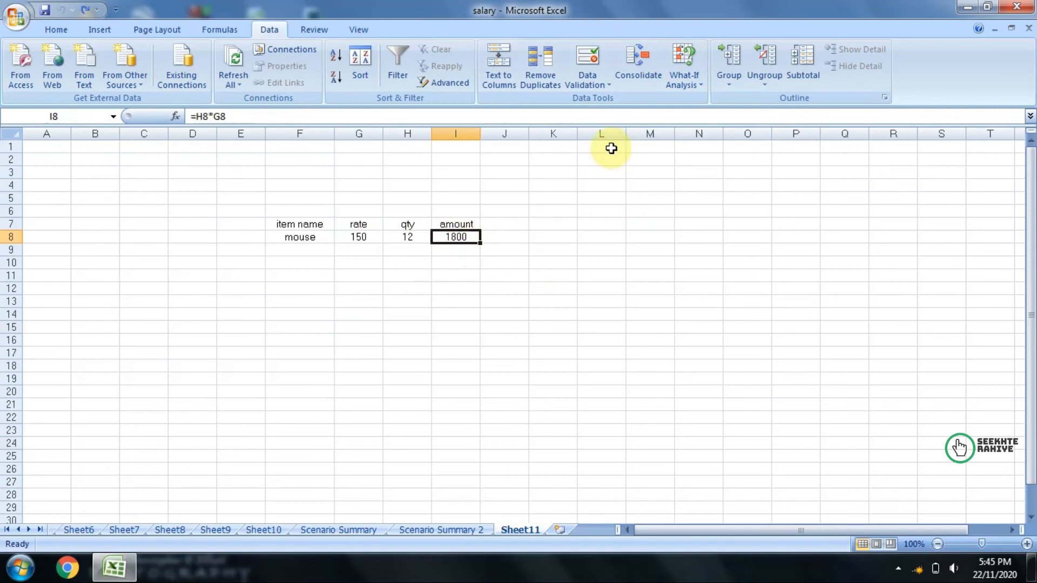
pyautogui.click(684, 63)
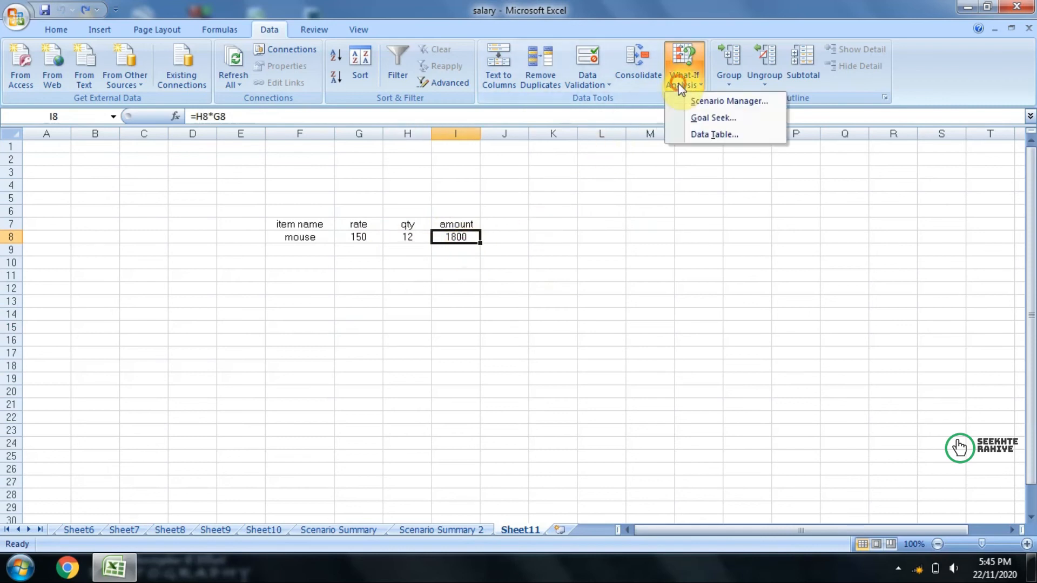
pyautogui.click(716, 119)
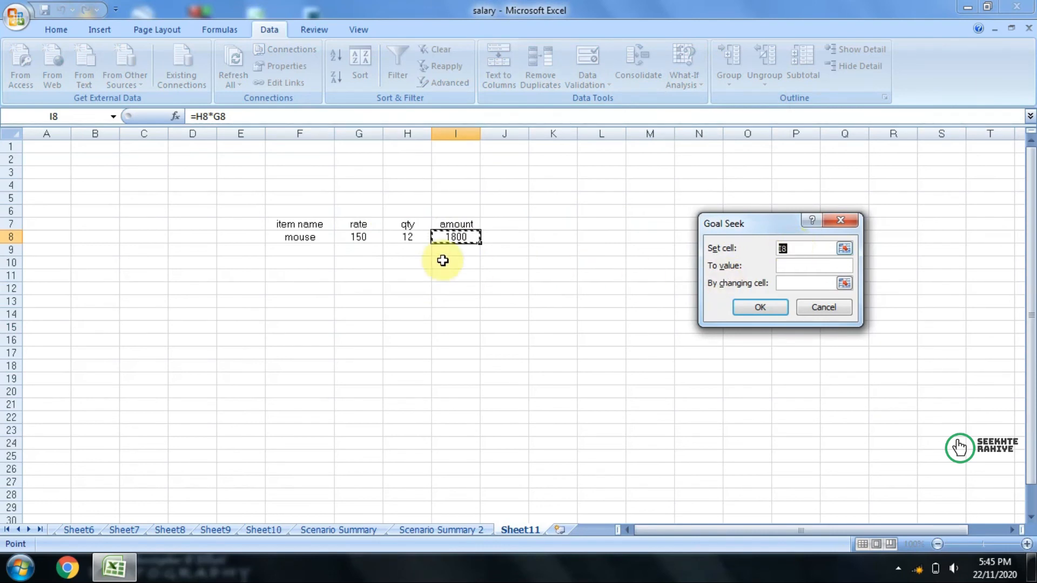
pyautogui.click(802, 266)
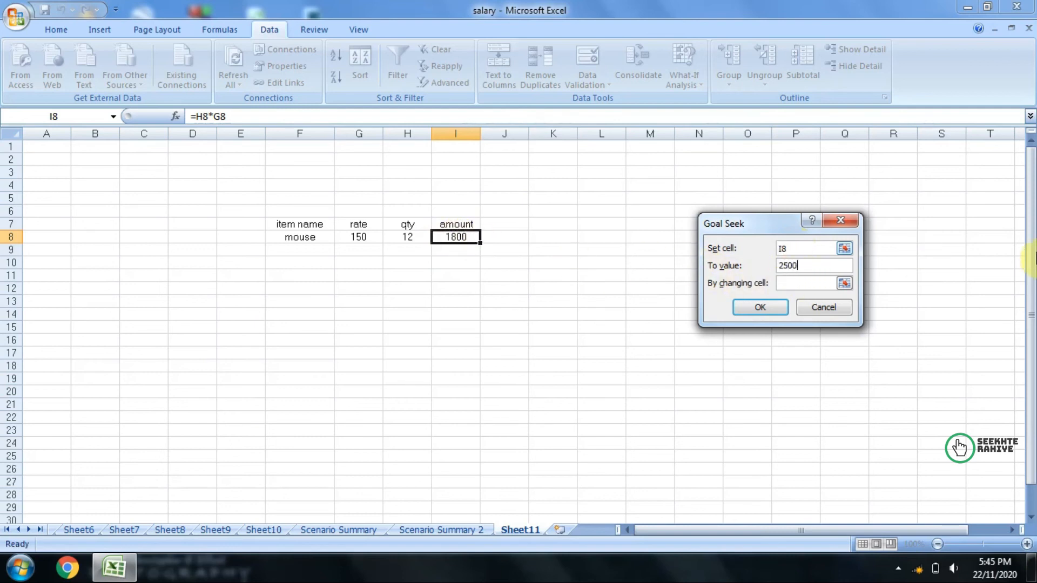
pyautogui.click(785, 283)
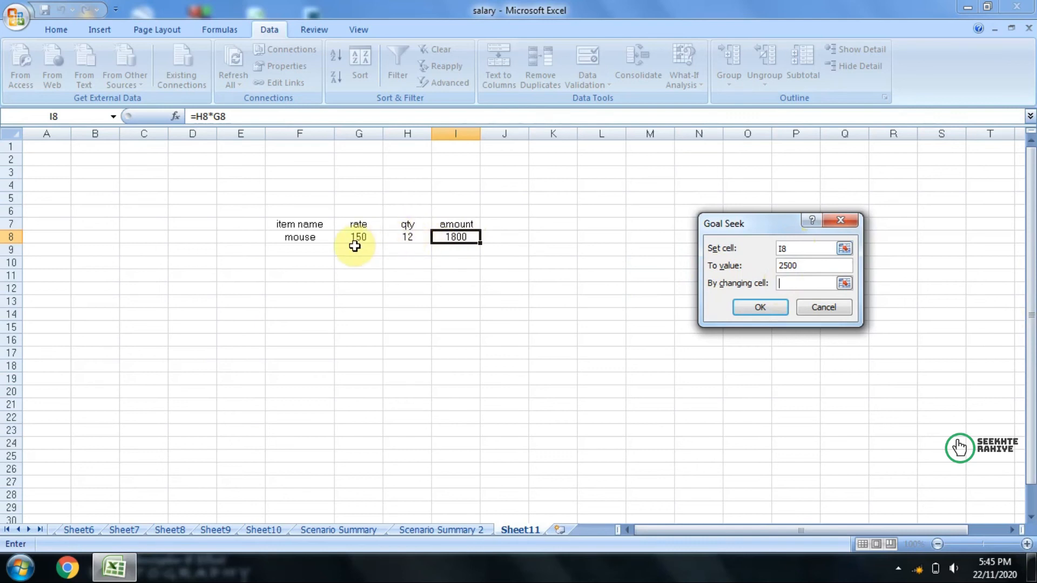
pyautogui.click(406, 237)
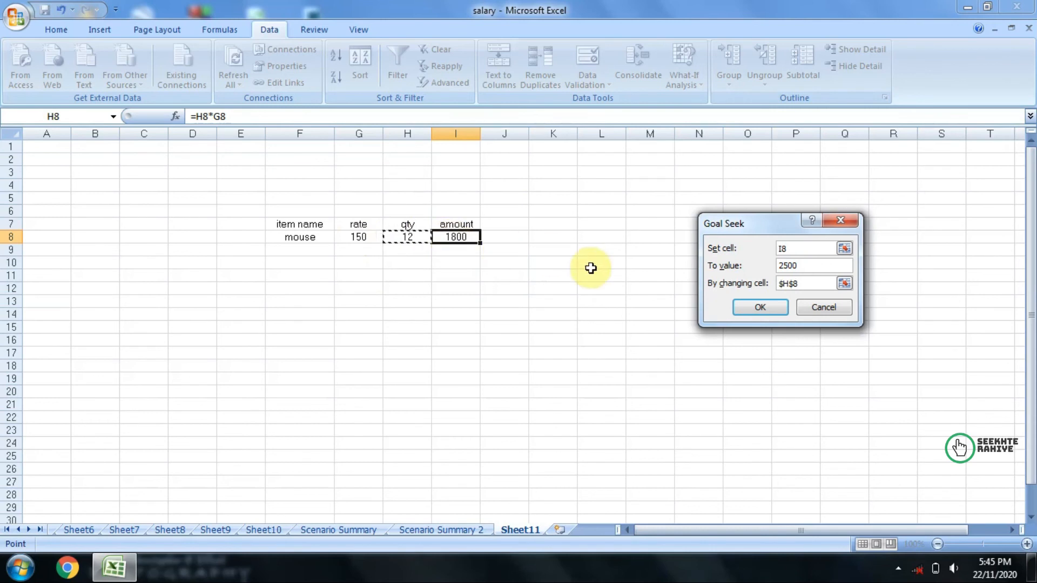
pyautogui.click(740, 312)
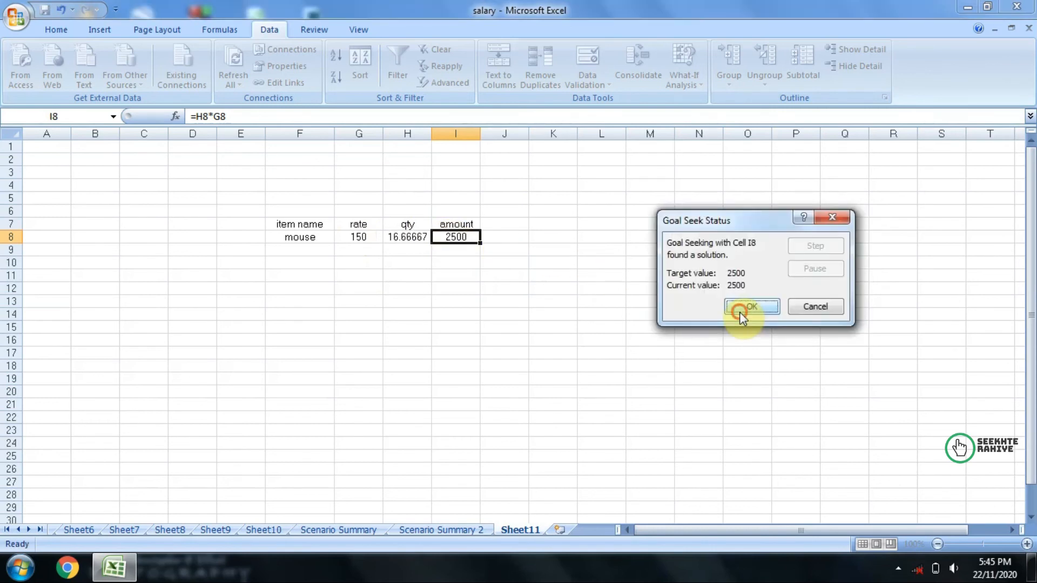
pyautogui.click(741, 313)
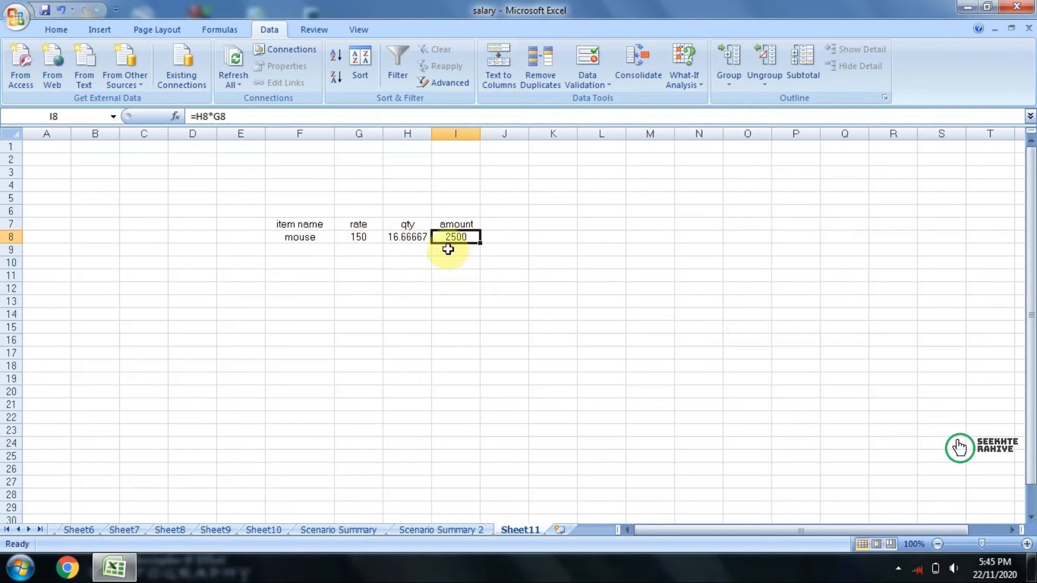
# Step: Undo the Goal Seek change to the quantity in H8
pyautogui.click(473, 293)
pyautogui.click(465, 238)
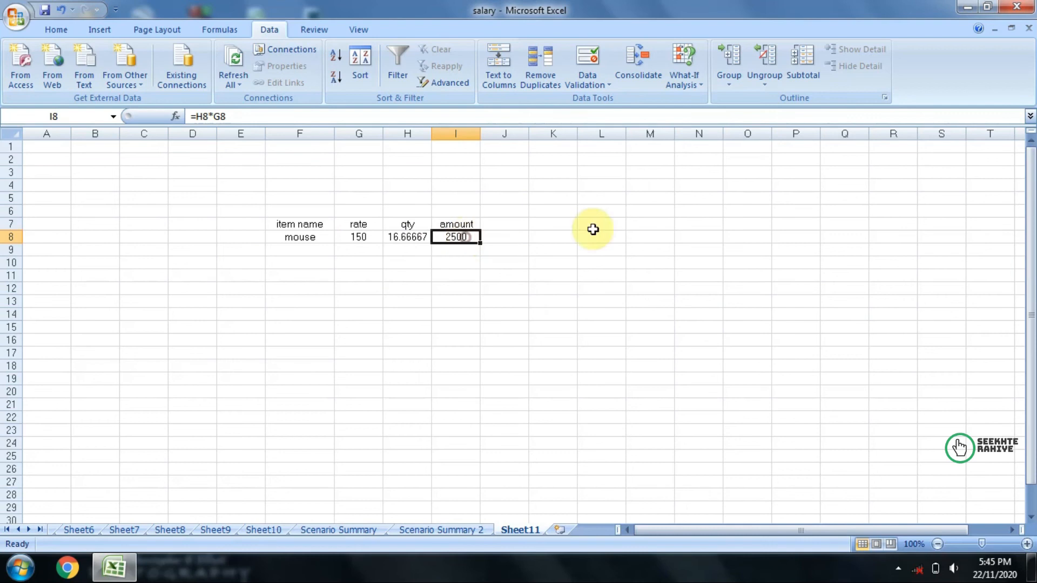
pyautogui.click(684, 79)
pyautogui.click(631, 265)
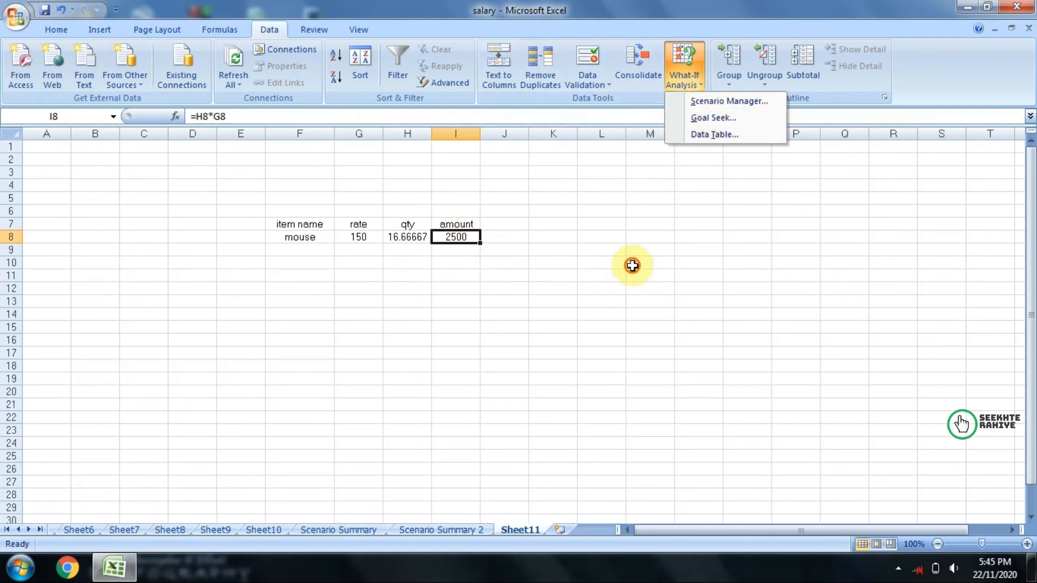
pyautogui.hotkey('ctrl', 'z')
pyautogui.click(543, 316)
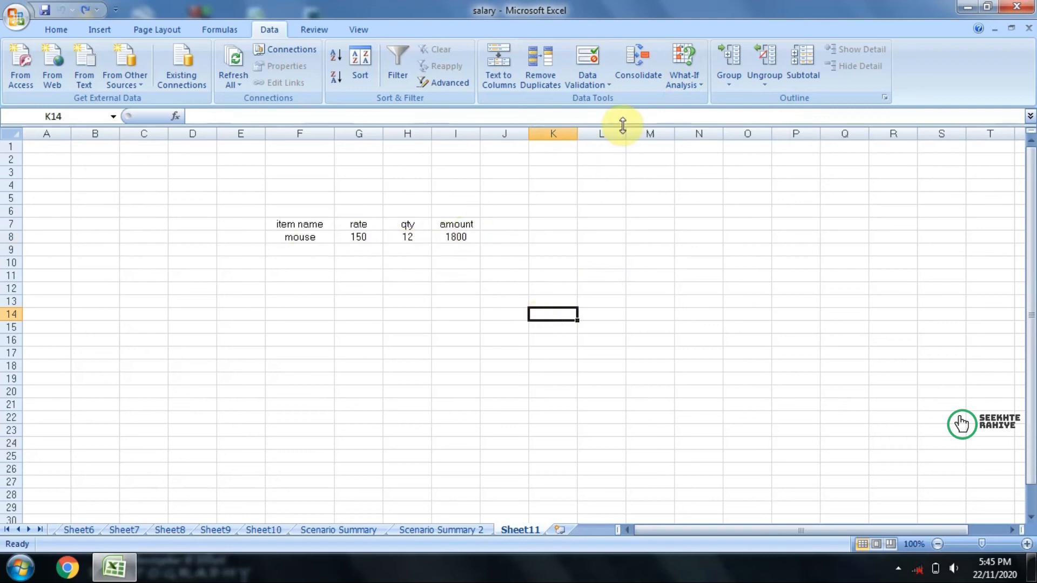
pyautogui.click(684, 78)
pyautogui.click(617, 301)
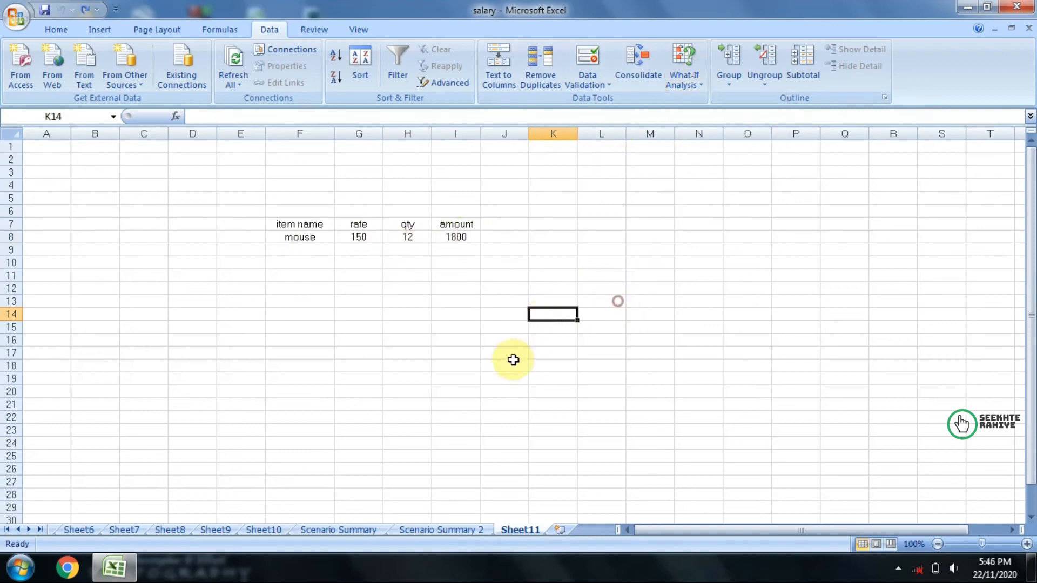
pyautogui.press('Down')
pyautogui.press('Down')
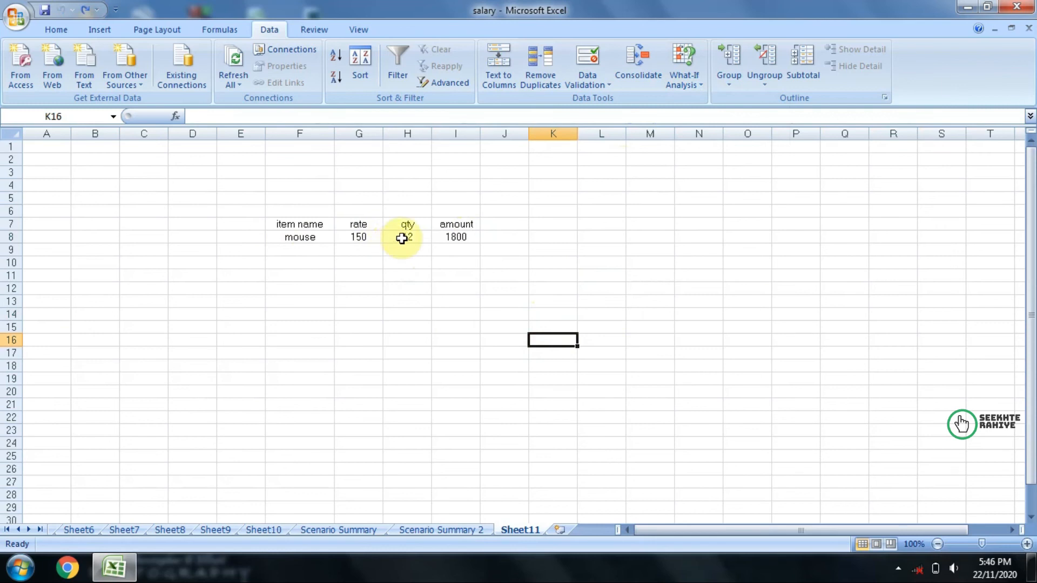
pyautogui.click(678, 81)
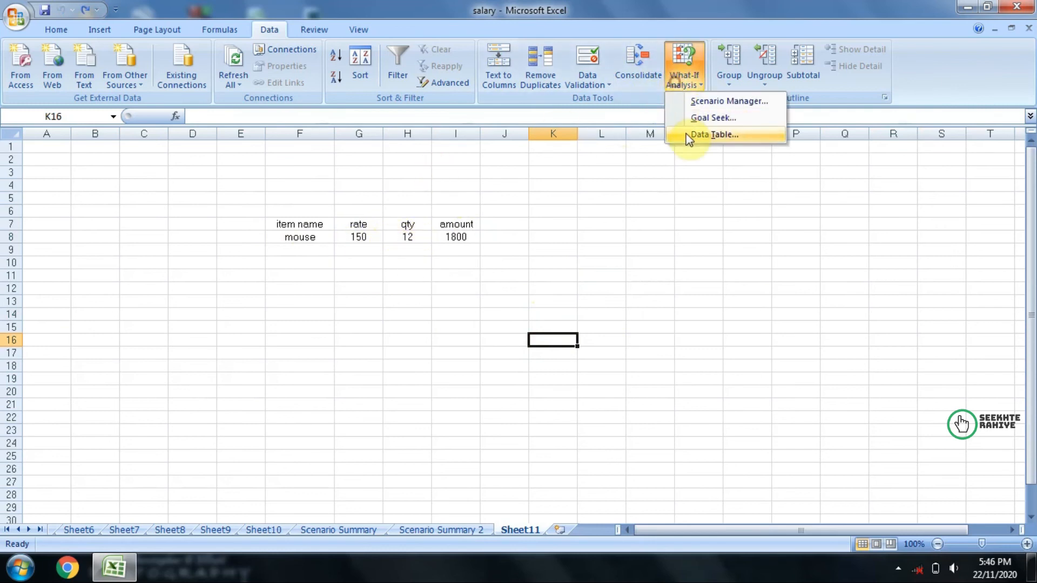
pyautogui.click(502, 324)
pyautogui.click(494, 291)
pyautogui.click(493, 327)
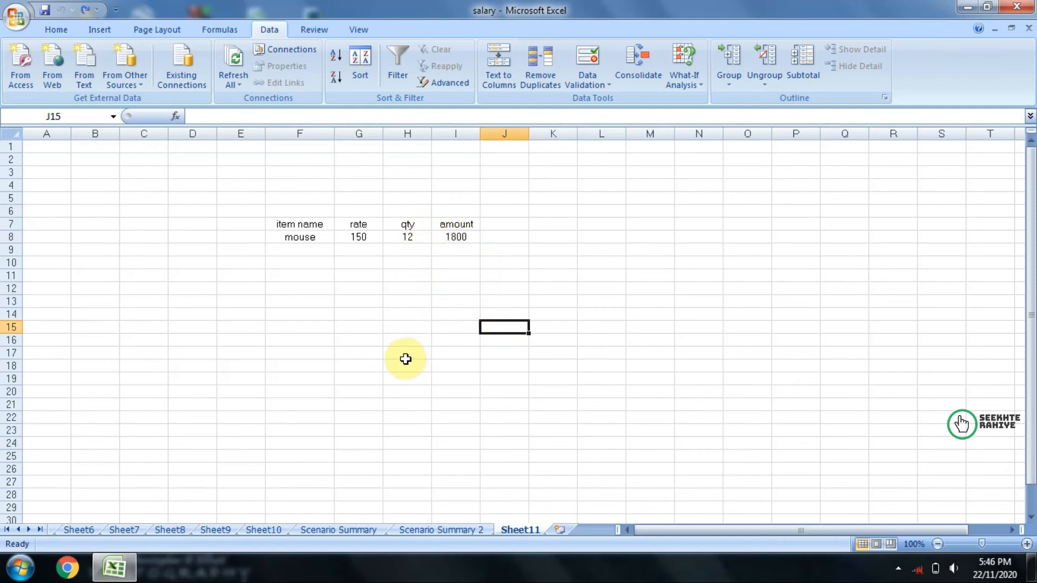
# Step: Enter the formula =I8 in cell I15 to reference the item table's amount
pyautogui.click(451, 327)
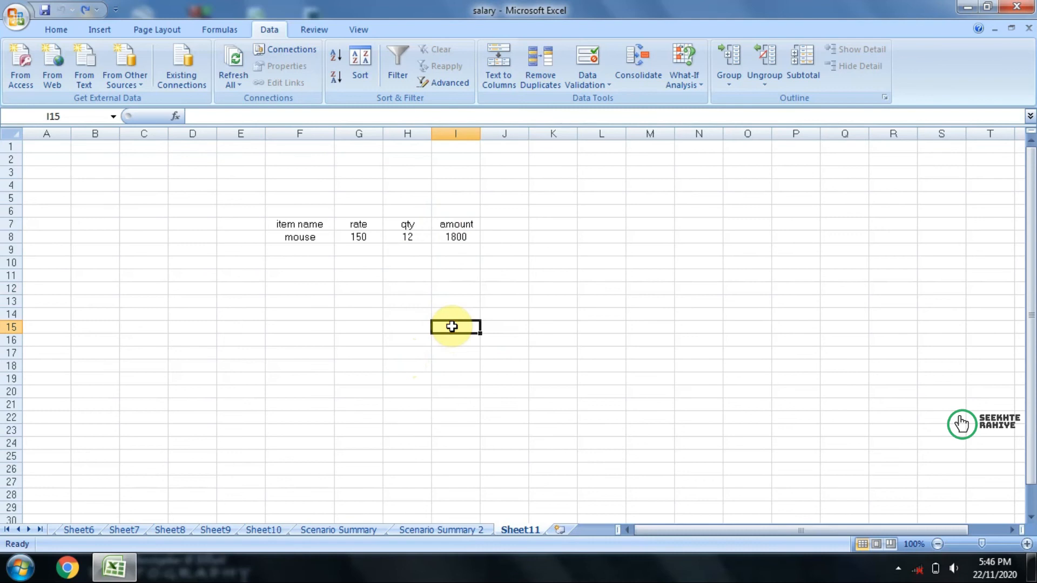
pyautogui.click(682, 65)
pyautogui.click(633, 240)
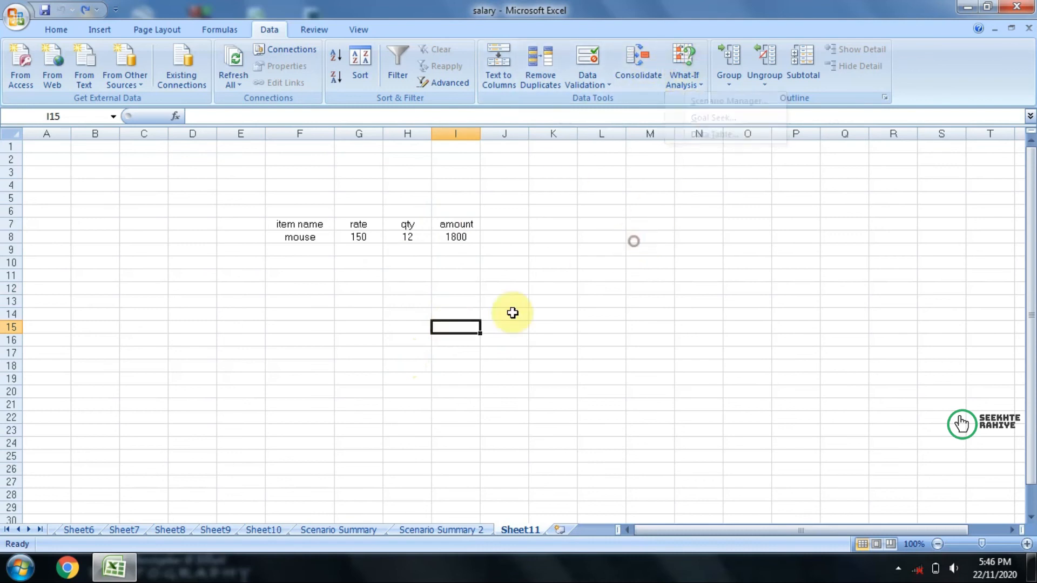
pyautogui.write('=')
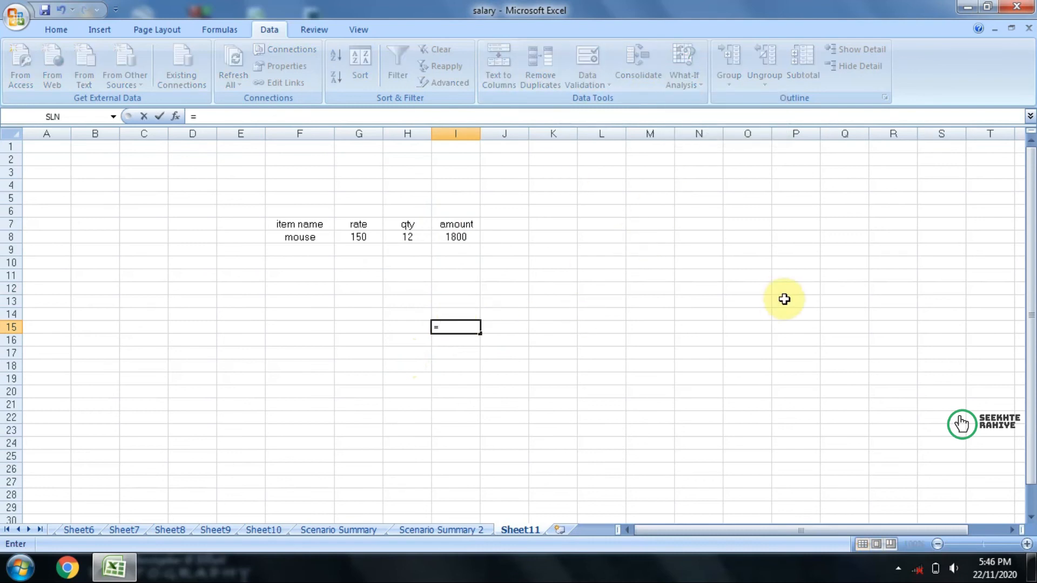
pyautogui.click(442, 237)
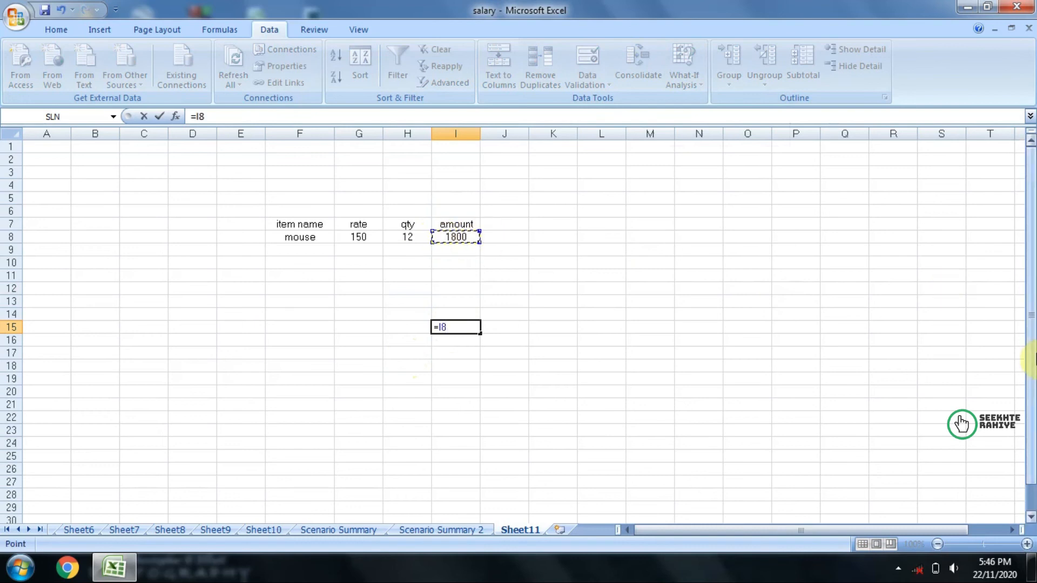
pyautogui.press('Return')
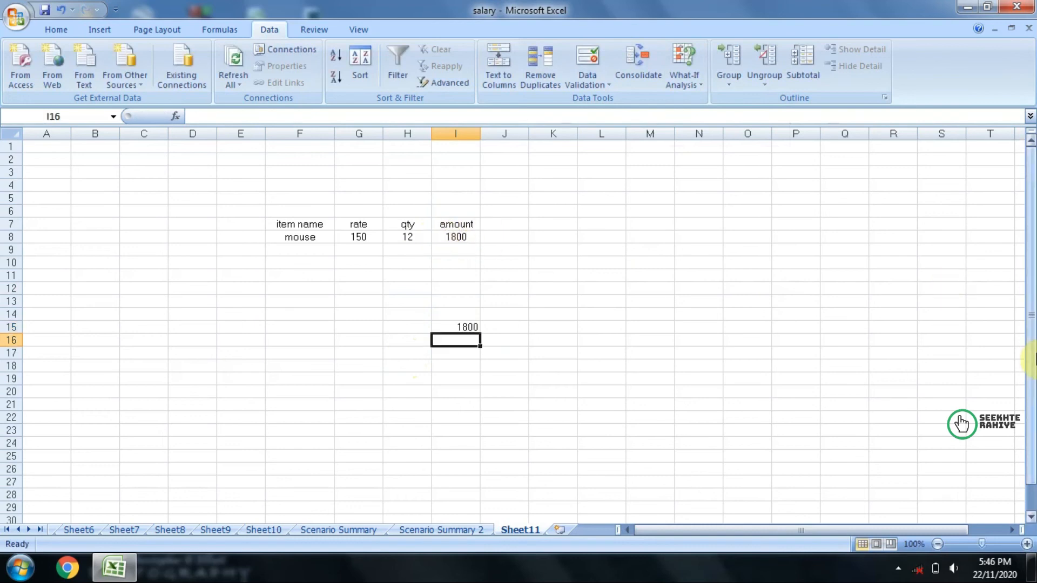
# Step: Enter the label qty in cell H14 above the amount reference
pyautogui.click(400, 318)
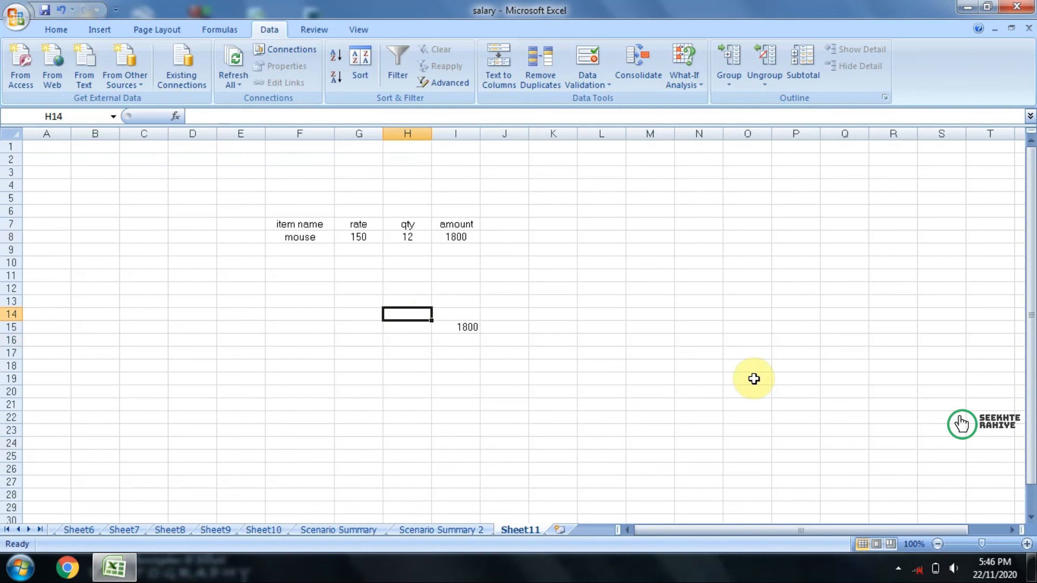
pyautogui.write('a')
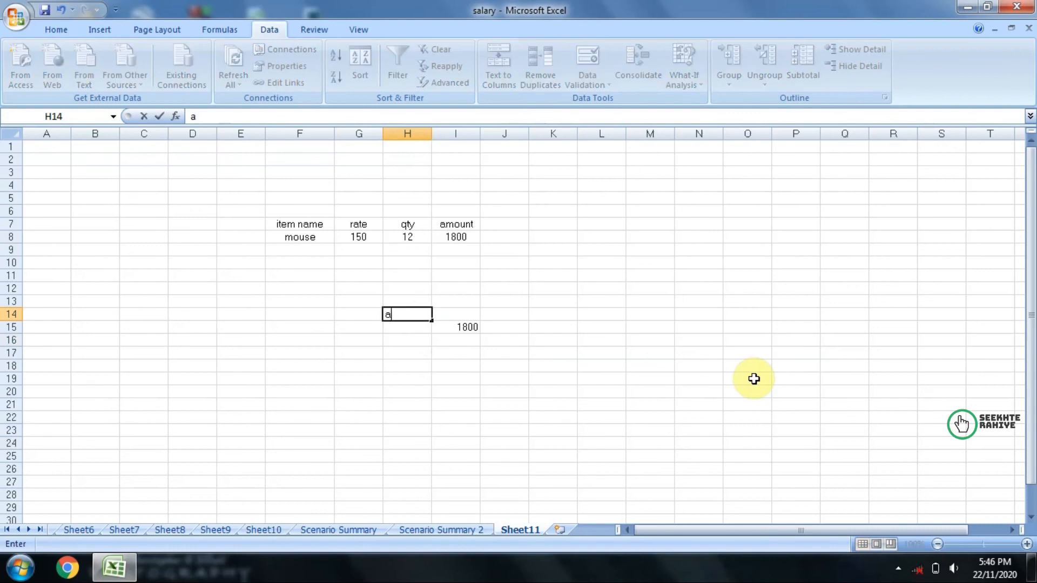
pyautogui.press('Return')
pyautogui.press('Return')
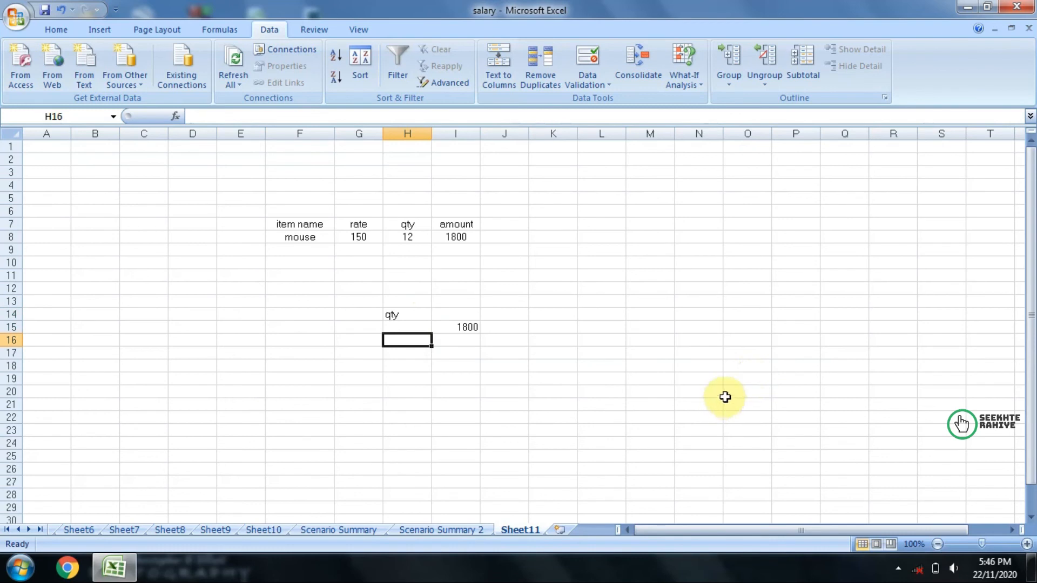
# Step: Enter the quantities 15, 18, 20 and 25 in cells H16 to H19
pyautogui.write('15')
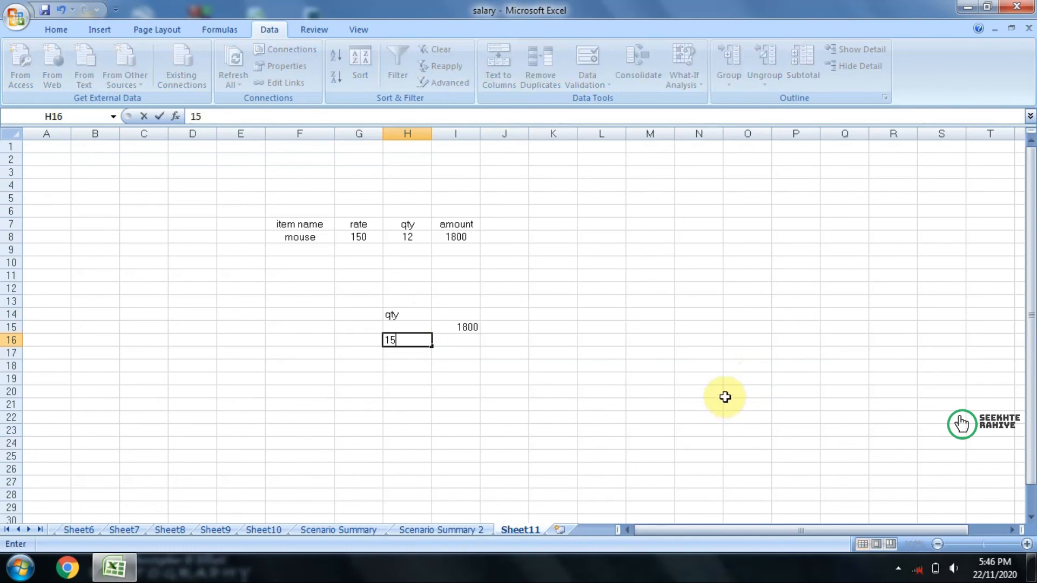
pyautogui.press('Return')
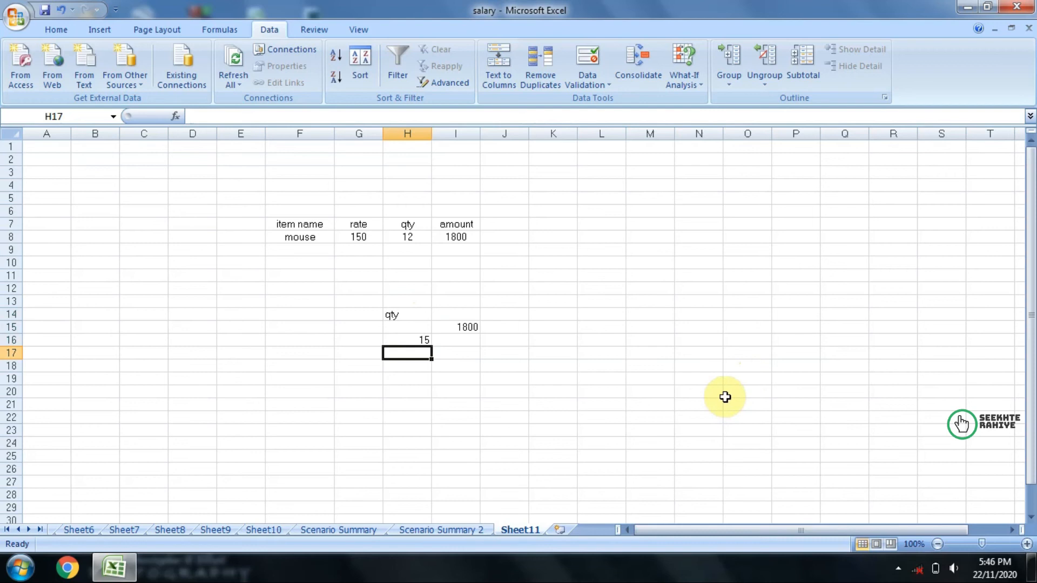
pyautogui.write('18')
pyautogui.press('Return')
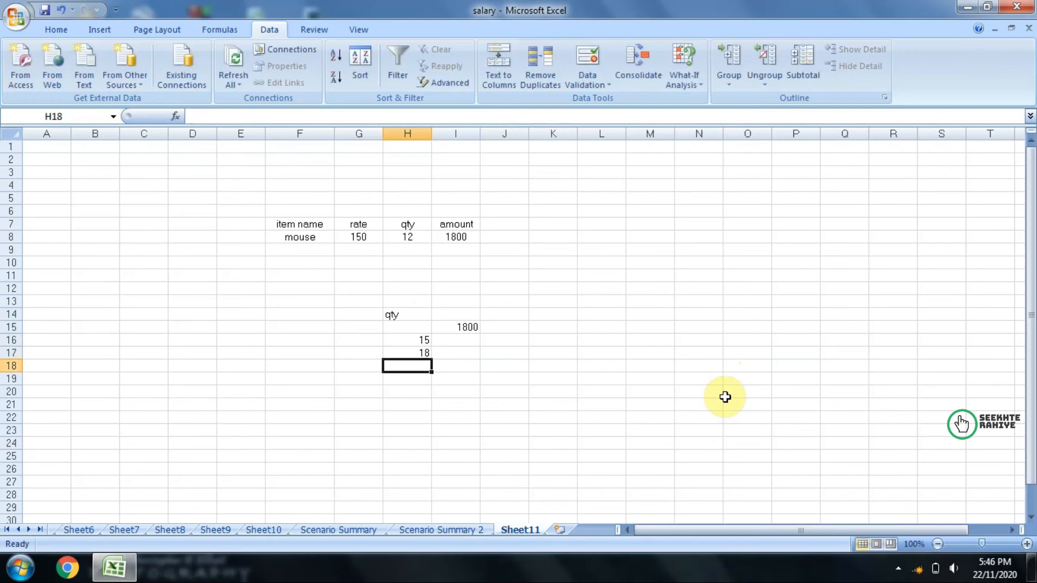
pyautogui.write('20')
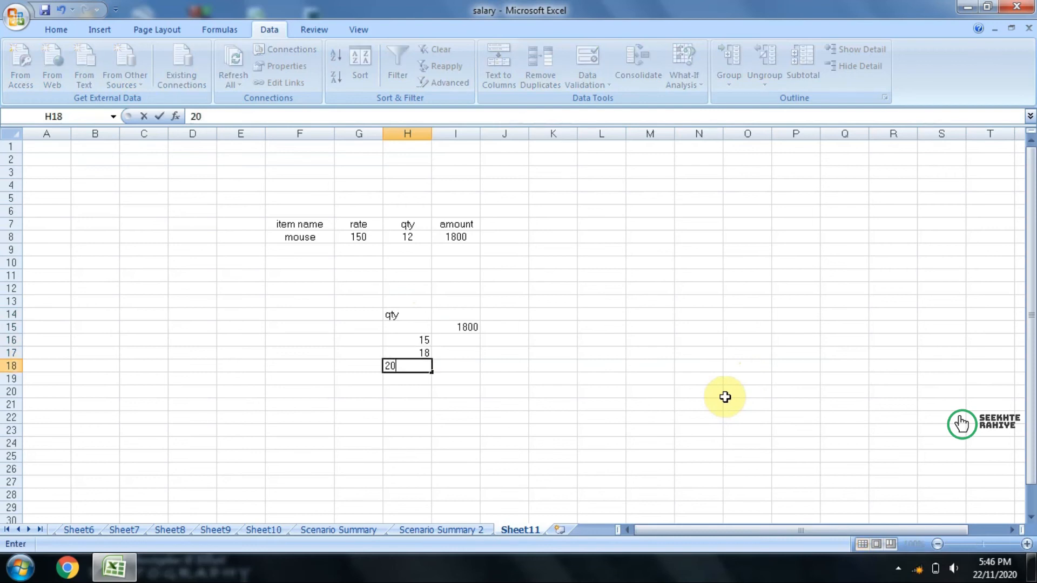
pyautogui.press('Return')
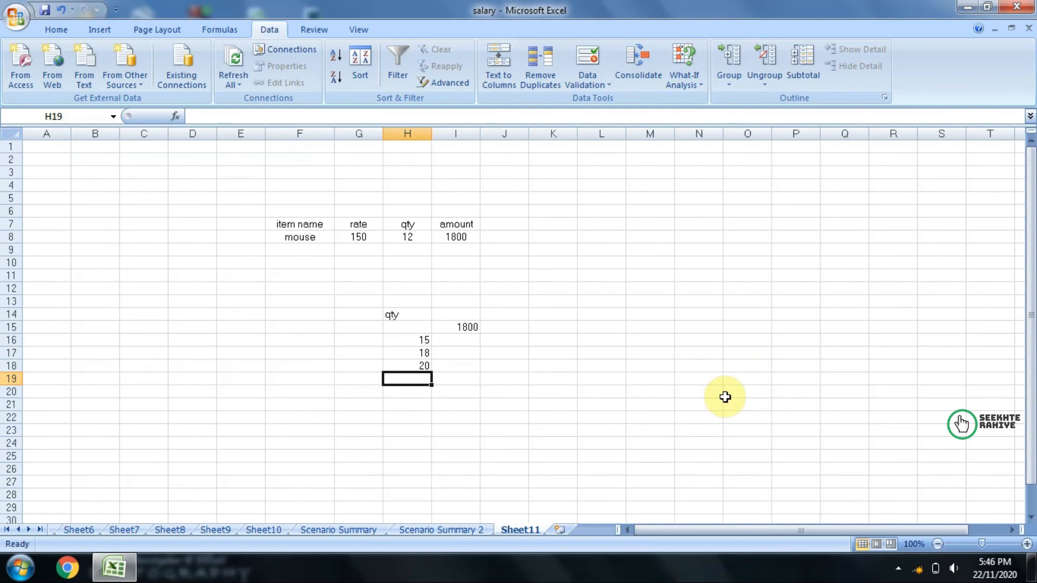
pyautogui.write('25')
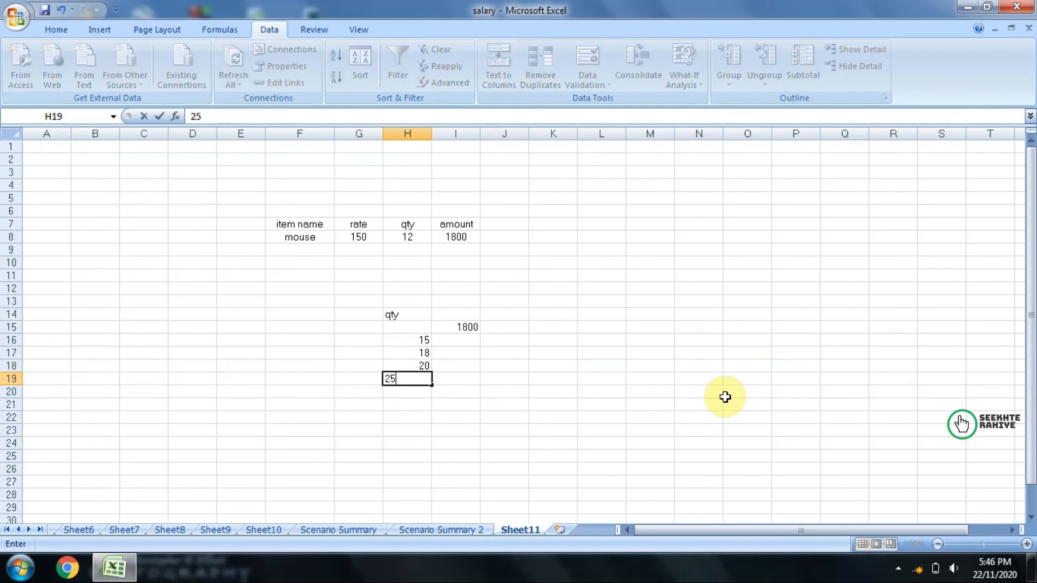
pyautogui.press('Return')
# Step: Create a one-variable data table on H15:I19 using the quantity in H8 as the column input cell
pyautogui.click(453, 339)
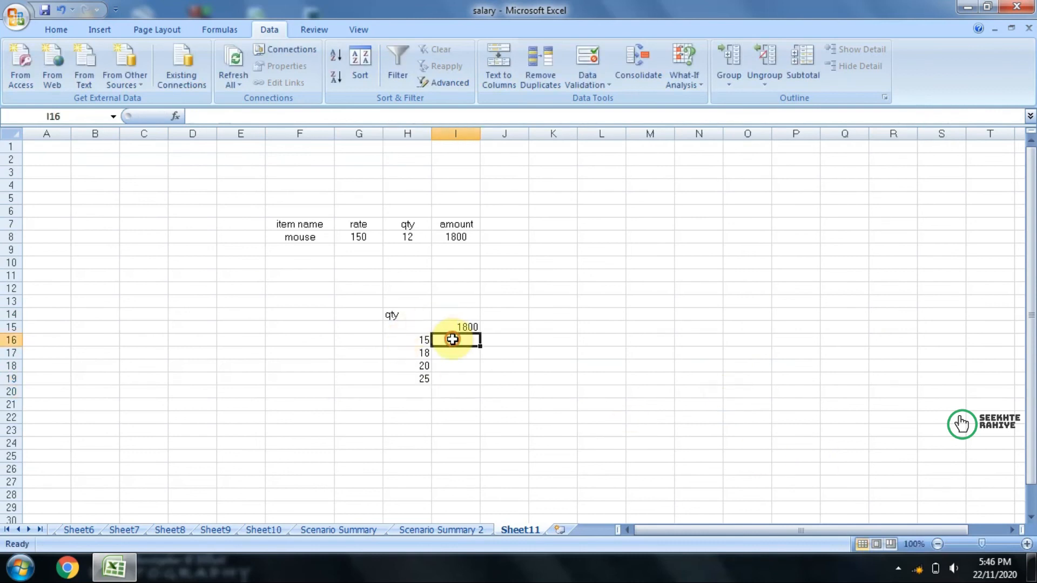
pyautogui.click(418, 328)
pyautogui.moveTo(417, 328); pyautogui.dragTo(436, 375)
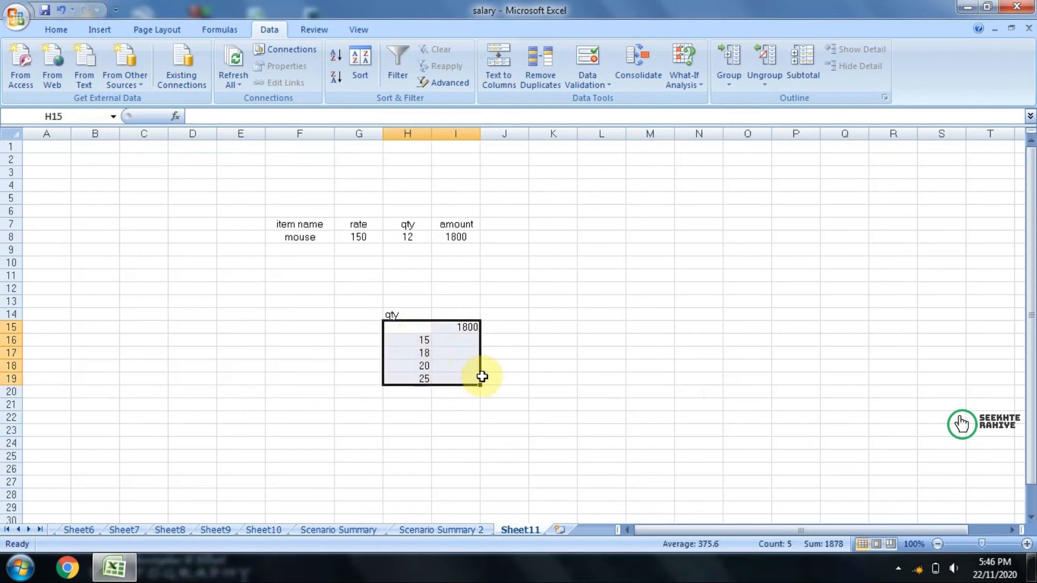
pyautogui.click(681, 80)
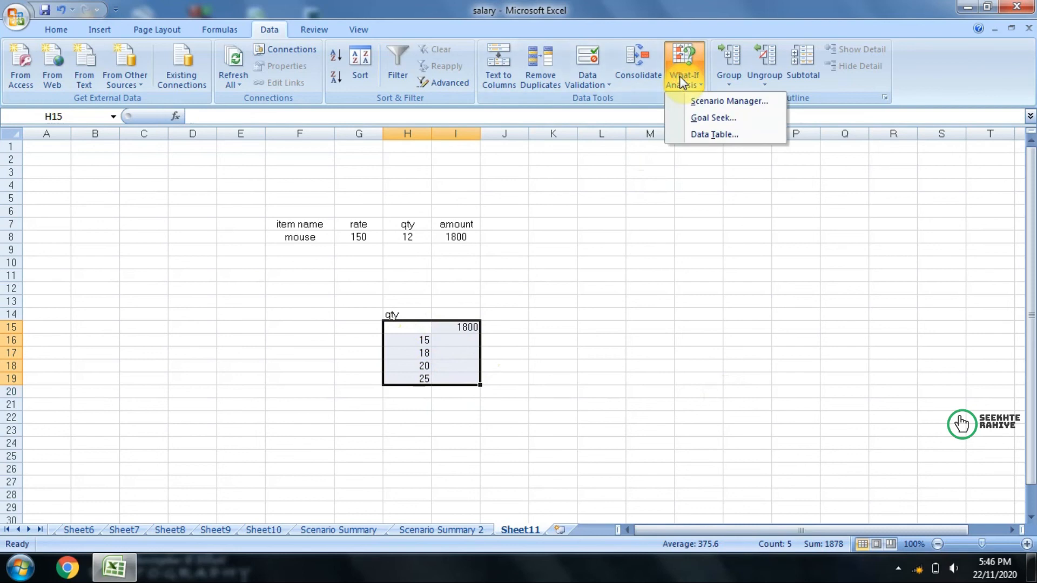
pyautogui.click(683, 134)
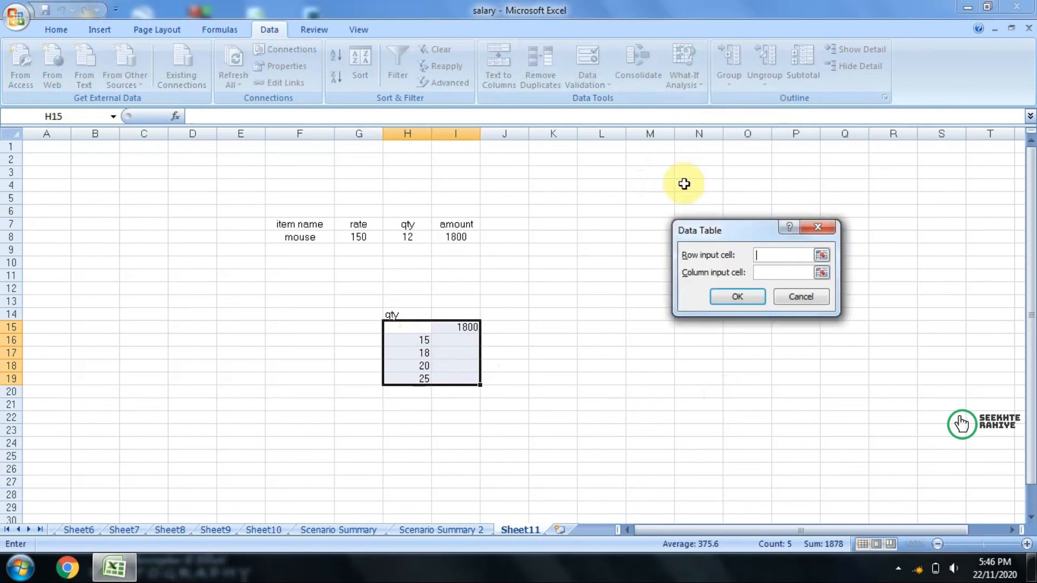
pyautogui.moveTo(697, 231); pyautogui.dragTo(720, 230)
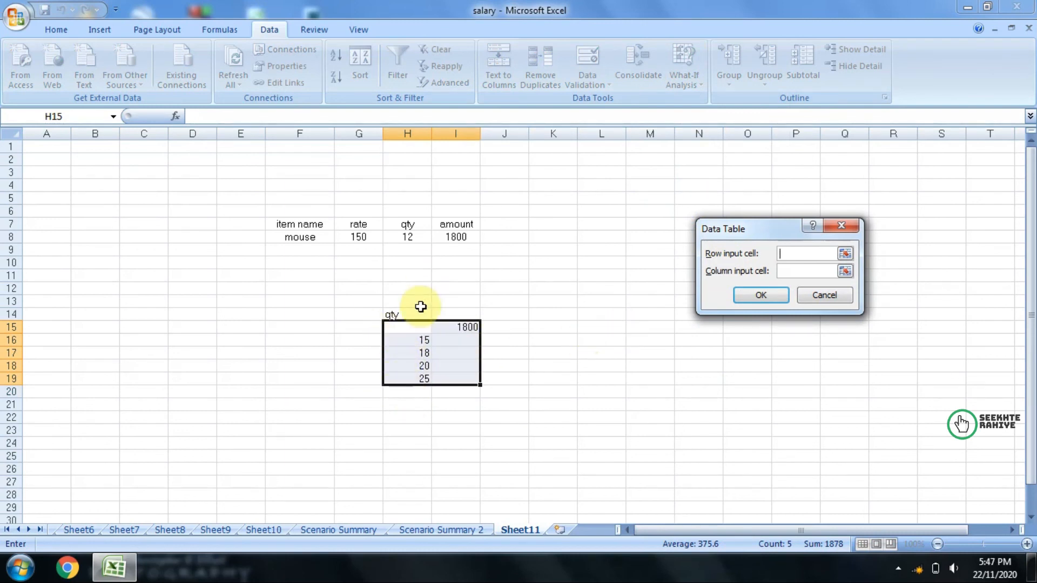
pyautogui.click(788, 254)
pyautogui.click(786, 271)
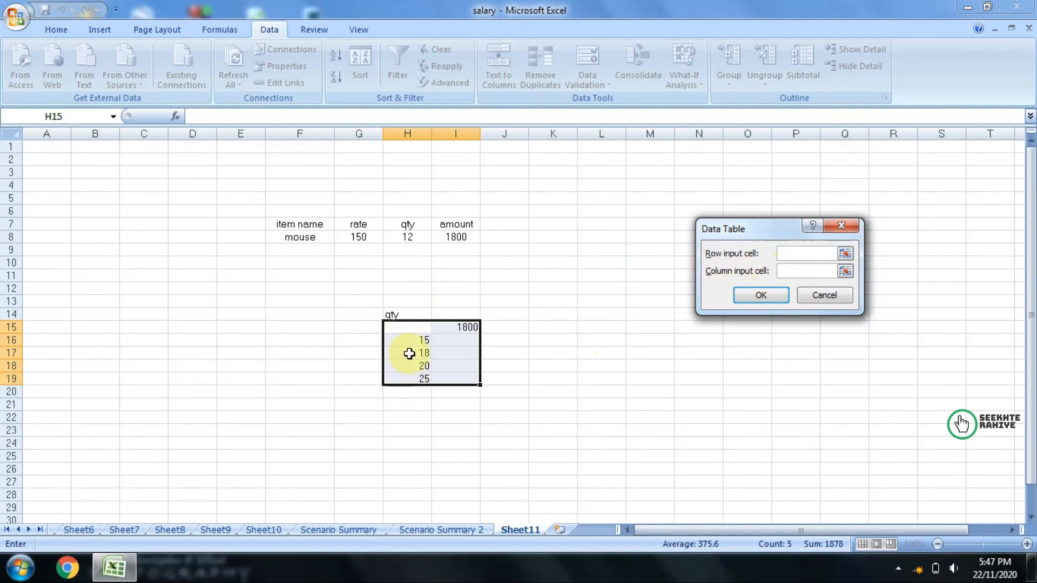
pyautogui.click(407, 238)
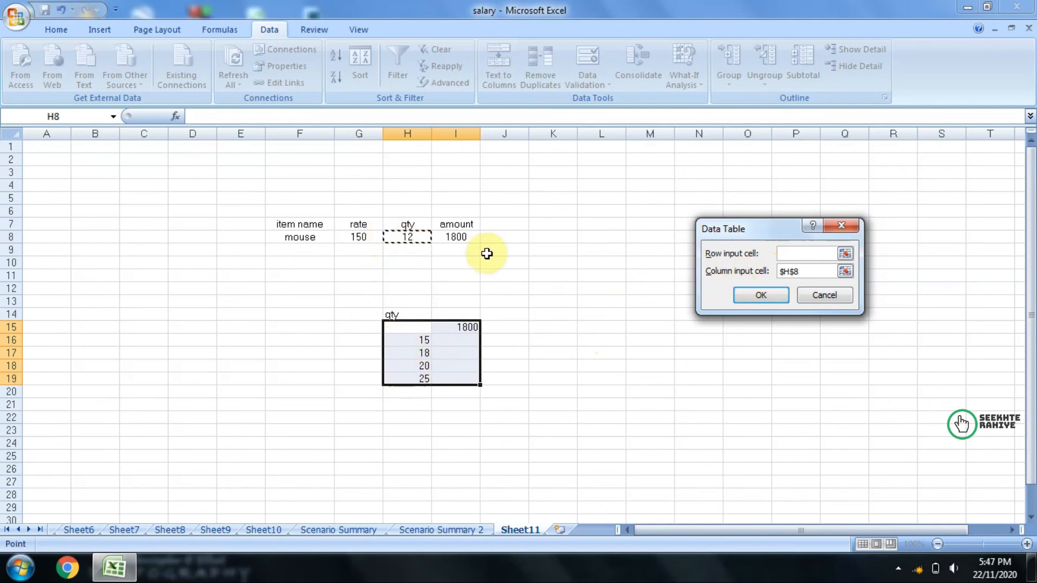
pyautogui.click(756, 295)
pyautogui.click(574, 441)
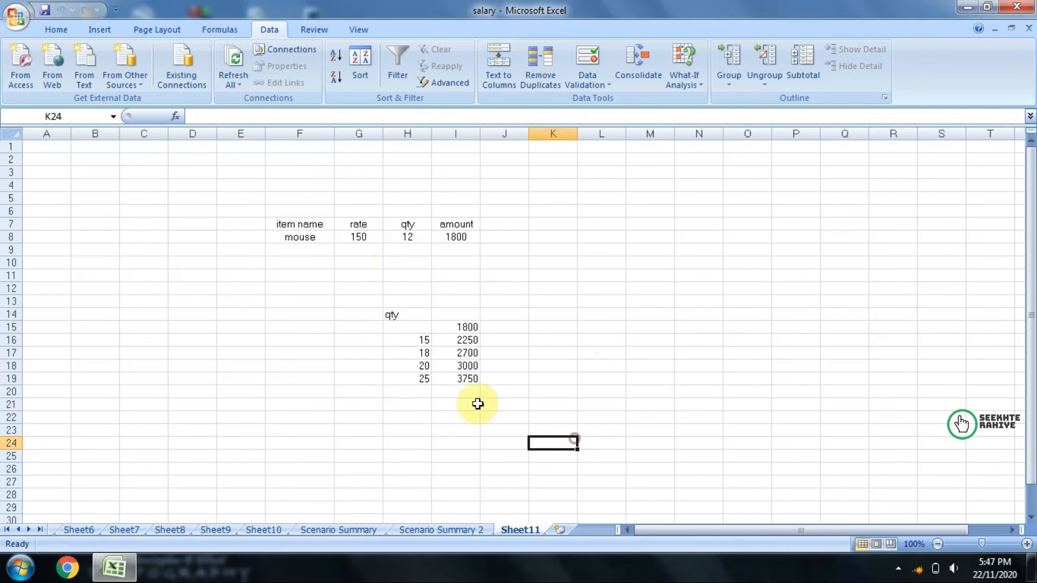
# Step: Examine the data table's calculated amounts against each quantity and the rate in G8
pyautogui.click(418, 344)
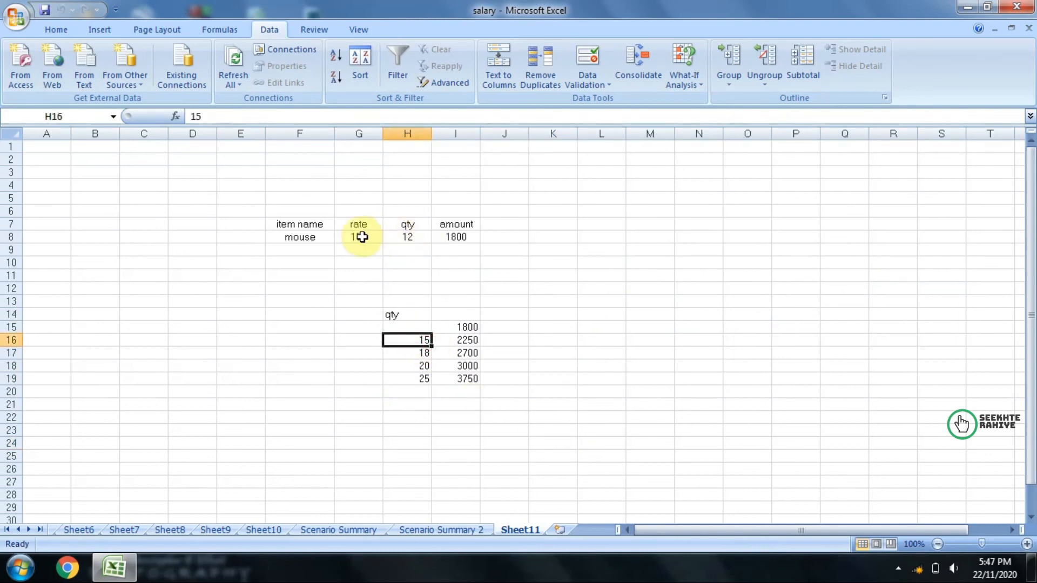
pyautogui.click(463, 340)
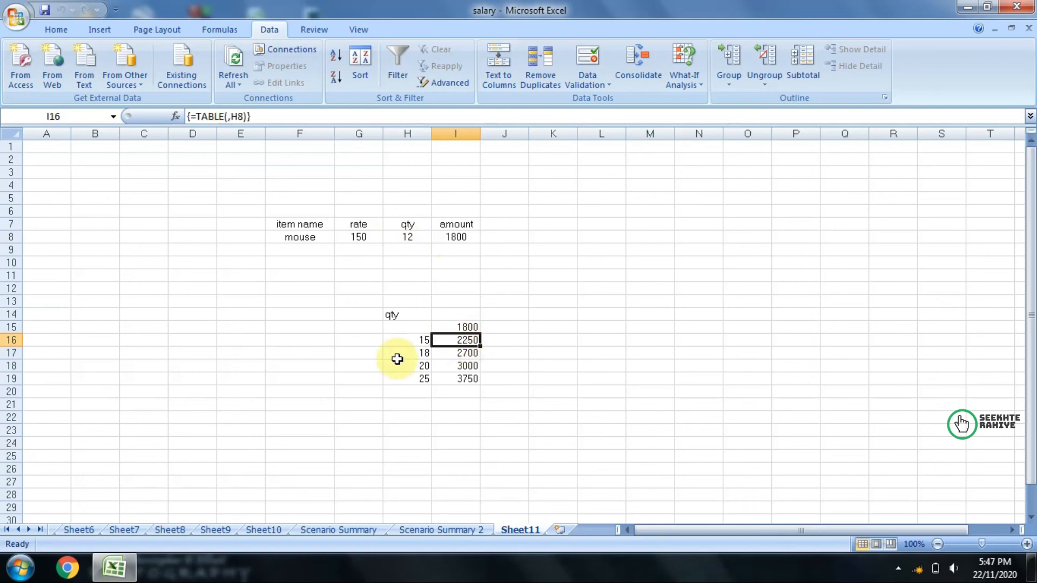
pyautogui.click(398, 360)
pyautogui.click(360, 236)
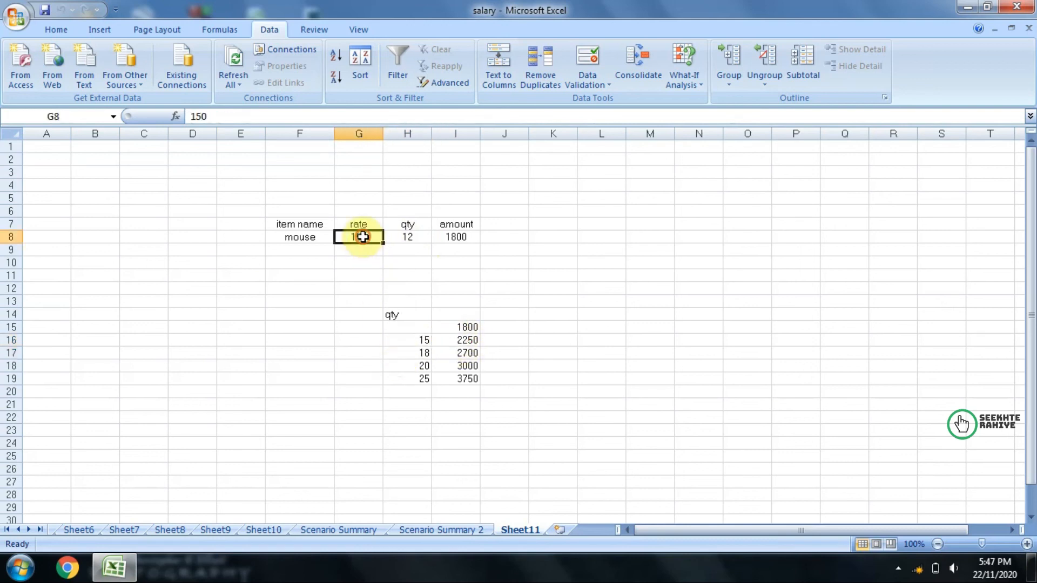
pyautogui.click(457, 353)
pyautogui.click(418, 369)
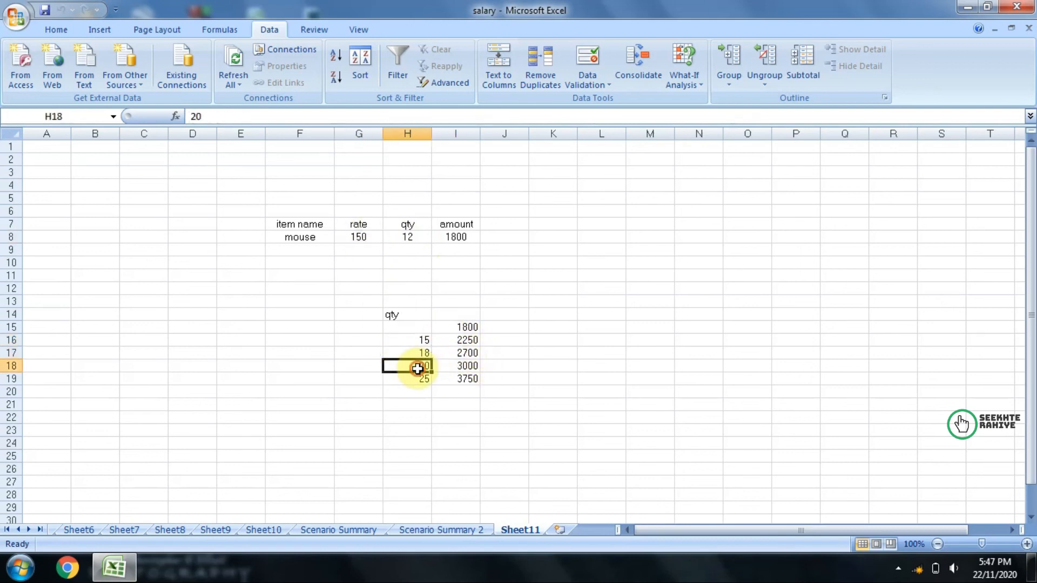
pyautogui.click(359, 237)
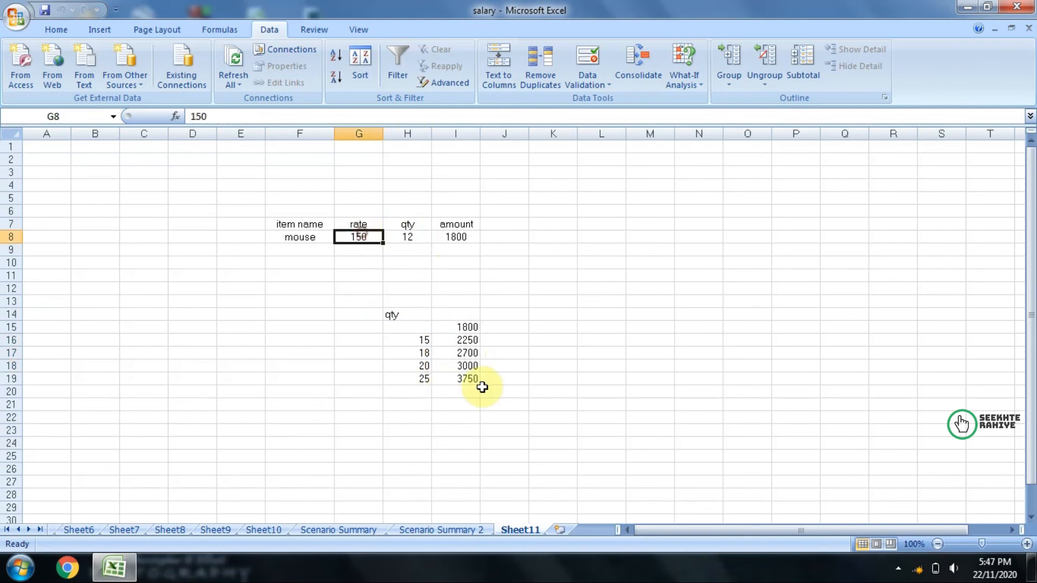
pyautogui.click(415, 380)
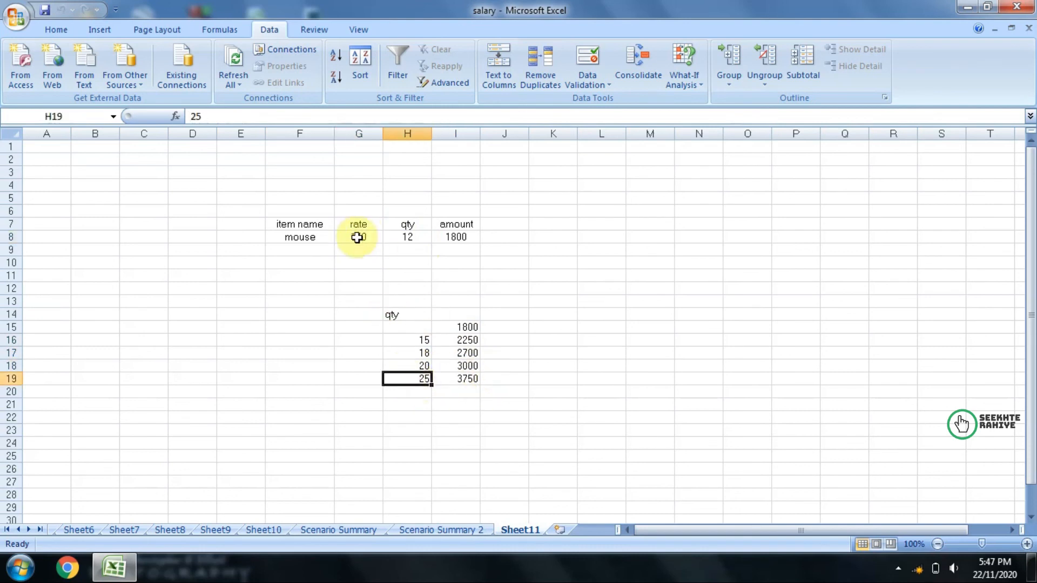
pyautogui.click(464, 381)
pyautogui.moveTo(393, 317); pyautogui.dragTo(445, 378)
pyautogui.click(577, 337)
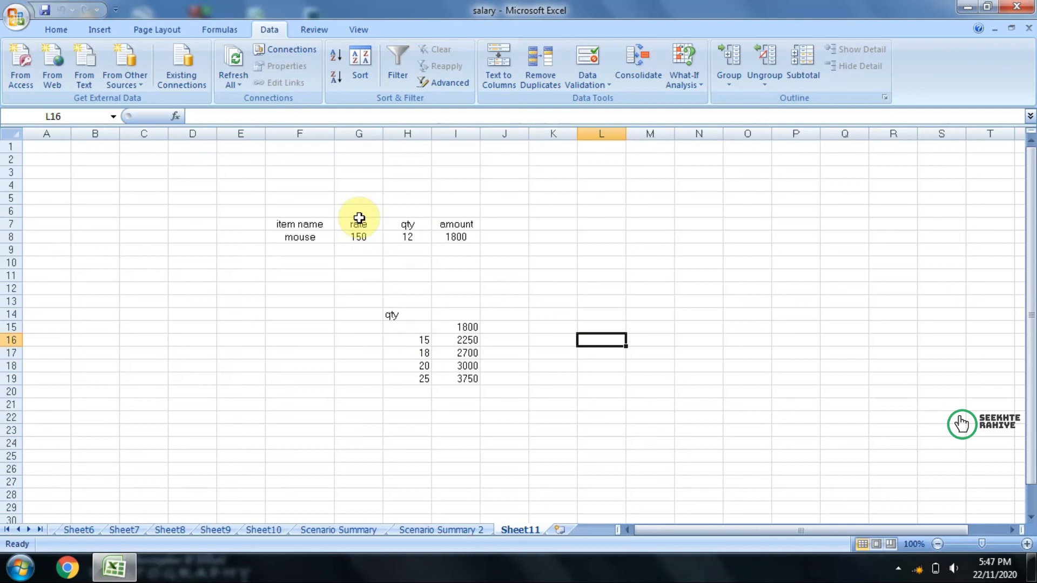
# Step: Clear the data table results in I16:I19
pyautogui.click(464, 344)
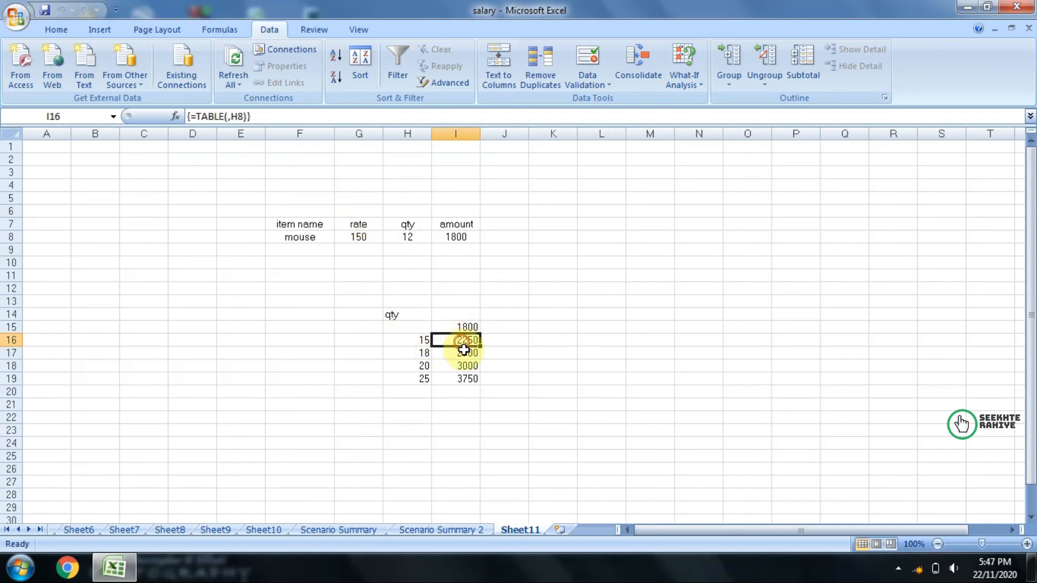
pyautogui.moveTo(464, 350); pyautogui.dragTo(466, 378)
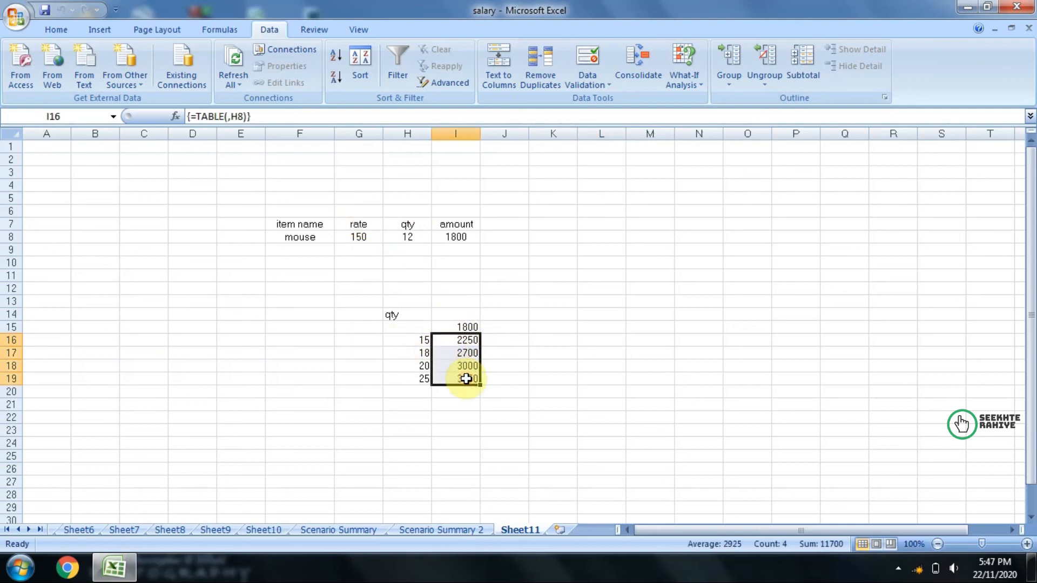
pyautogui.press('Delete')
# Step: Move the quantities down one row to H17:H20 and enter the rates 160, 180, 190, 210 and 220 across I16:M16
pyautogui.moveTo(402, 340); pyautogui.dragTo(412, 393)
pyautogui.click(436, 341)
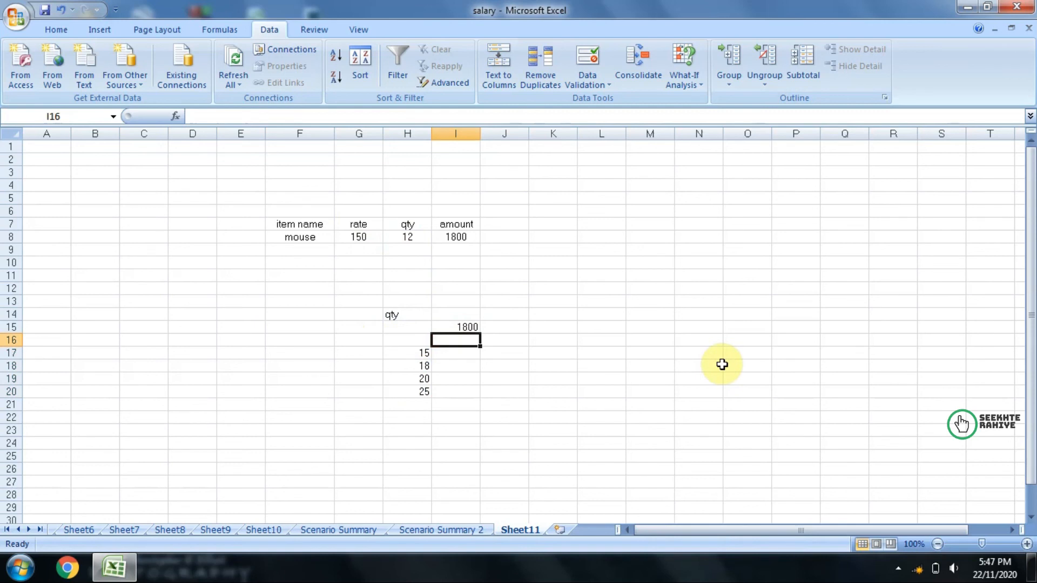
pyautogui.write('16')
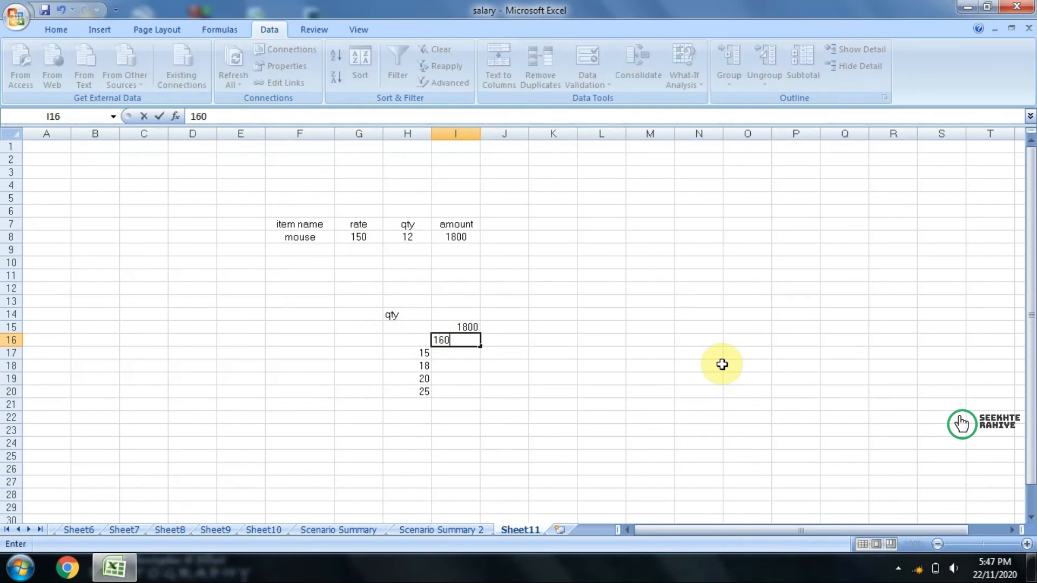
pyautogui.write('0')
pyautogui.press('Tab')
pyautogui.write('180')
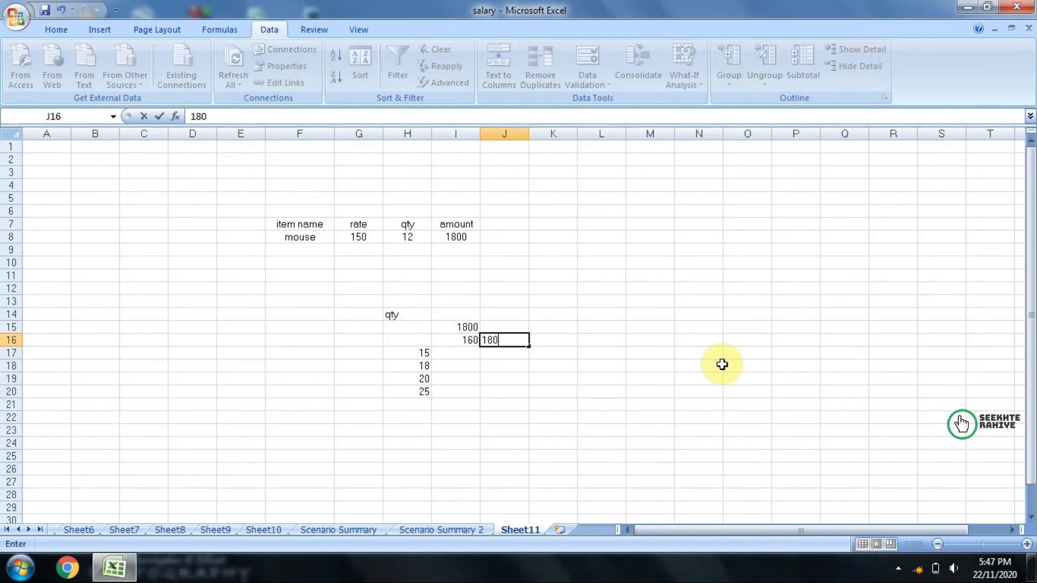
pyautogui.press('Tab')
pyautogui.write('190')
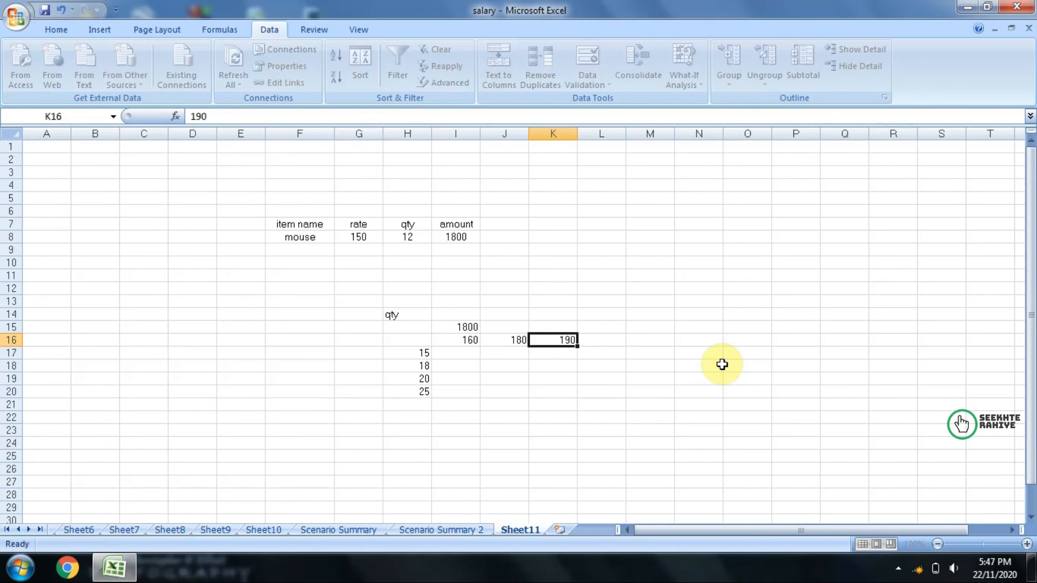
pyautogui.press('Tab')
pyautogui.write('210')
pyautogui.press('Tab')
pyautogui.write('22')
pyautogui.press('Tab')
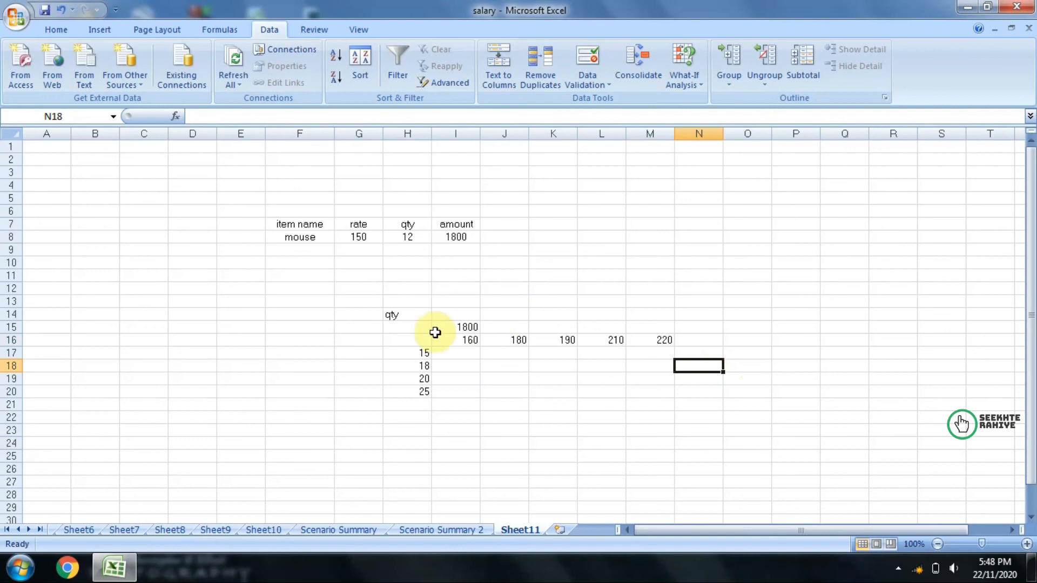
# Step: Enter the label rate in cell G16 beside the row of rates
pyautogui.click(359, 340)
pyautogui.write('rat')
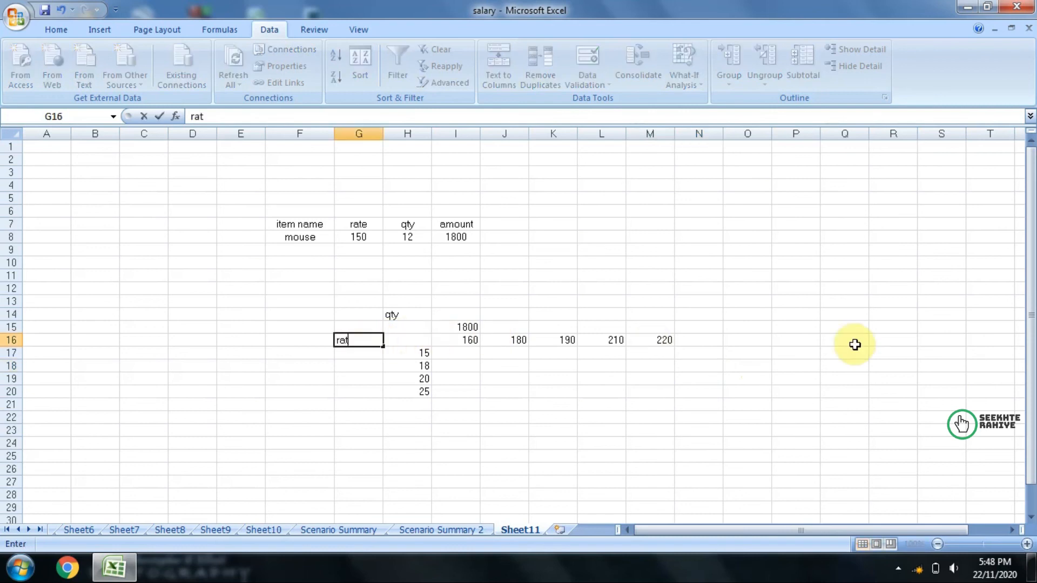
pyautogui.write('e')
pyautogui.press('Tab')
pyautogui.press('Tab')
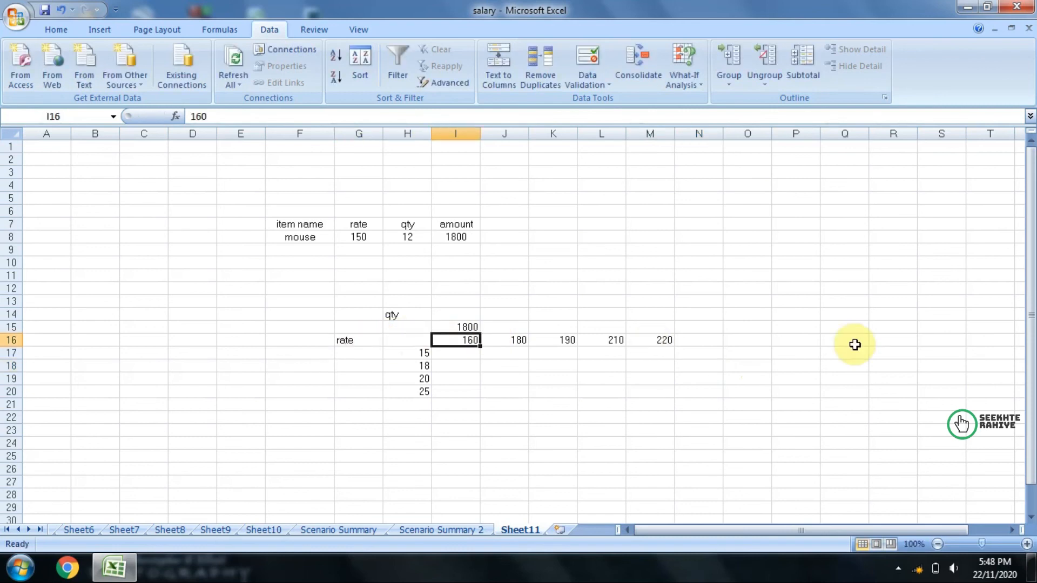
pyautogui.press('Return')
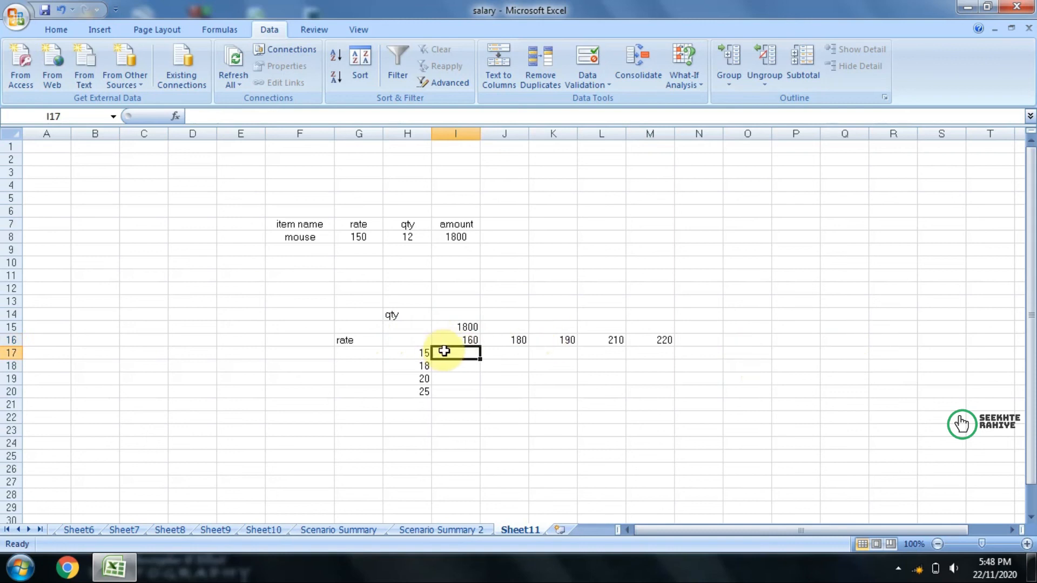
pyautogui.click(510, 338)
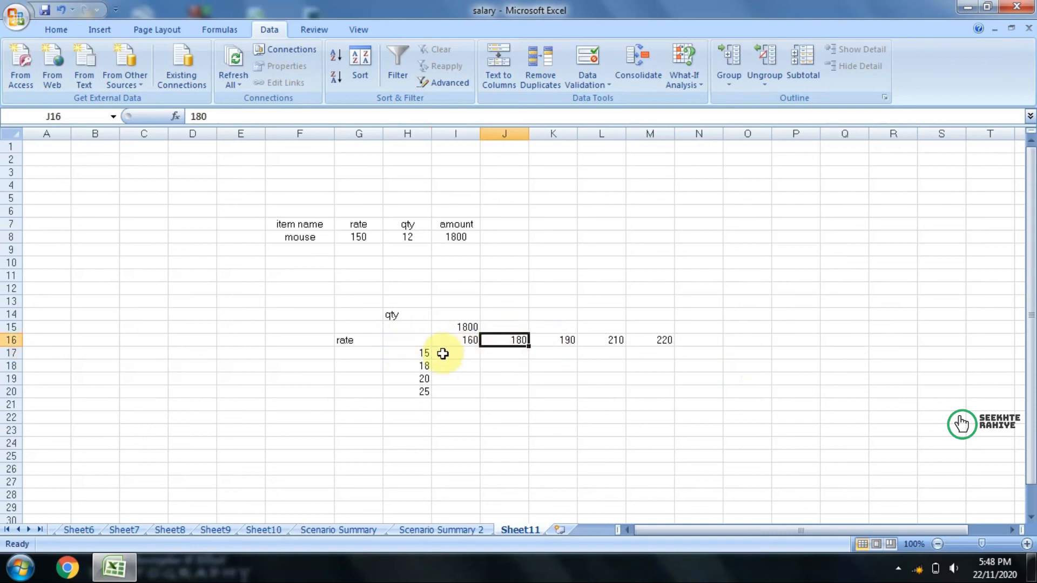
# Step: Review the rates in I16:M16 against the quantities in H17:H20 and the area they span
pyautogui.click(550, 343)
pyautogui.click(407, 353)
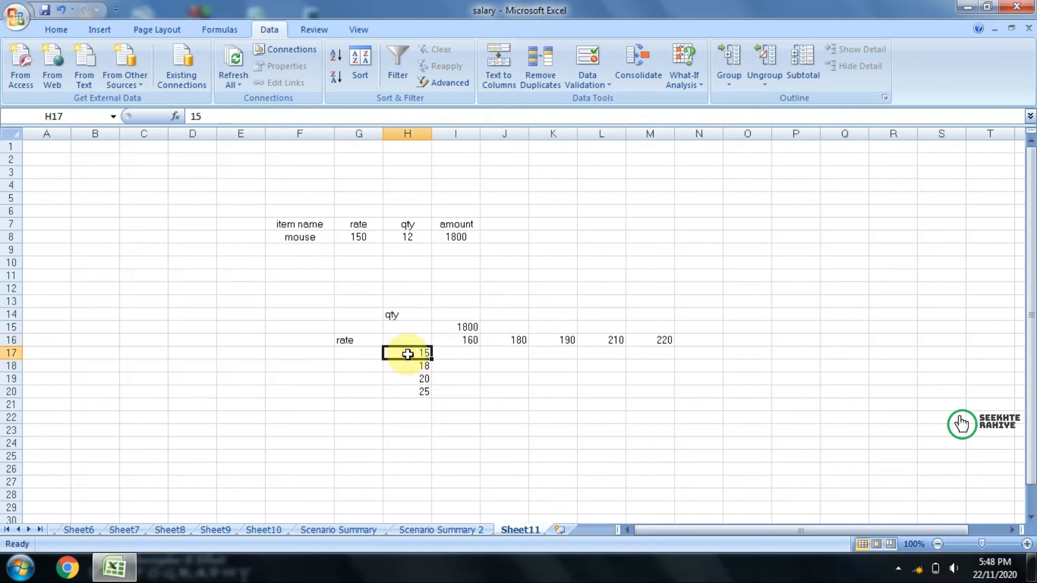
pyautogui.click(613, 341)
pyautogui.click(419, 354)
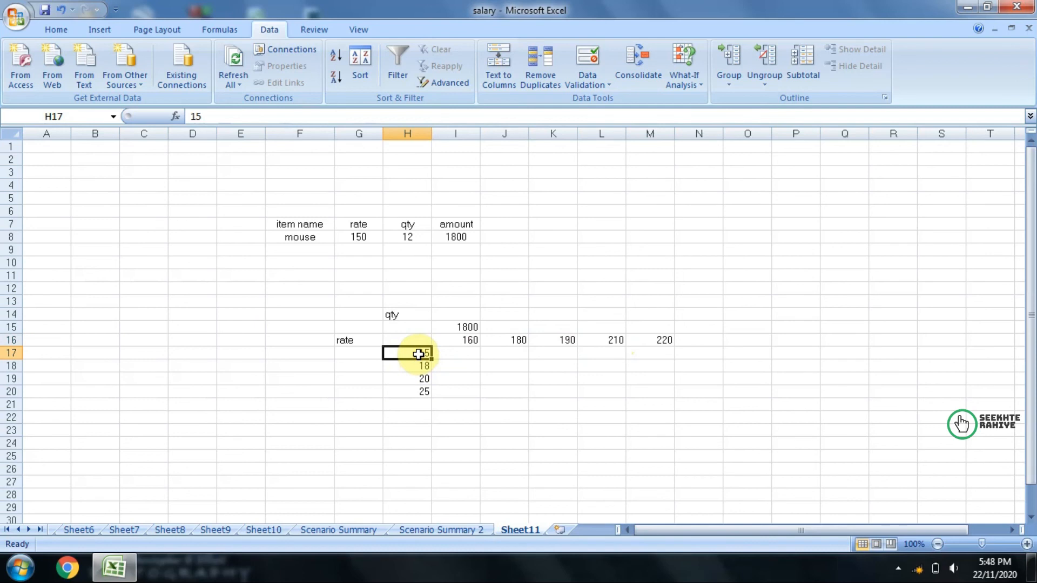
pyautogui.moveTo(414, 341); pyautogui.dragTo(425, 382)
pyautogui.moveTo(404, 328); pyautogui.dragTo(630, 394)
# Step: Clear the formula in I15 and enter =I8 in H16, the corner cell between the rates and quantities
pyautogui.click(449, 325)
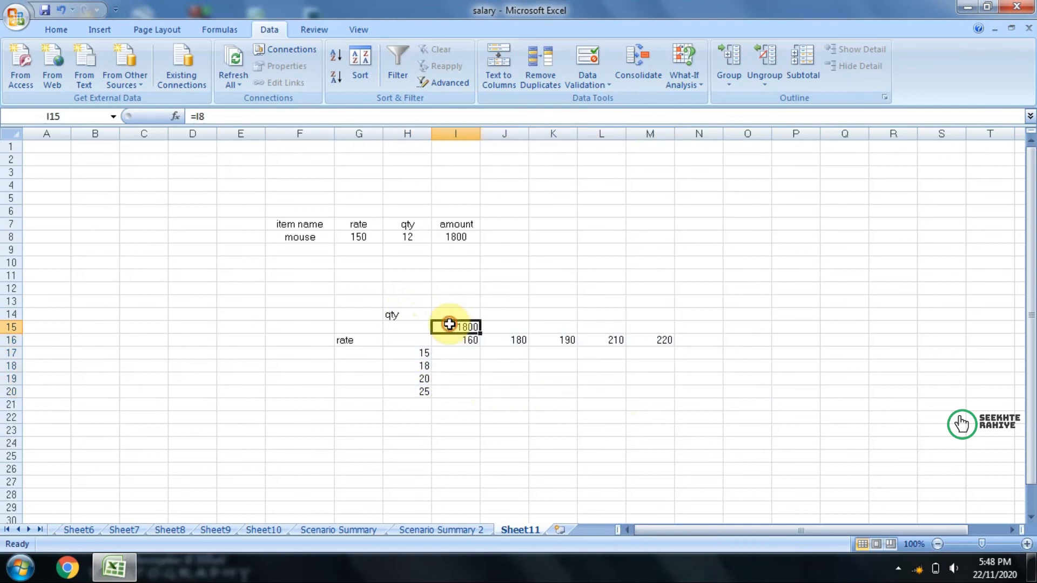
pyautogui.click(417, 338)
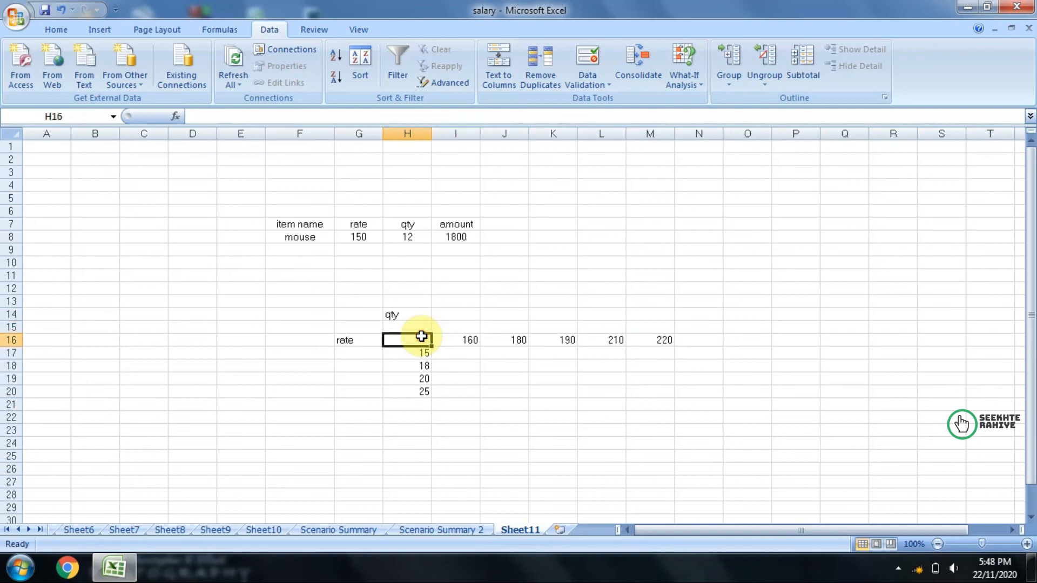
pyautogui.write('=')
pyautogui.click(457, 236)
pyautogui.press('Return')
# Step: Create a two-variable data table in H16:M20 with row input cell G8 and column input cell H8, dismissing the battery notification
pyautogui.moveTo(409, 339); pyautogui.dragTo(638, 387)
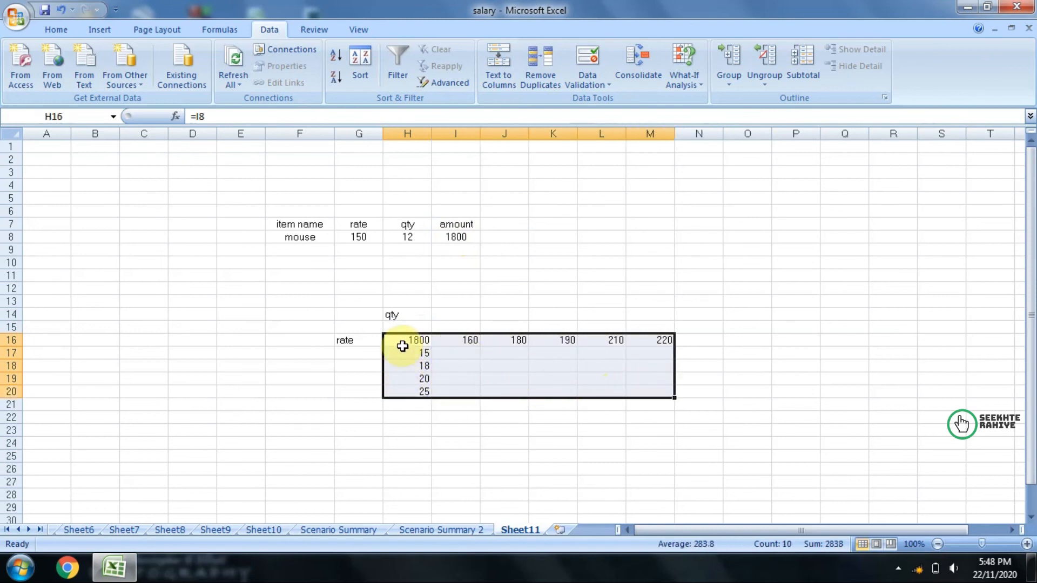
pyautogui.click(684, 76)
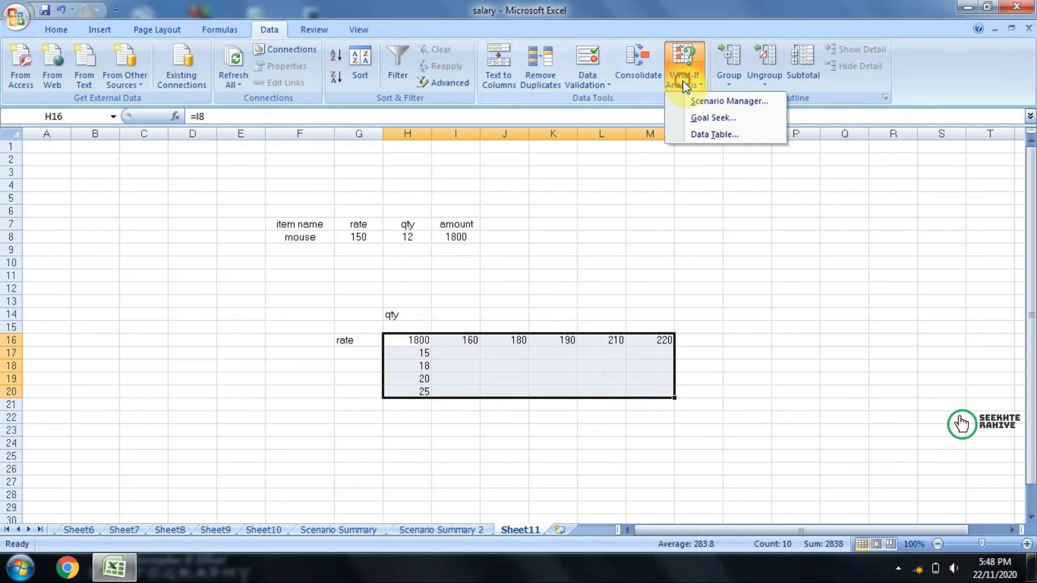
pyautogui.click(694, 135)
pyautogui.moveTo(751, 233); pyautogui.dragTo(781, 229)
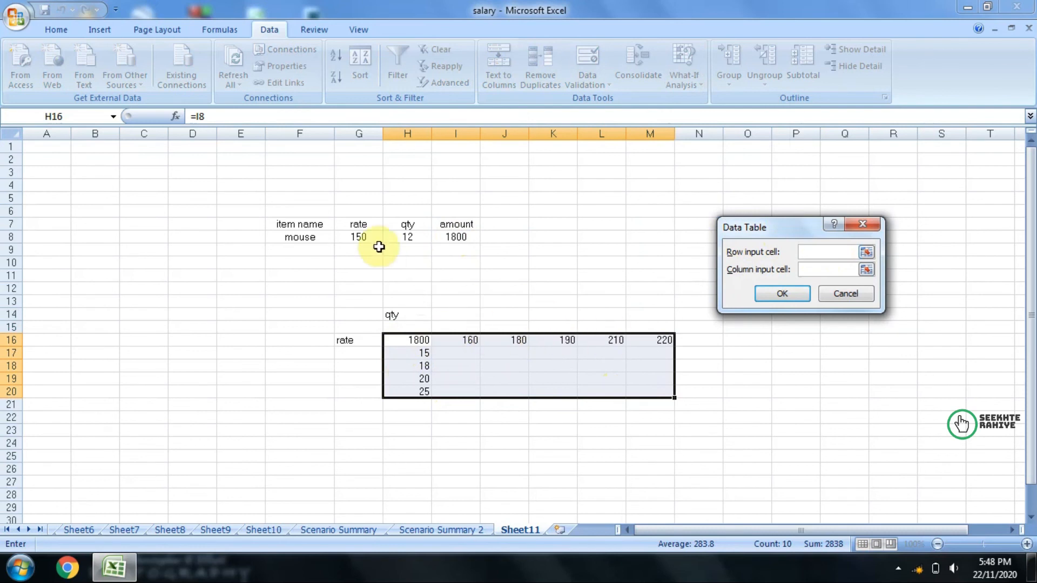
pyautogui.click(358, 237)
pyautogui.click(838, 266)
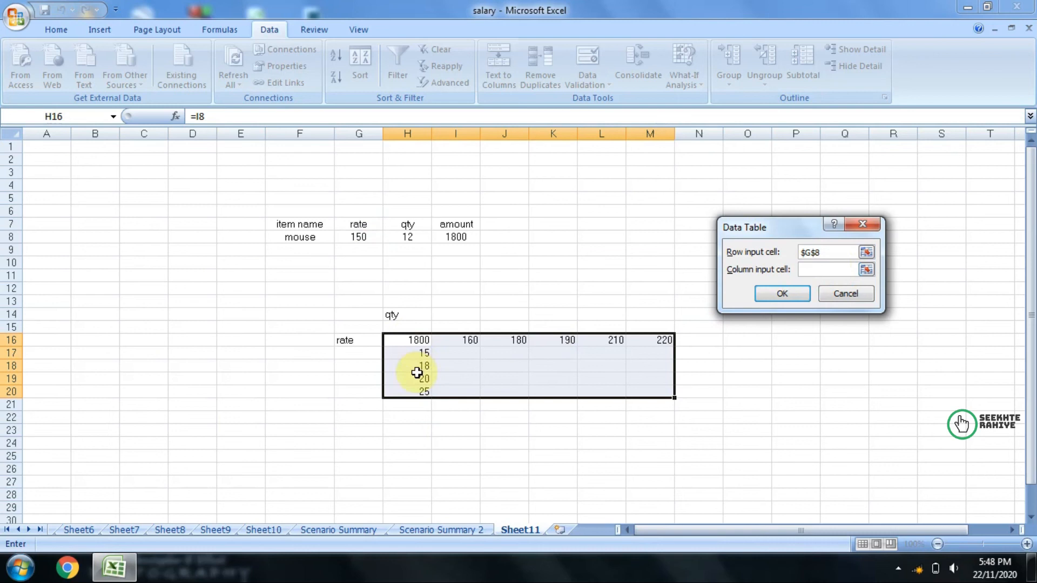
pyautogui.click(409, 239)
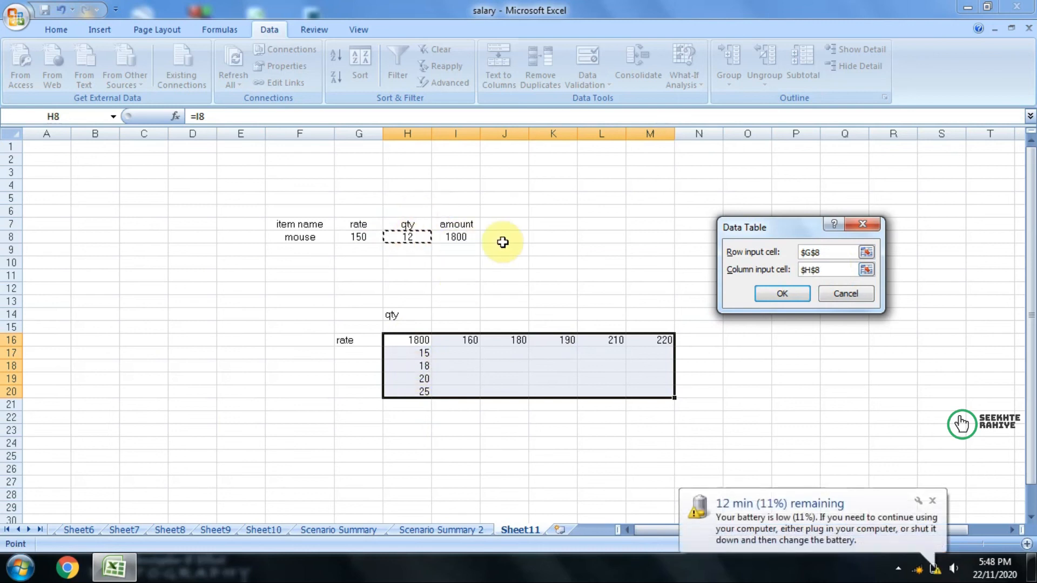
pyautogui.click(933, 504)
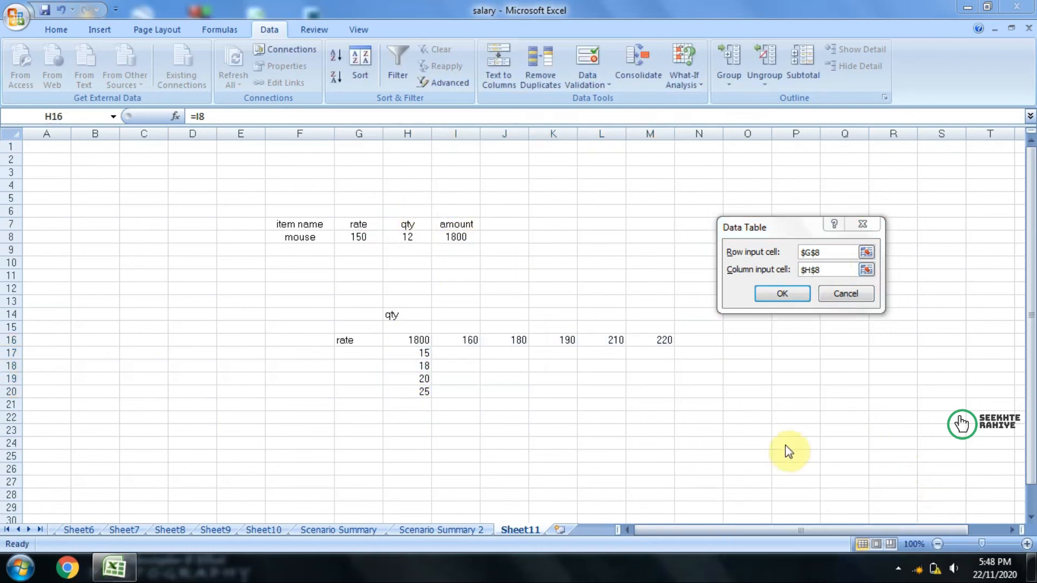
pyautogui.click(782, 293)
pyautogui.click(629, 453)
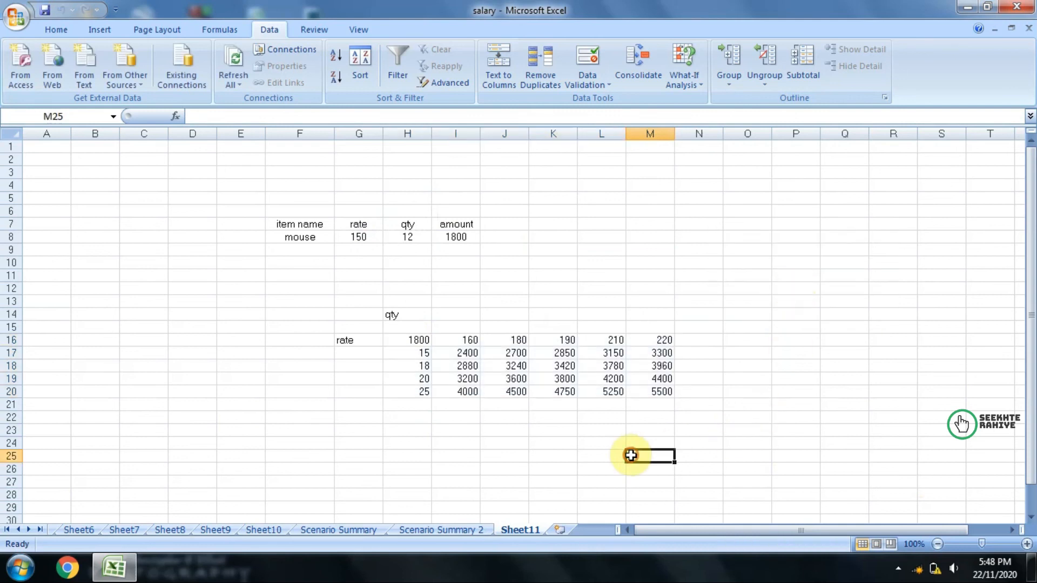
# Step: Examine the data table's amounts for each combination of quantity in H17:H20 and rate in I16:M16
pyautogui.click(421, 353)
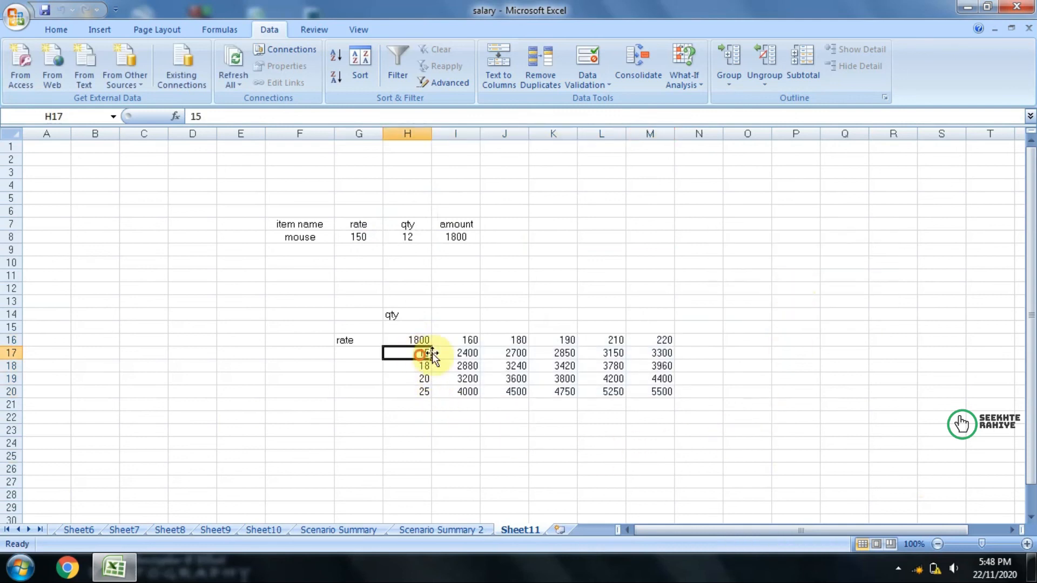
pyautogui.click(451, 347)
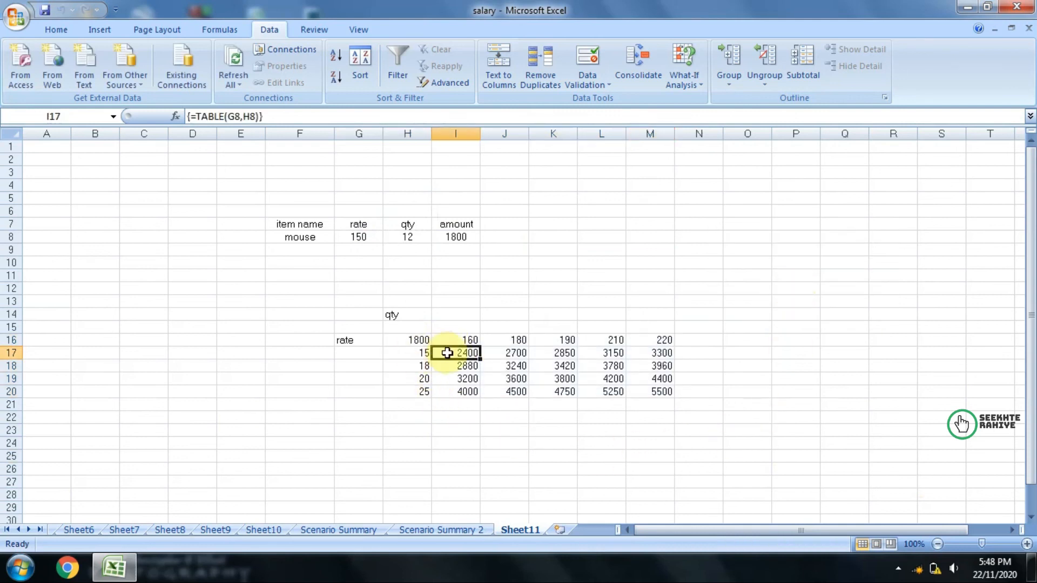
pyautogui.click(420, 352)
pyautogui.click(520, 342)
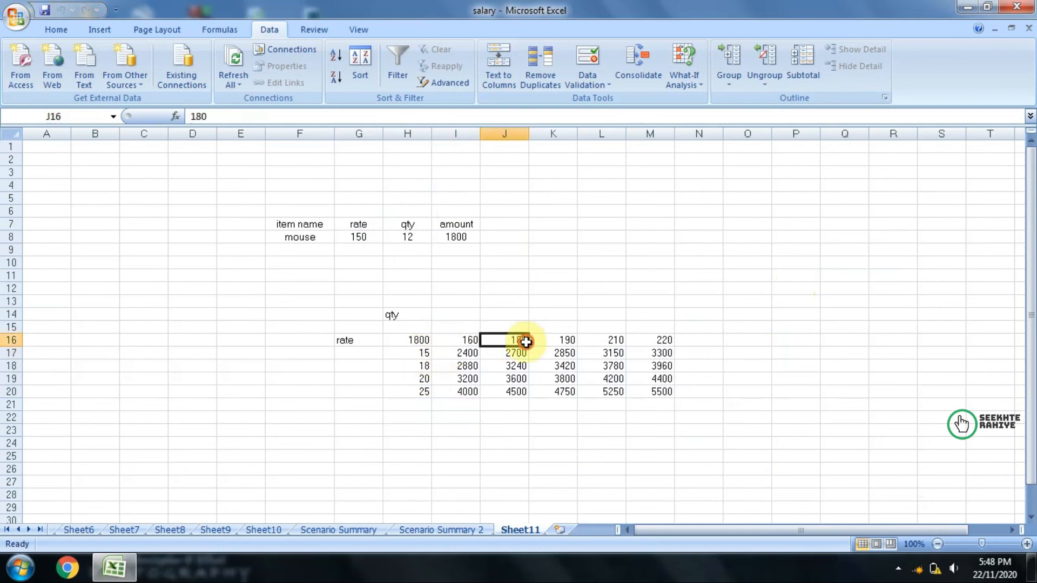
pyautogui.click(492, 353)
pyautogui.click(424, 354)
pyautogui.click(561, 340)
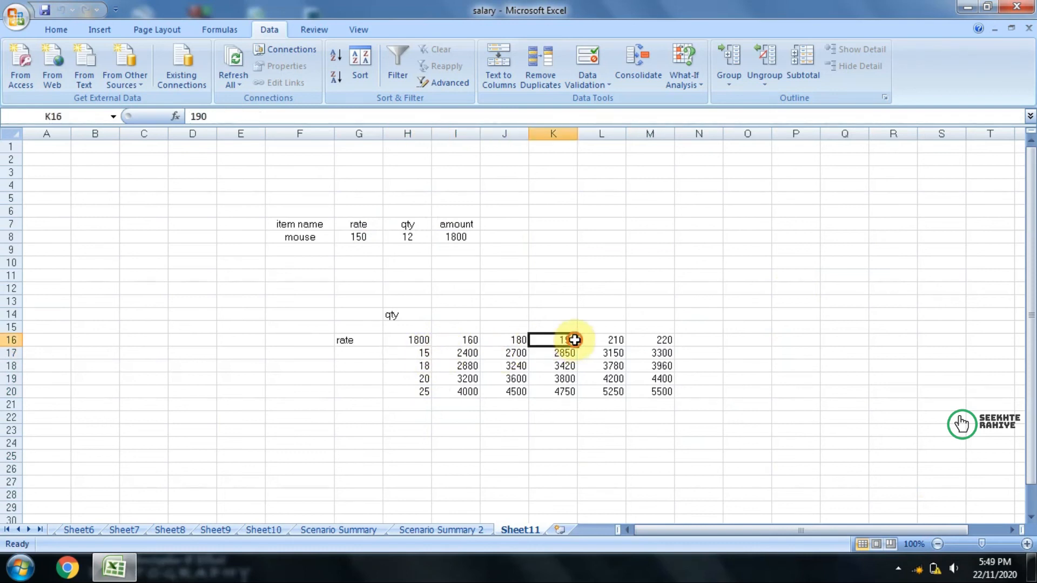
pyautogui.moveTo(415, 341); pyautogui.dragTo(644, 392)
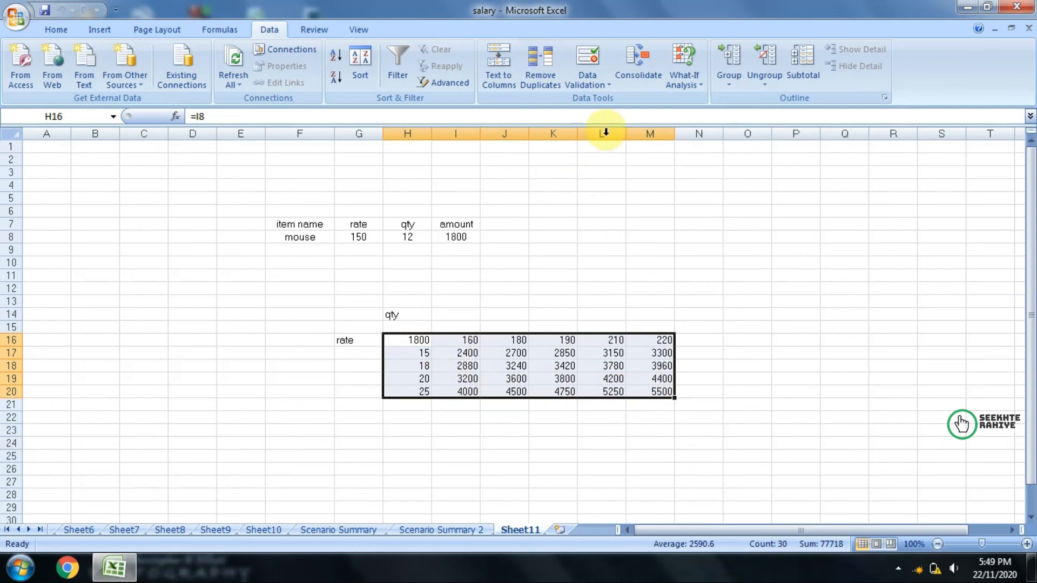
pyautogui.click(683, 81)
pyautogui.click(726, 273)
# Step: Switch to the salary sheet and go to the top of the employee table
pyautogui.click(8, 531)
pyautogui.click(67, 529)
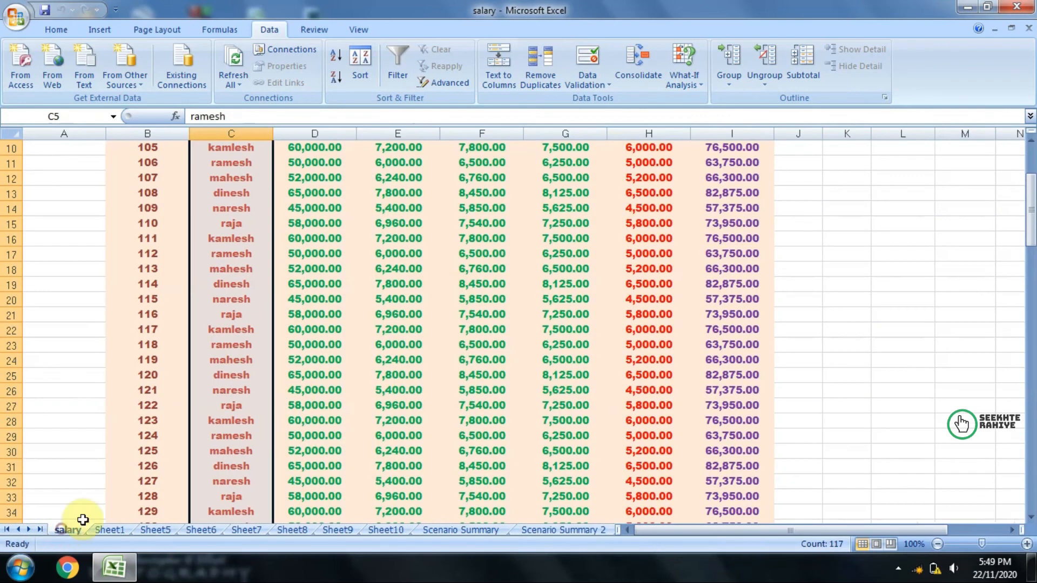
pyautogui.scroll(4, 528, 232)
pyautogui.click(565, 292)
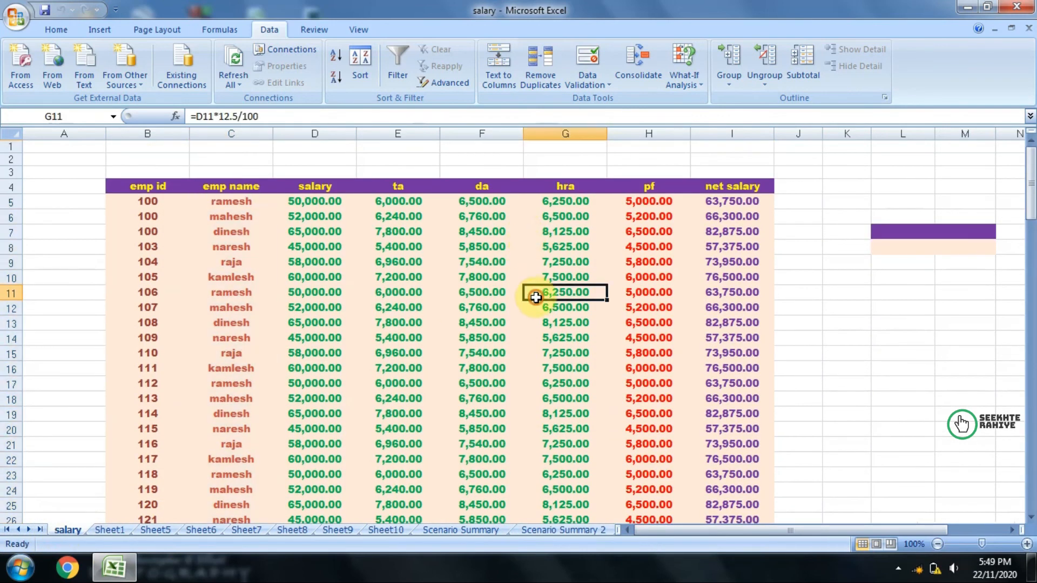
# Step: Group rows 5 to 14 of the employee table by rows, and collapse and expand the group
pyautogui.click(150, 199)
pyautogui.moveTo(149, 199); pyautogui.dragTo(704, 339)
pyautogui.click(729, 60)
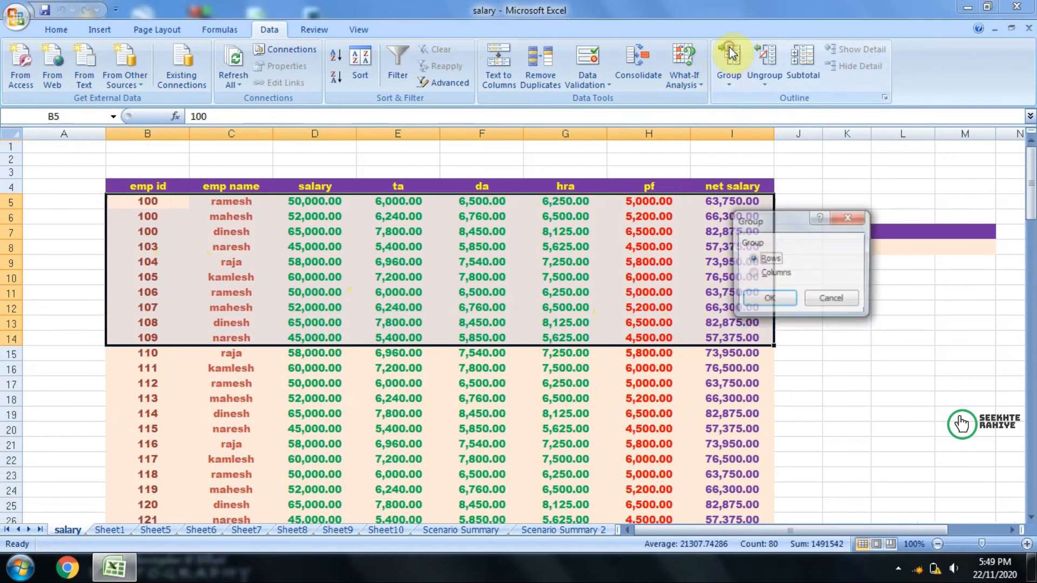
pyautogui.click(769, 299)
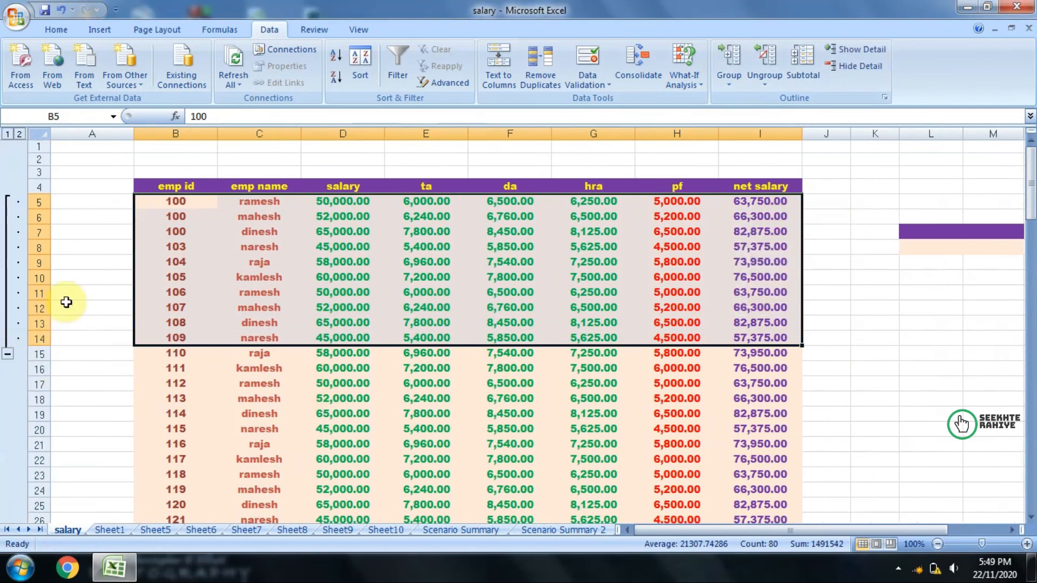
pyautogui.click(8, 355)
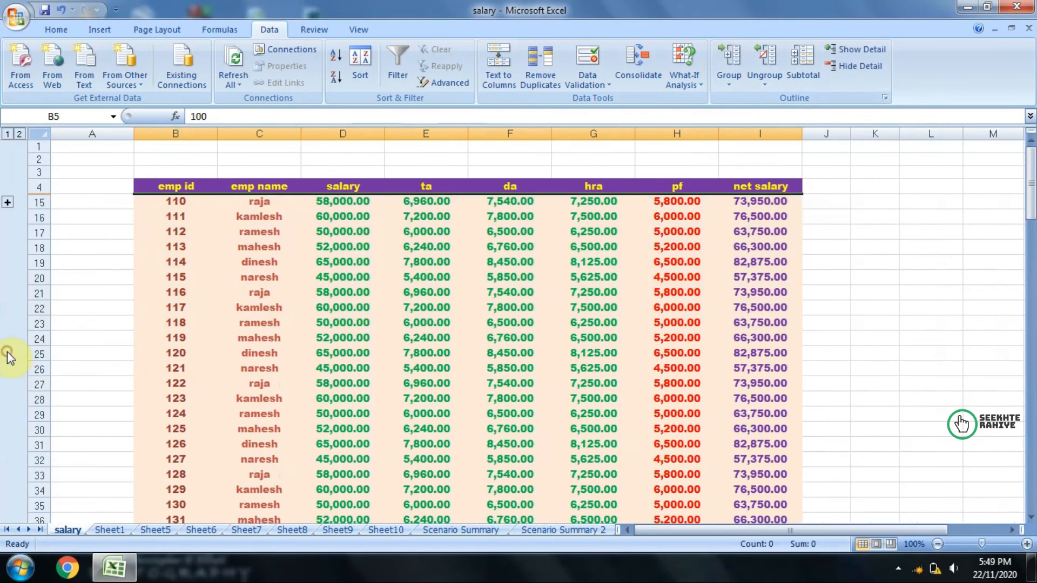
pyautogui.click(7, 204)
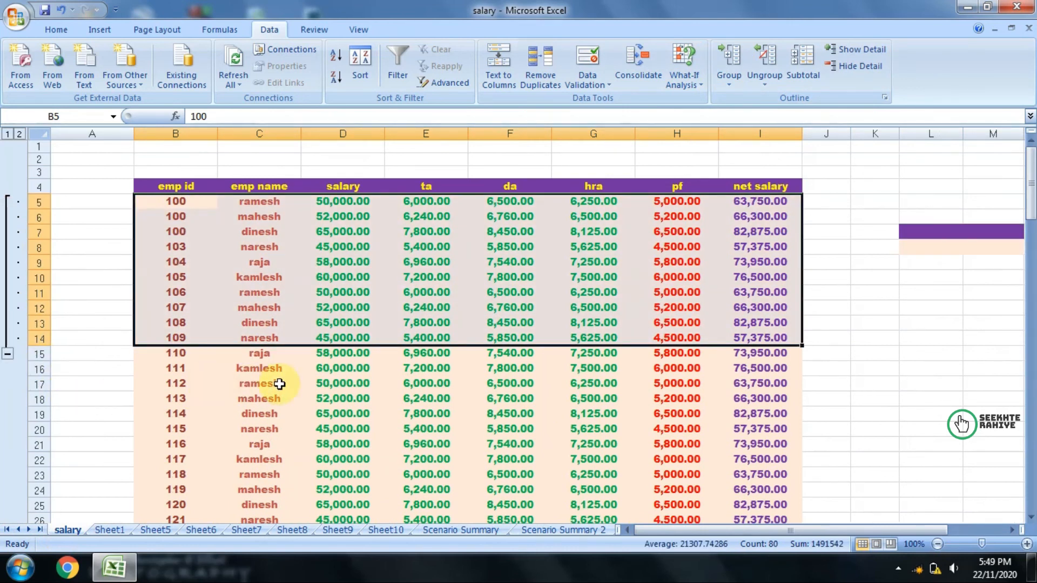
# Step: Ungroup rows 5 to 14 of the employee table and group them again by rows
pyautogui.click(764, 58)
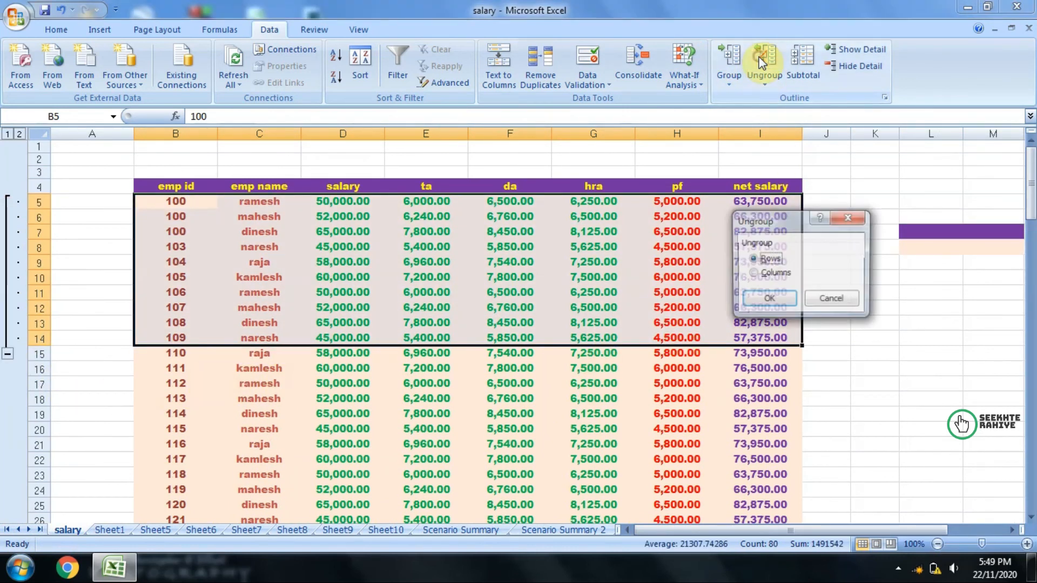
pyautogui.click(748, 301)
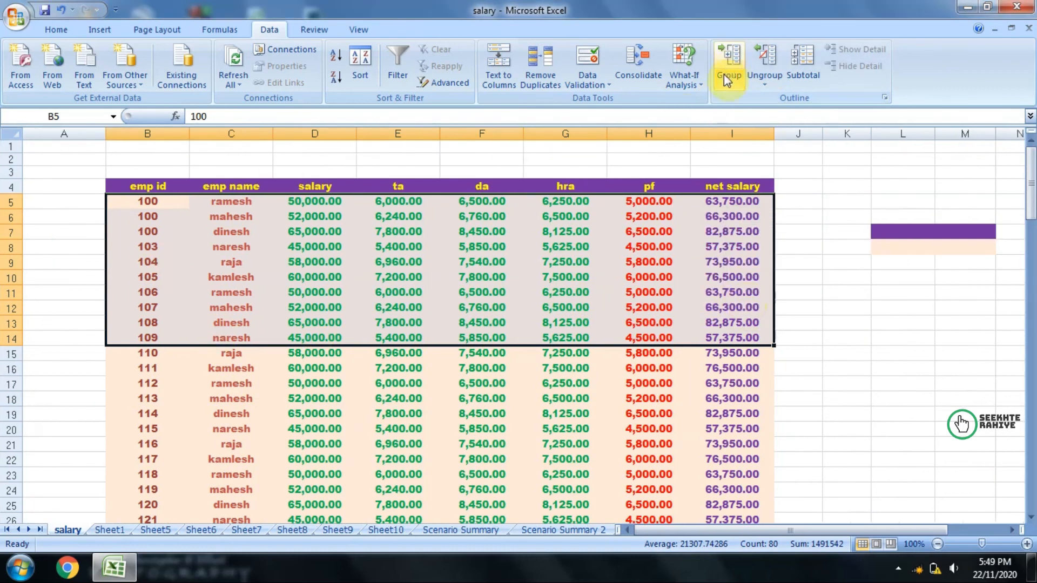
pyautogui.click(729, 57)
pyautogui.click(767, 298)
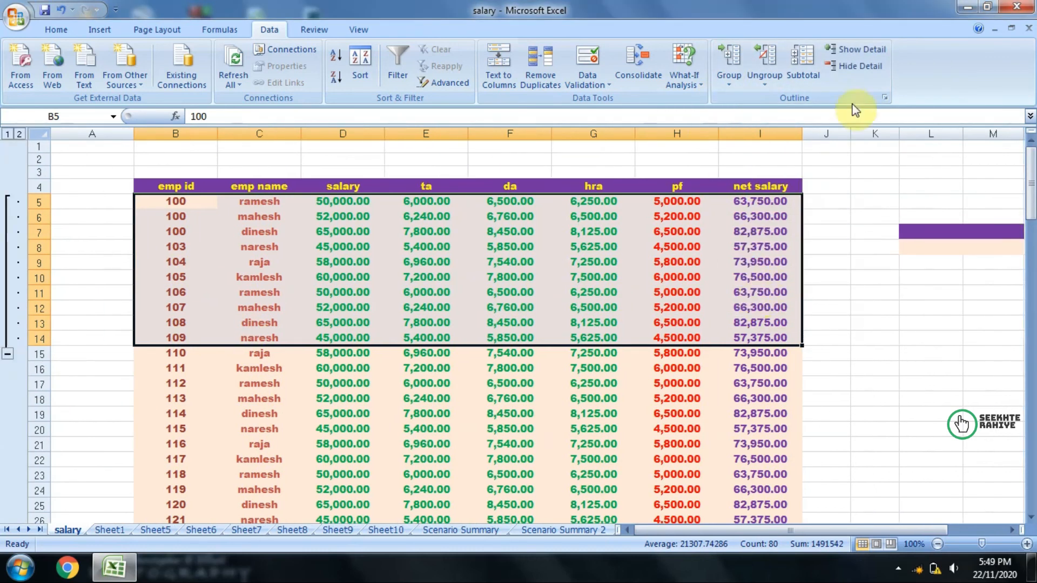
# Step: Hide and show the detail of grouped rows 5 to 14 twice
pyautogui.click(846, 68)
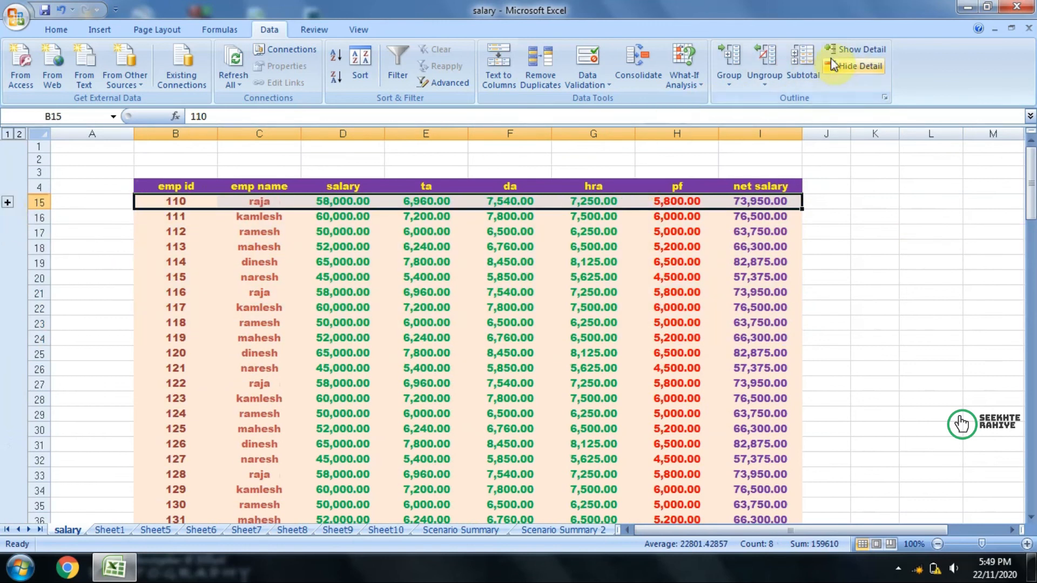
pyautogui.click(867, 54)
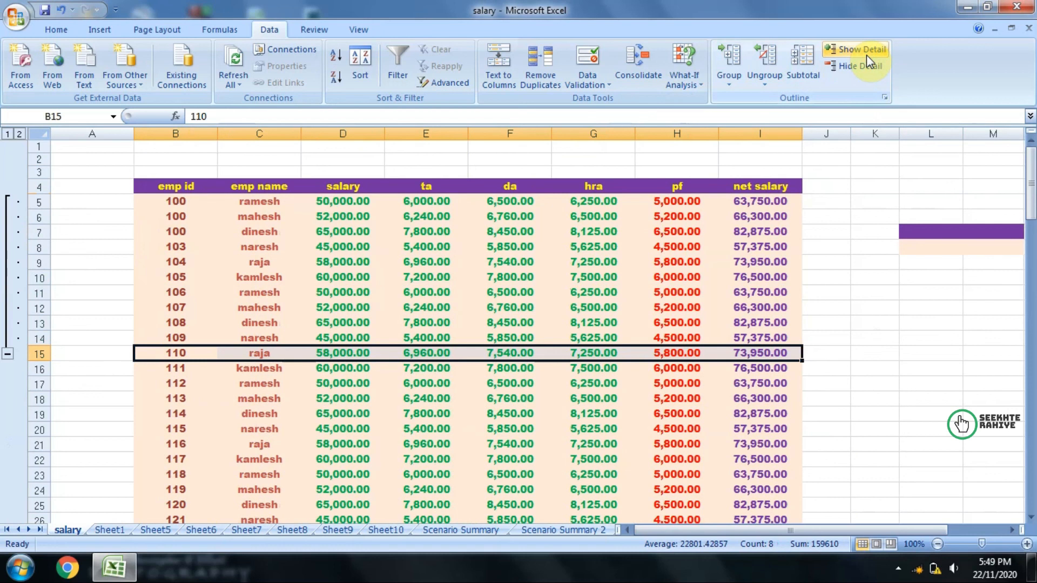
pyautogui.click(863, 66)
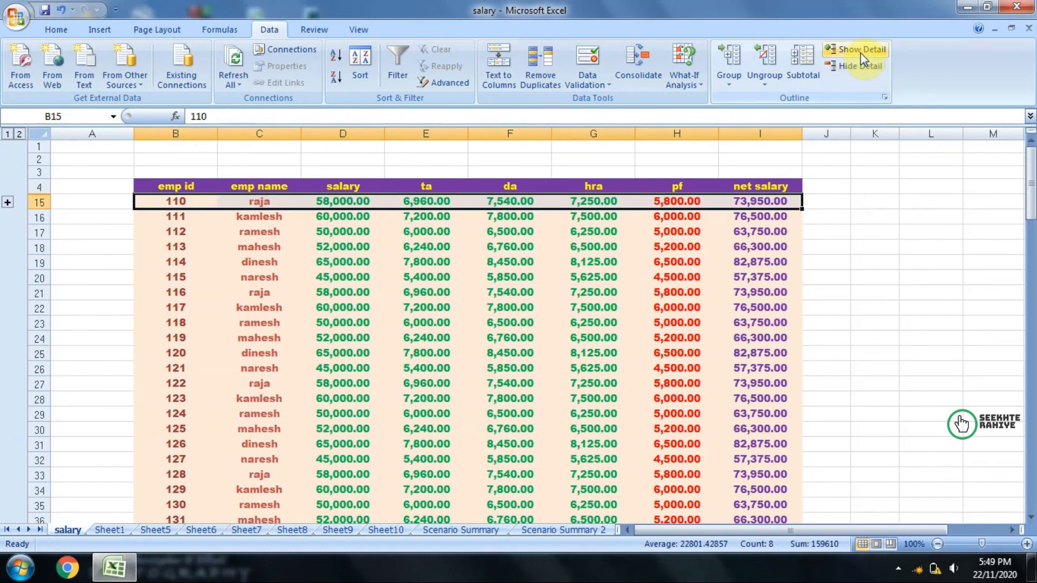
pyautogui.click(859, 51)
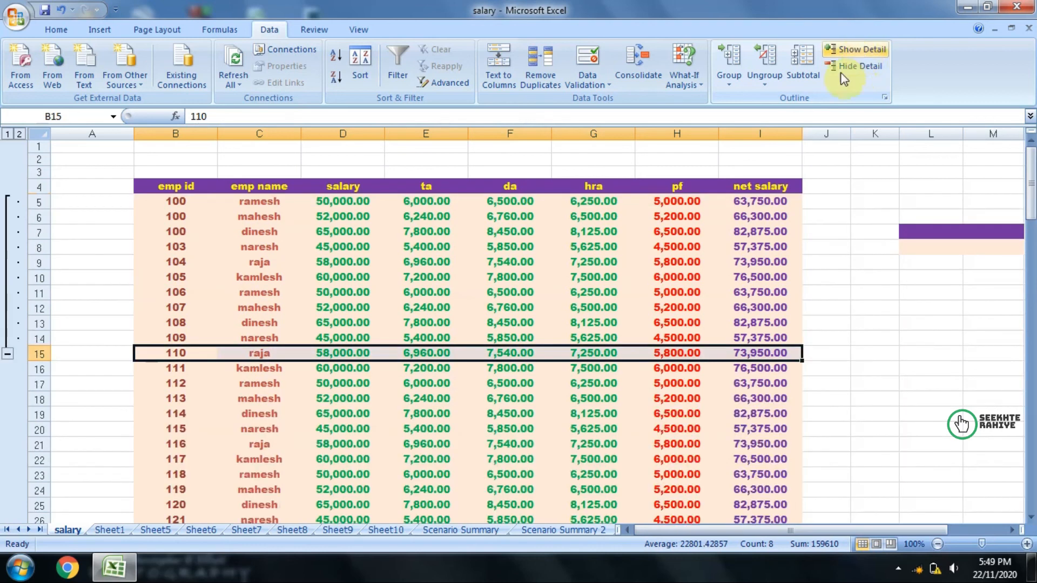
# Step: Add subtotals to the employee table range B4:I15 that sum only da at each change in emp id
pyautogui.click(165, 203)
pyautogui.moveTo(165, 203); pyautogui.dragTo(725, 350)
pyautogui.click(809, 63)
pyautogui.click(459, 321)
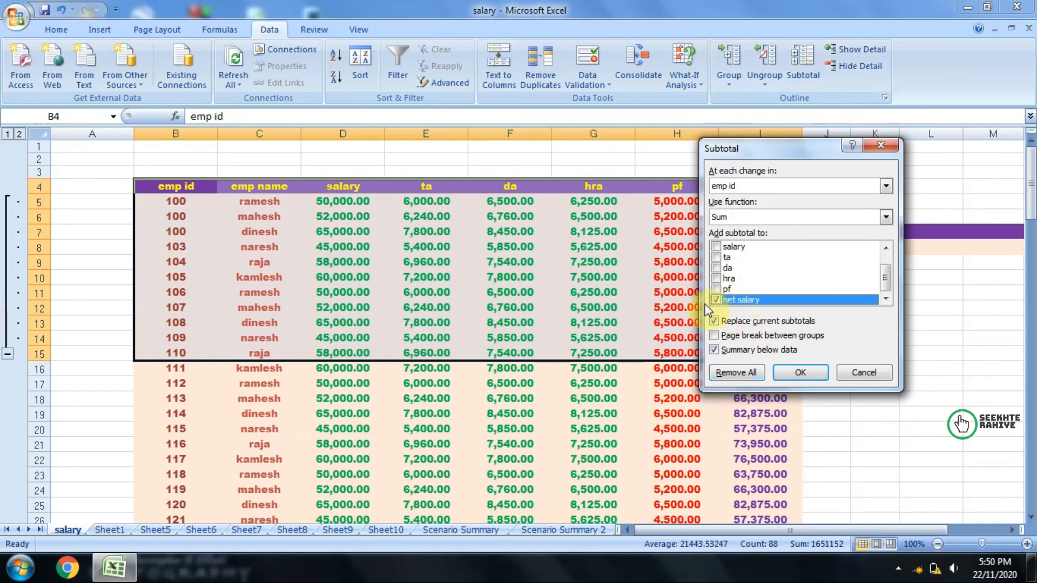
pyautogui.click(724, 279)
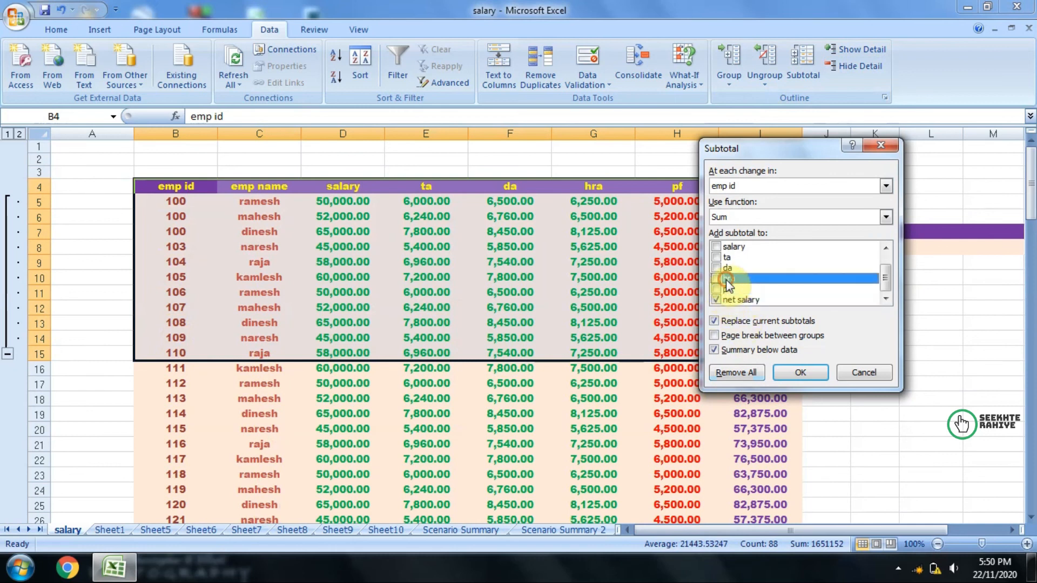
pyautogui.click(728, 268)
pyautogui.scroll(1, 729, 287)
pyautogui.scroll(-1, 728, 287)
pyautogui.click(716, 300)
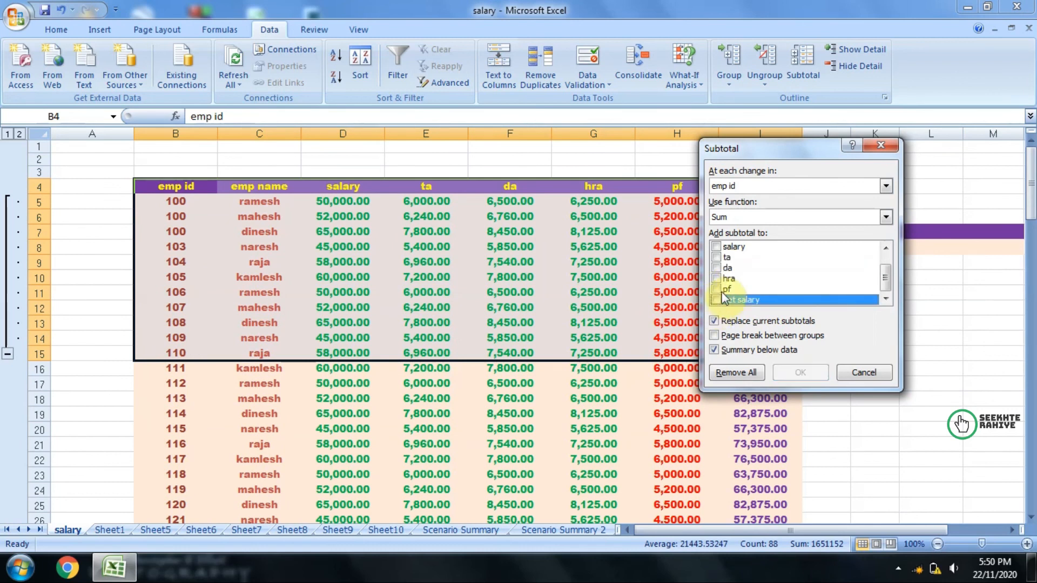
pyautogui.click(720, 267)
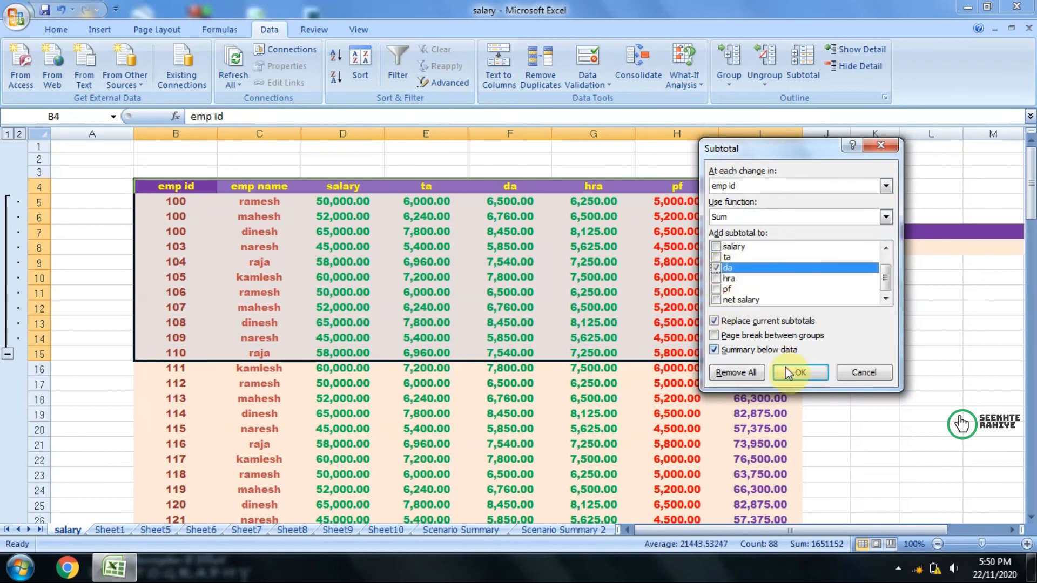
pyautogui.click(801, 373)
pyautogui.scroll(-4, 533, 408)
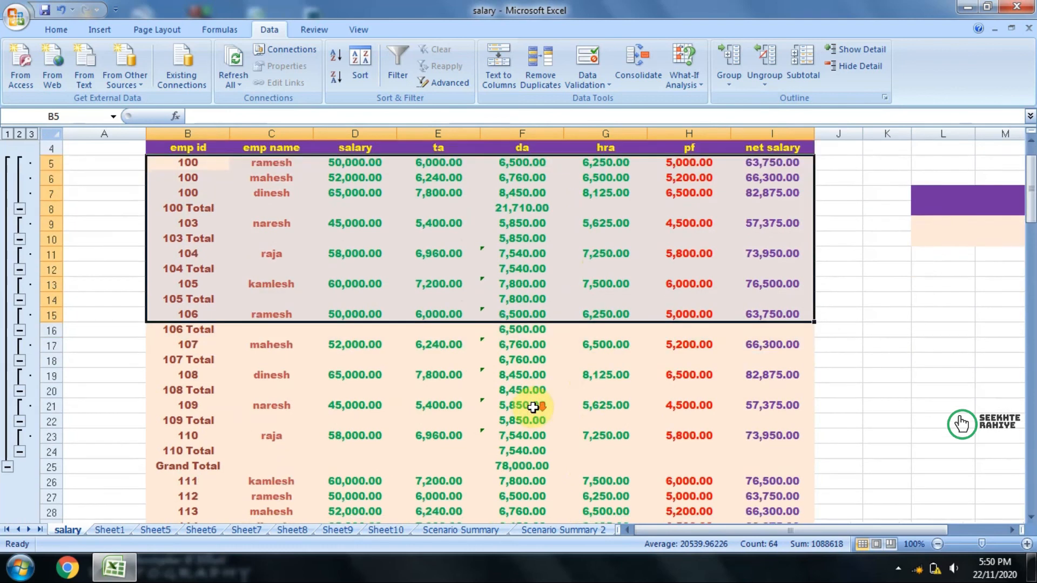
pyautogui.scroll(1, 533, 408)
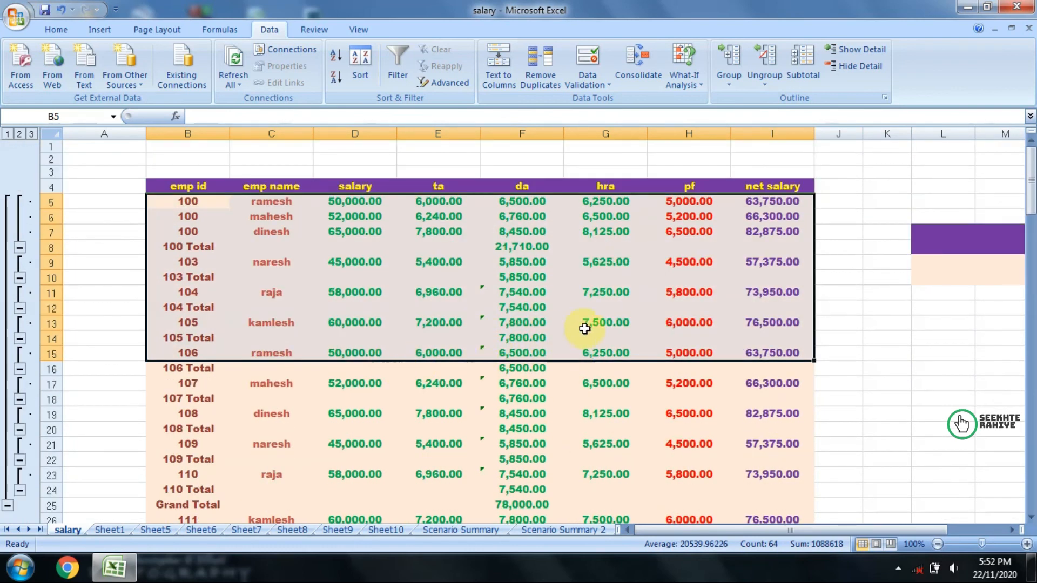
# Step: Examine the da subtotals and the Grand Total formula in F25, and compare them with the hra, pf and net salary cells of row 25
pyautogui.scroll(-5, 433, 394)
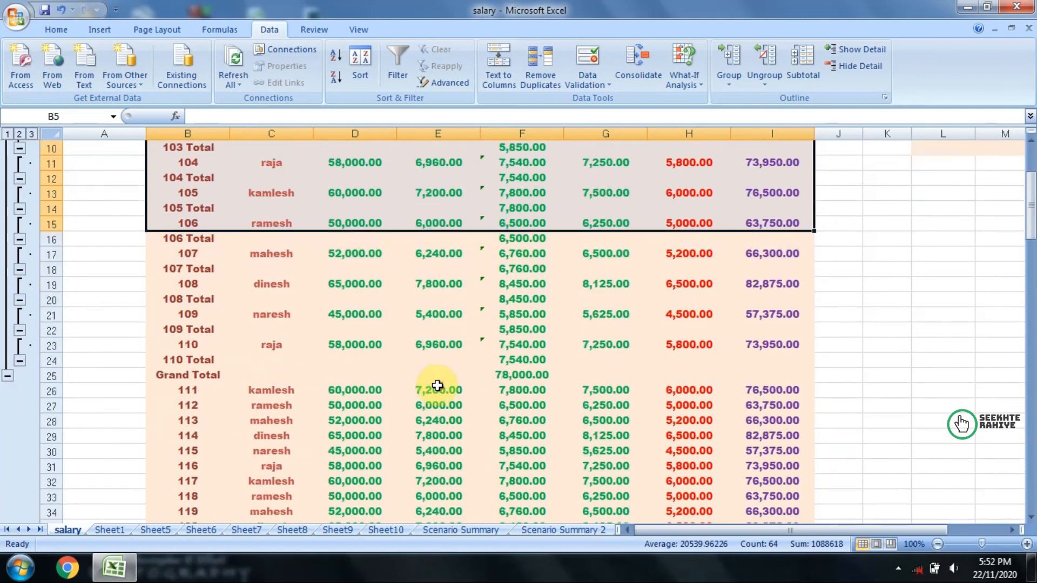
pyautogui.moveTo(162, 285); pyautogui.dragTo(491, 282)
pyautogui.click(528, 289)
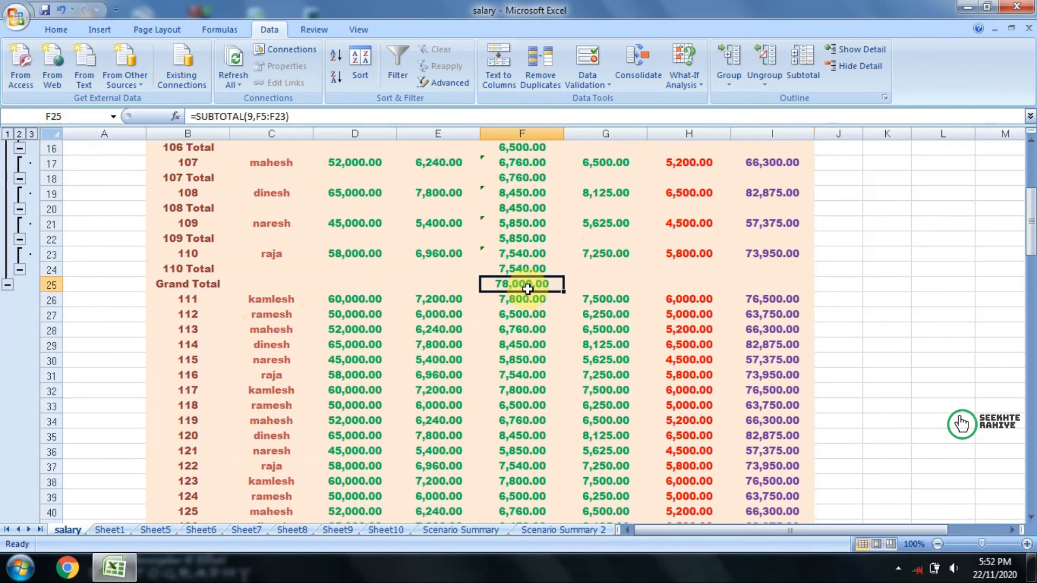
pyautogui.scroll(2, 527, 289)
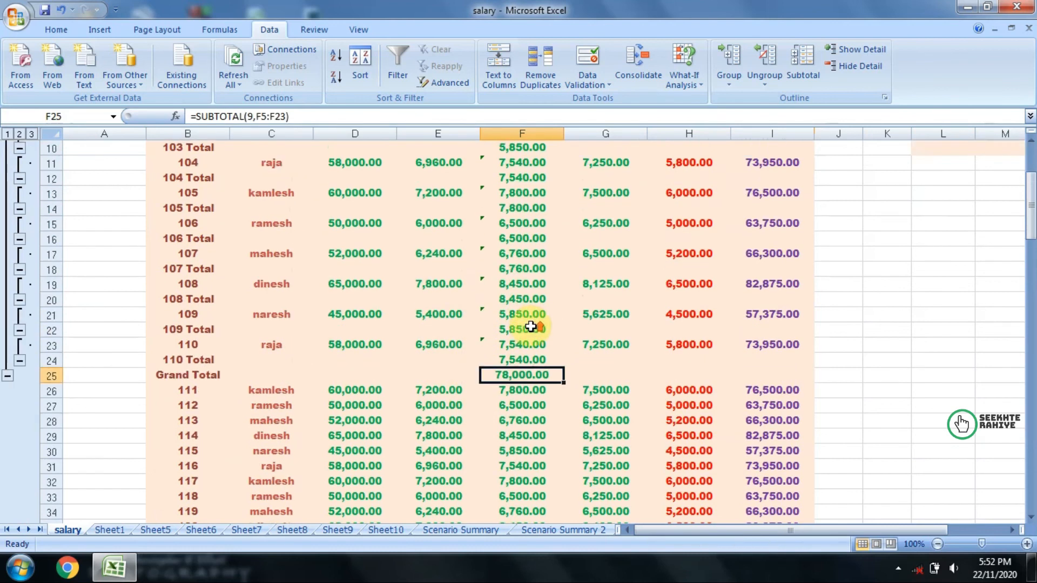
pyautogui.scroll(3, 531, 327)
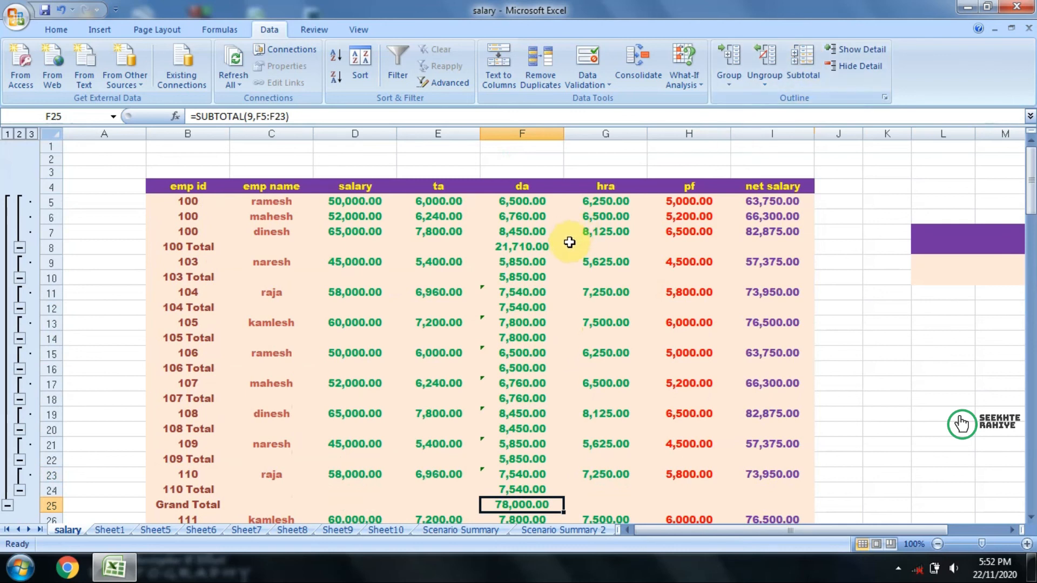
pyautogui.scroll(-2, 594, 313)
pyautogui.click(603, 420)
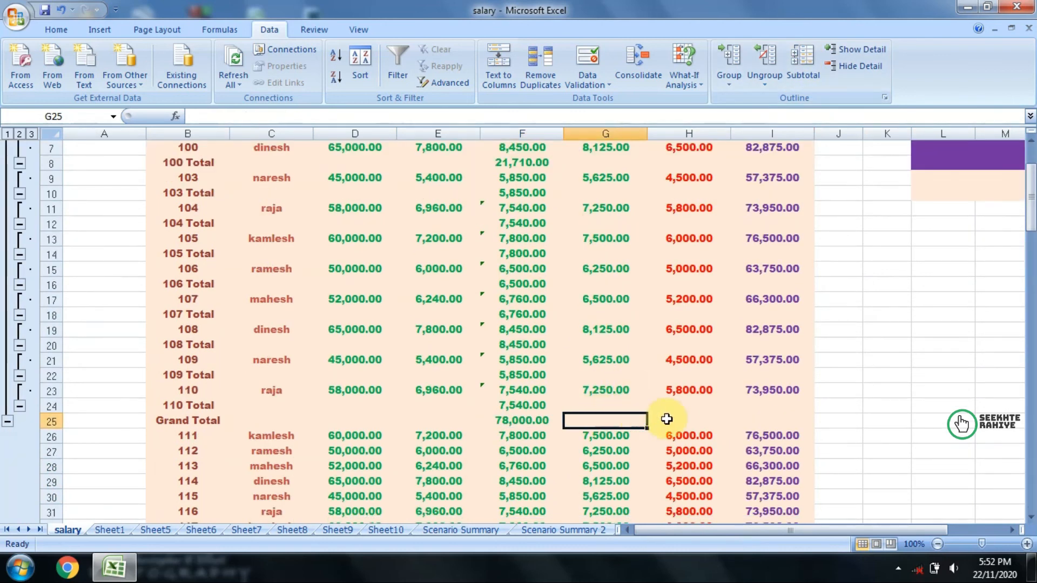
pyautogui.click(692, 421)
pyautogui.click(751, 420)
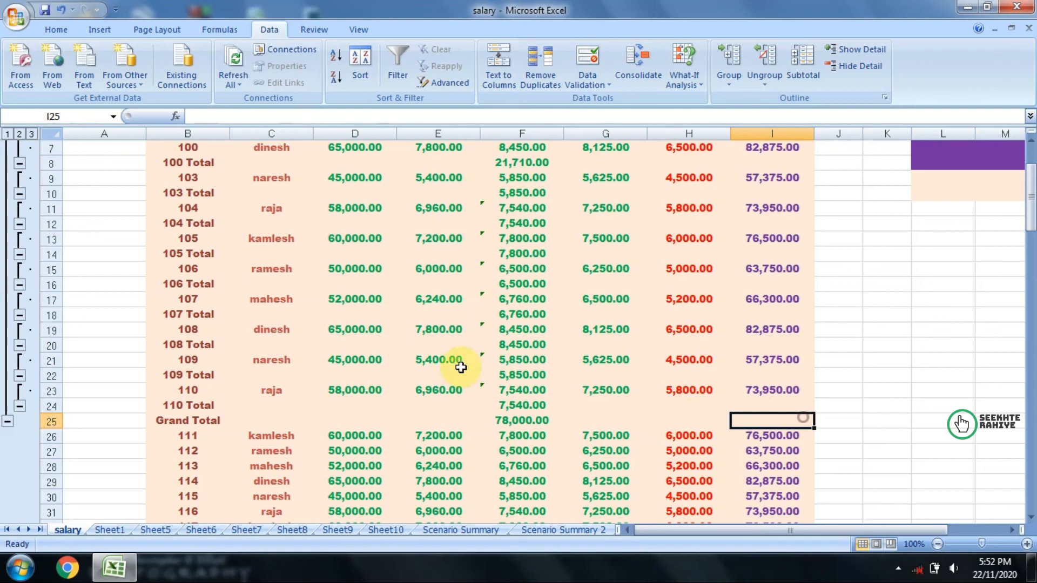
pyautogui.click(485, 385)
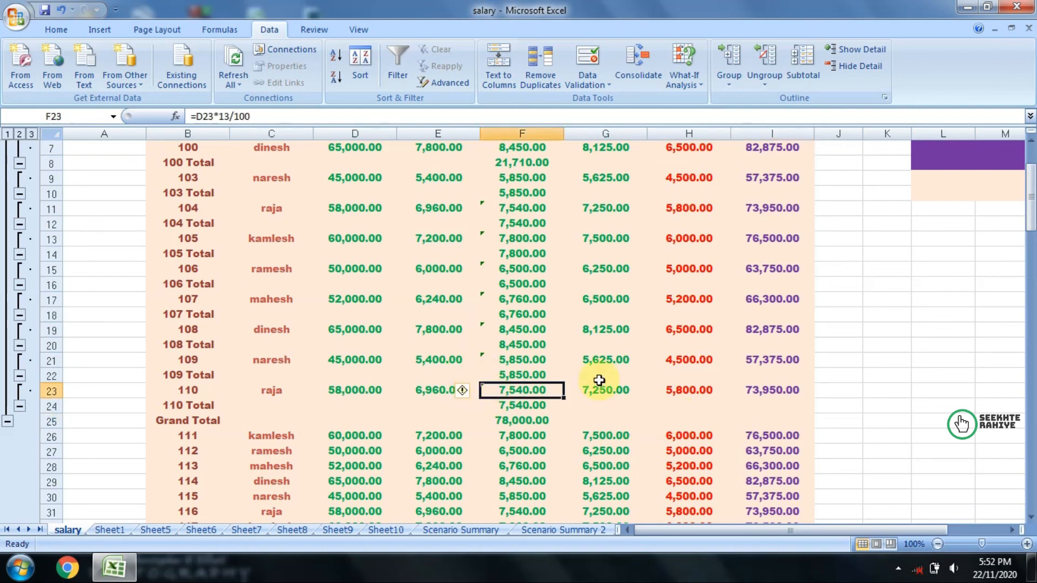
pyautogui.moveTo(502, 419); pyautogui.dragTo(530, 432)
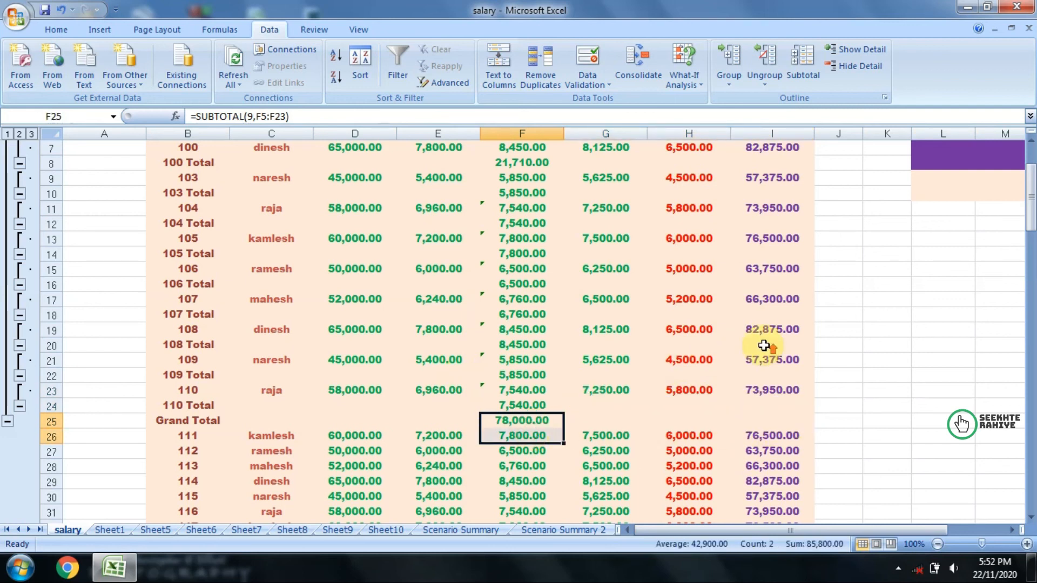
pyautogui.scroll(2, 764, 341)
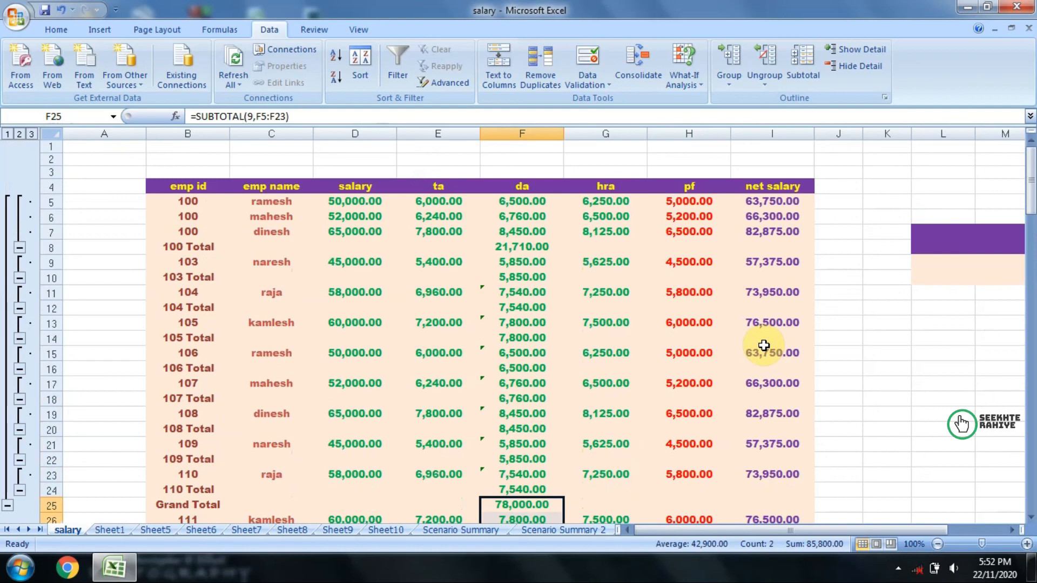